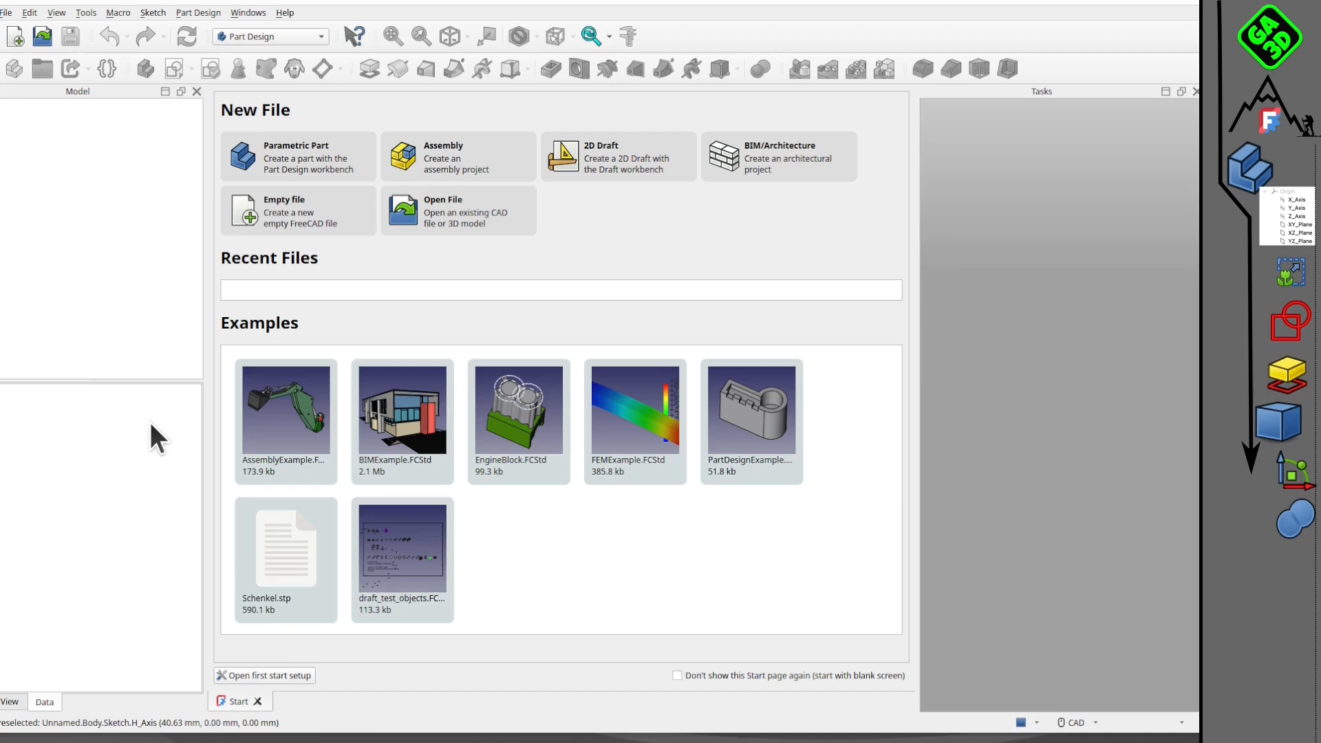
Step: Create a new document and save it as MySinglePiece.FCStd in the Documents folder
click(17, 36)
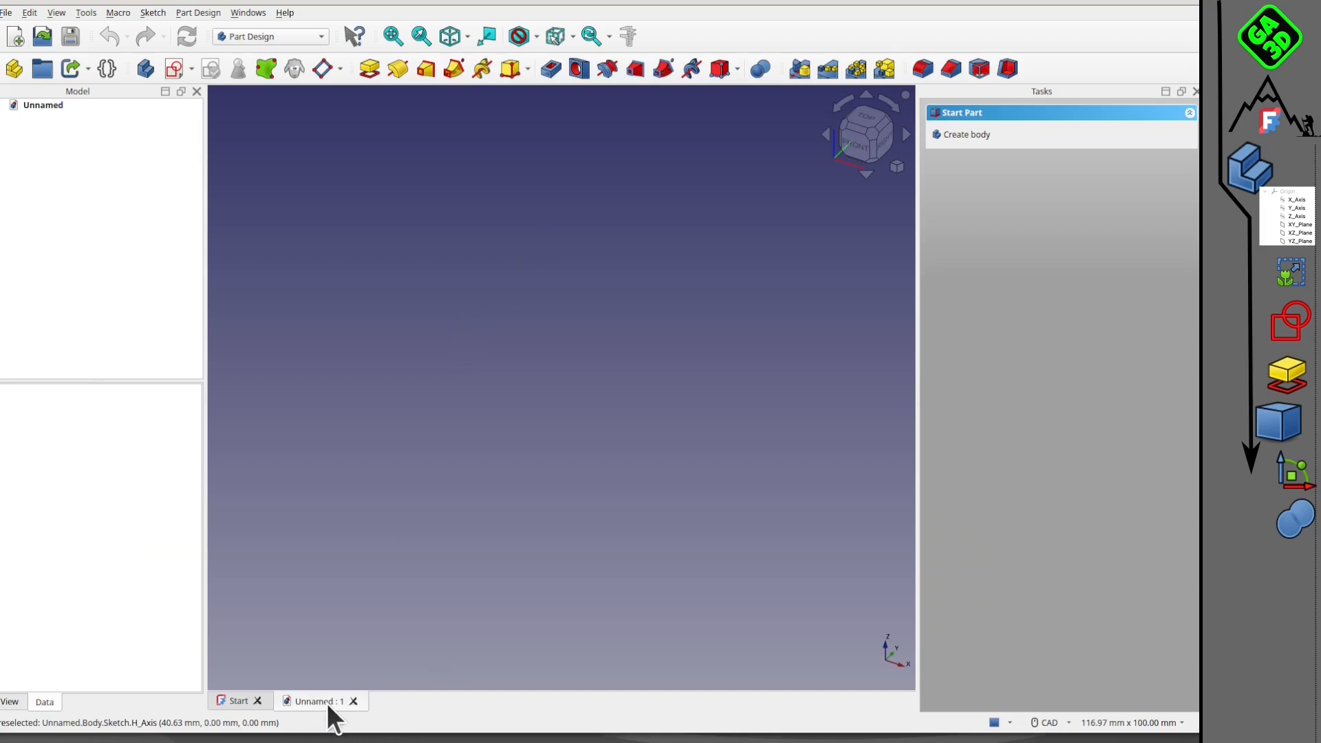
click(7, 12)
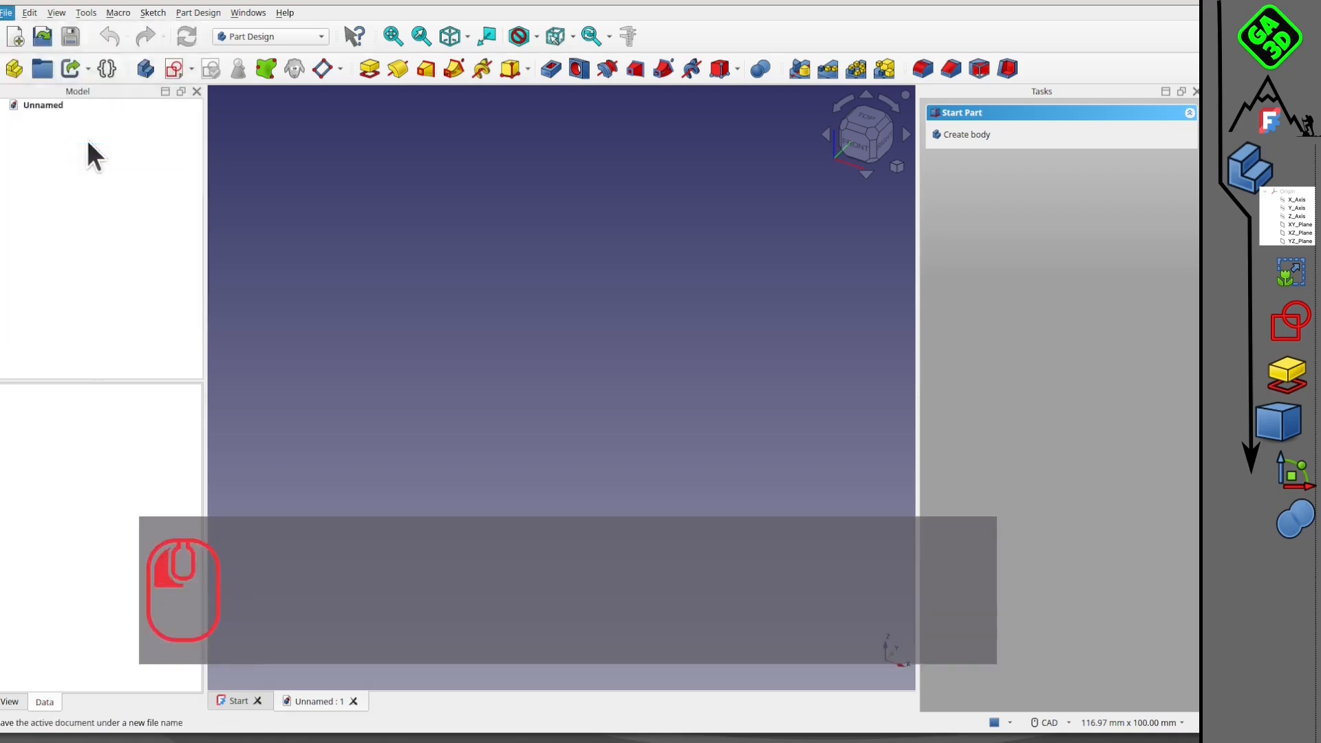
click(87, 139)
click(417, 284)
click(459, 473)
drag(487, 473, 378, 470)
text(My)
text(Single)
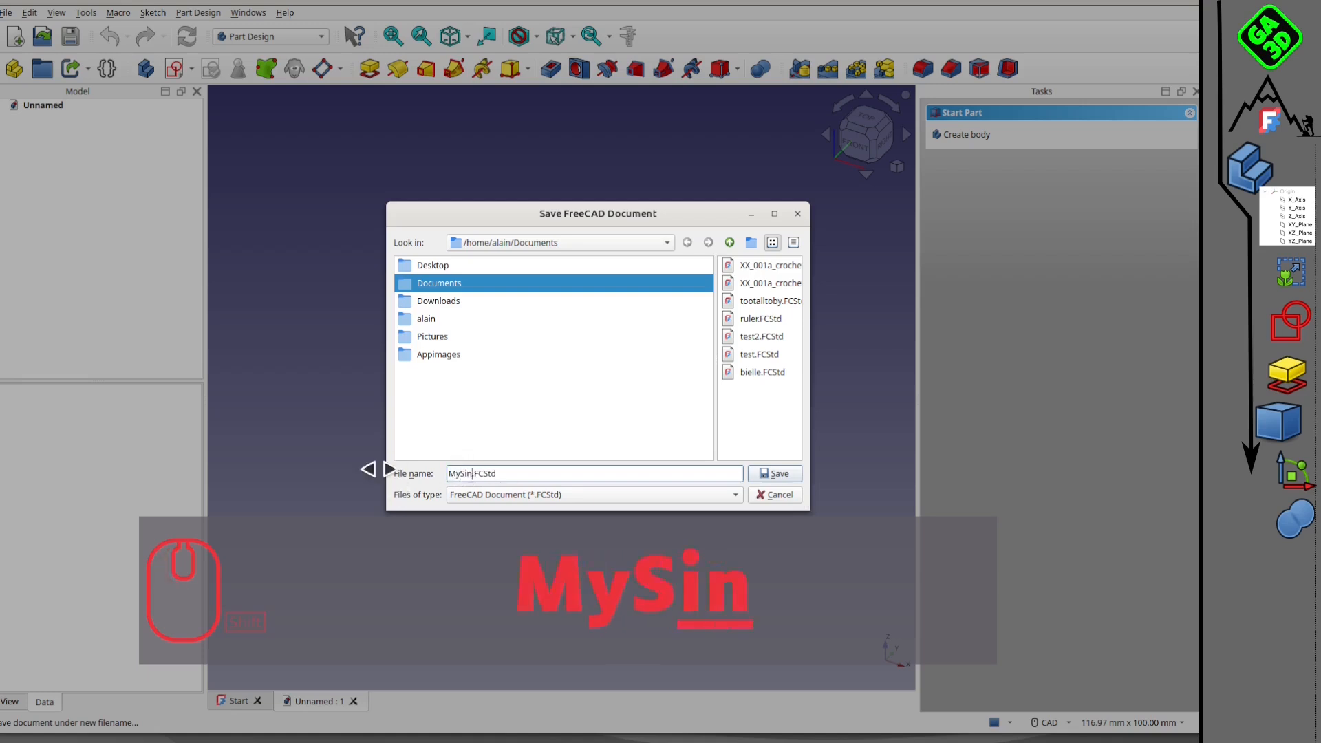
text(Piece)
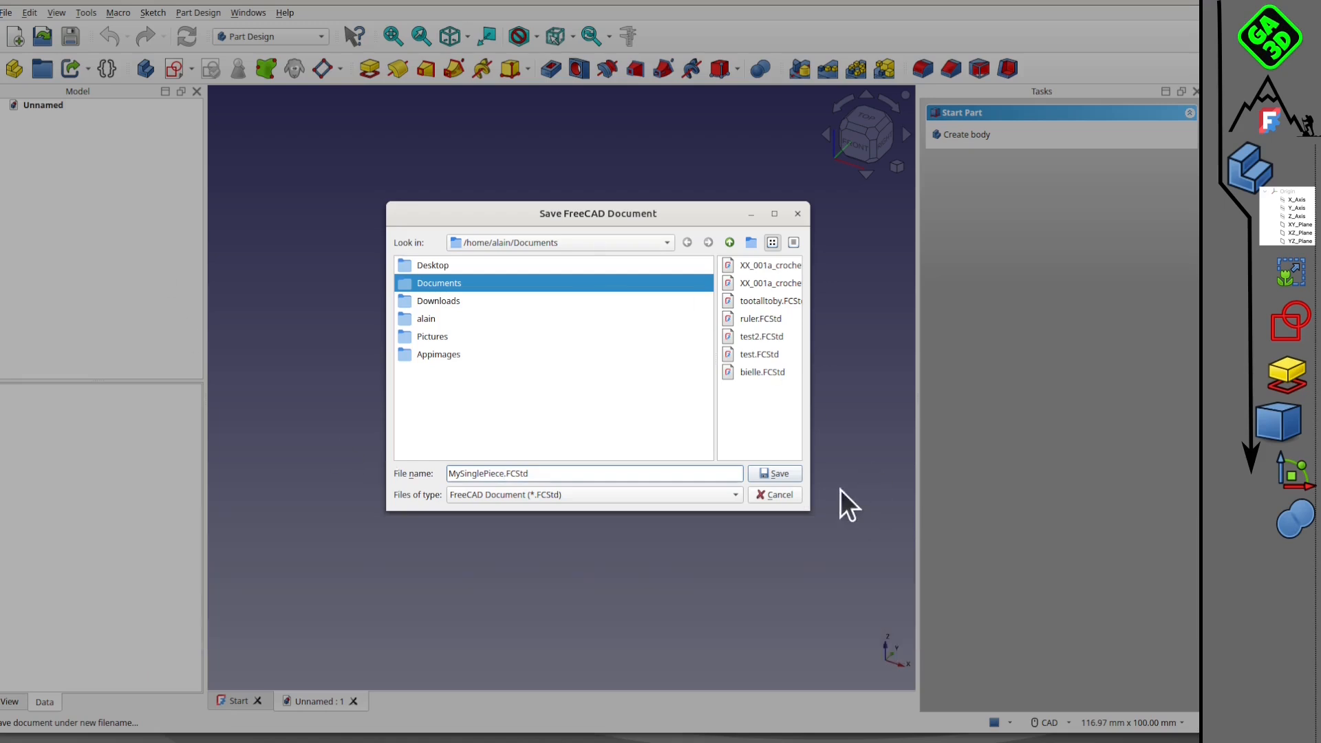
click(778, 472)
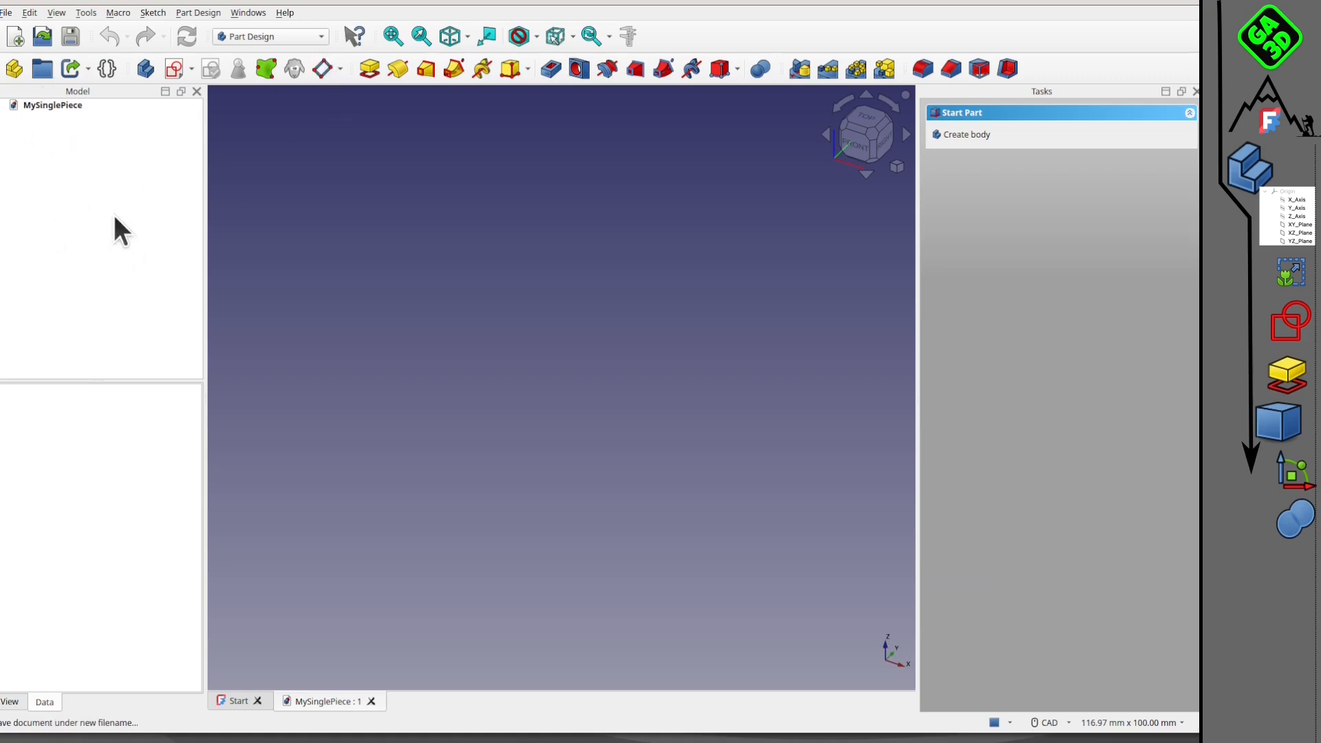
Step: Choose the Part Design workbench and create a new body in the document
click(287, 35)
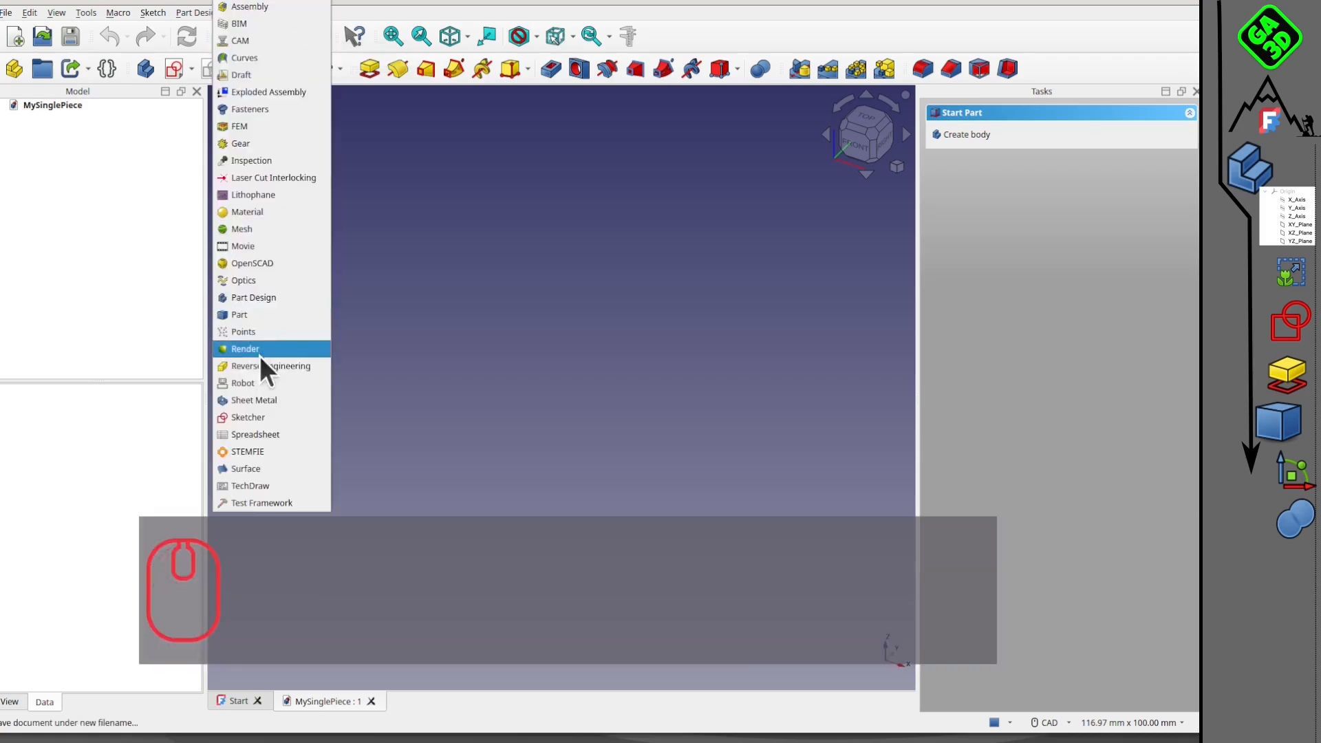
click(261, 300)
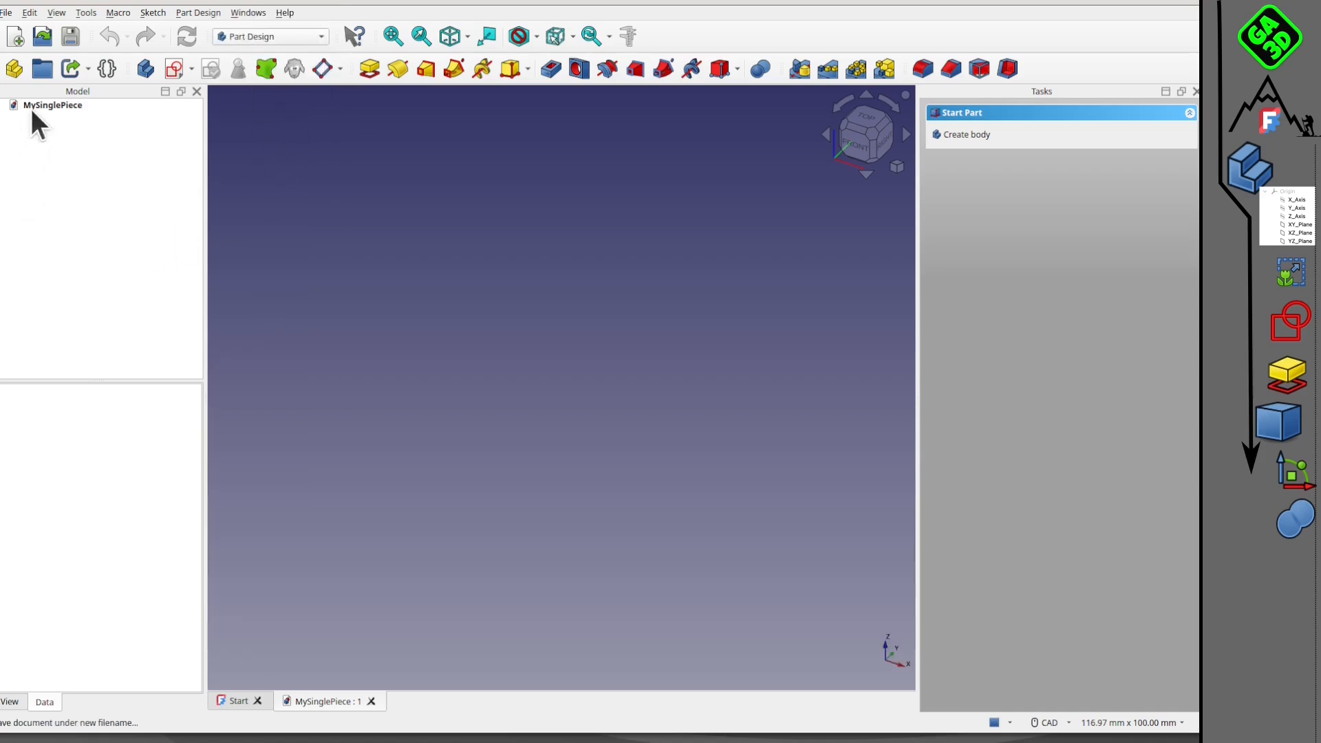
click(146, 70)
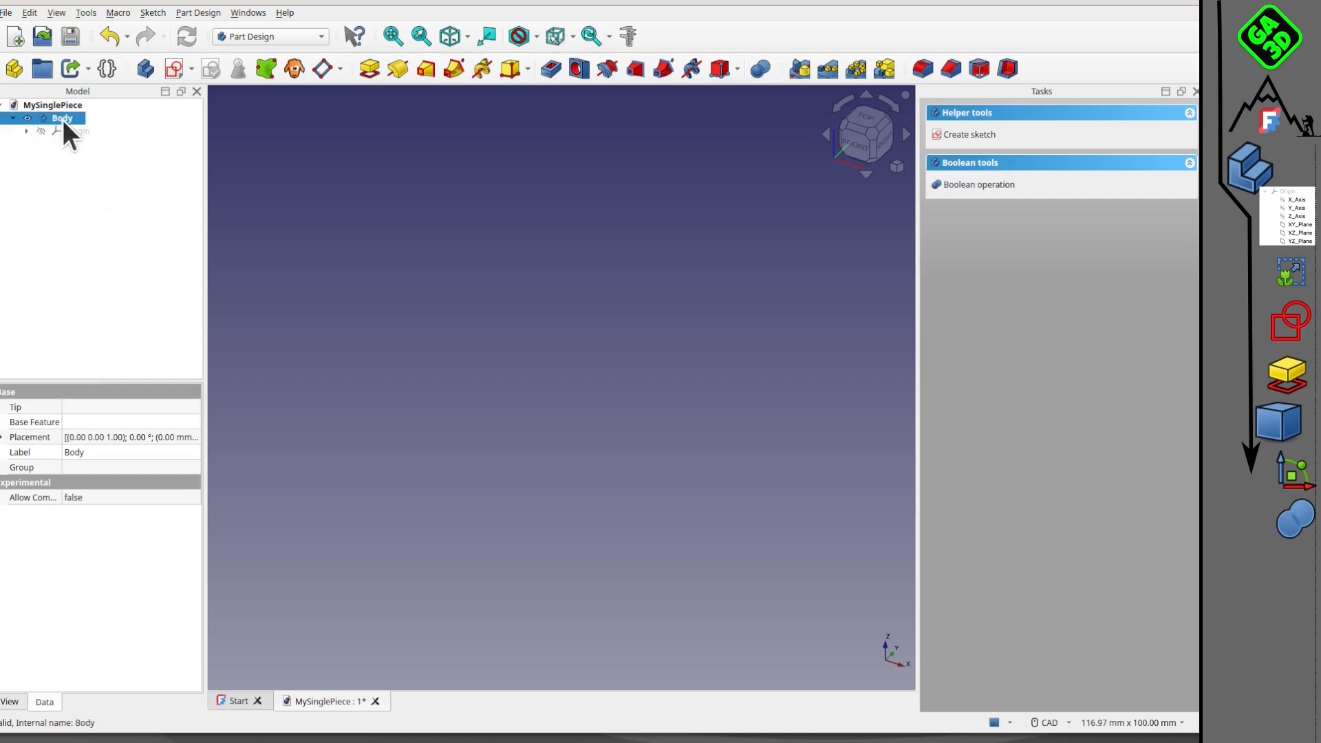
Step: Rename the body as HookCrochet
key(F2)
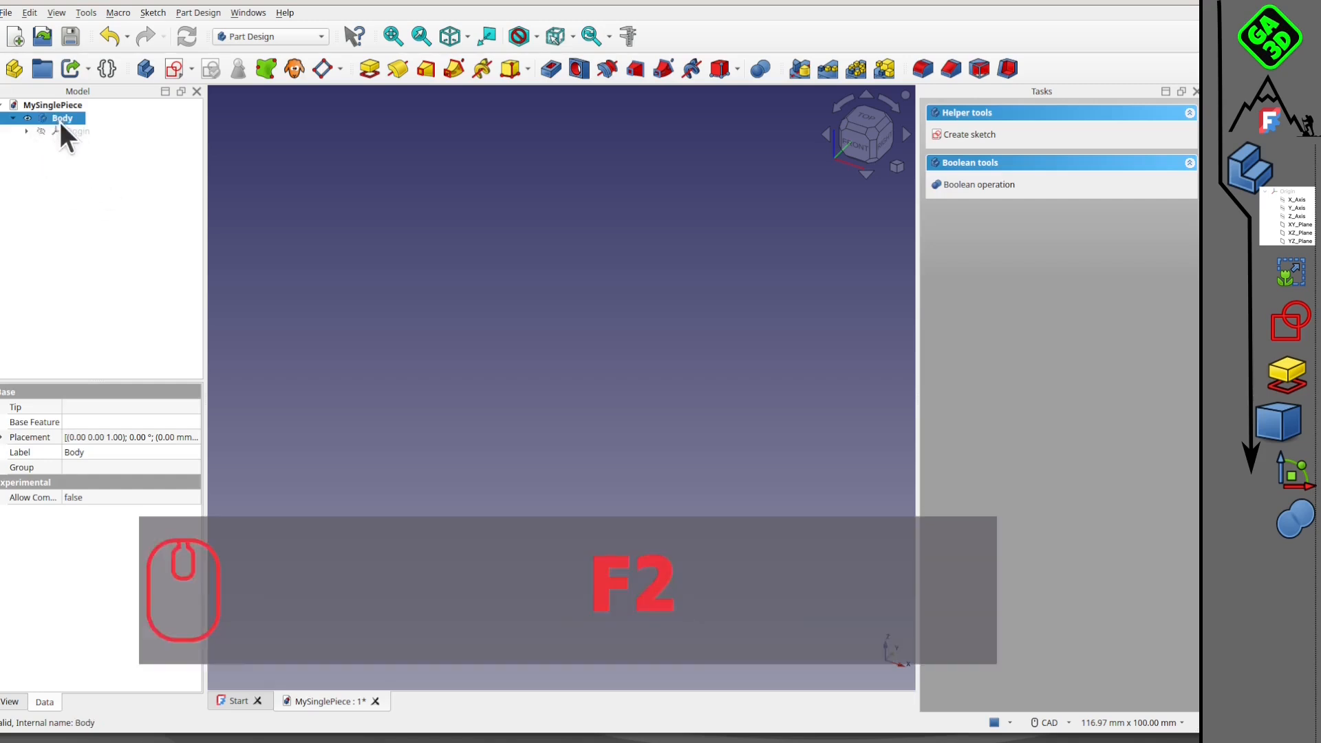
click(63, 119)
key(F2)
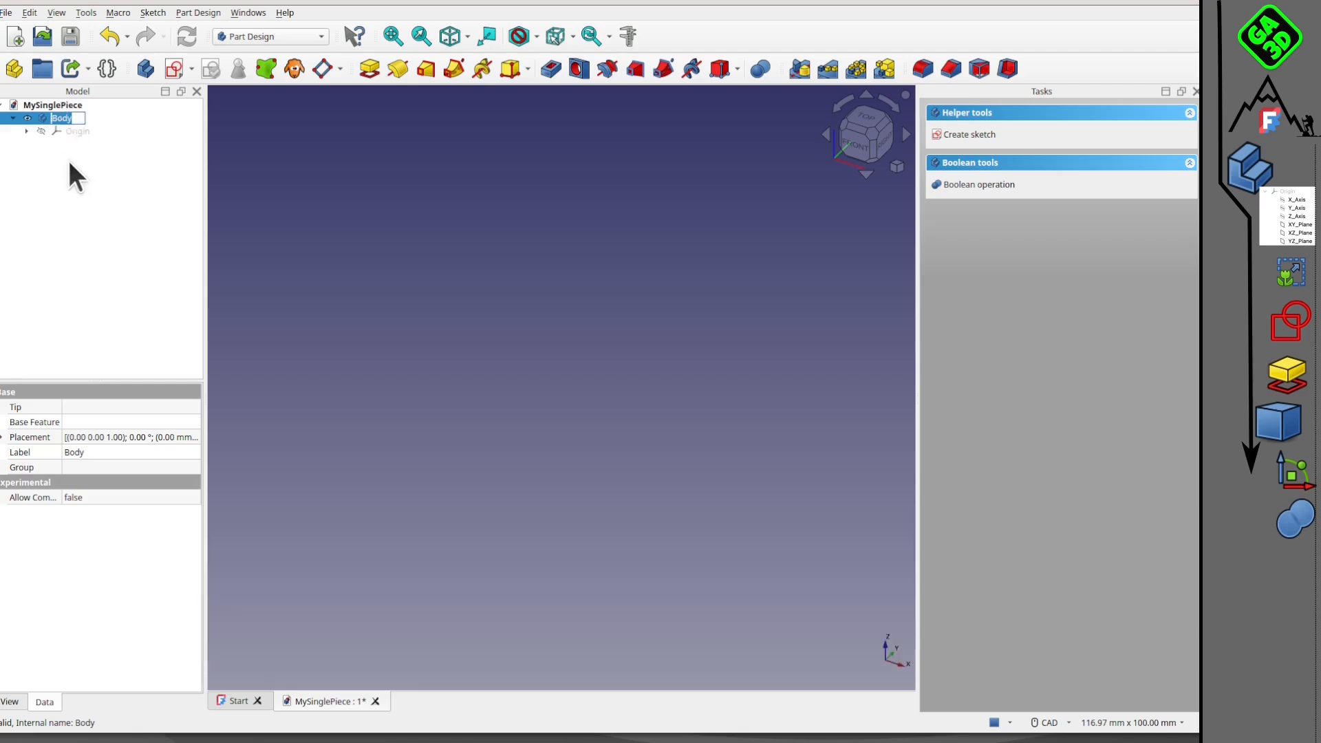
text(Hook)
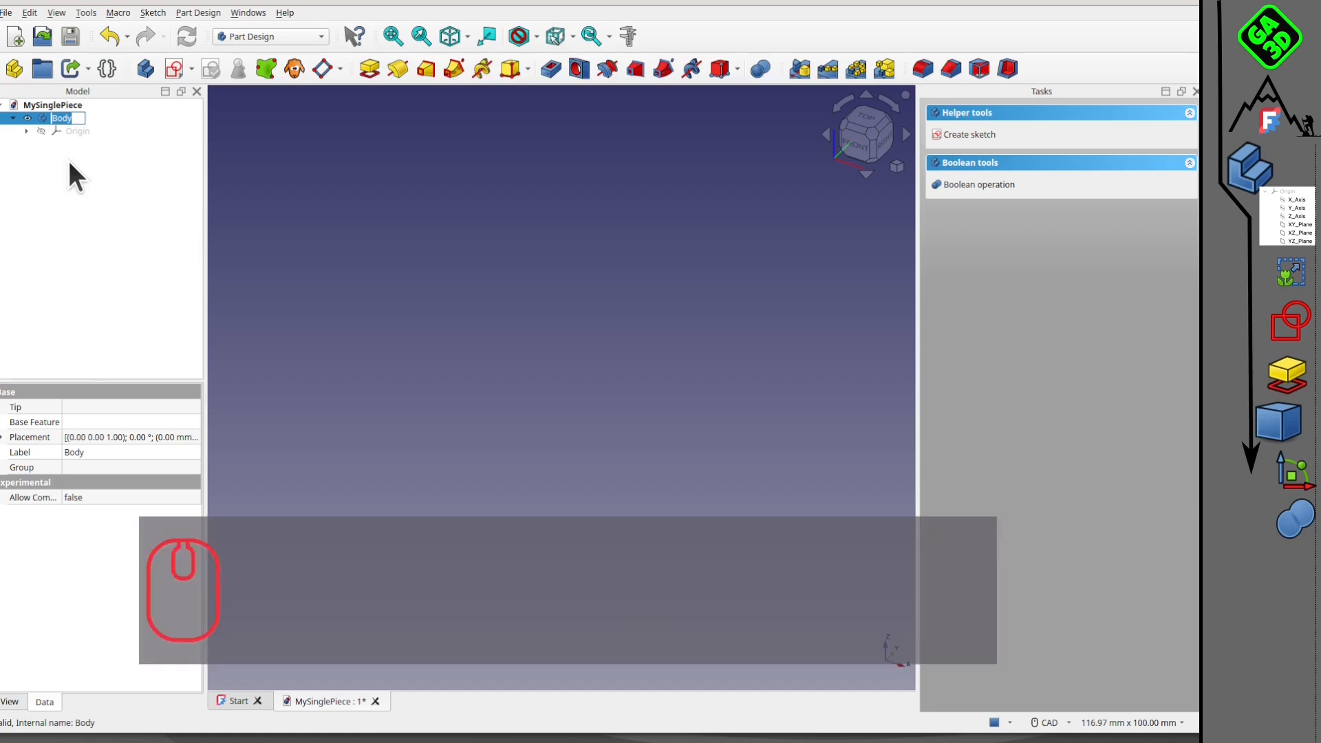
text(Crochet)
key(Return)
click(259, 260)
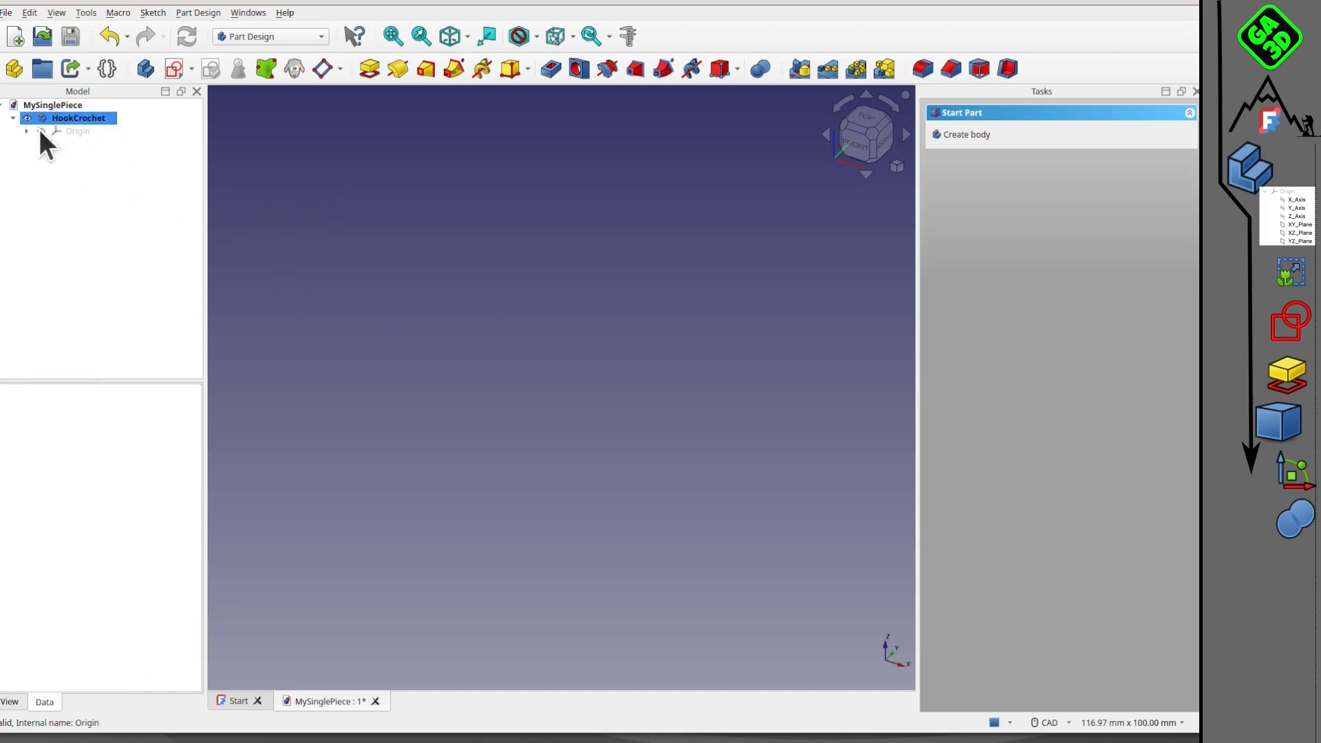
Step: Show the origin planes and axes of the HookCrochet body
click(39, 131)
click(123, 188)
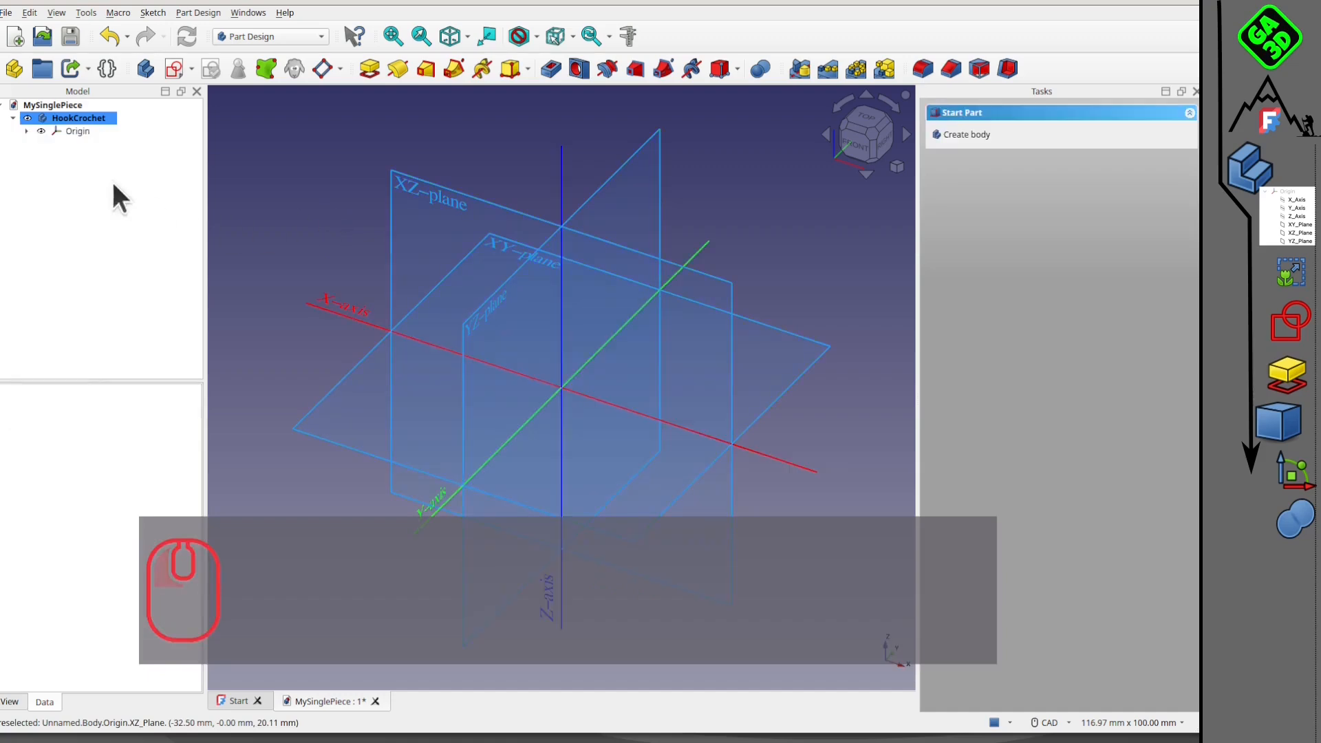
middle_drag(493, 230, 576, 428)
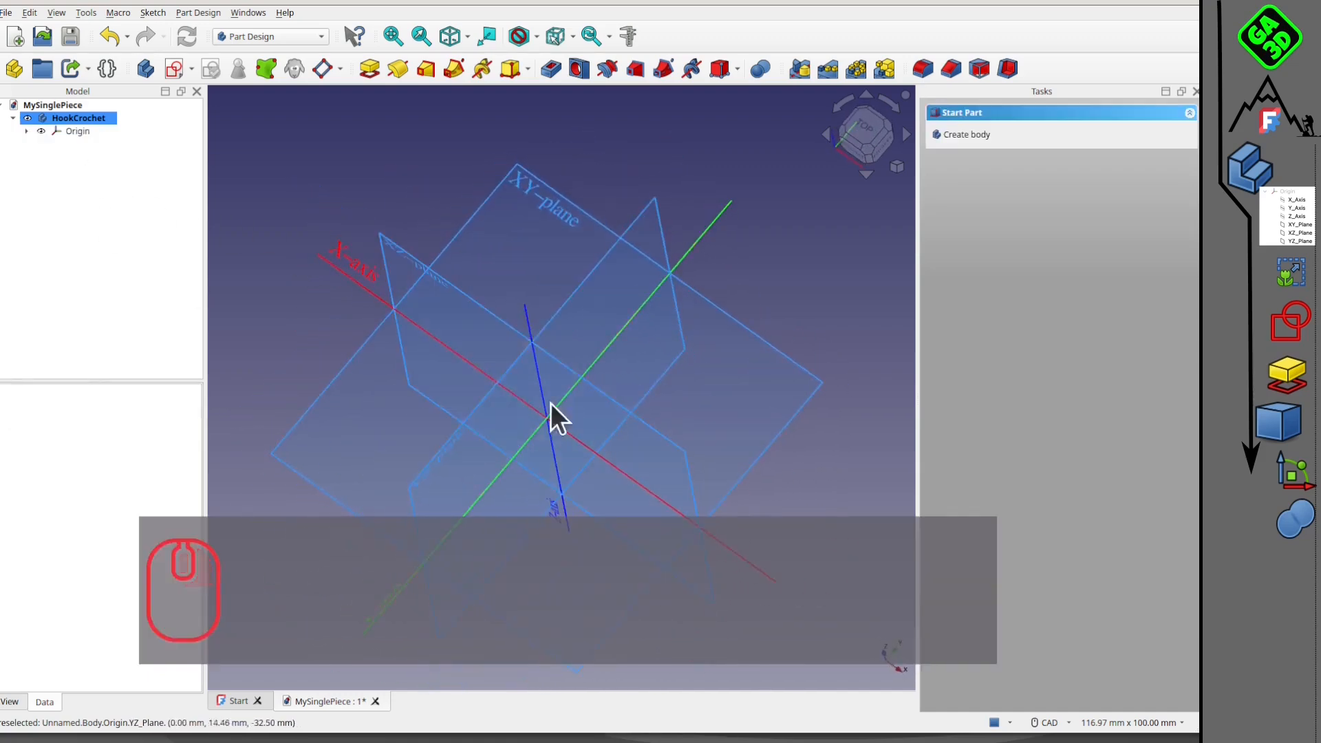
Step: Show the axis cross in the 3D view and hide it again
click(56, 12)
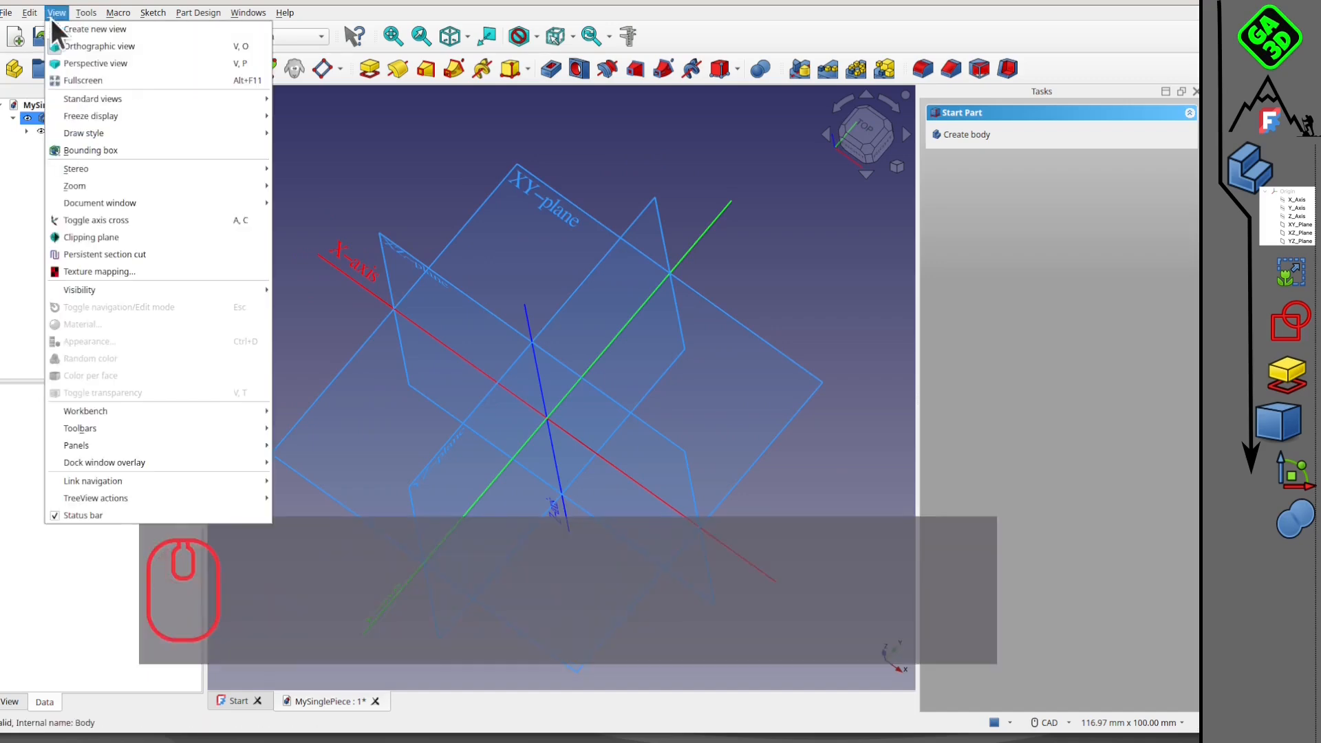
click(306, 281)
middle_drag(622, 395, 461, 257)
scroll(443, 336, up, 2)
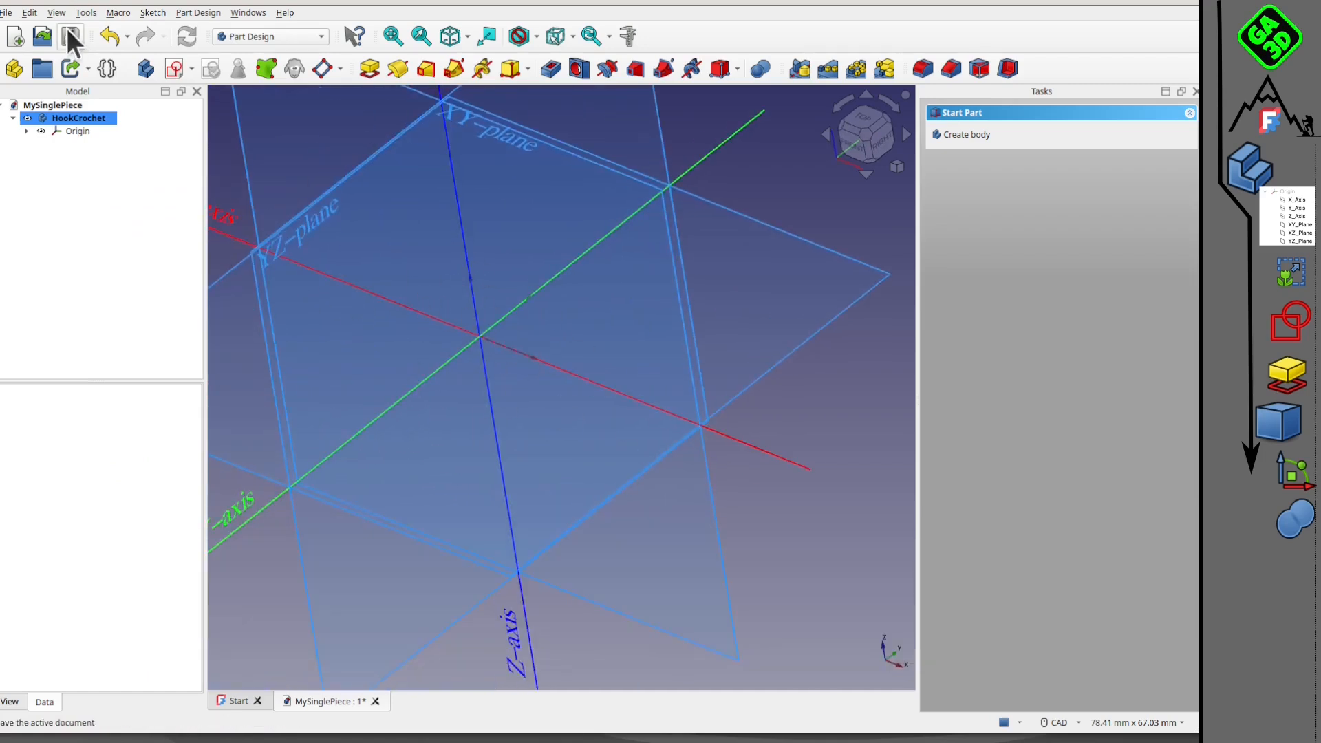
click(56, 12)
click(97, 220)
Step: Set the top view and create a new sketch on the XY plane of the body
middle_drag(543, 303, 433, 349)
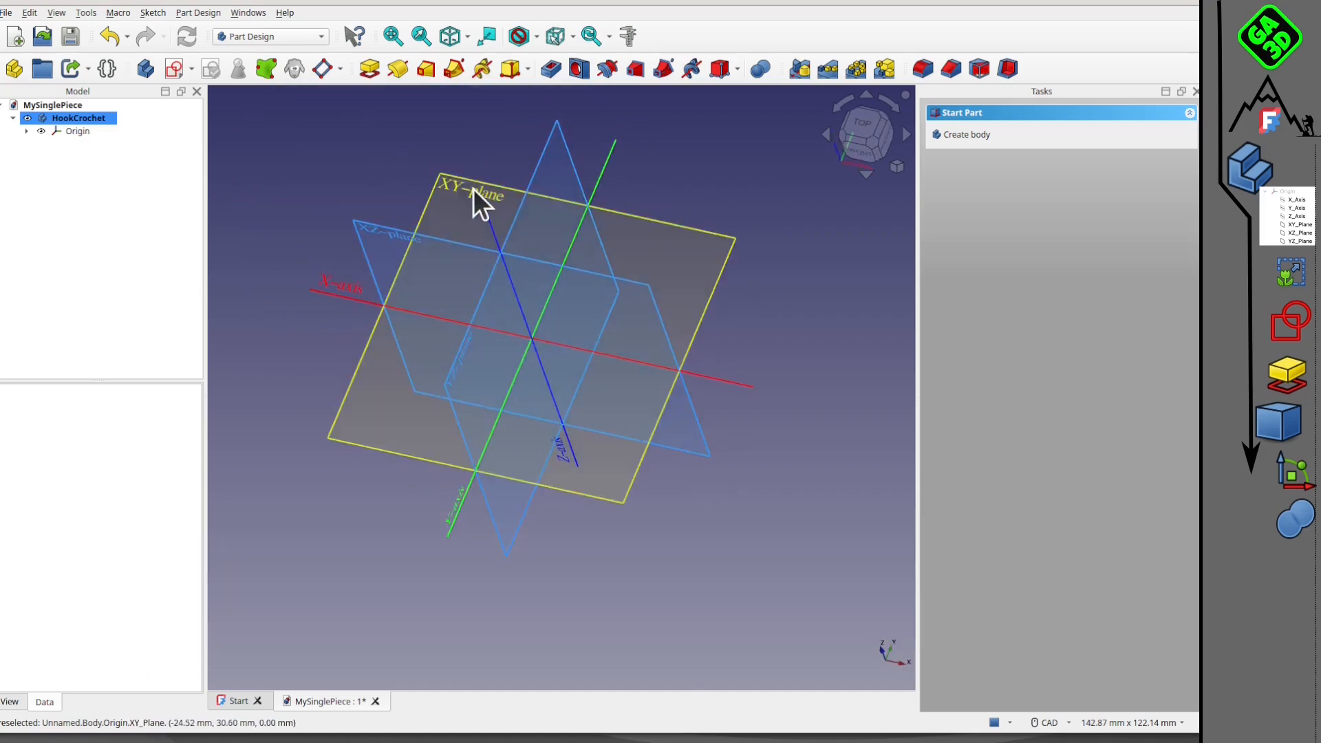
middle_drag(521, 403, 436, 356)
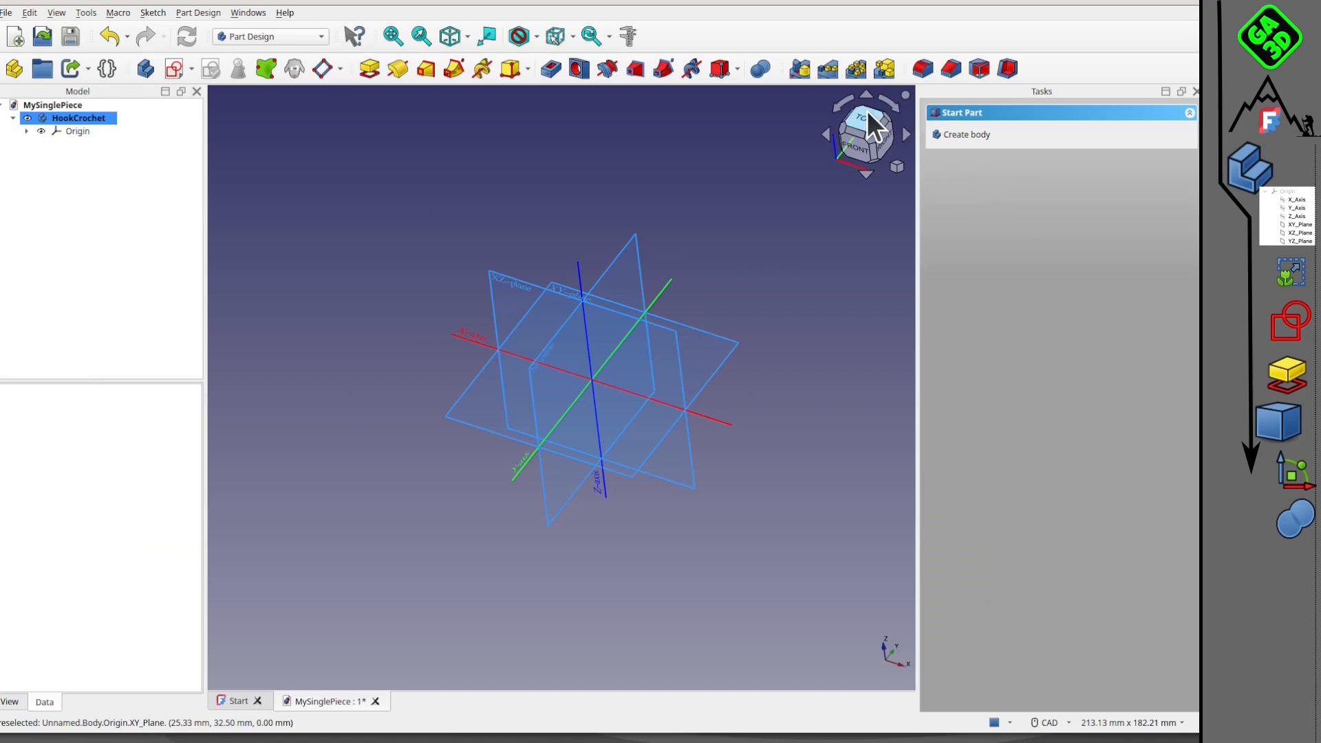
click(866, 116)
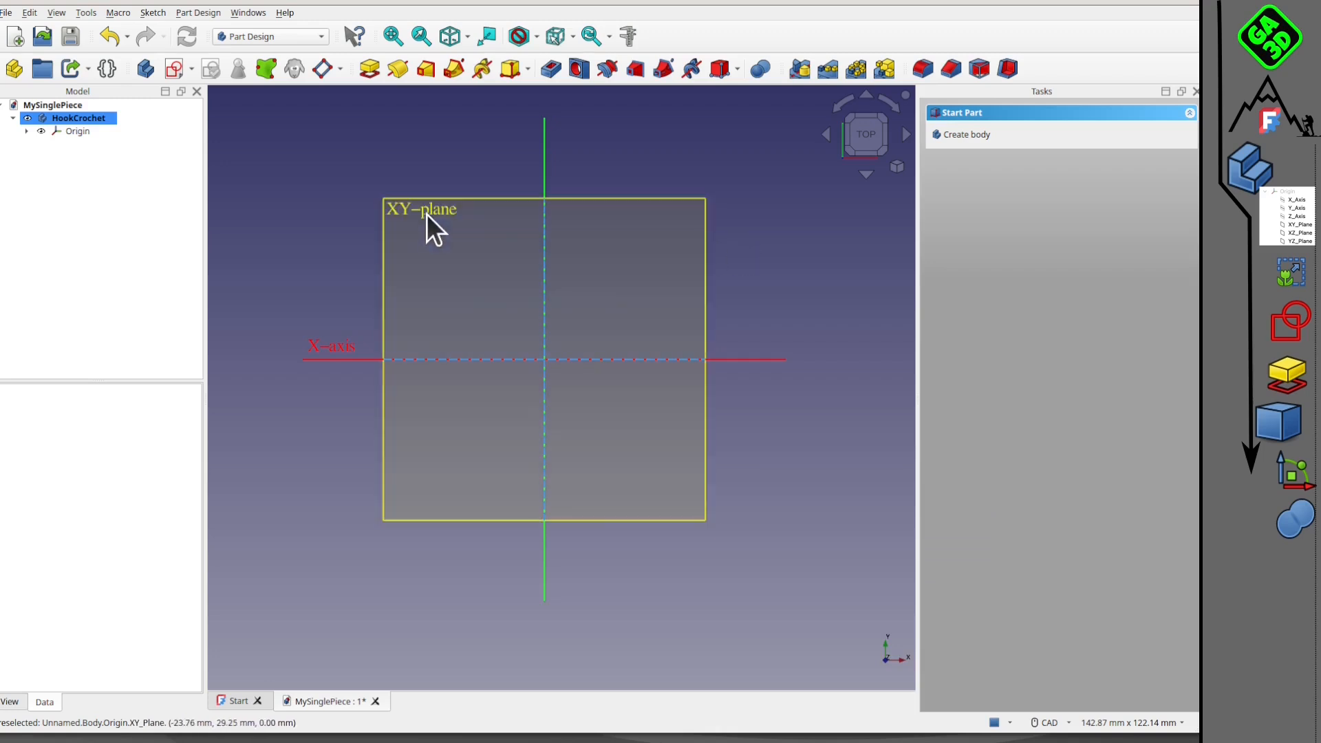
click(617, 197)
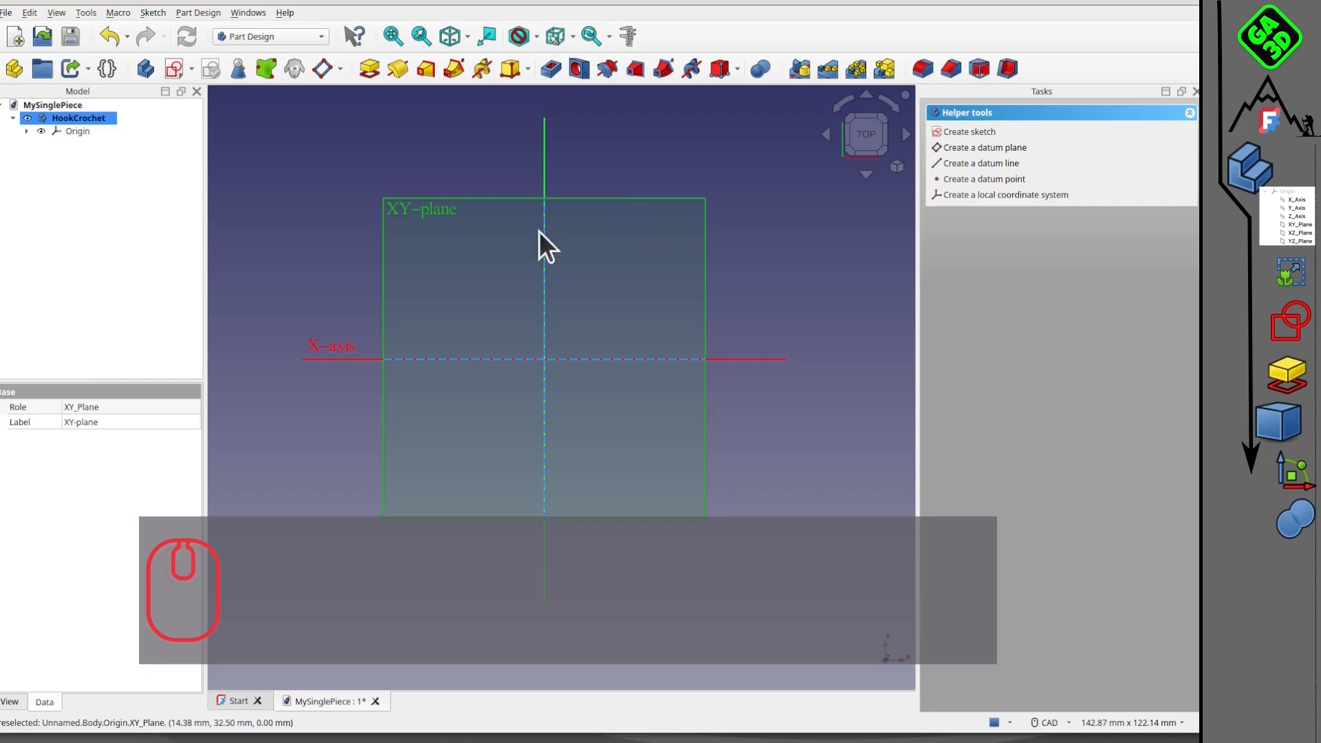
click(172, 70)
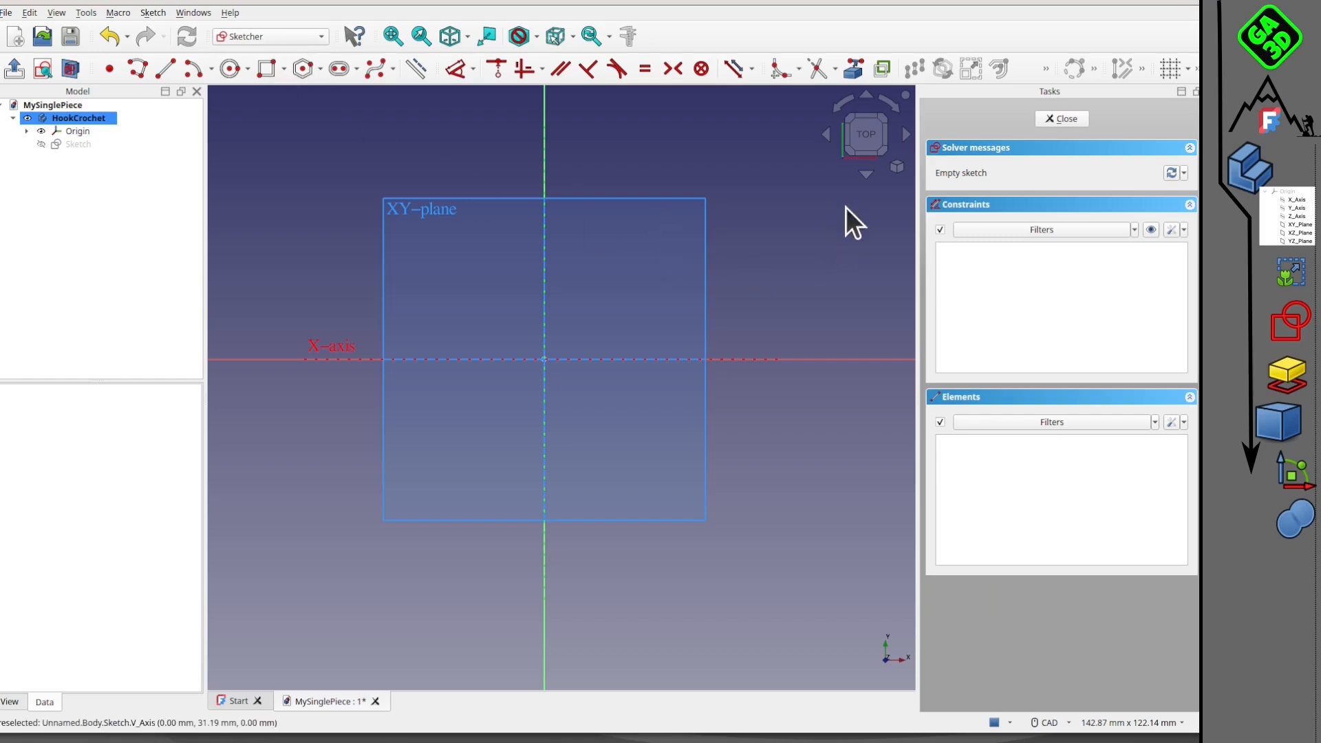
scroll(661, 291, up, 1)
middle_drag(706, 304, 726, 342)
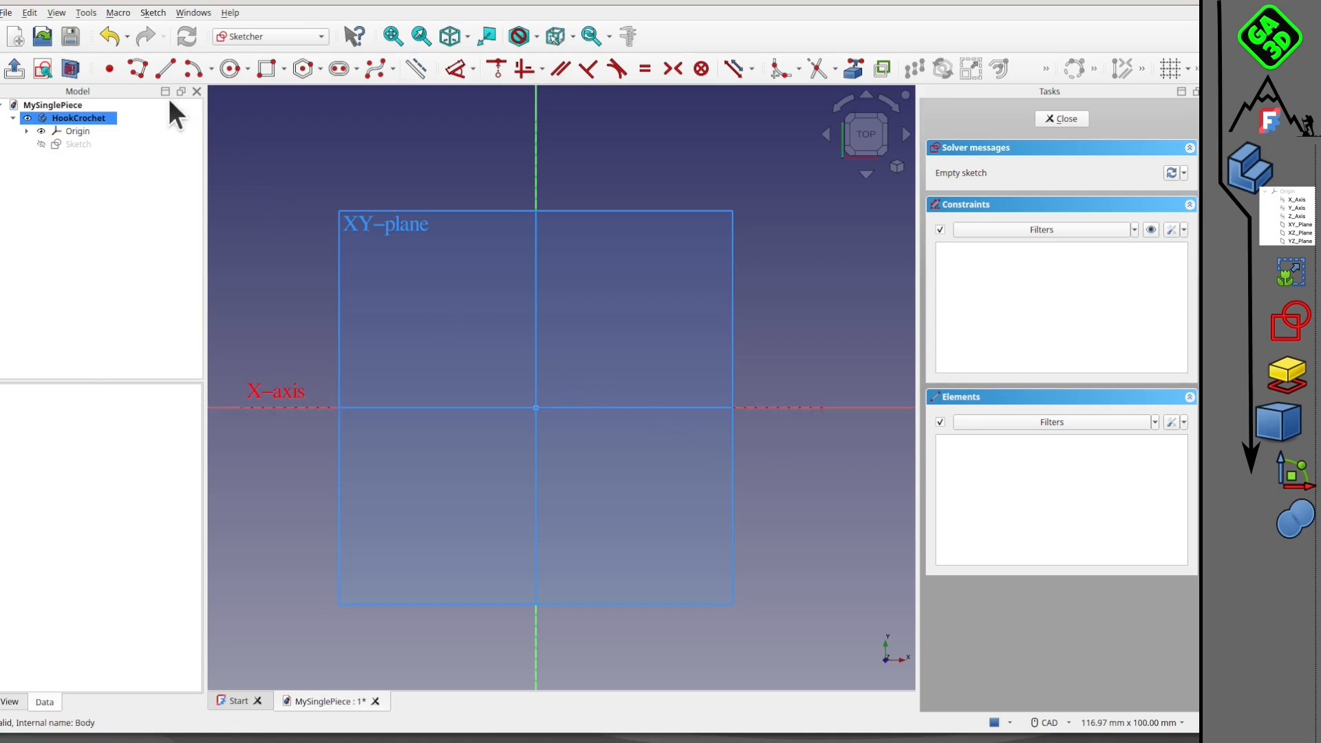
Step: Start a polyline at about (25.4, 5.9) mm, running vertically down to the X axis, along it to the origin and up the Y axis
click(136, 68)
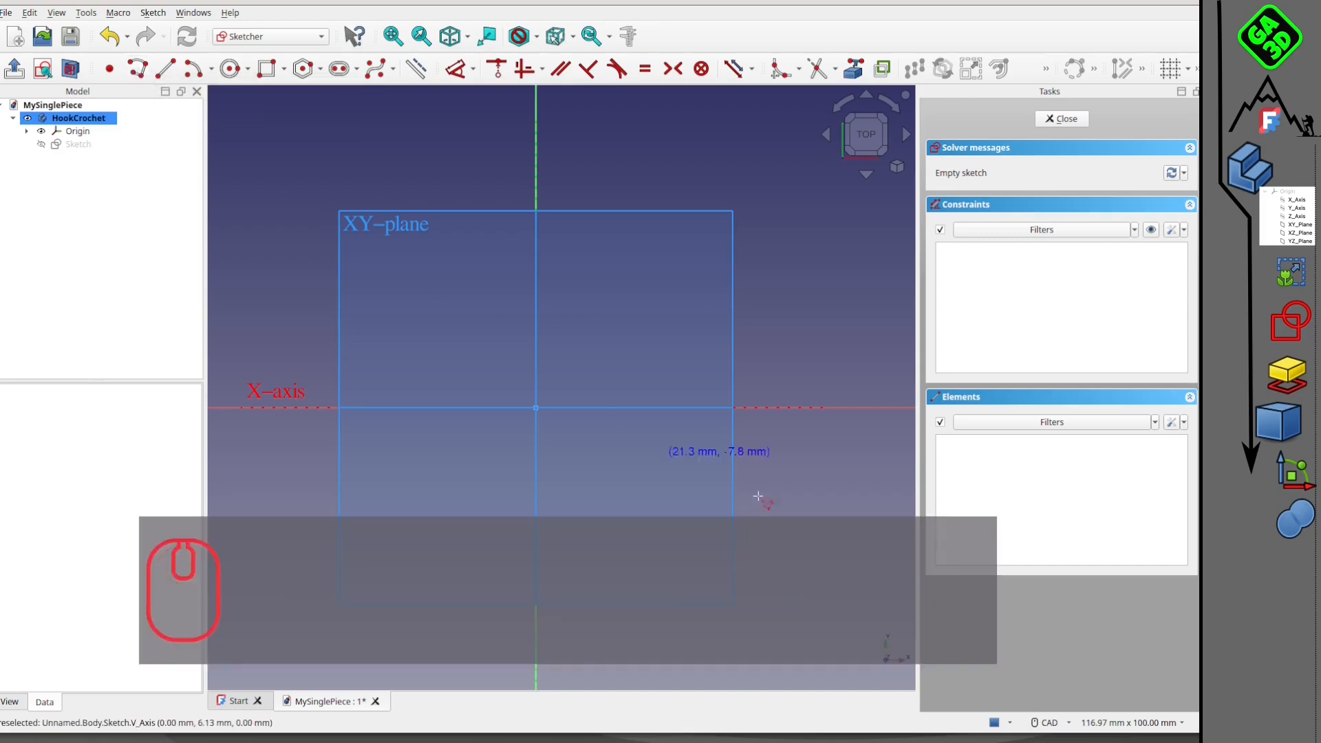
scroll(721, 408, up, 1)
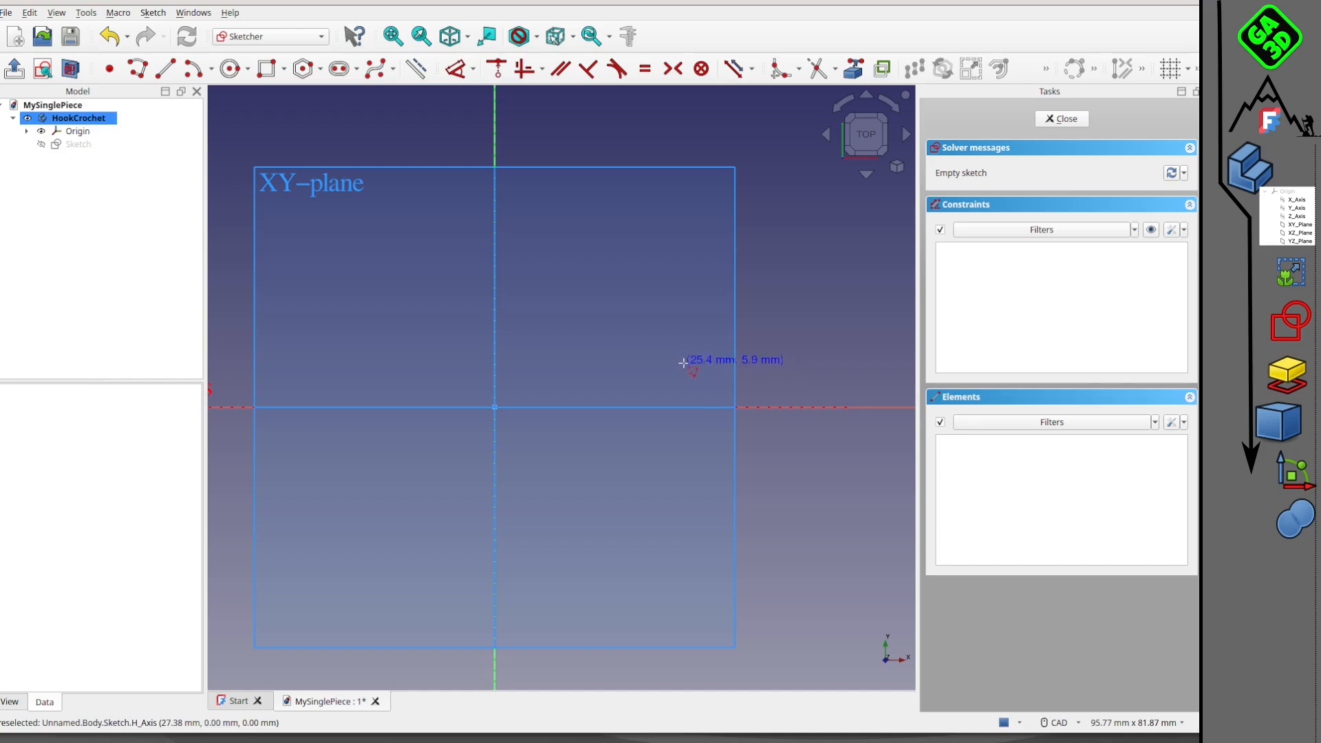
click(681, 363)
click(684, 407)
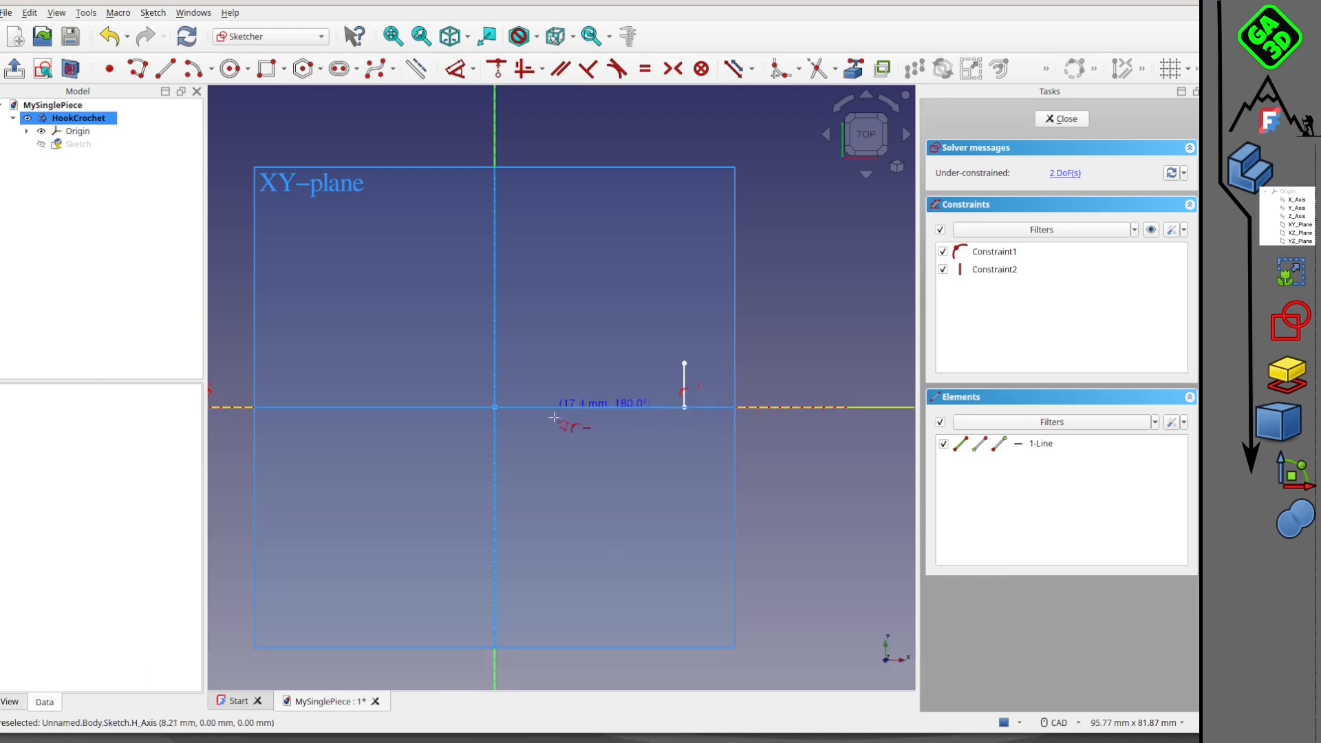
click(495, 407)
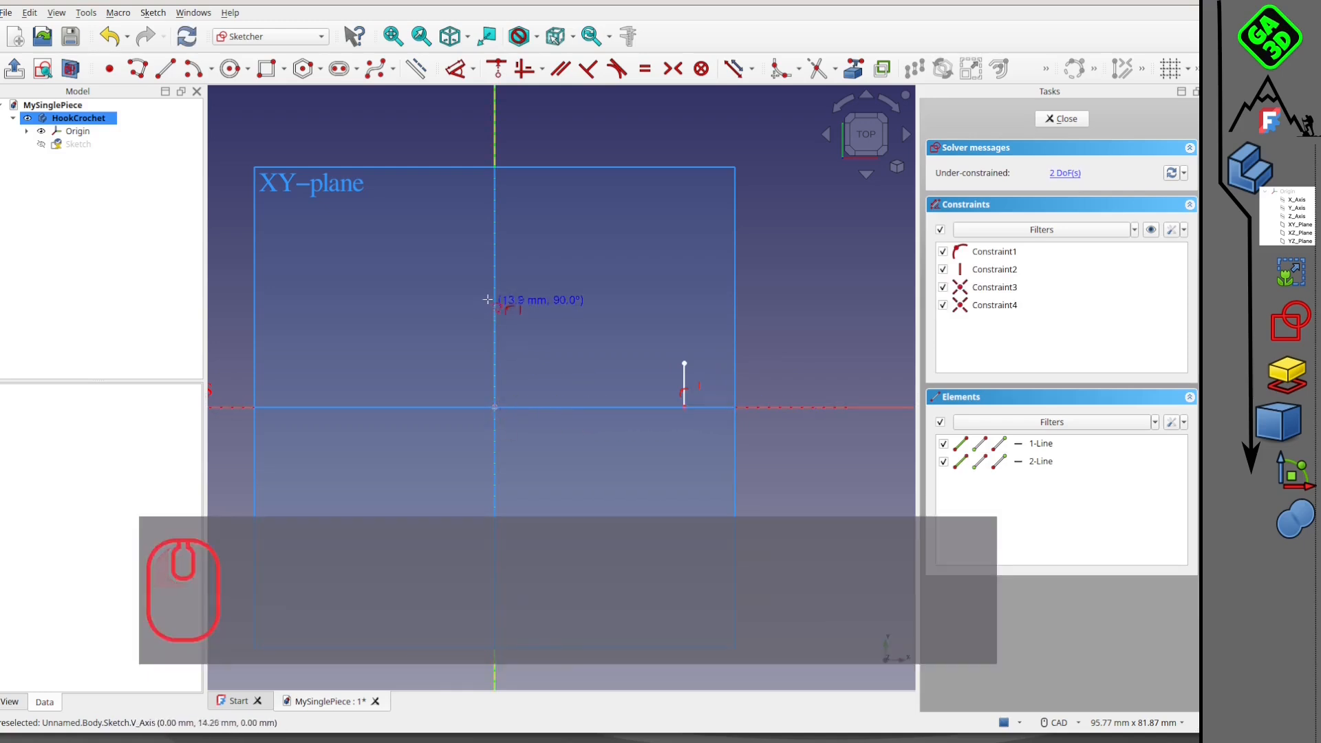
click(495, 232)
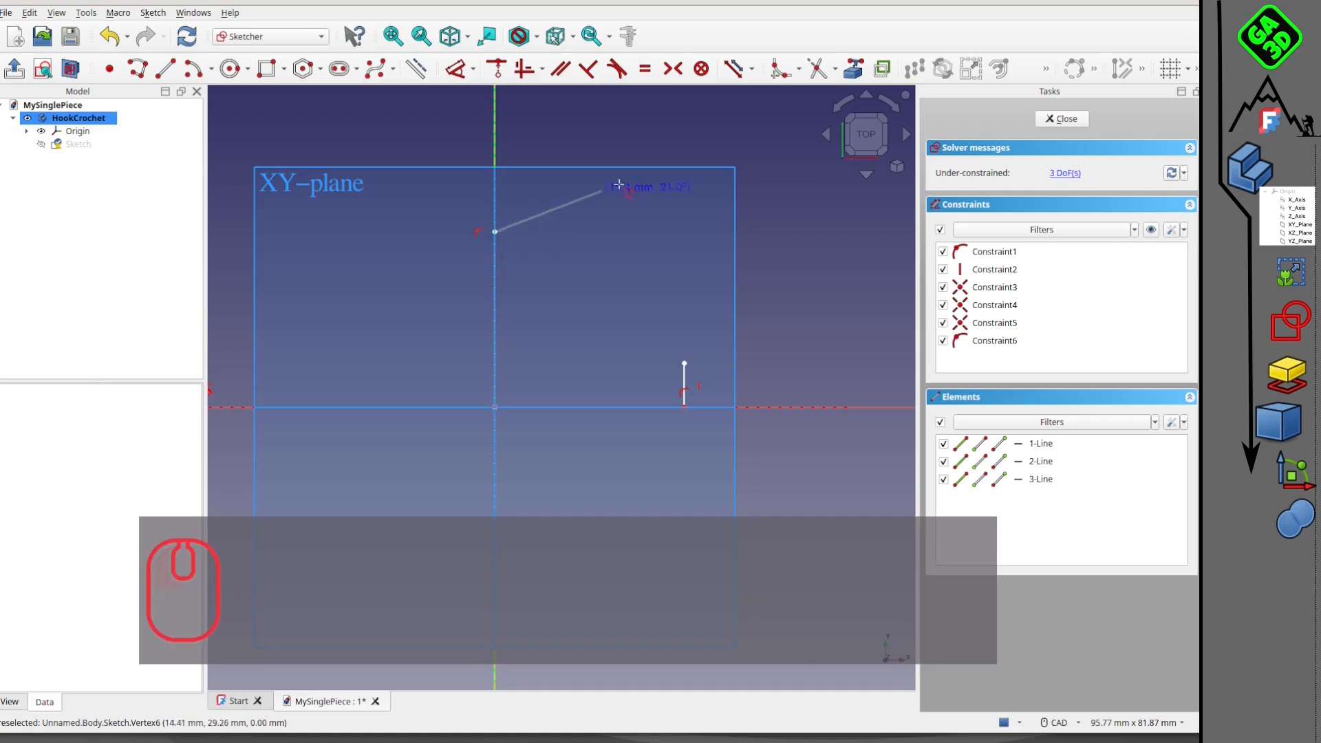
Step: Continue the polyline with a sloped arm about 50 mm long, a short end cap and a roughly parallel return line about 51 mm long
scroll(619, 165, down, 3)
middle_drag(646, 168, 545, 372)
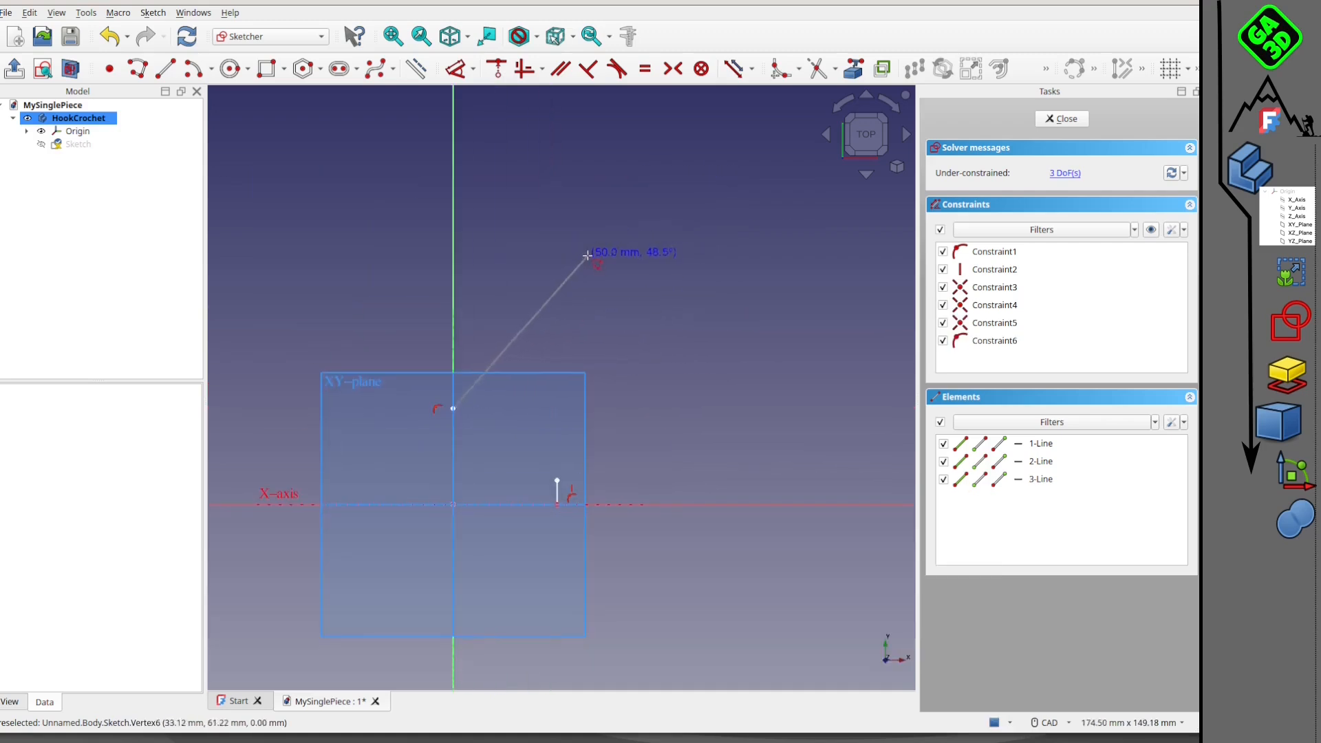
click(591, 247)
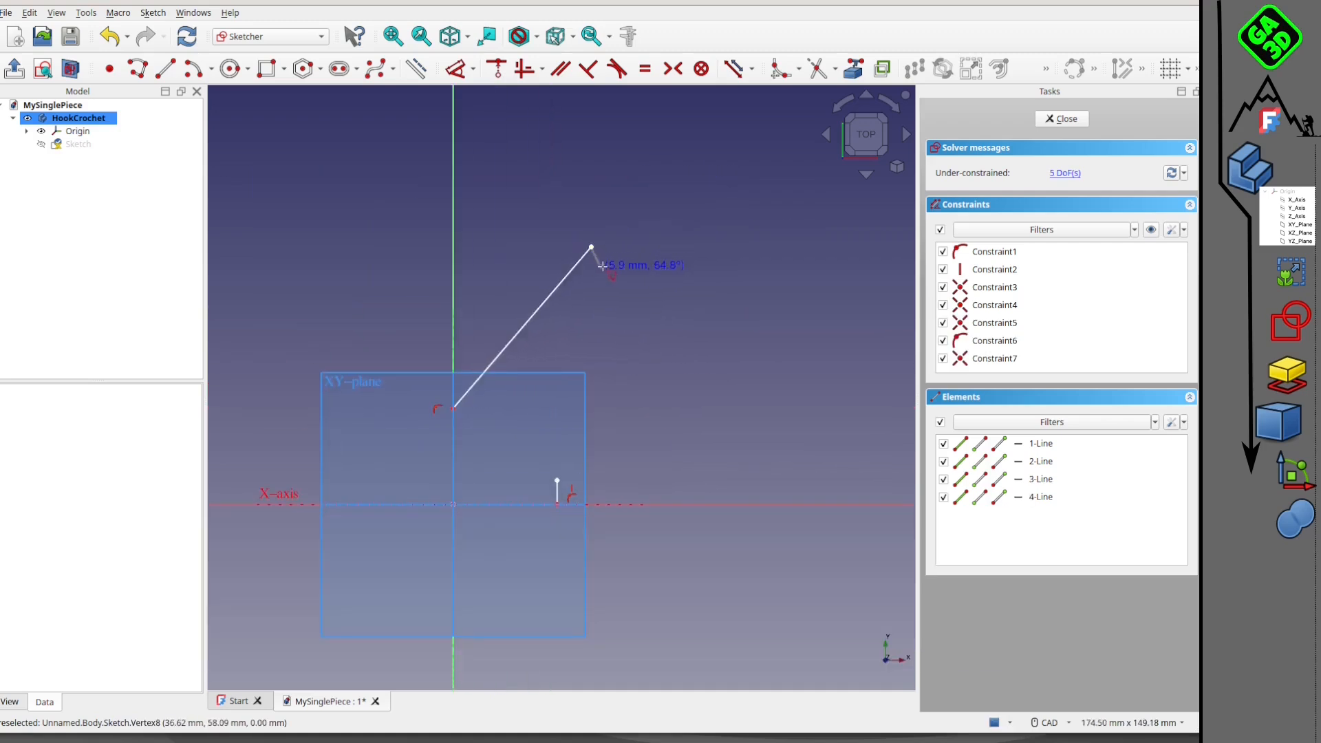
click(606, 256)
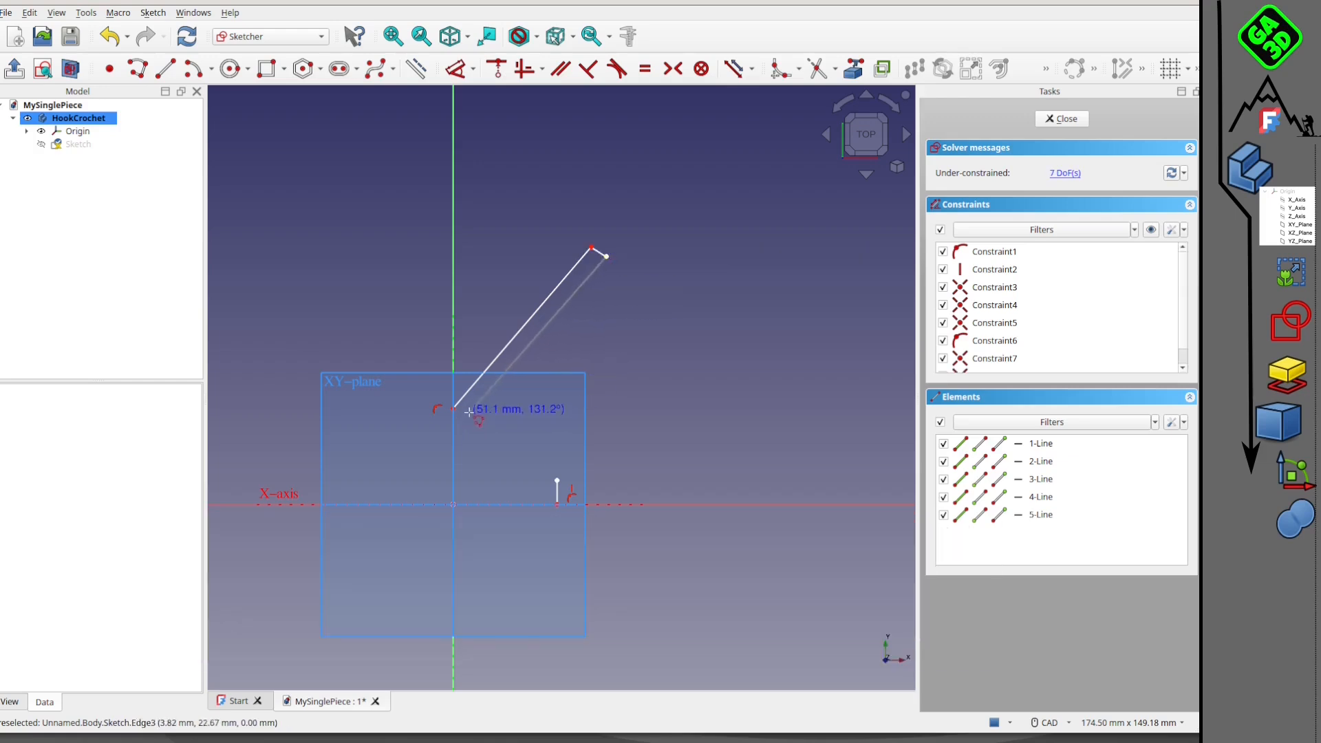
click(471, 413)
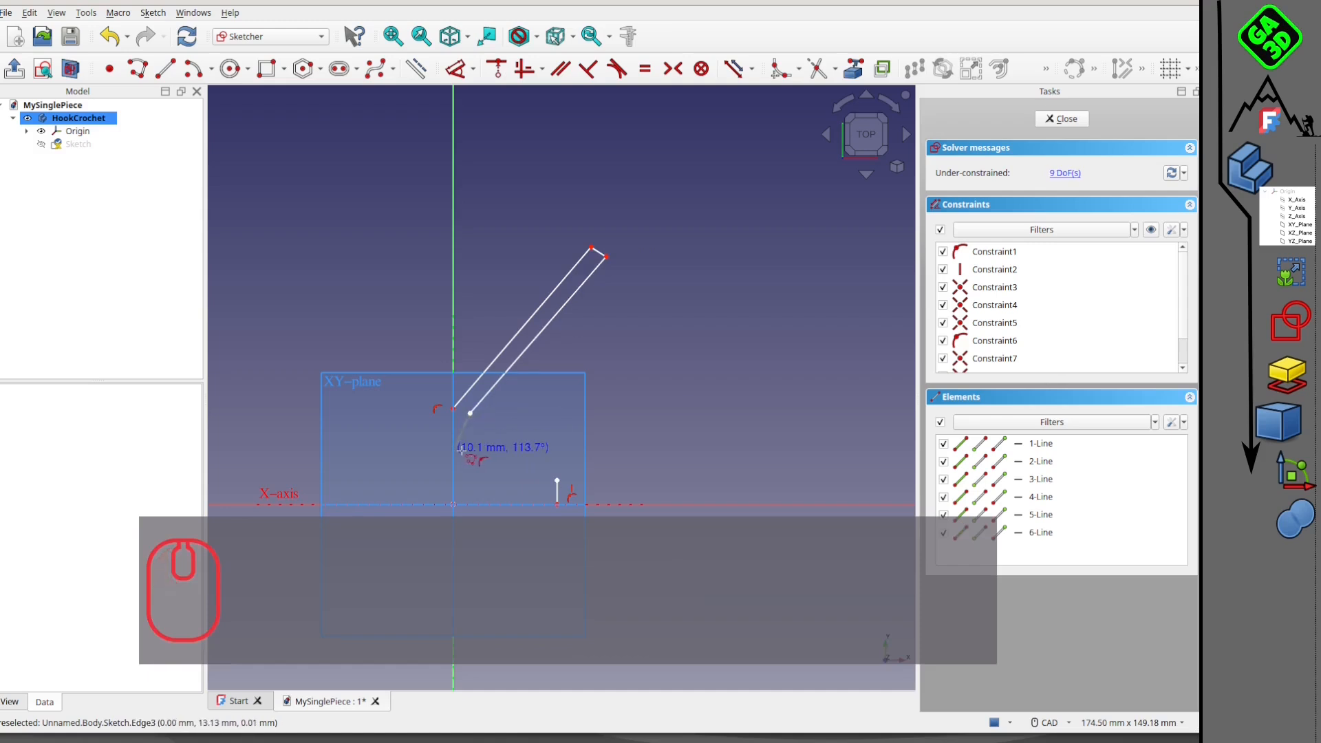
Step: Continue the polyline vertically down about 18.7 mm, horizontally toward the hook tip about 17.5 mm, and up about 4 mm
scroll(464, 450, down, 1)
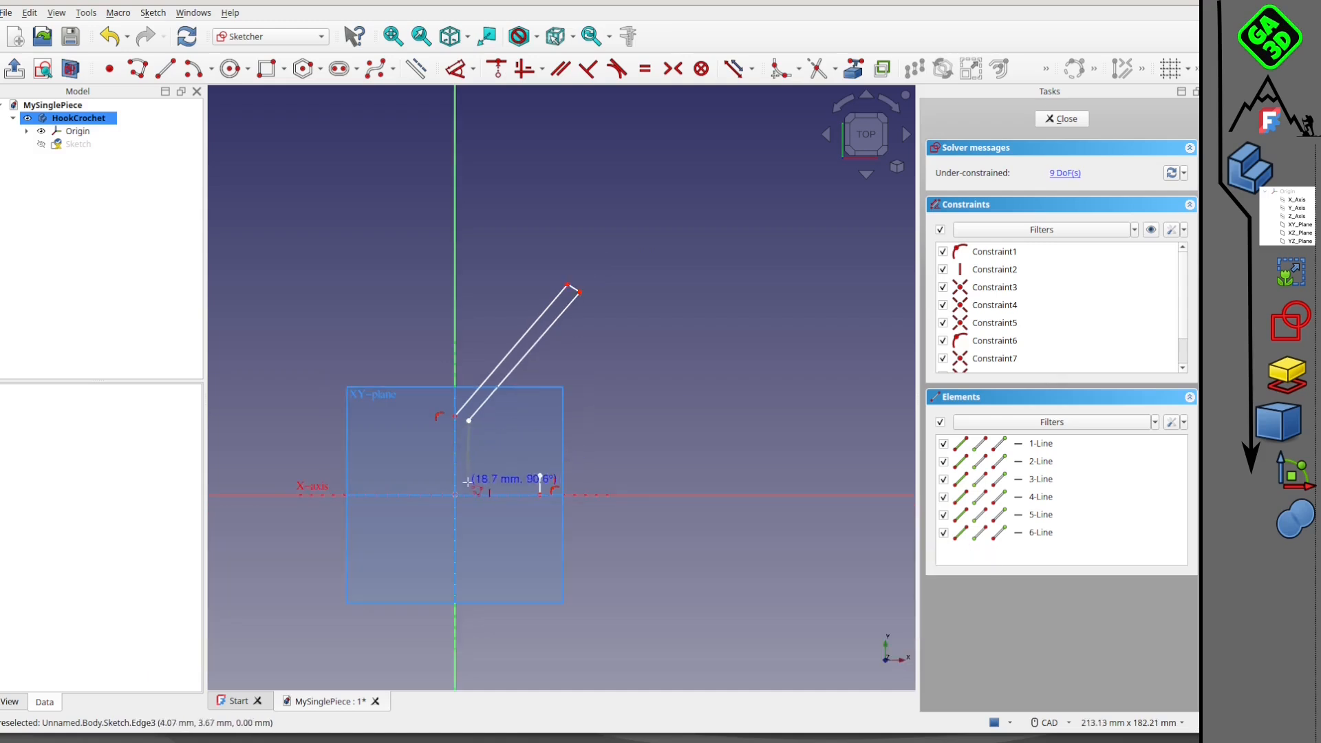
click(469, 483)
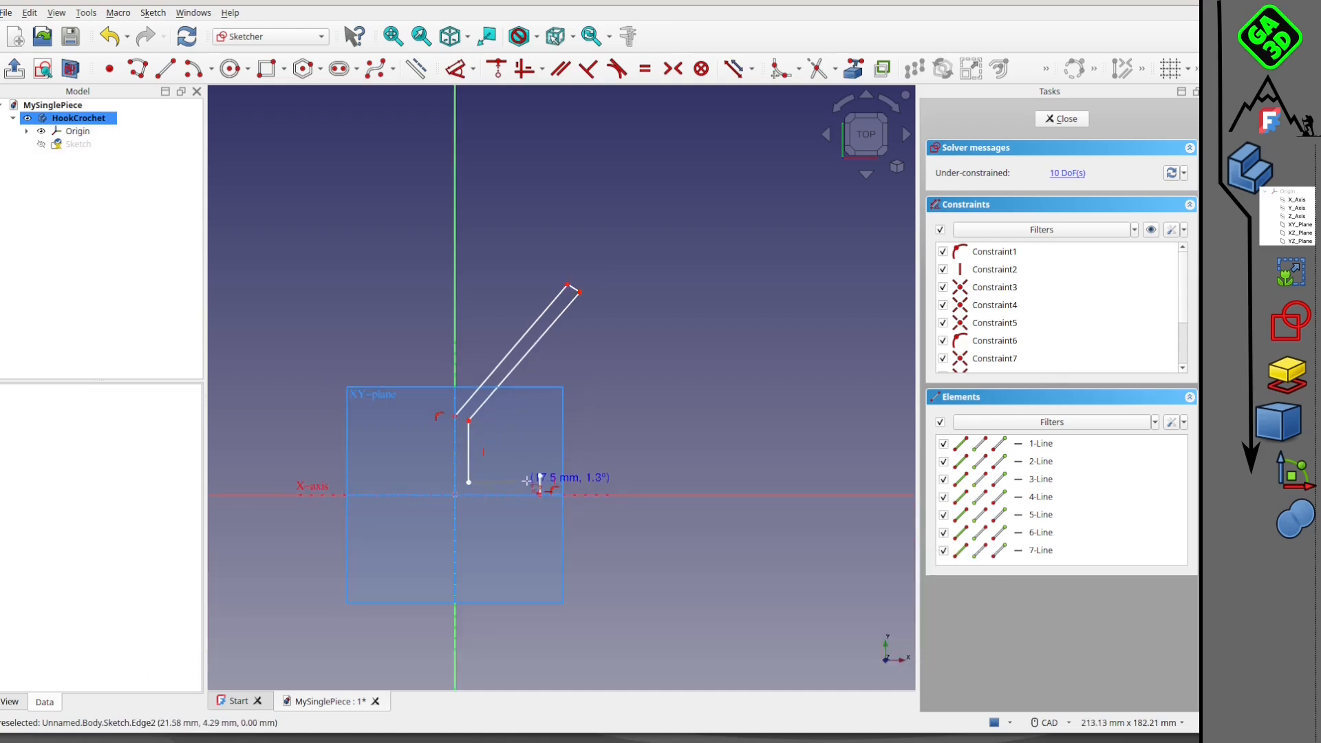
click(527, 483)
scroll(528, 480, up, 2)
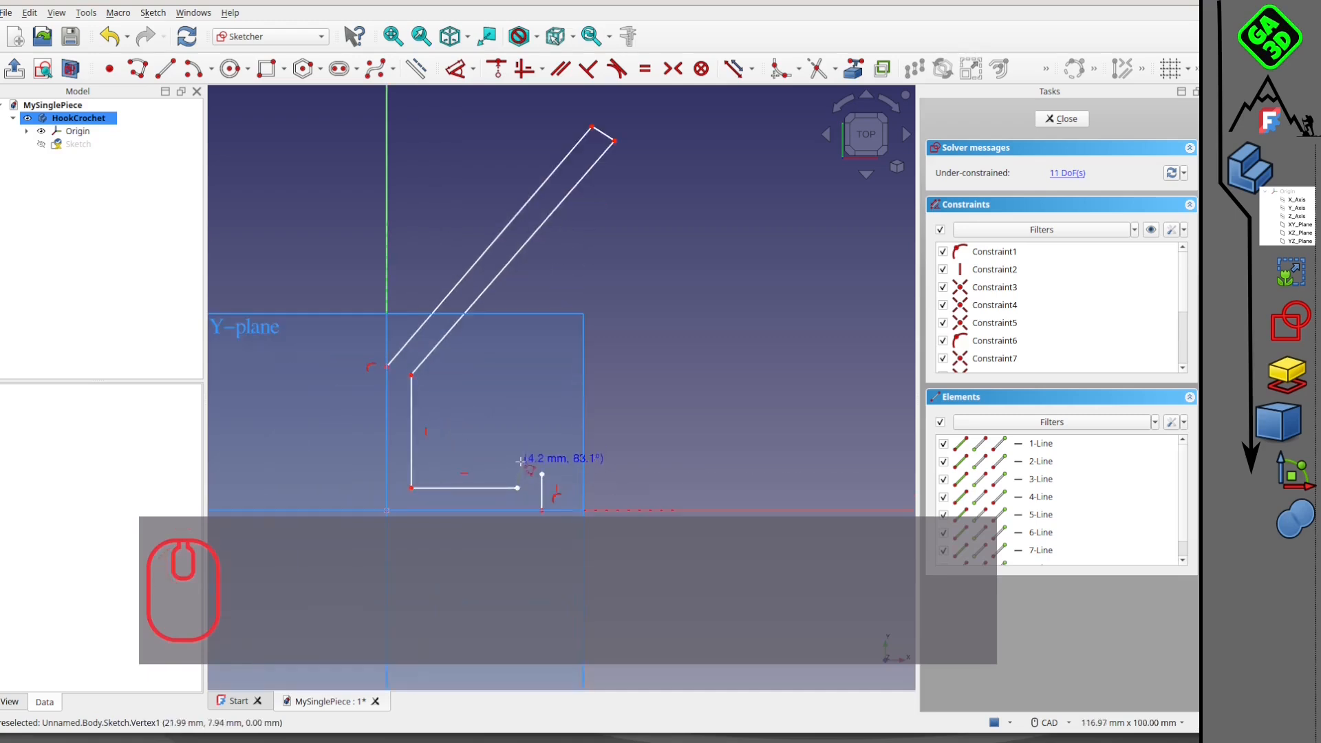
click(518, 464)
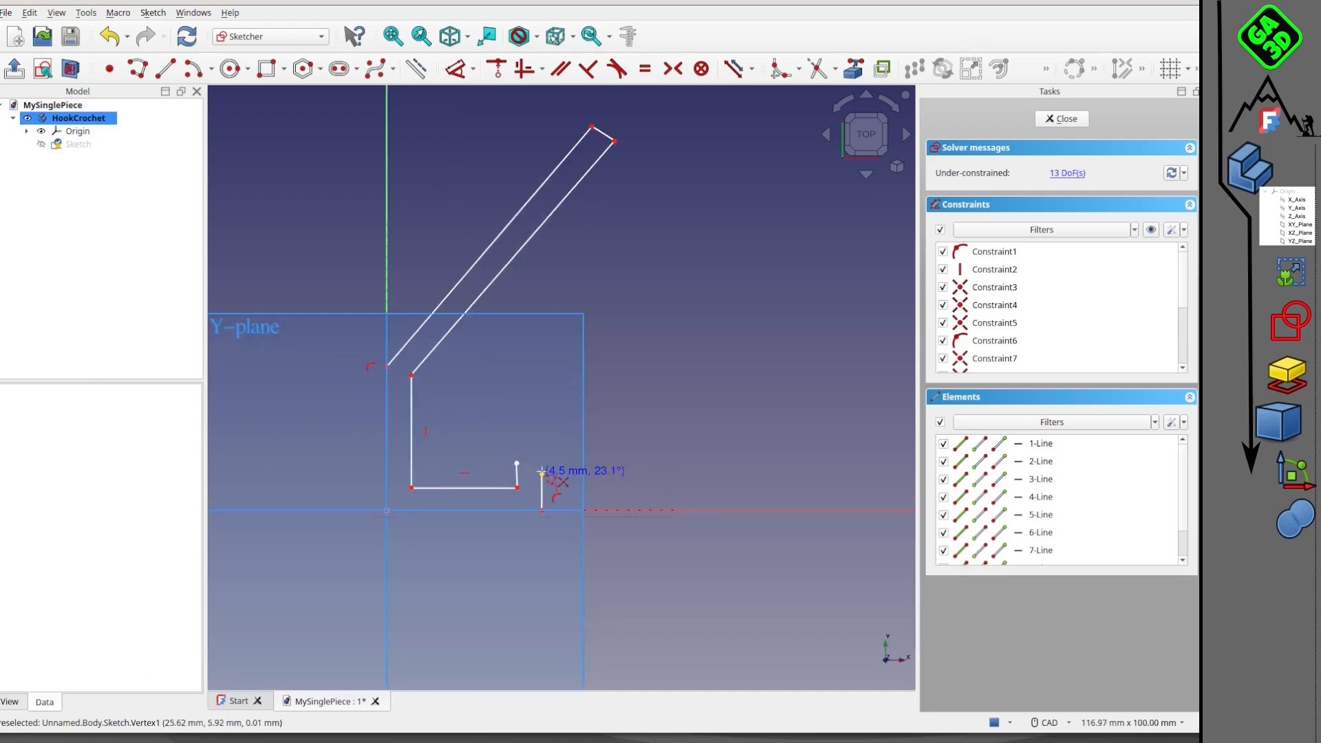
Step: Close the polyline at its starting point with a short sloped segment about 4.5 mm long and exit the tool
scroll(549, 470, up, 2)
scroll(549, 470, up, 1)
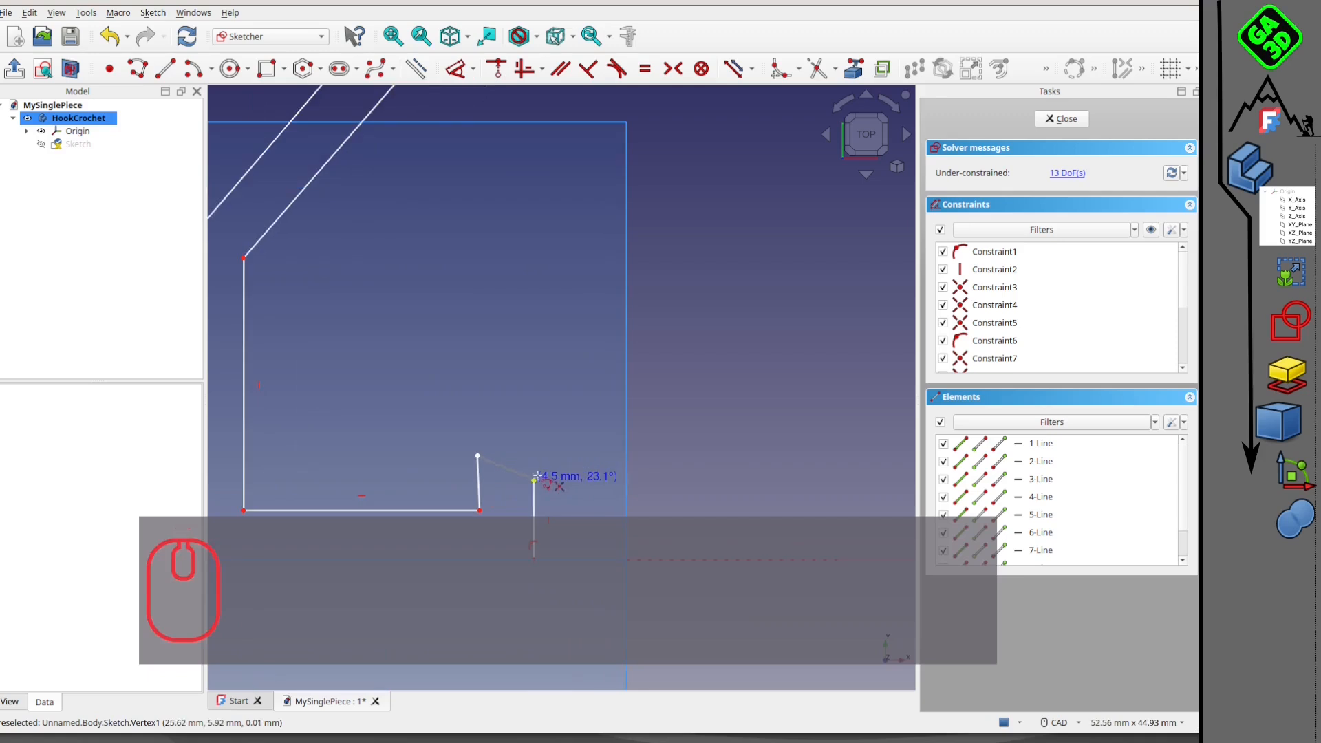
click(537, 478)
right_click(576, 442)
right_click(560, 446)
Step: Examine the closed sketch profile against the origin planes from an oblique angle, and restore the top view
scroll(741, 369, down, 2)
scroll(740, 369, down, 4)
mouse_move(711, 416)
middle_down()
mouse_move(705, 388)
mouse_move(704, 487)
middle_up()
scroll(571, 277, up, 3)
mouse_move(627, 406)
middle_down()
mouse_move(564, 360)
mouse_move(635, 362)
middle_up()
middle_drag(719, 408, 692, 406)
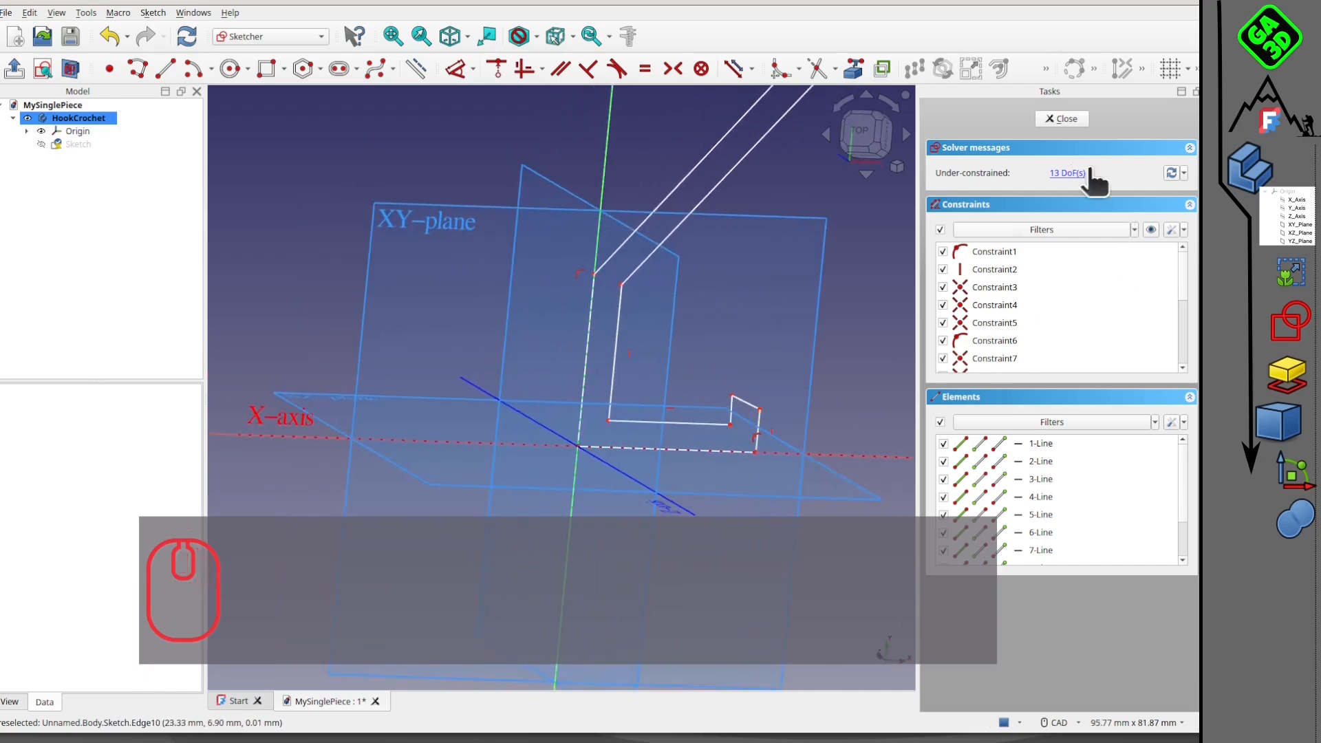
scroll(693, 372, down, 5)
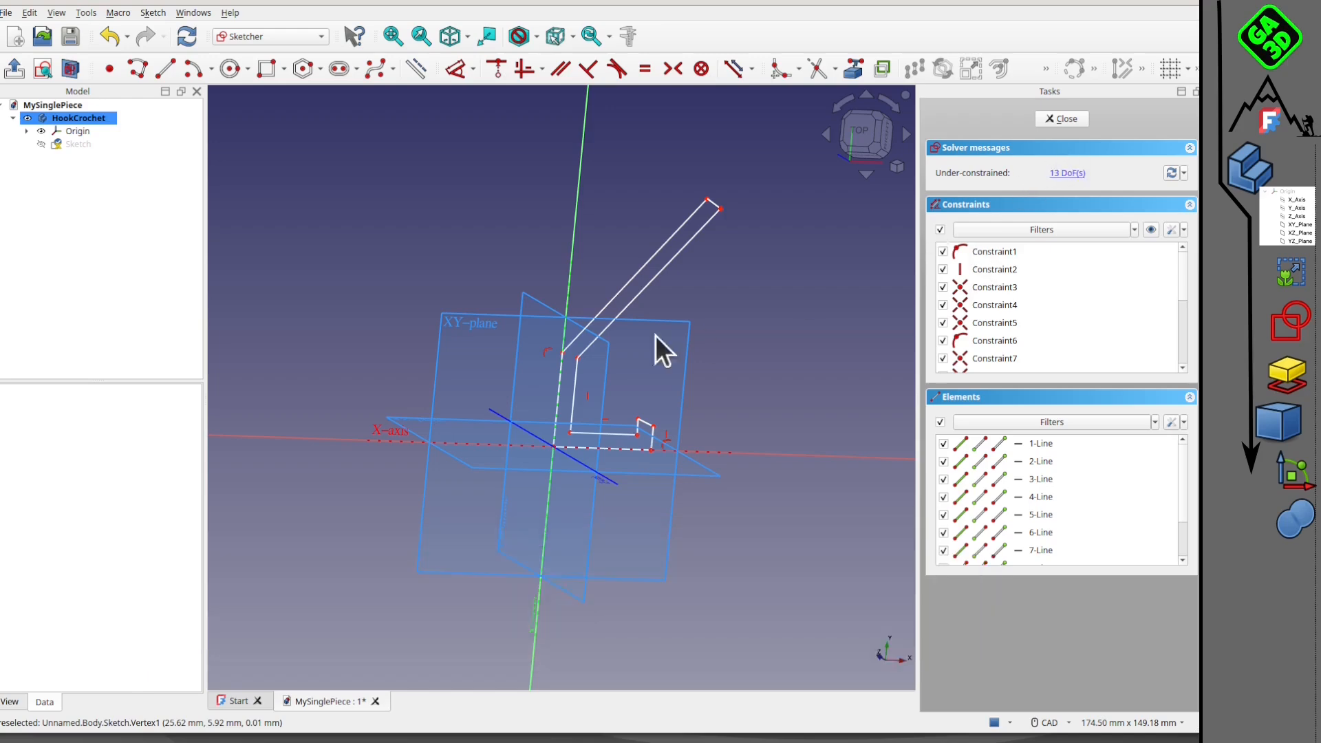
click(859, 137)
scroll(590, 251, up, 2)
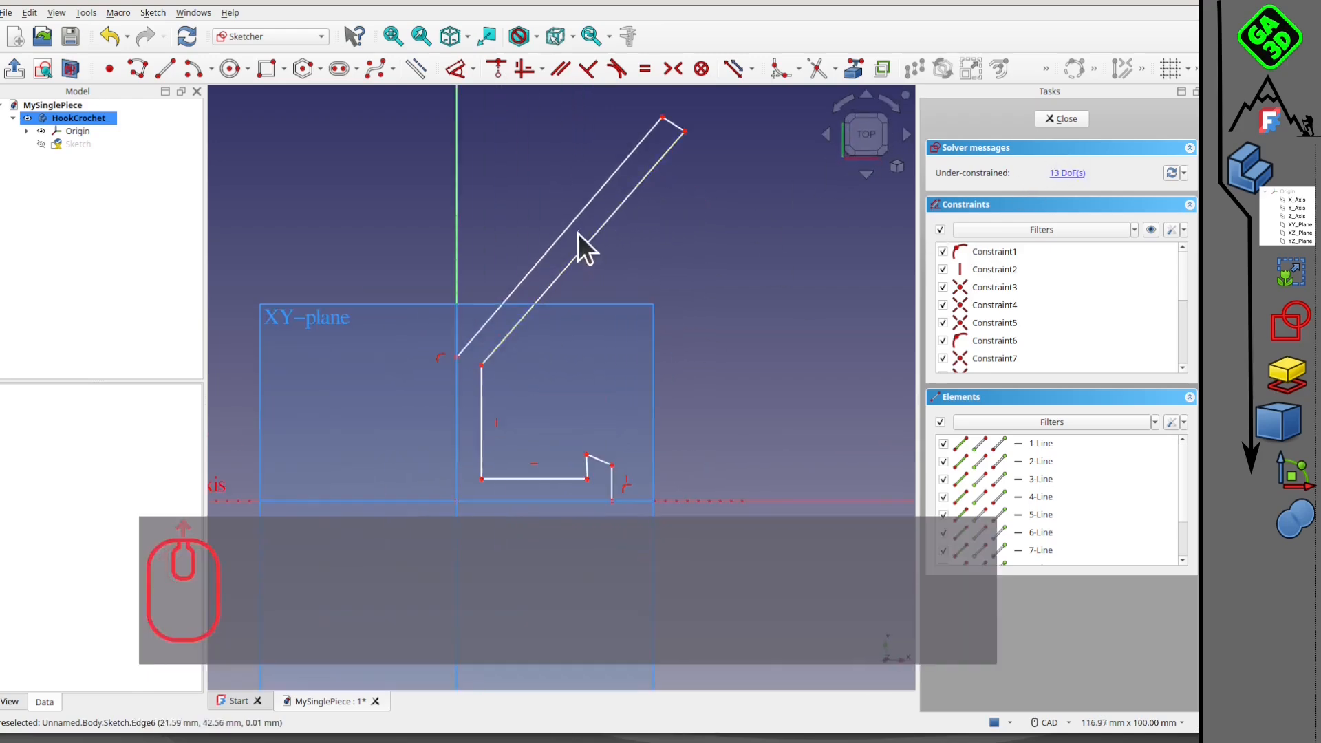
middle_drag(598, 191, 611, 262)
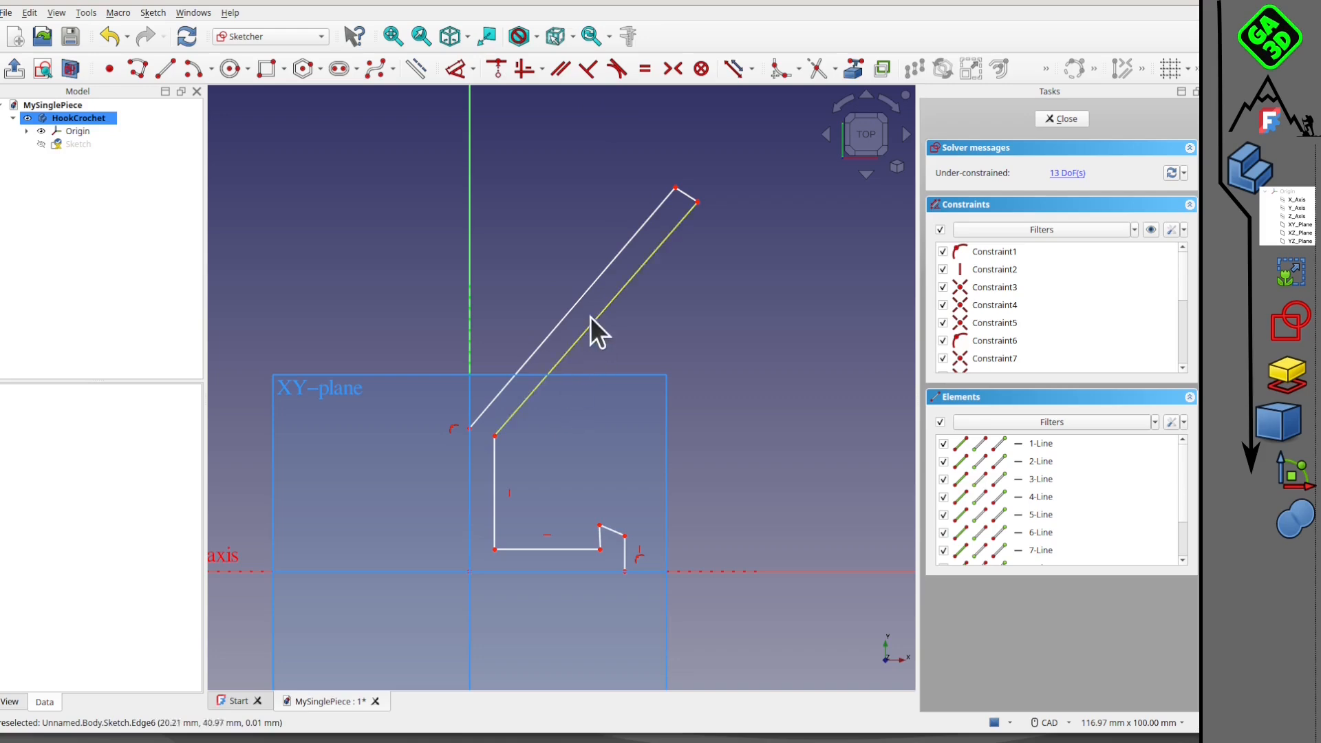
Step: Constrain the two long sloped lines of the hook's arm to be parallel
scroll(591, 313, up, 2)
click(587, 282)
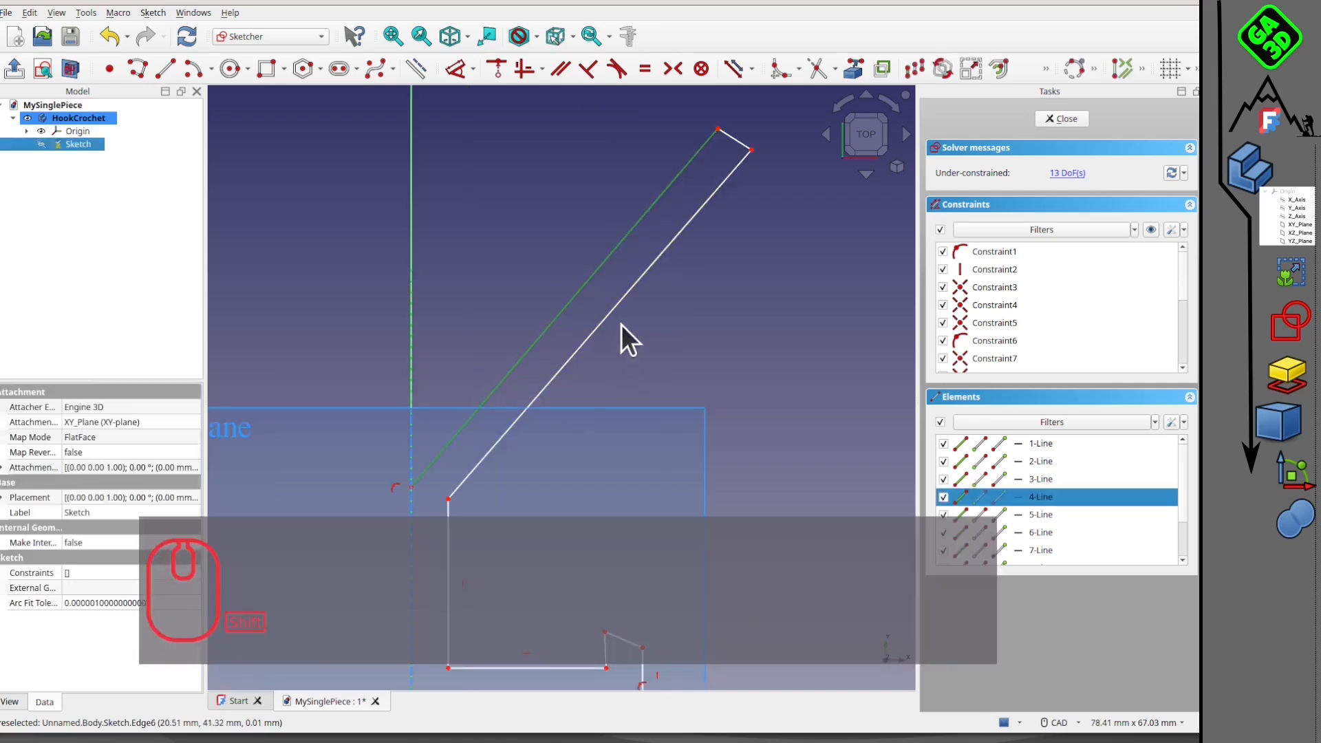
shift+click(621, 305)
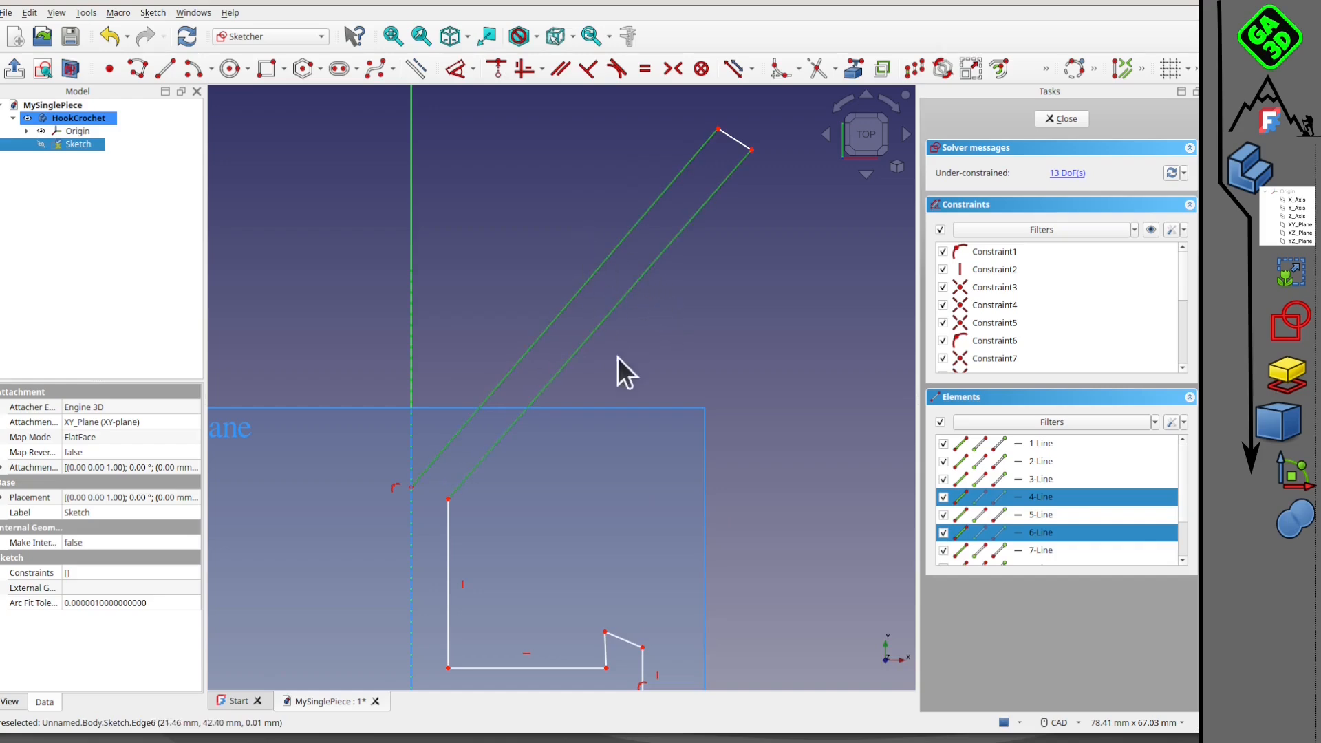
click(559, 72)
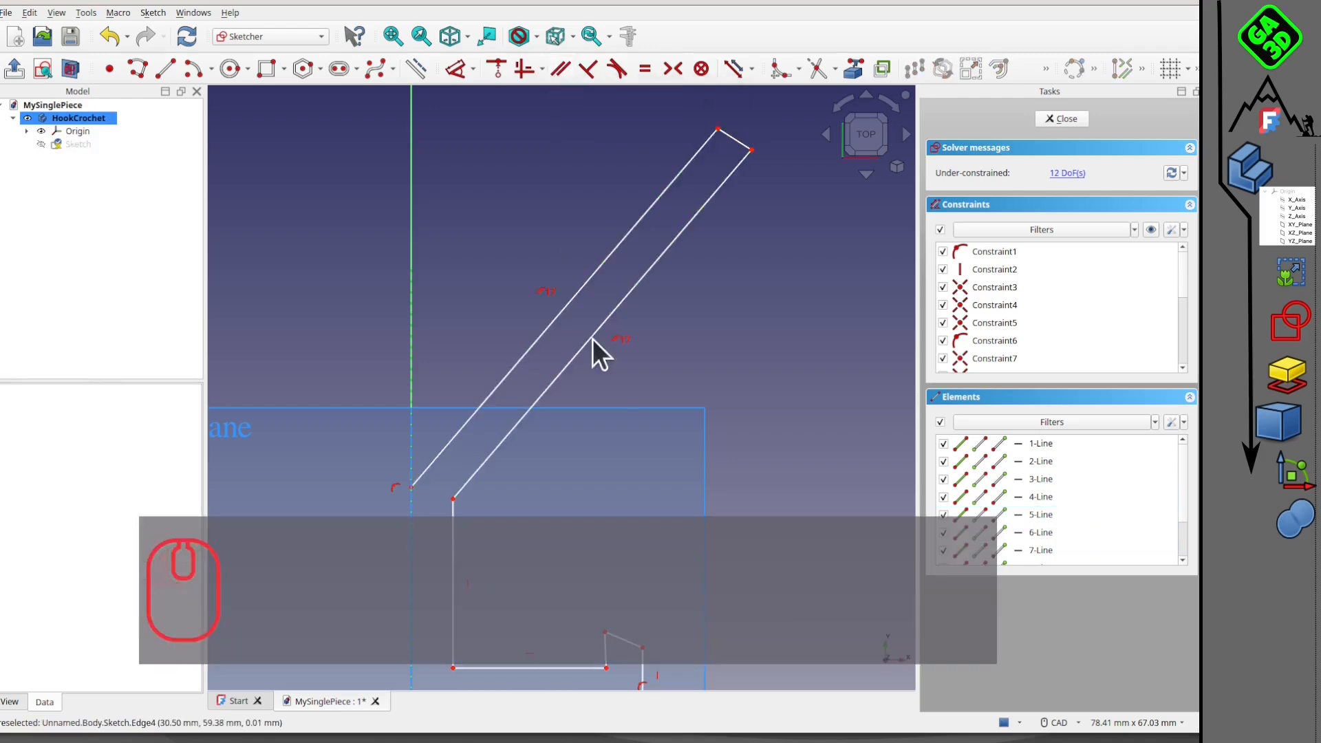
Step: Constrain the short sloped segment closing the profile at the hook's tip to be horizontal
scroll(634, 424, down, 2)
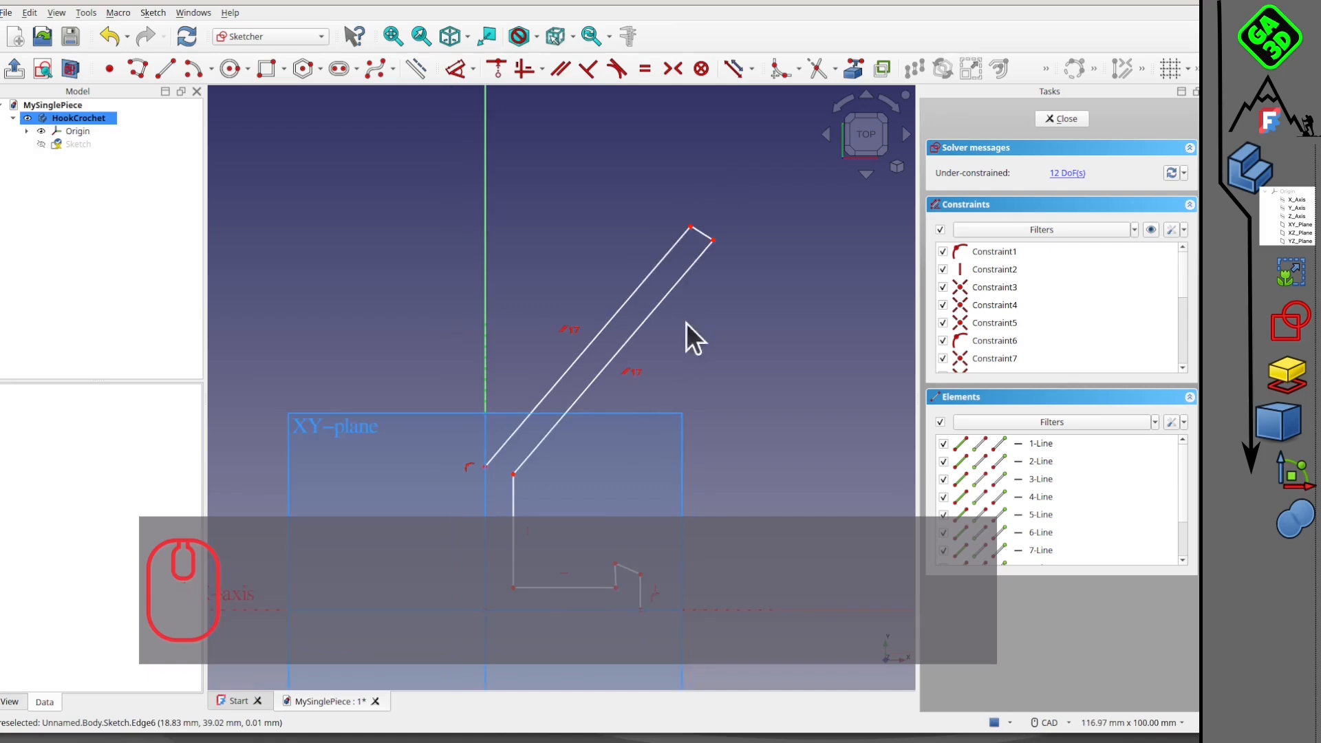
click(628, 572)
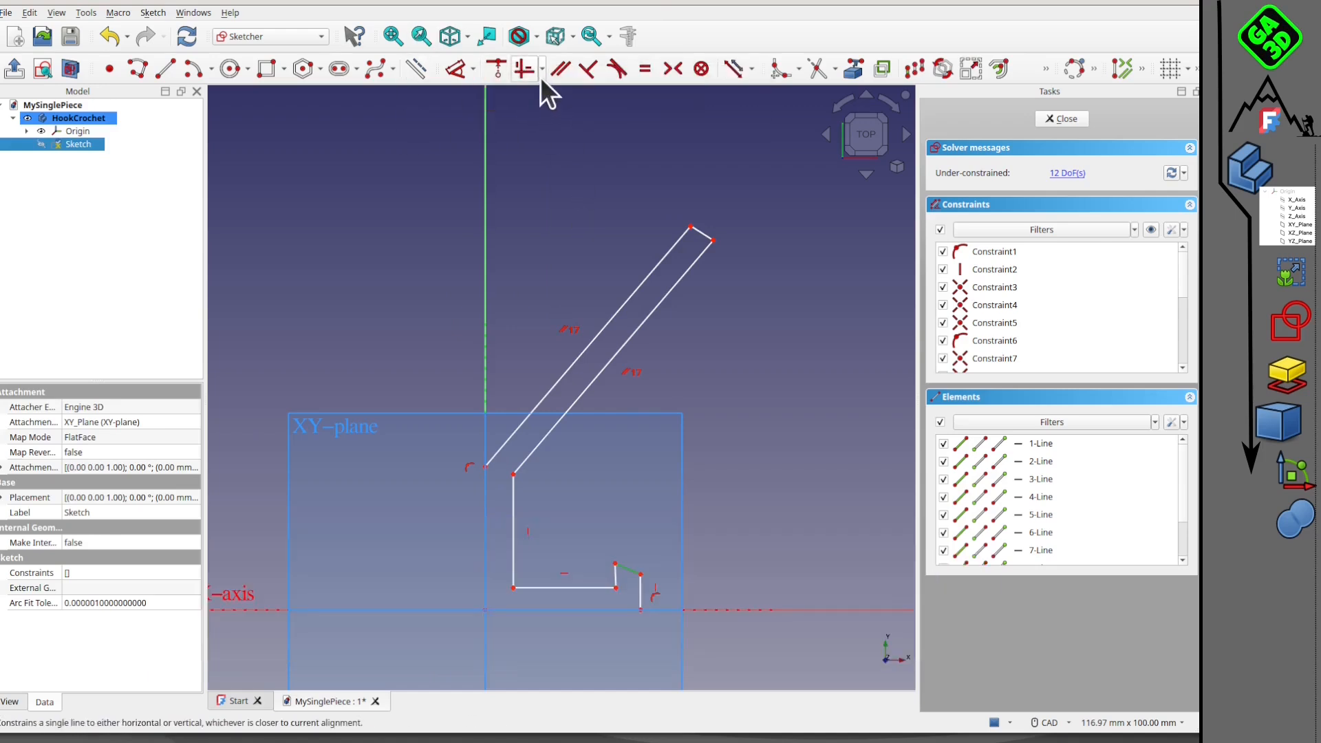
click(542, 69)
click(550, 108)
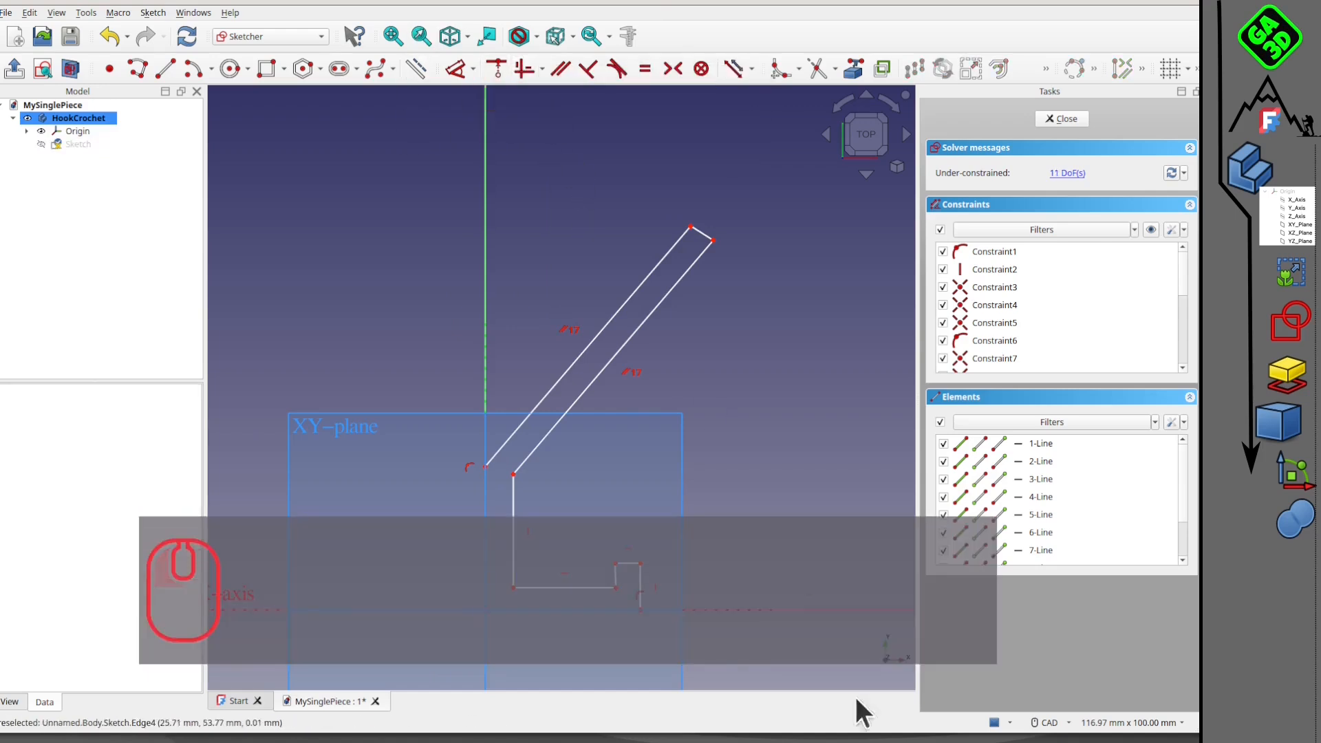
Step: Apply an equal-length constraint between the hook tip's short horizontal edge and the end cap of the sloped arm
scroll(678, 616, up, 3)
scroll(728, 431, down, 2)
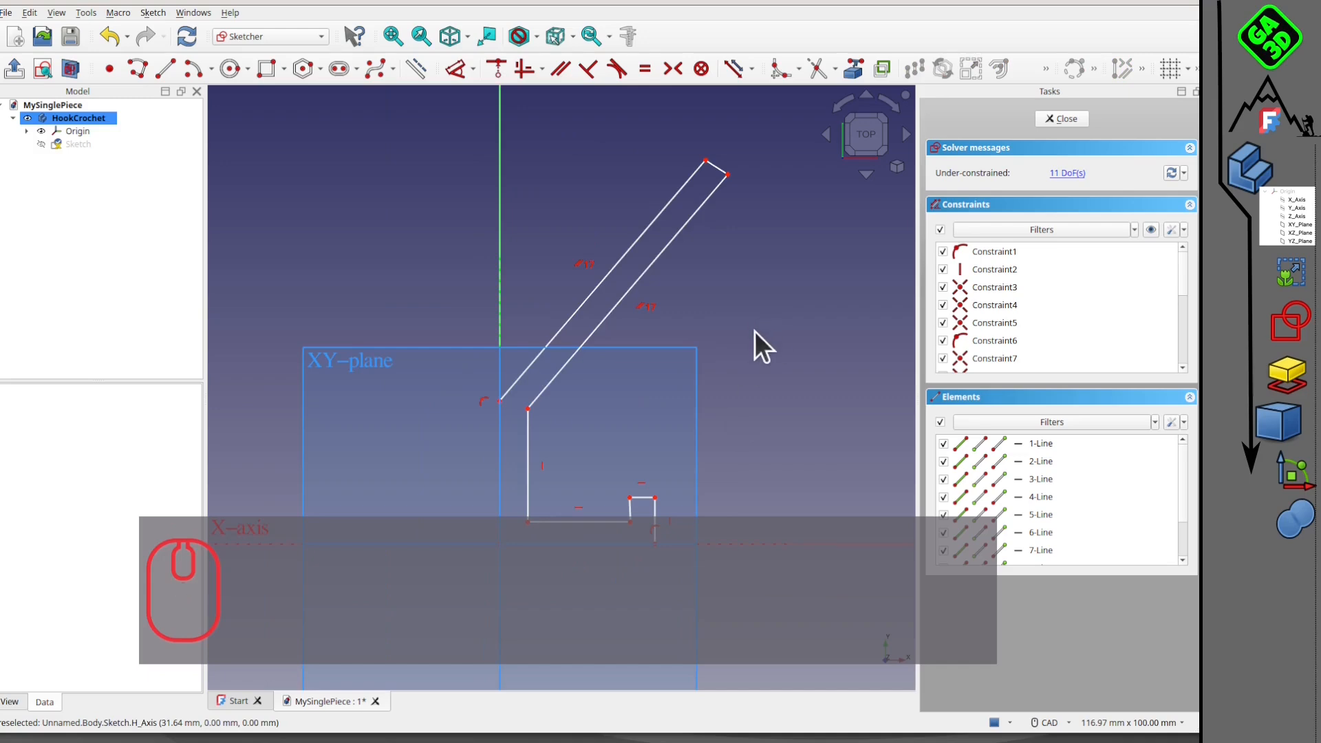
click(643, 499)
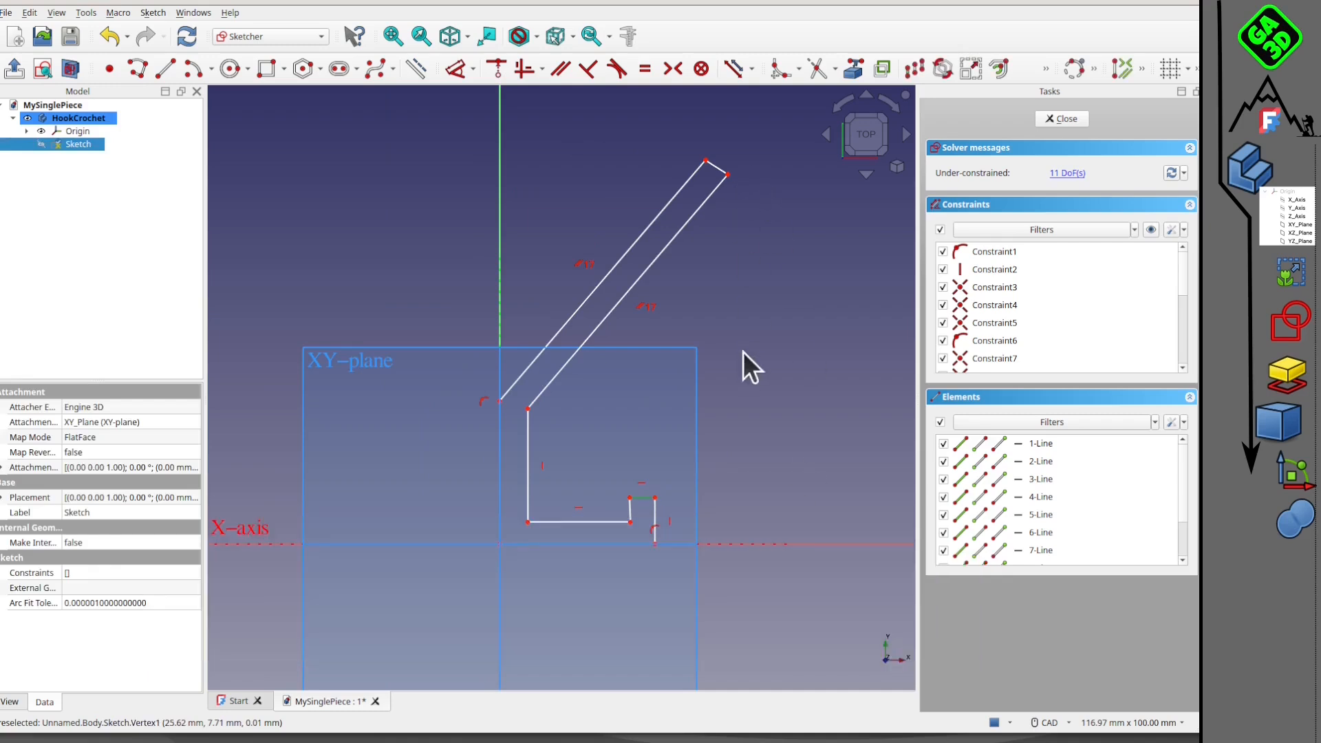
shift+click(716, 168)
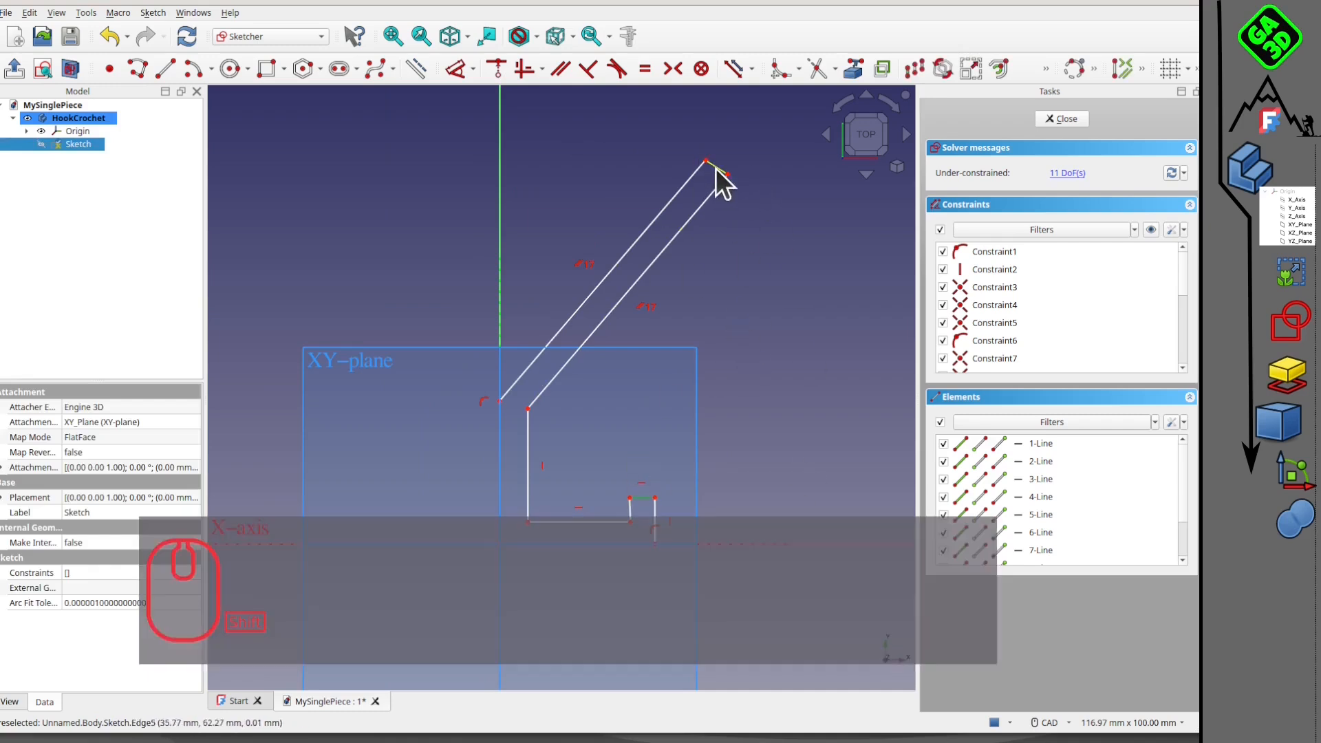
click(645, 68)
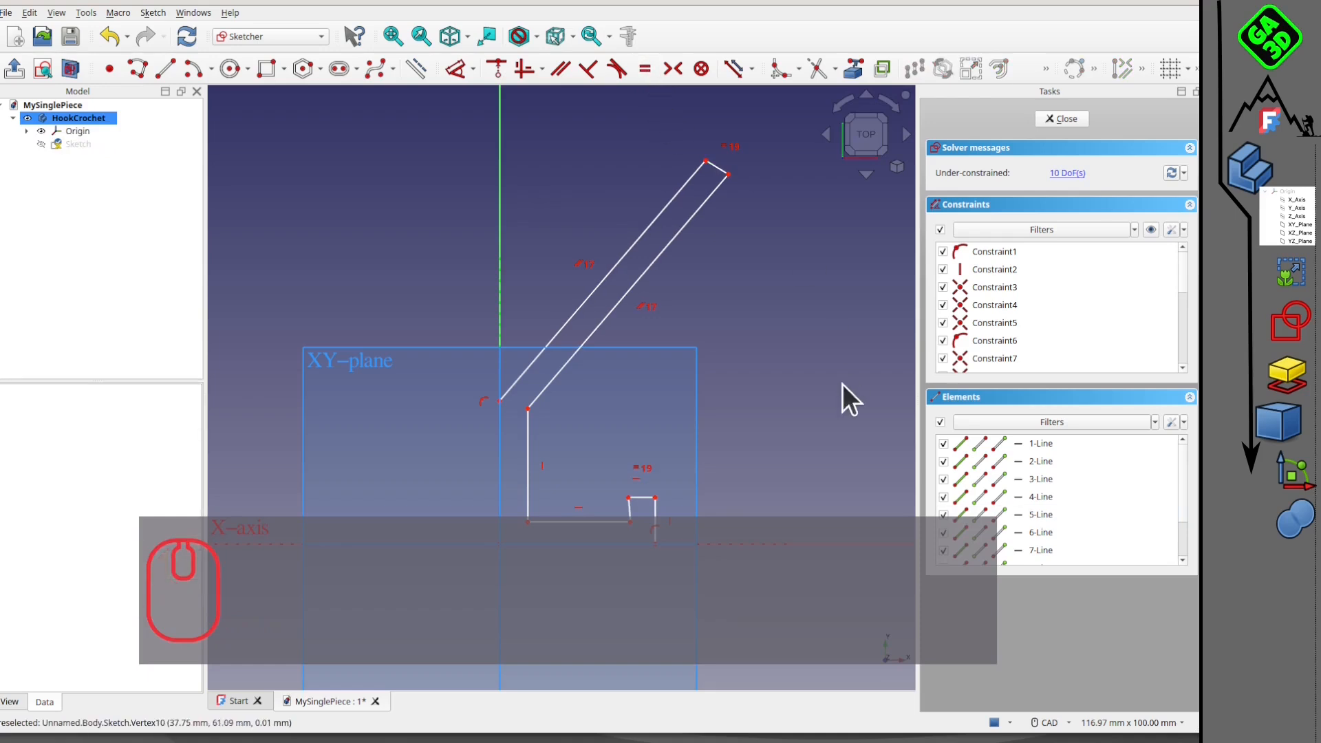
Step: Constrain the arm's end cap perpendicular to the outer long sloped line
scroll(776, 308, down, 2)
scroll(757, 323, up, 5)
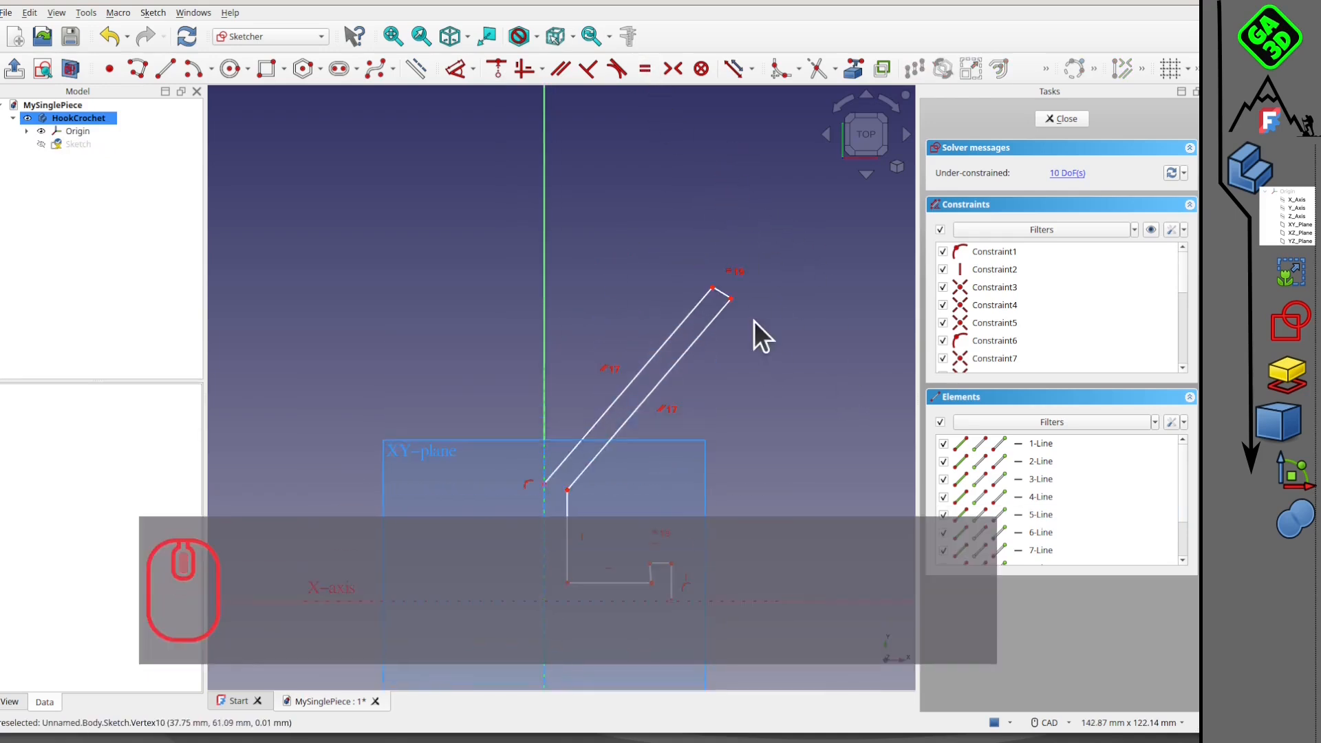
click(659, 278)
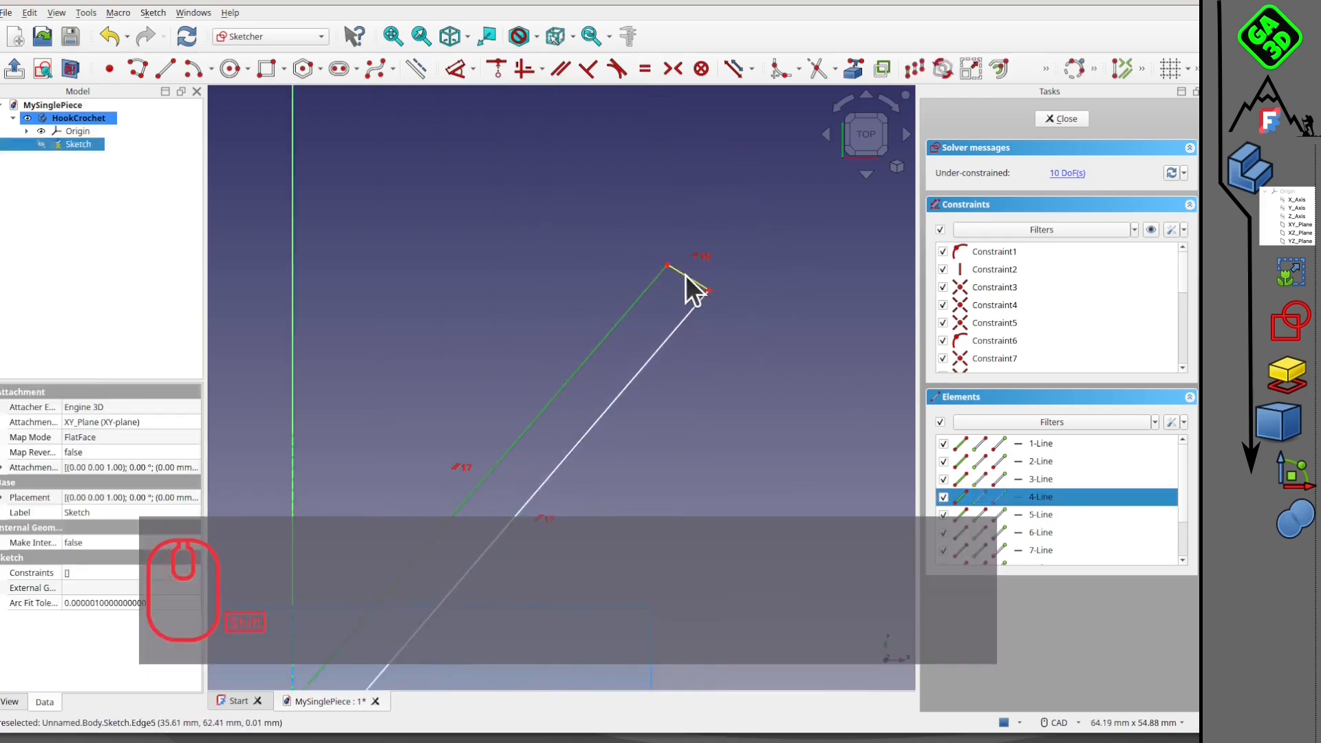
click(687, 276)
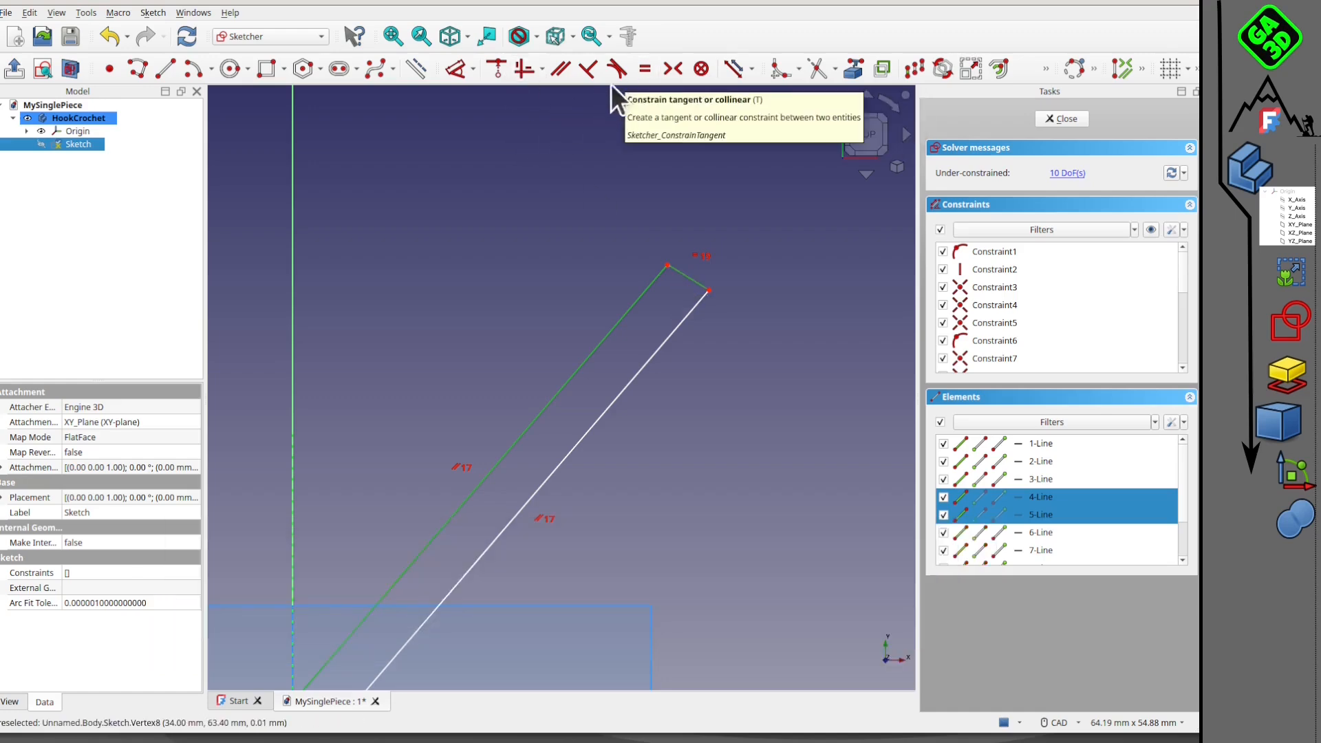
click(588, 68)
Step: Constrain the short inner edge of the hook's tip to be vertical
scroll(676, 457, down, 5)
middle_drag(666, 479, 663, 326)
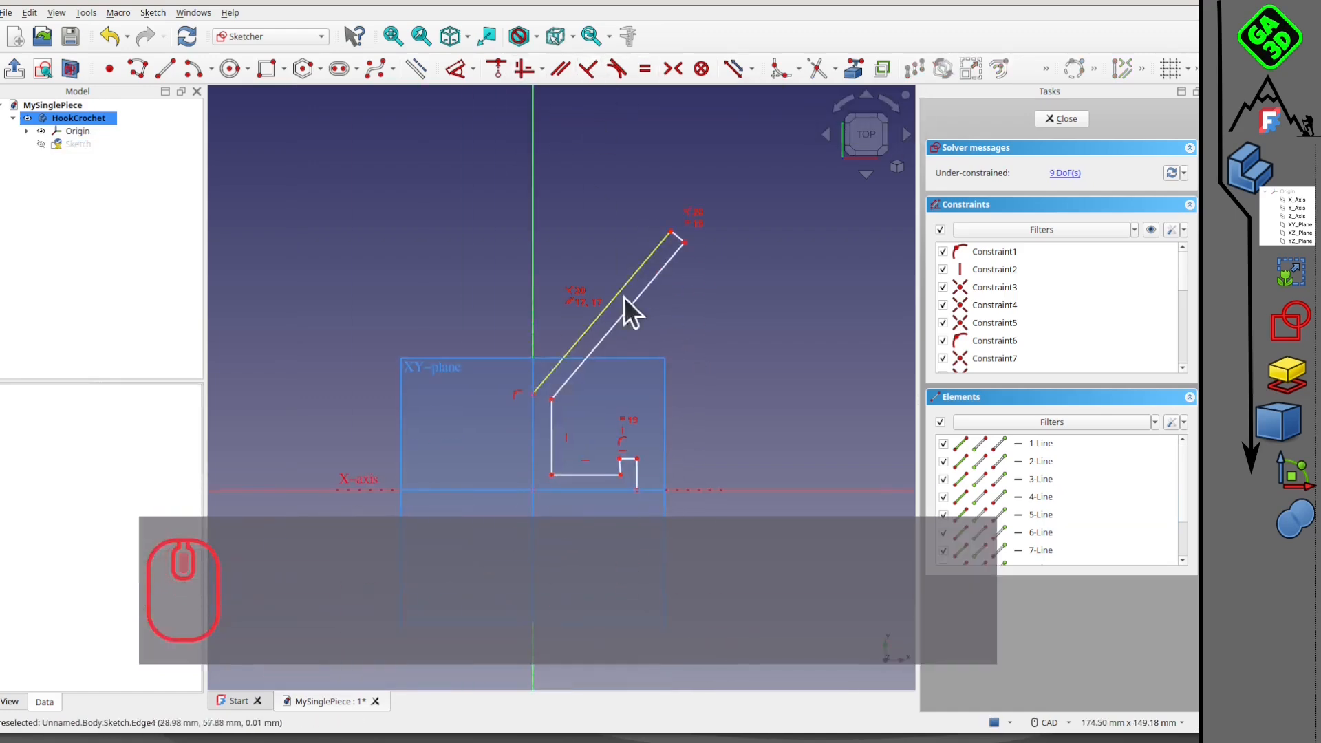
middle_drag(551, 370, 560, 224)
scroll(589, 333, up, 2)
middle_drag(610, 325, 611, 372)
click(650, 357)
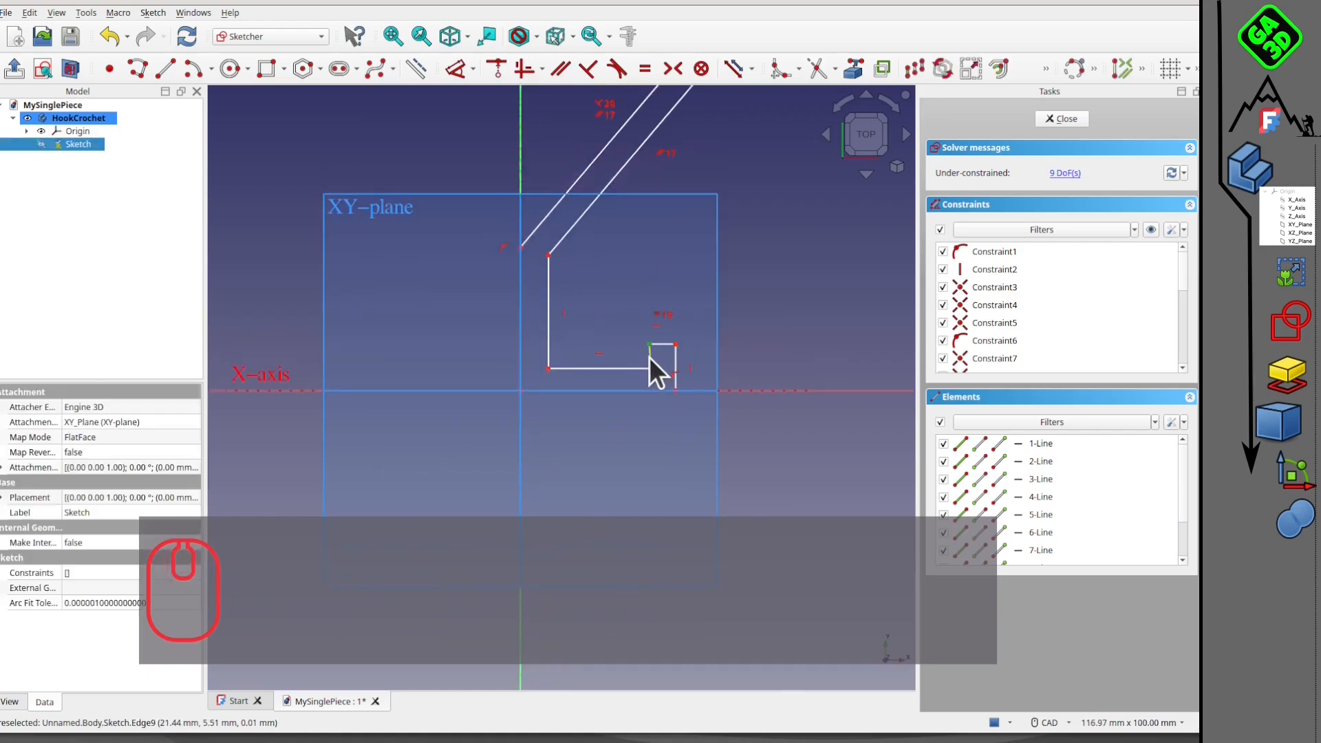
click(663, 356)
click(650, 357)
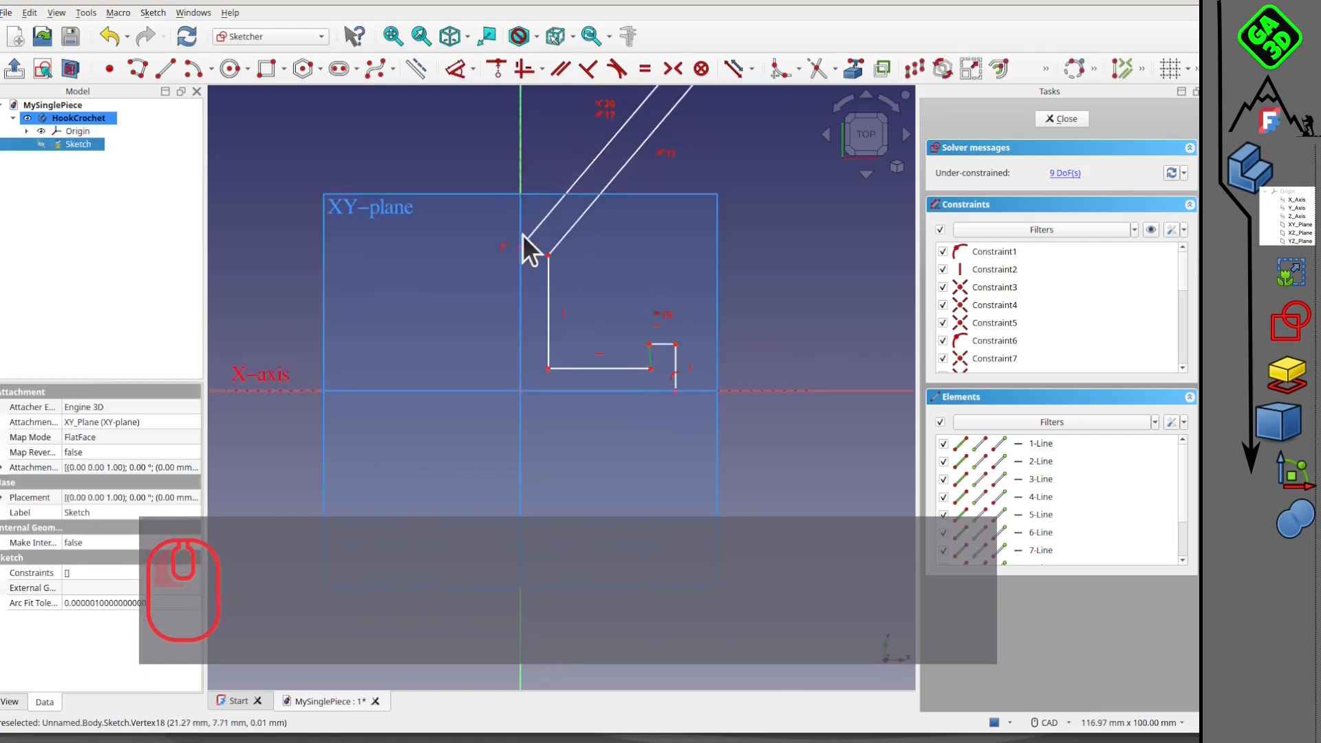
click(533, 72)
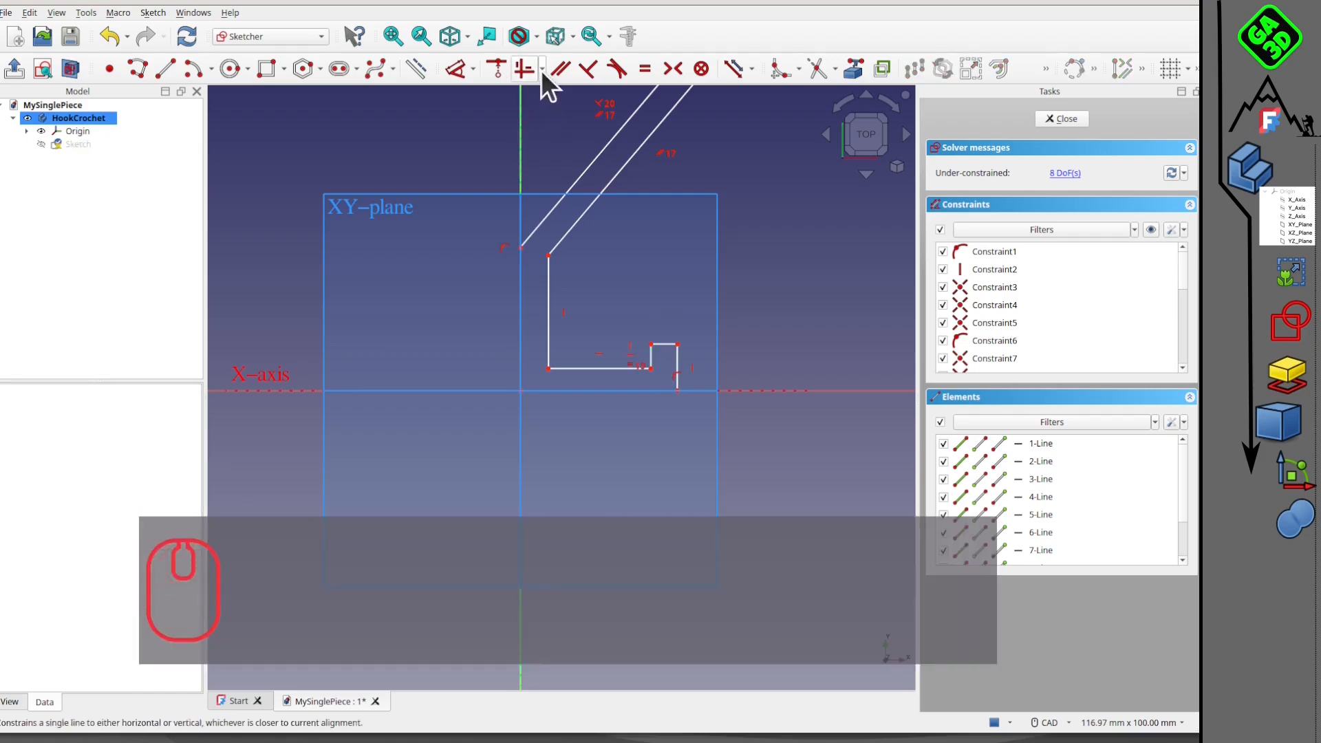
click(541, 68)
click(541, 126)
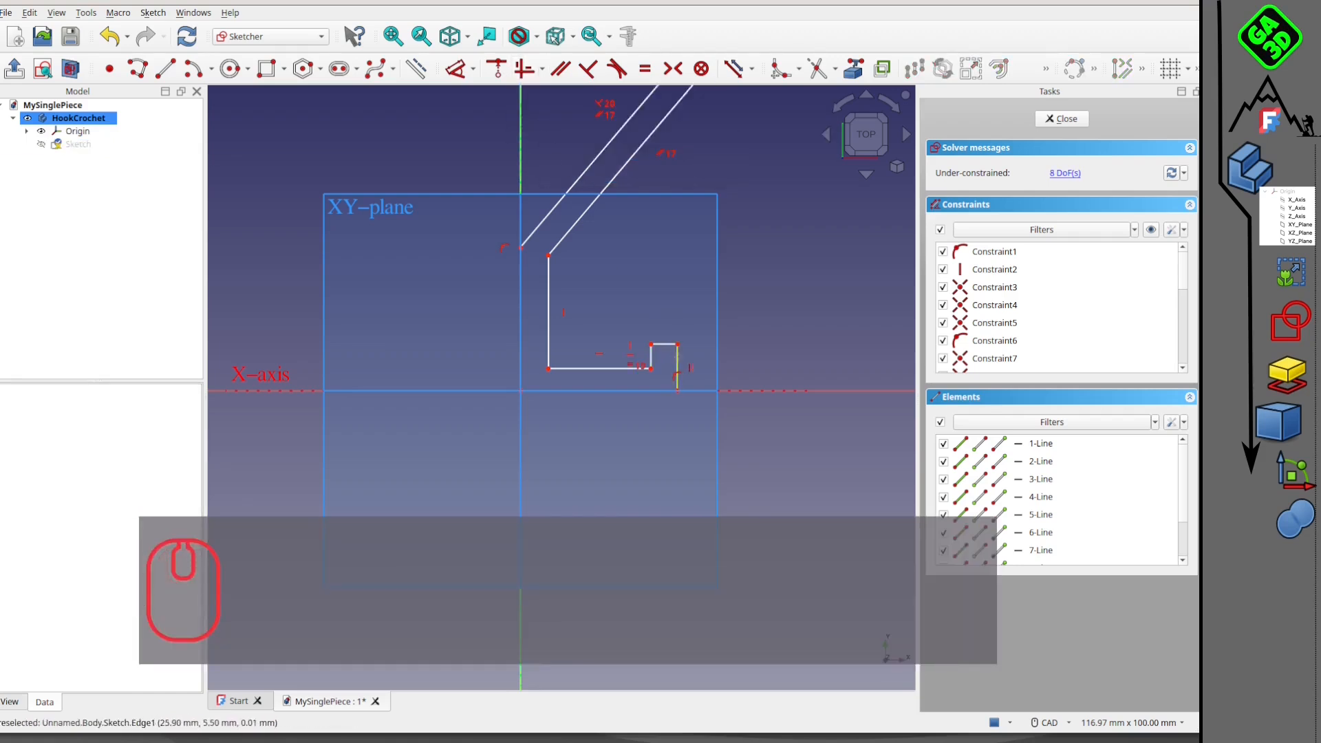
Step: Dimension the hook's outer vertical edge along the vertical axis and set its length to 55 mm
scroll(745, 311, down, 2)
middle_drag(745, 311, 734, 355)
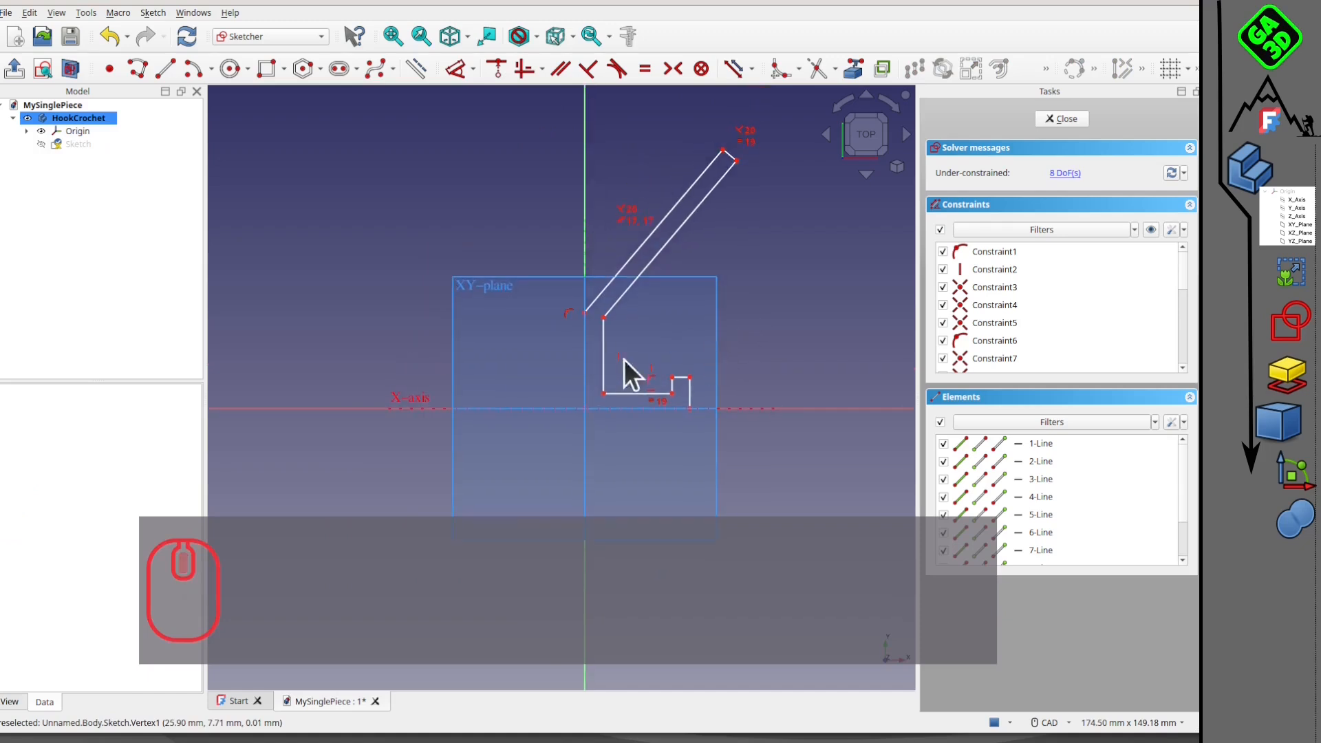
click(584, 346)
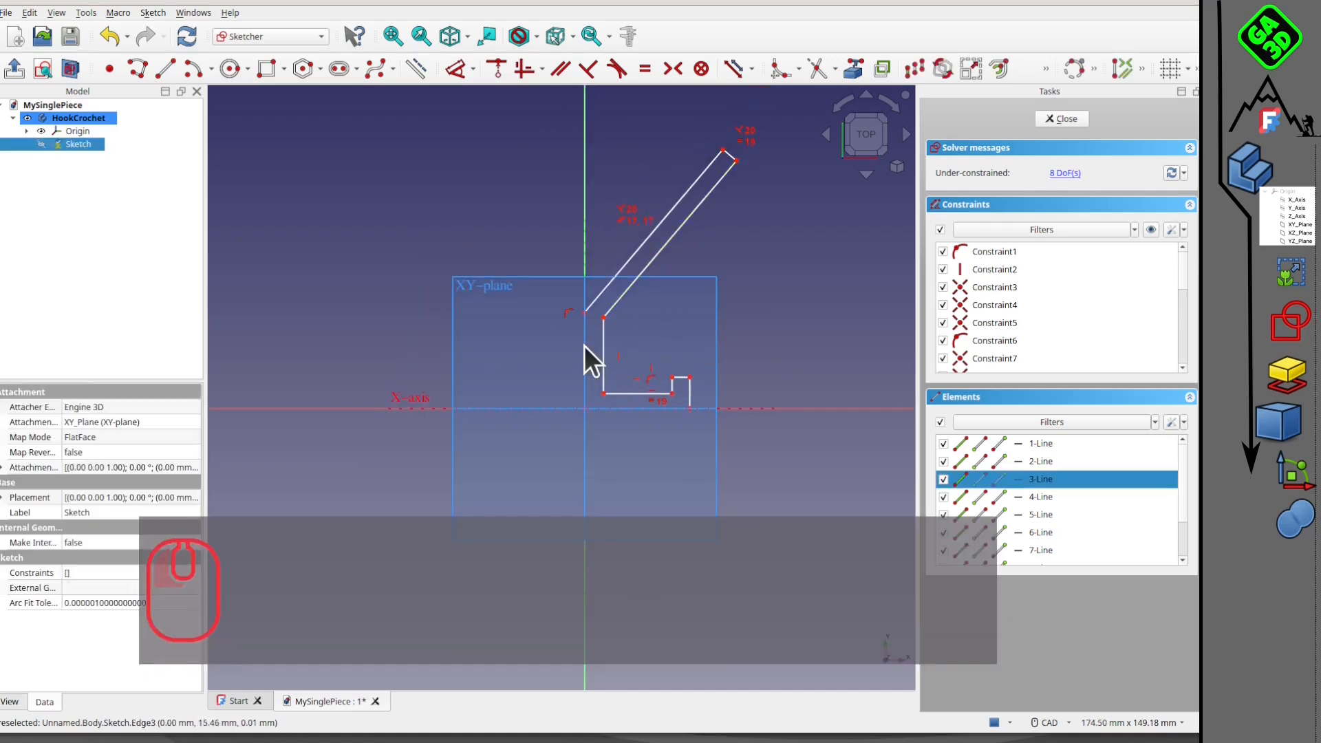
scroll(582, 353, up, 1)
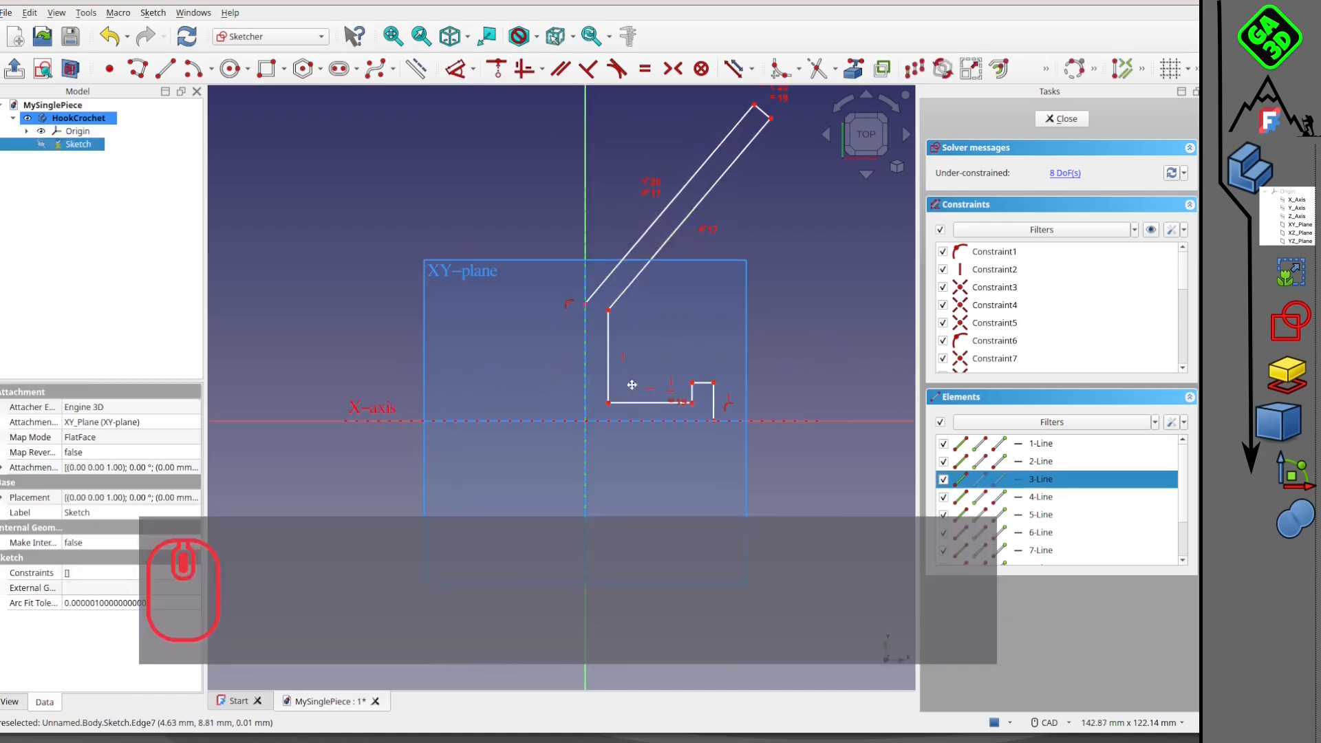
middle_drag(632, 385, 676, 438)
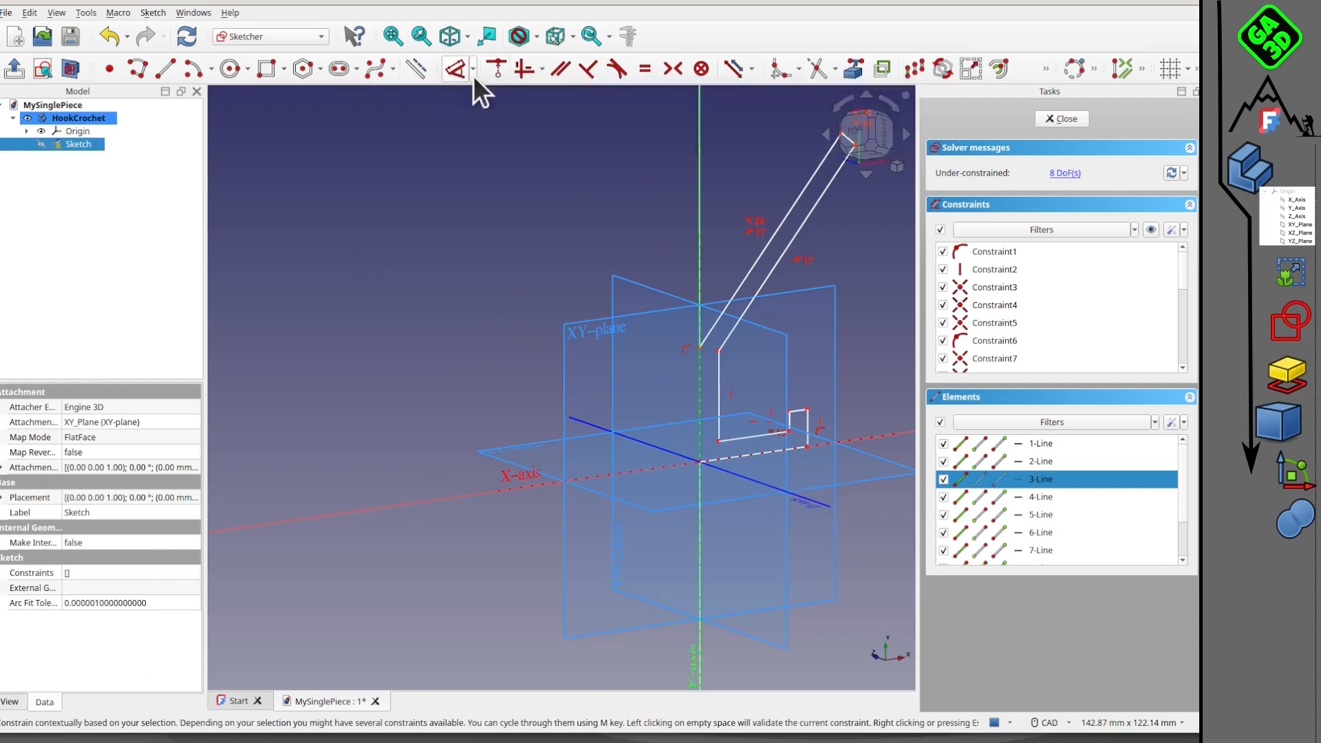
click(475, 69)
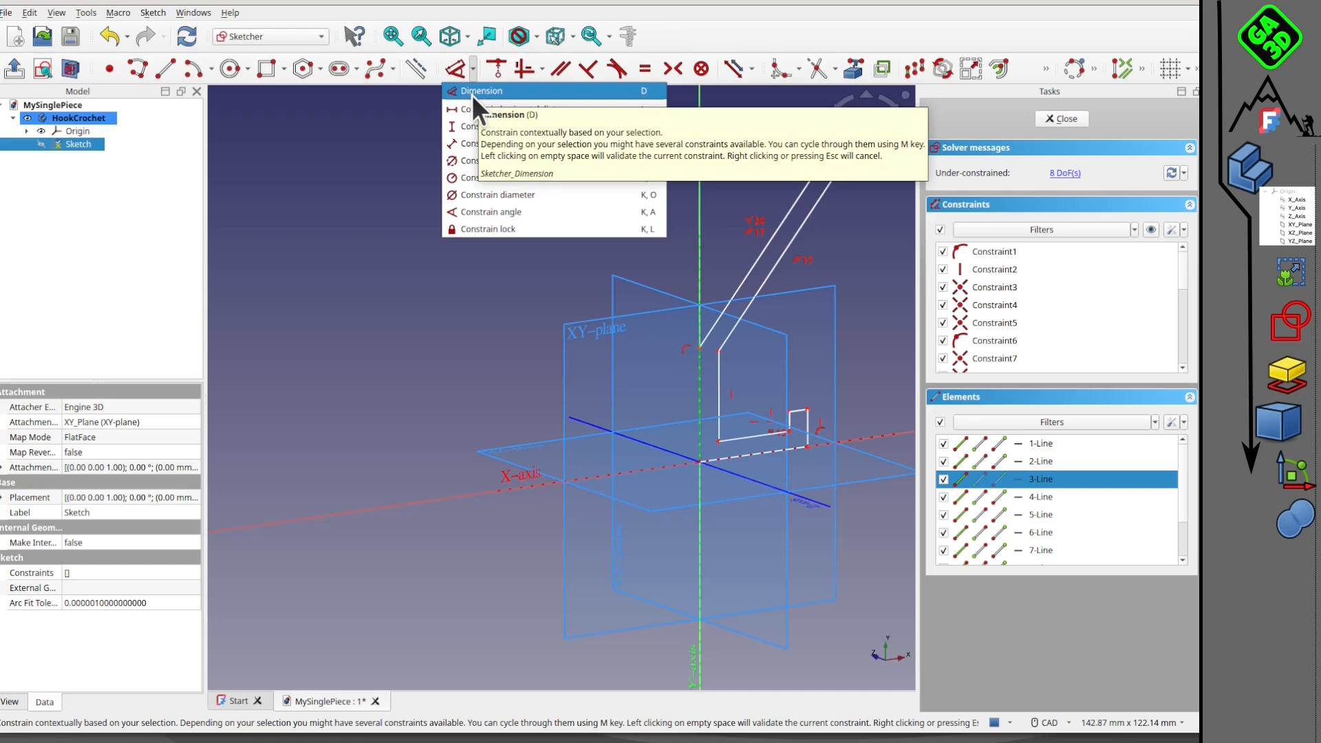
click(472, 93)
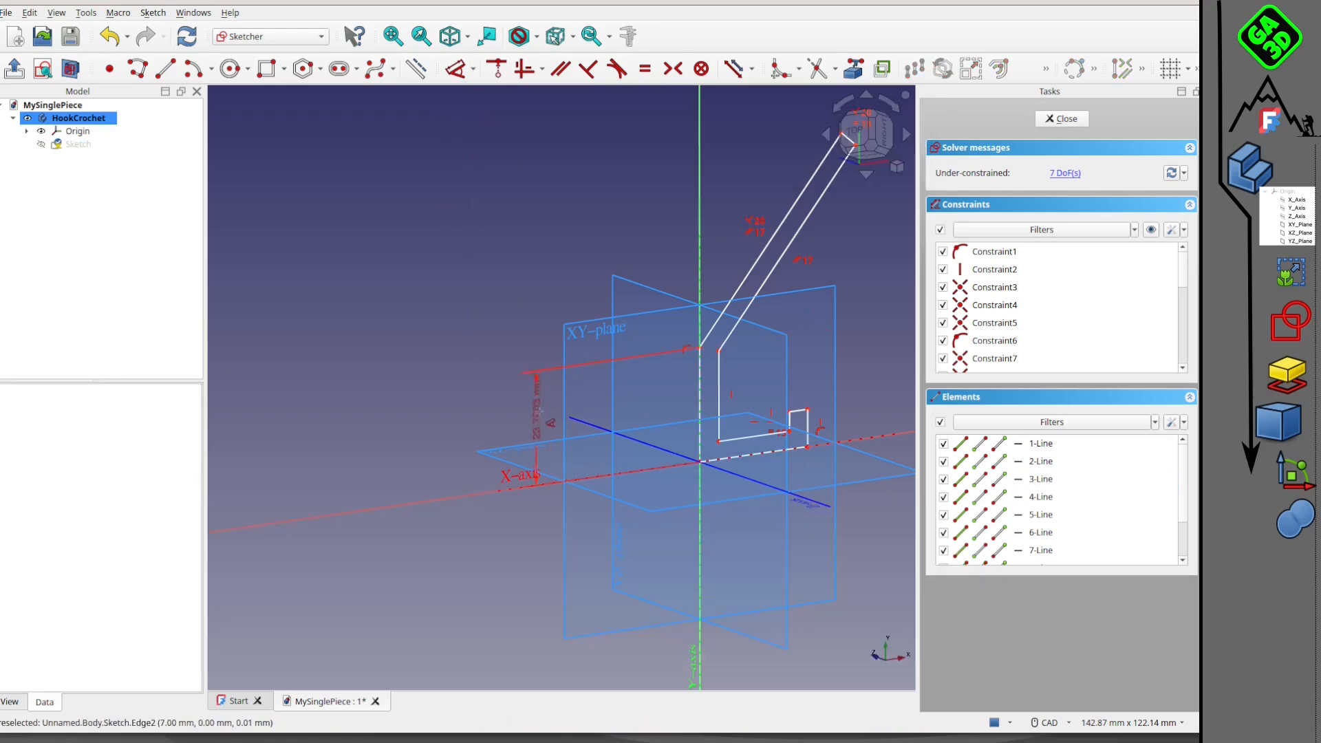
scroll(653, 400, up, 3)
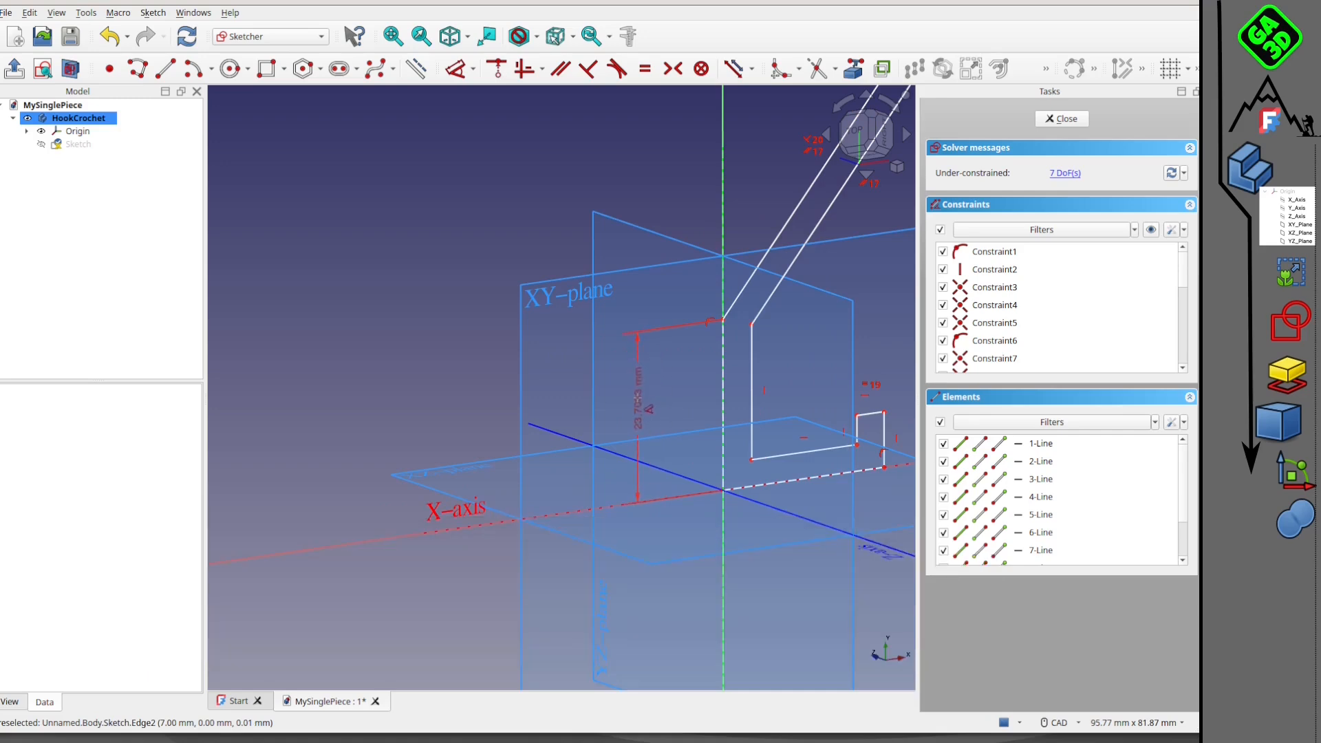
click(640, 413)
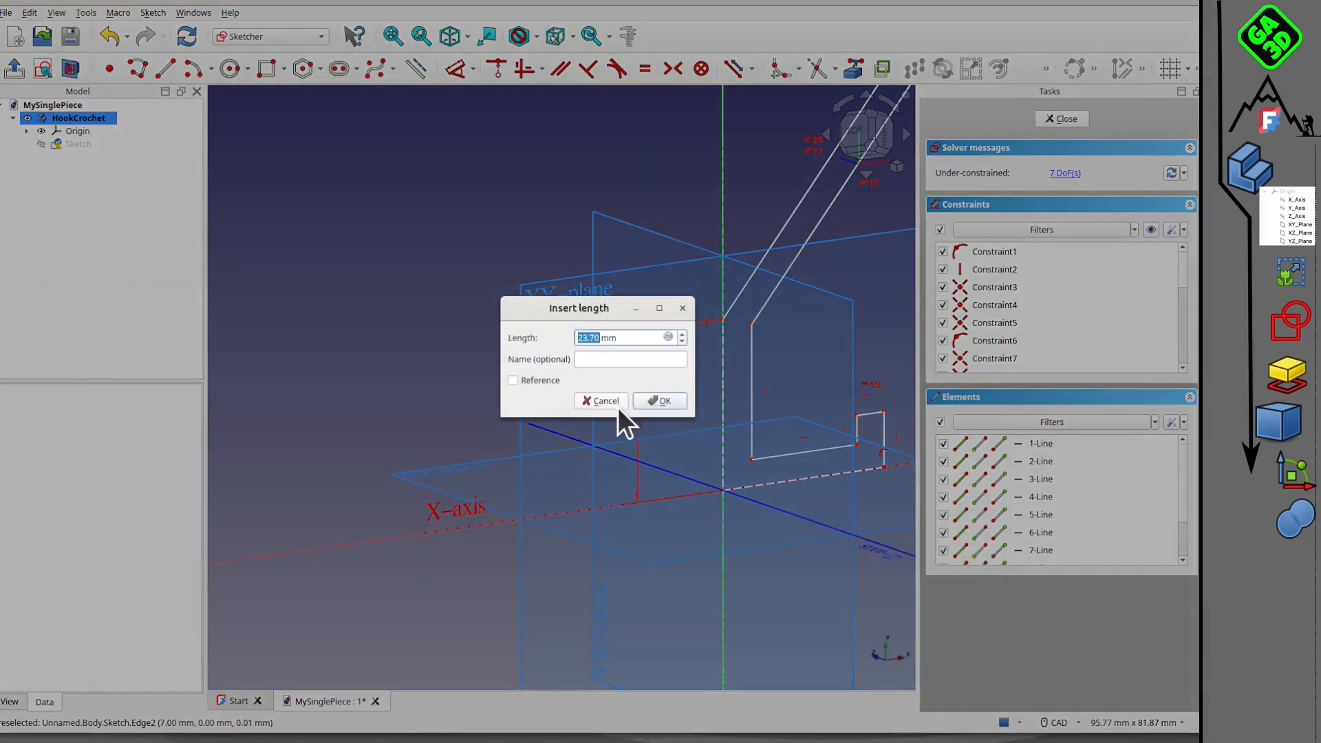
text(55)
key(Return)
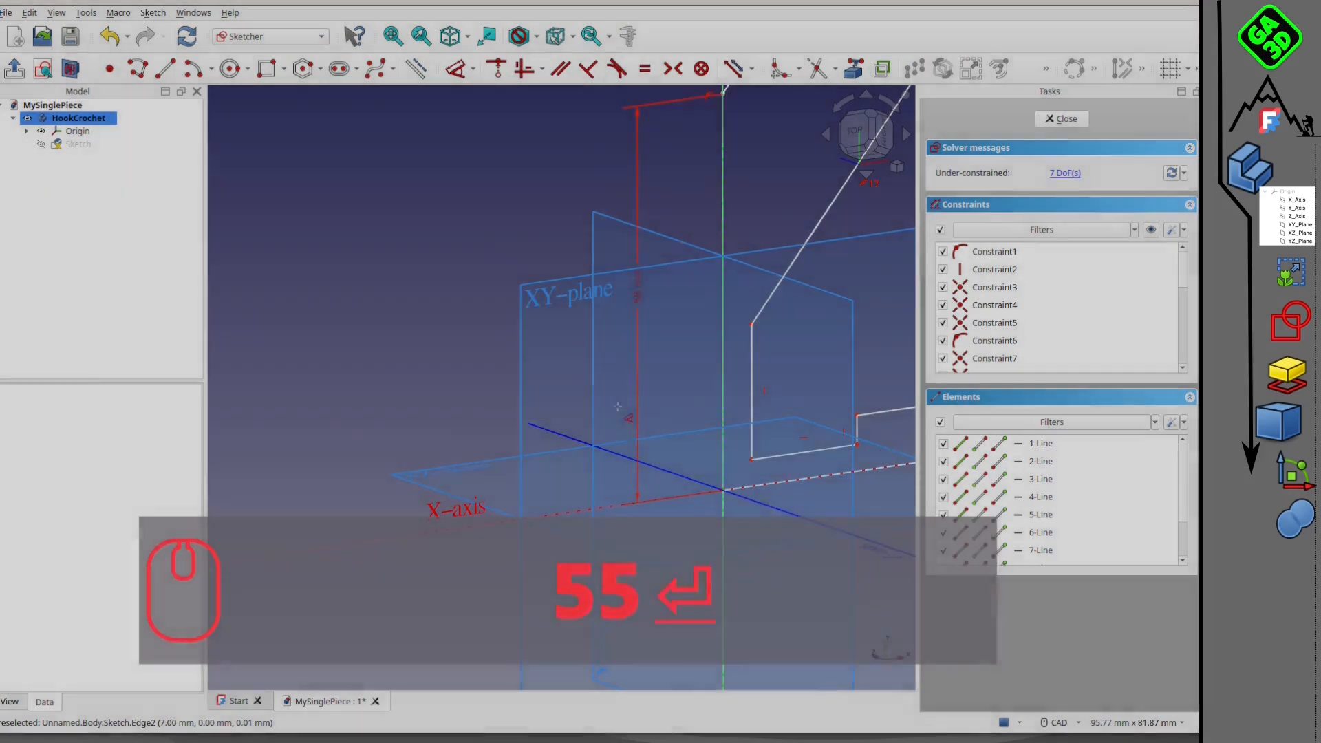
Step: Dimension the vertical distance from the horizontal axis to the sloped arm's upper outer corner as 120 mm
scroll(707, 377, down, 4)
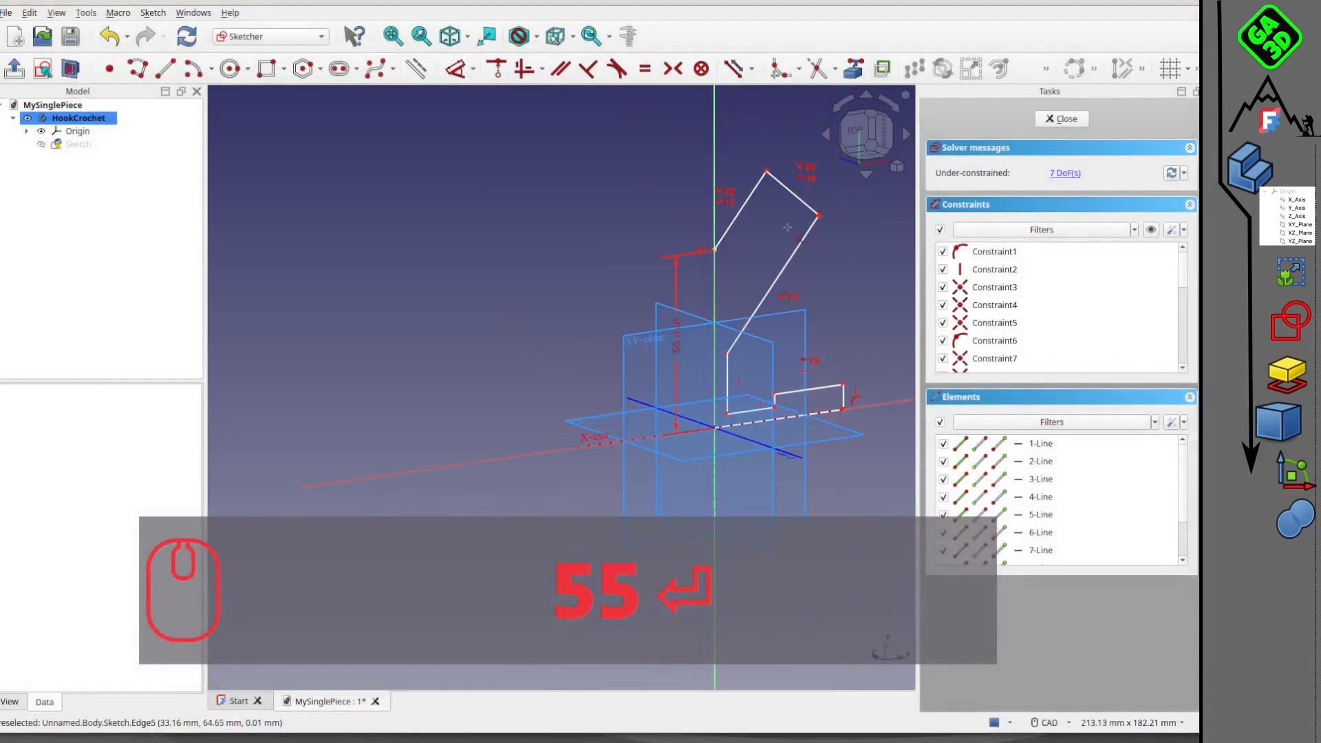
mouse_move(566, 282)
middle_down()
mouse_move(678, 215)
mouse_move(712, 236)
mouse_move(737, 312)
middle_up()
middle_drag(673, 366, 391, 365)
middle_drag(602, 309, 636, 460)
scroll(659, 217, down, 2)
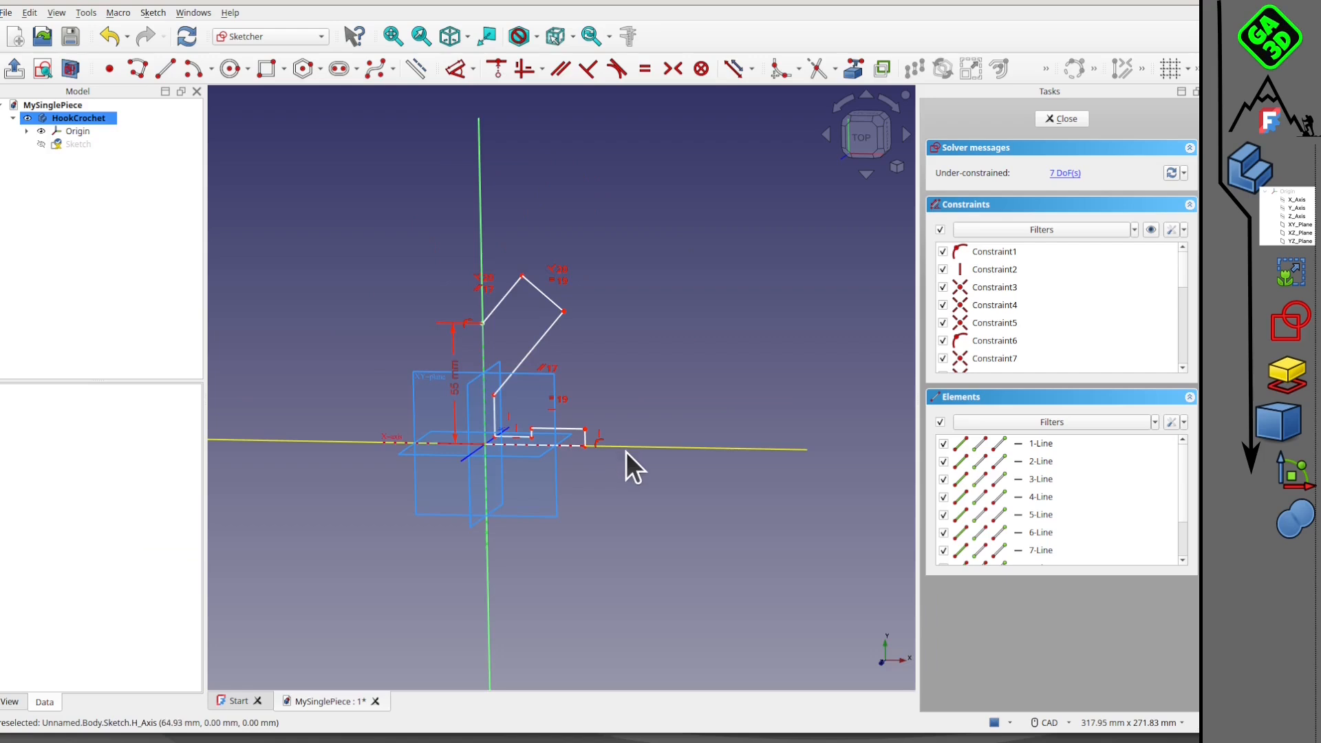
click(625, 447)
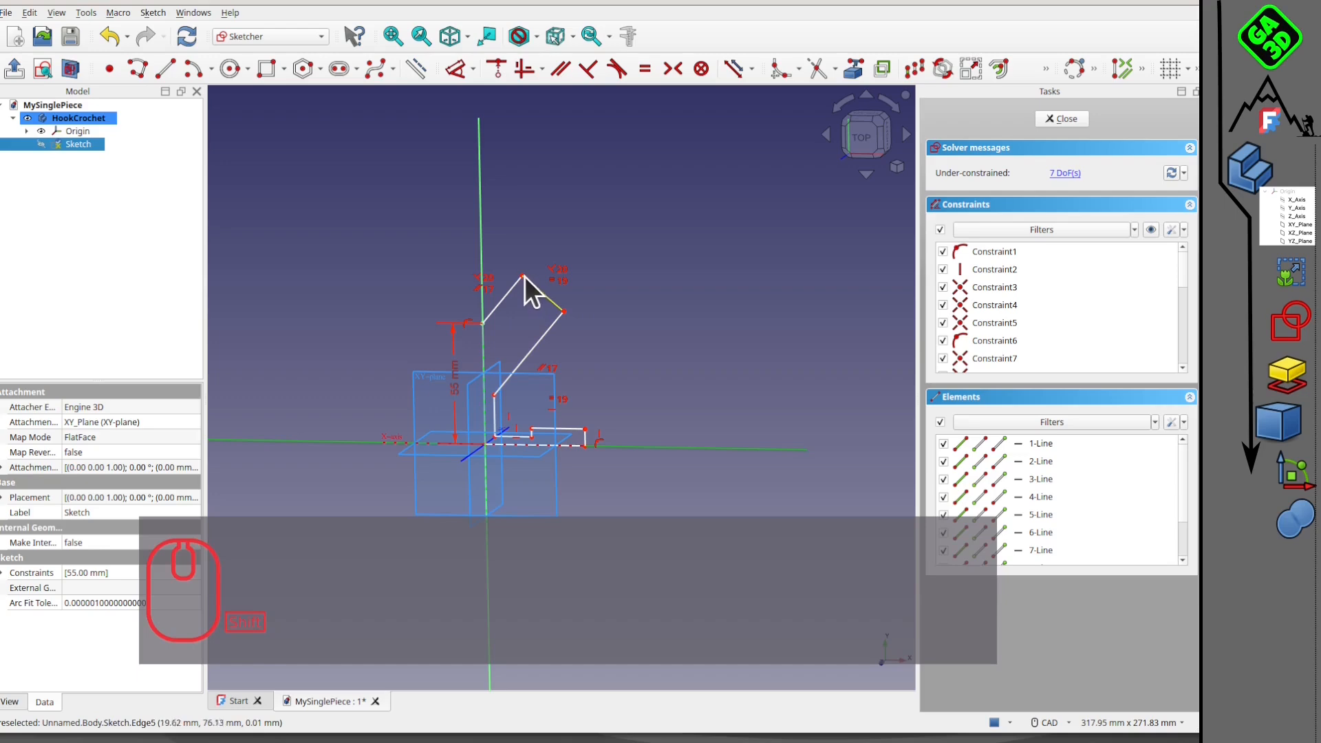
shift+click(522, 274)
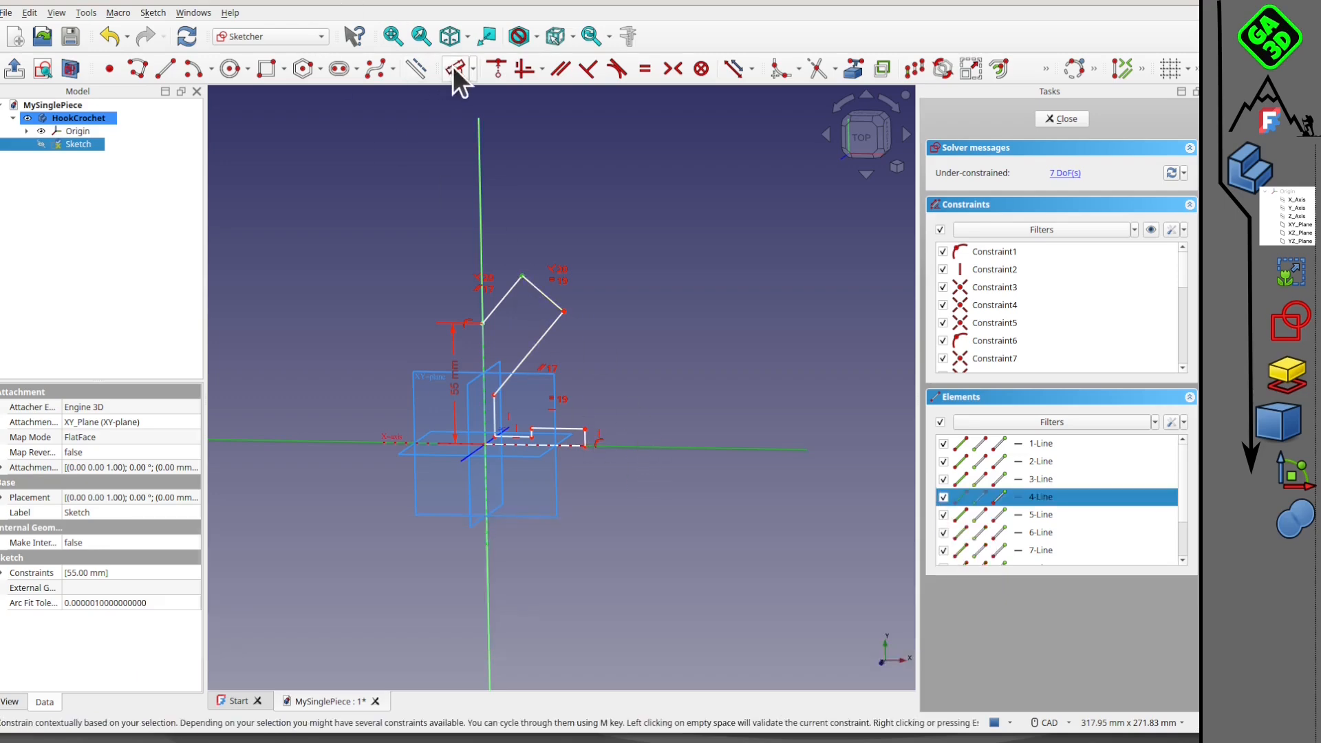
click(454, 68)
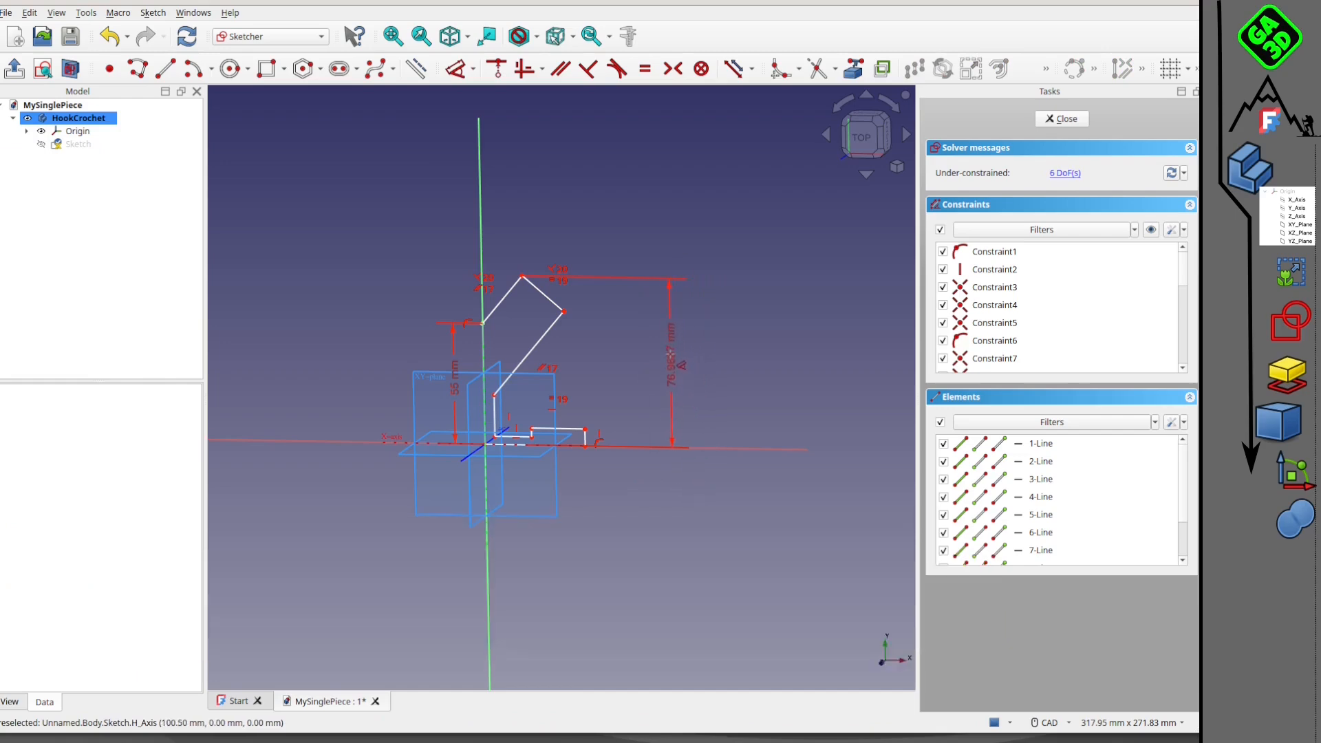
click(671, 354)
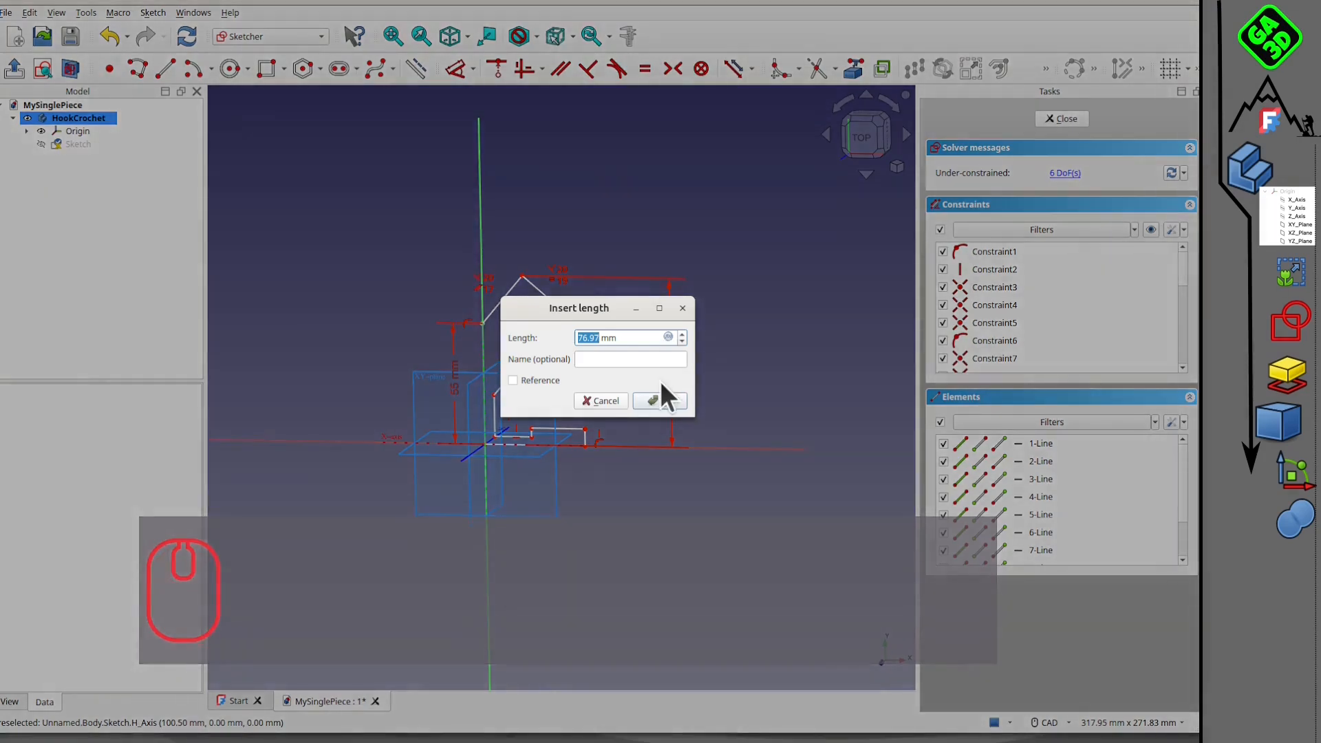
text(120)
key(Return)
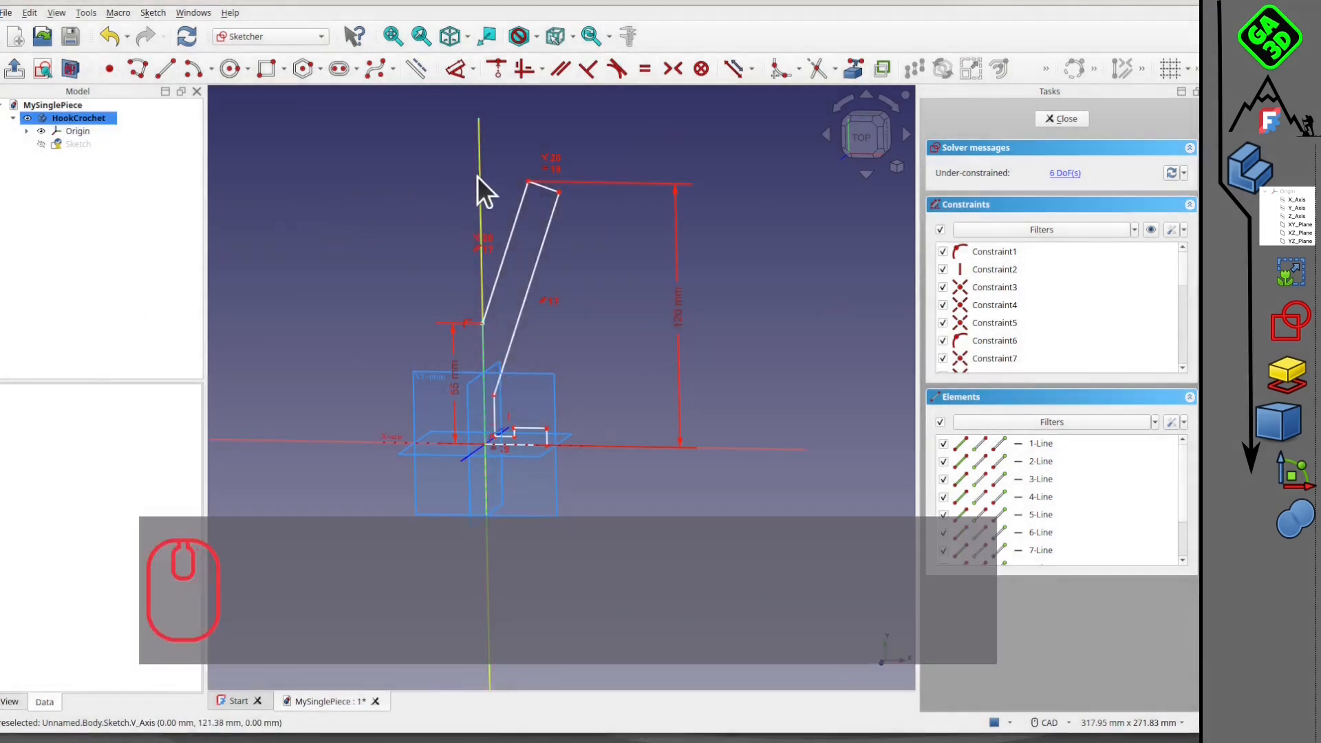
Step: Dimension the angle between the vertical axis and the arm's outer sloped line as 35°
click(477, 176)
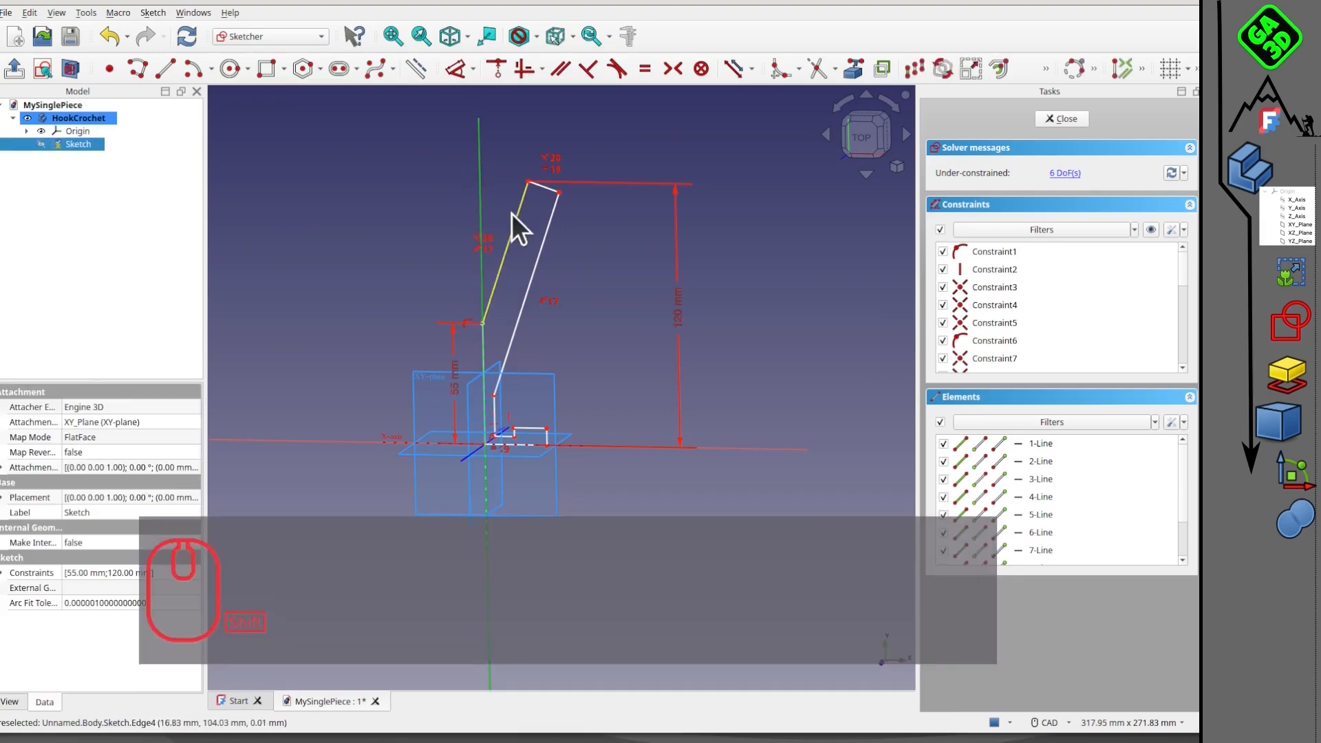
shift+click(516, 213)
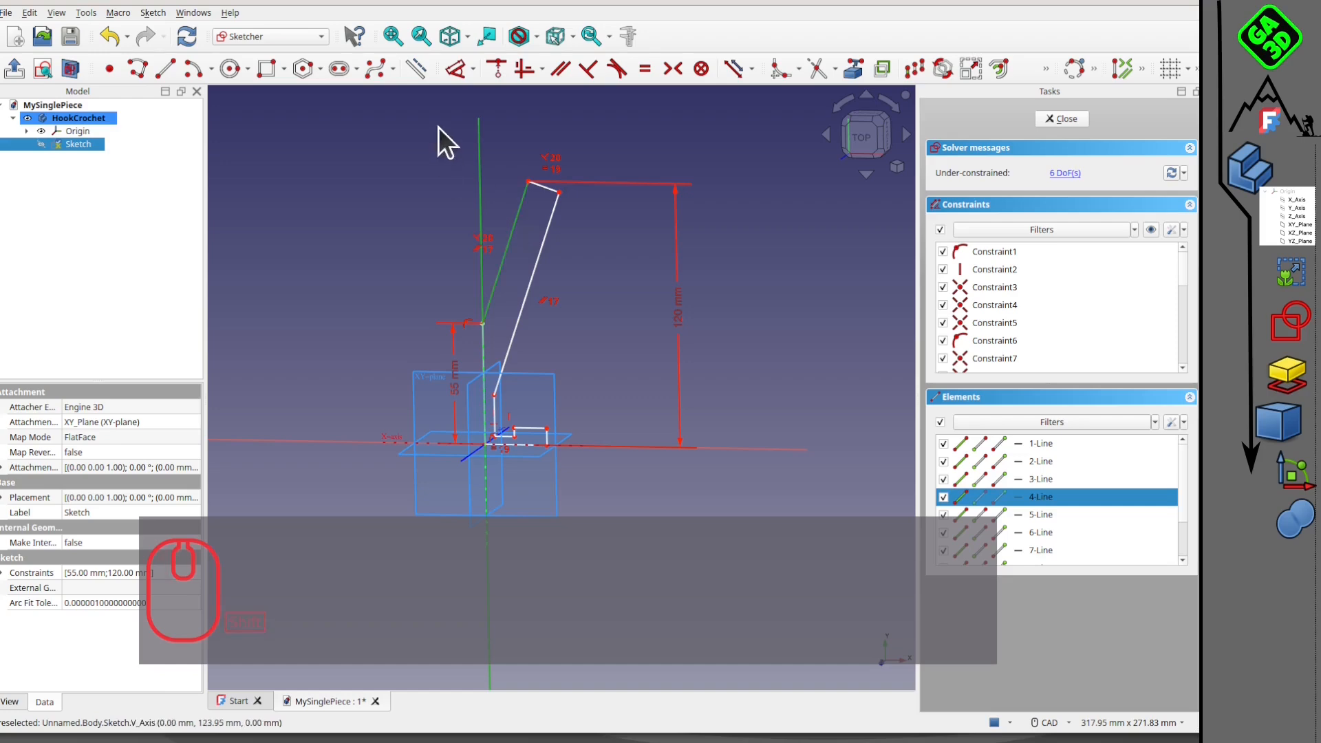
click(458, 67)
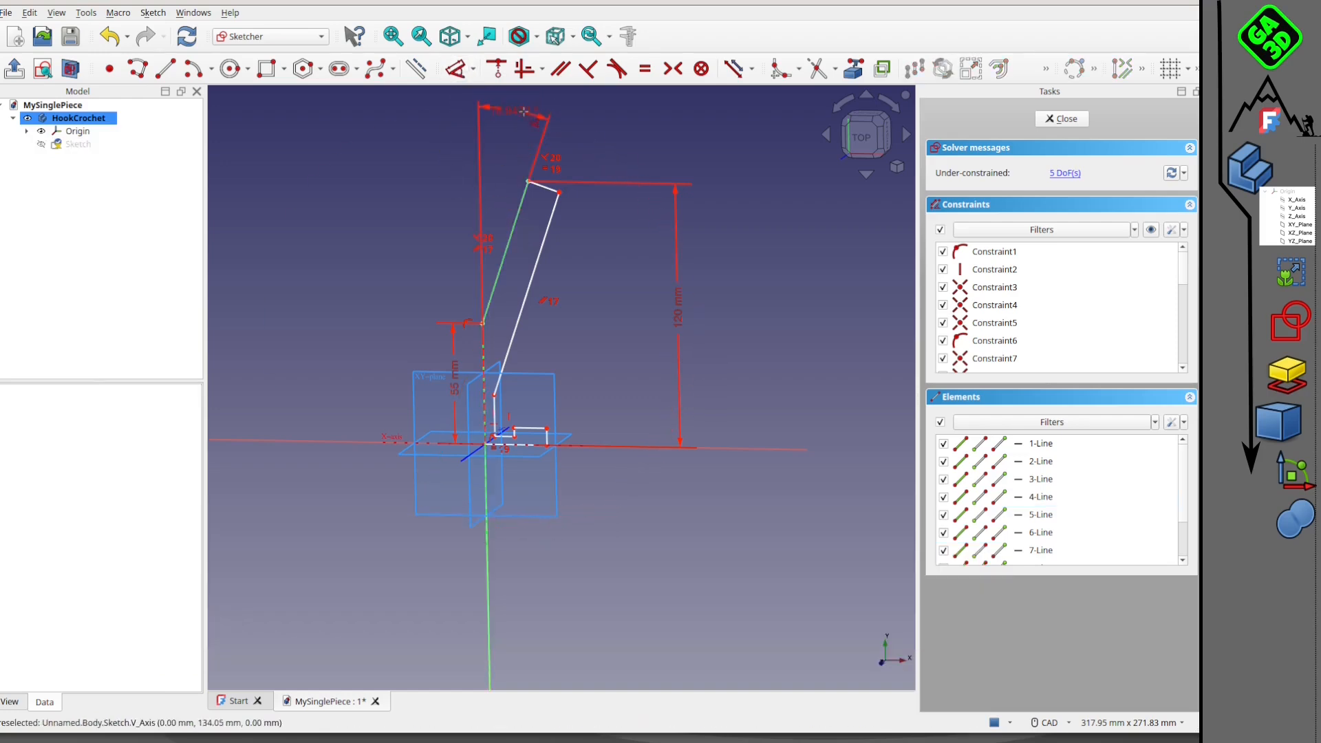
click(527, 130)
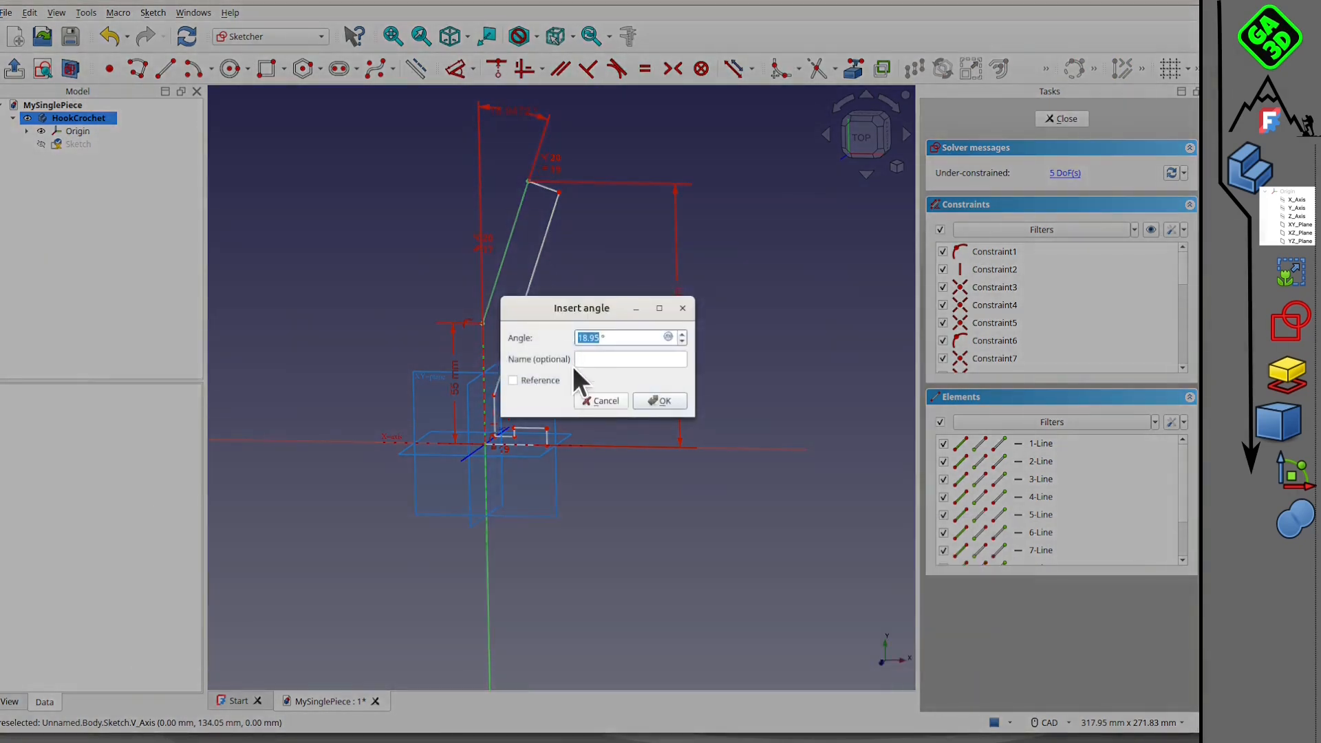
text(35)
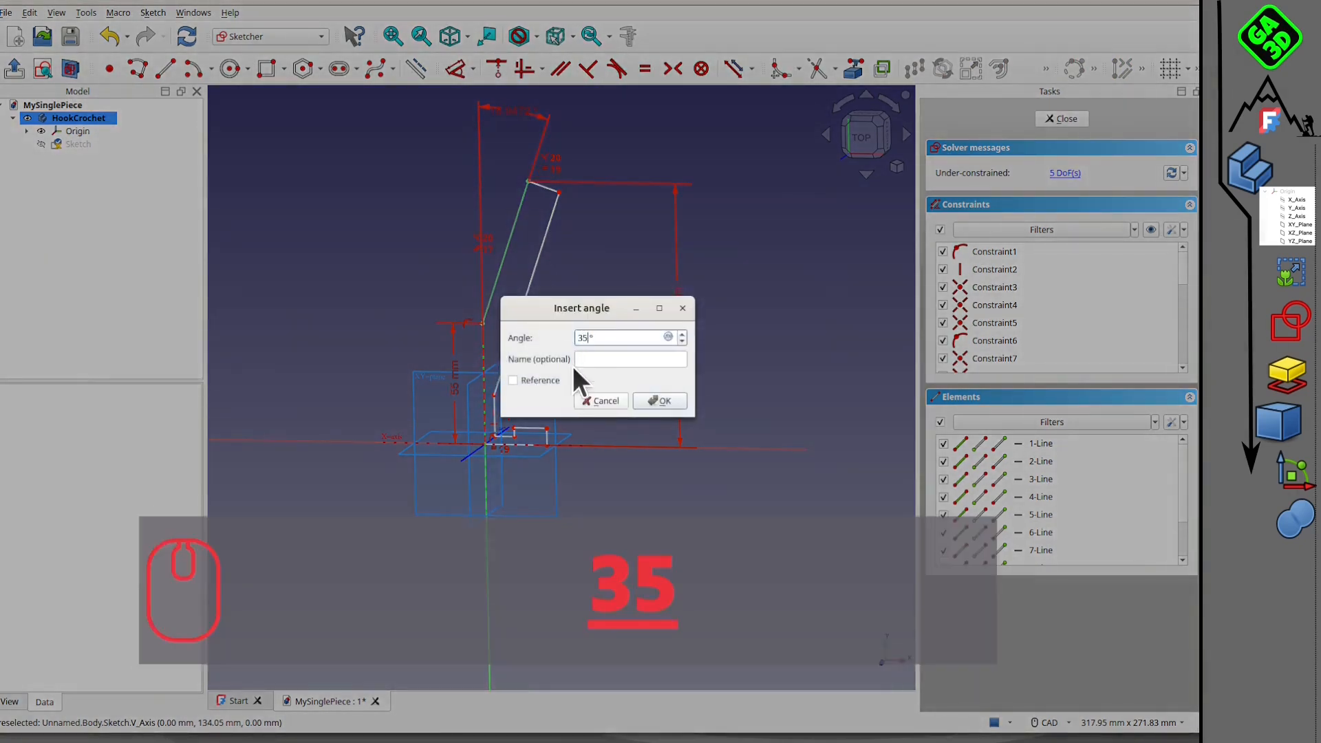
key(Return)
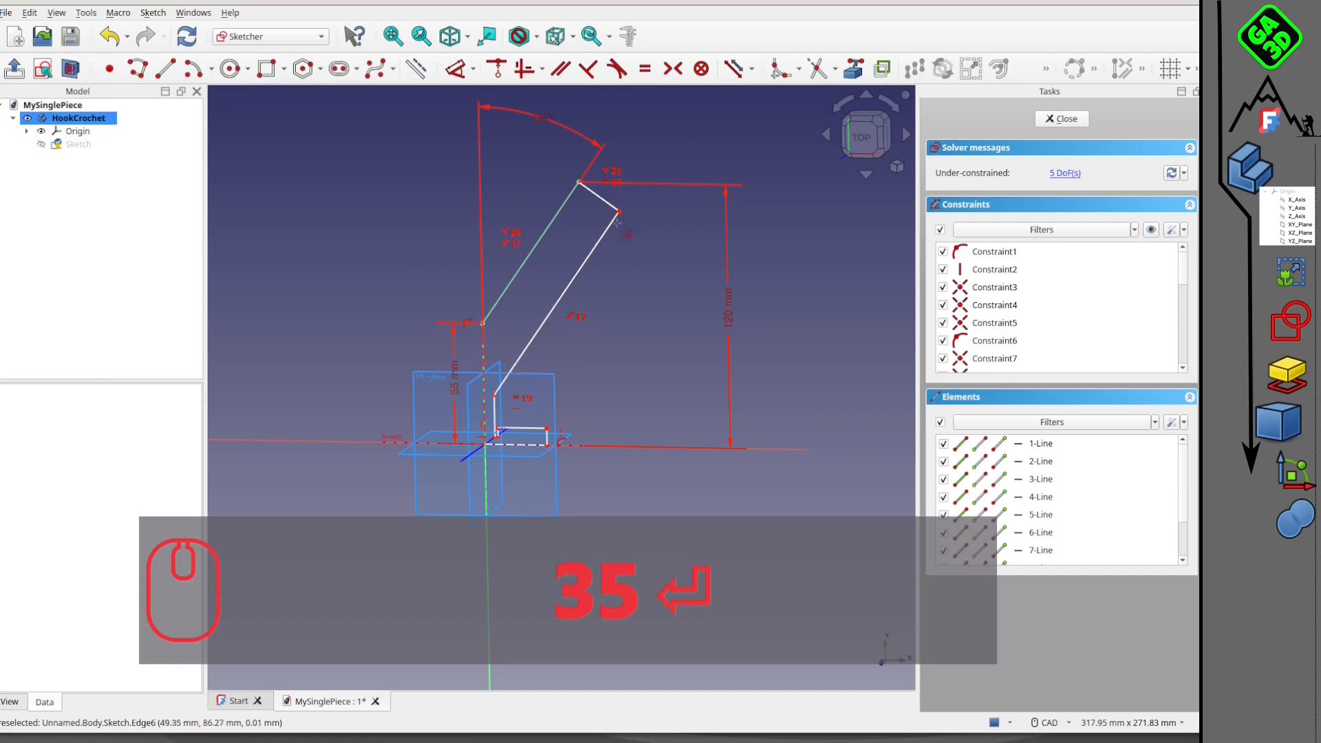
Step: Dimension the end cap of the sloped arm and set its length to 6 mm
scroll(630, 249, up, 3)
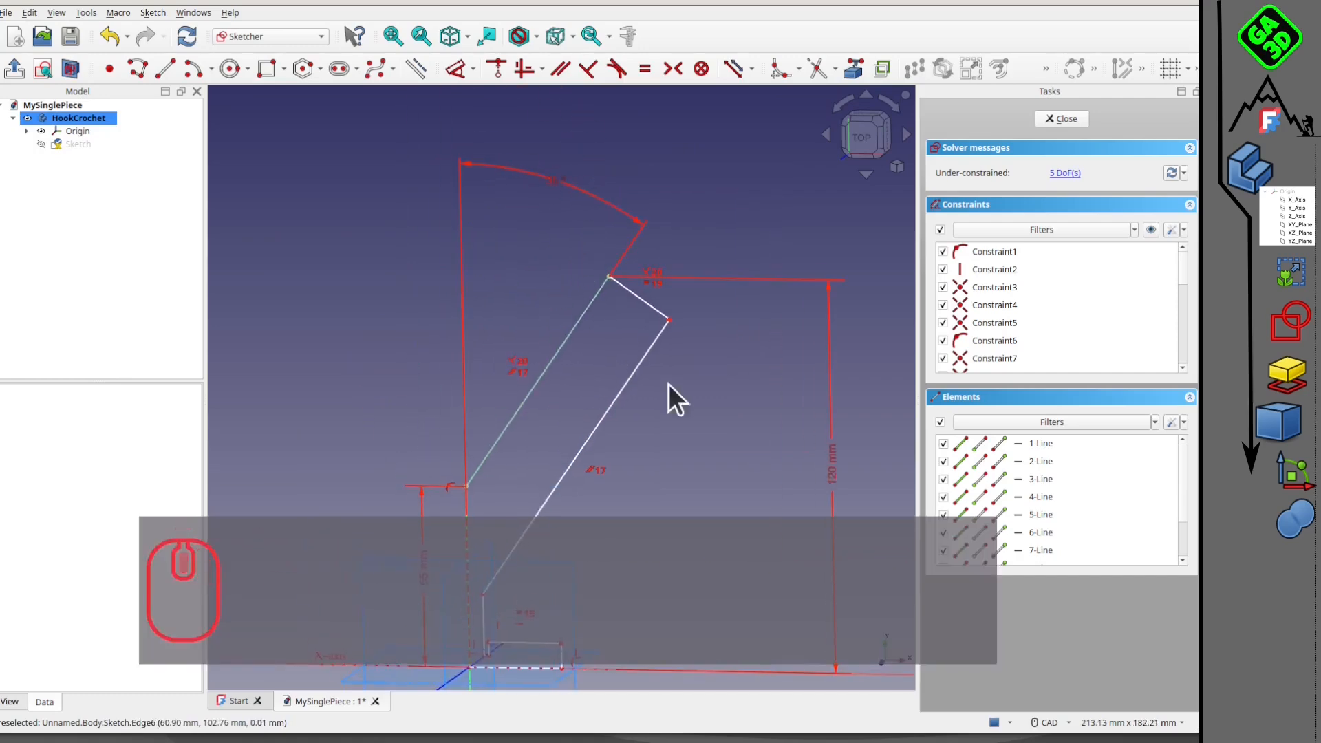
click(635, 301)
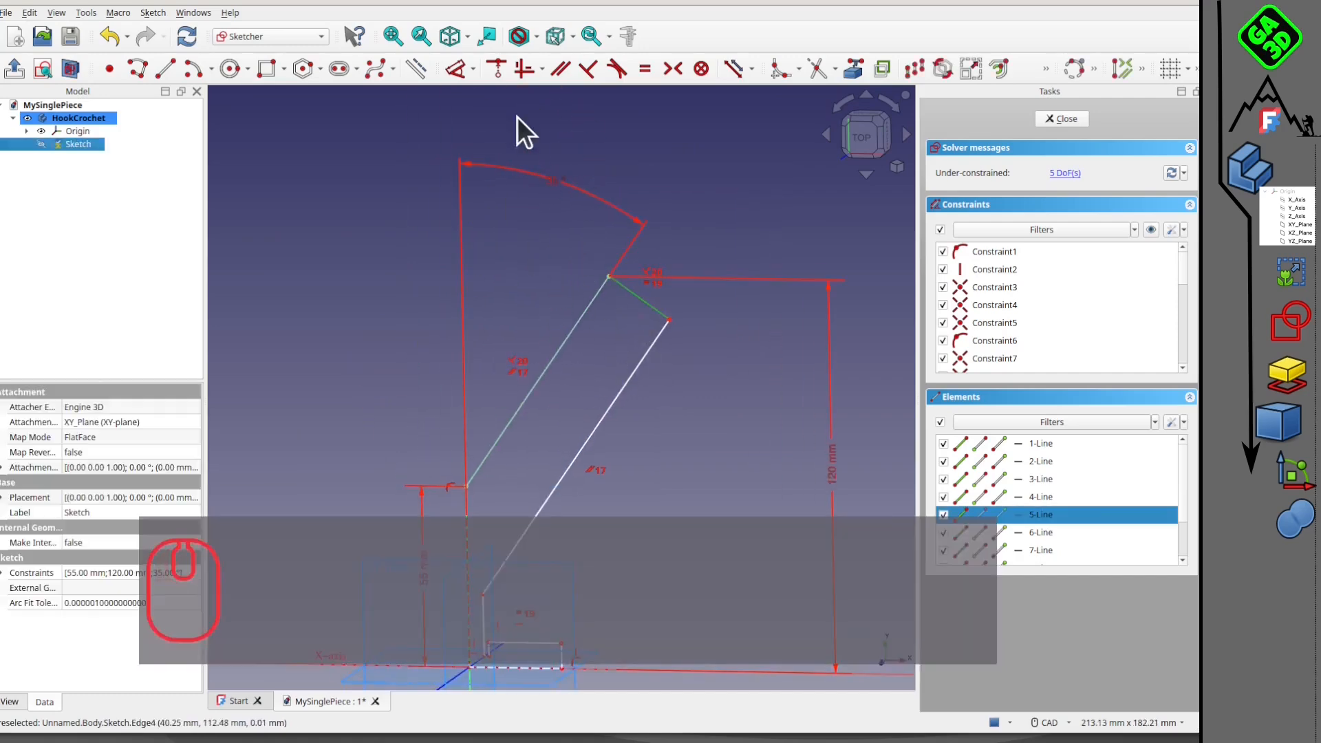
click(460, 69)
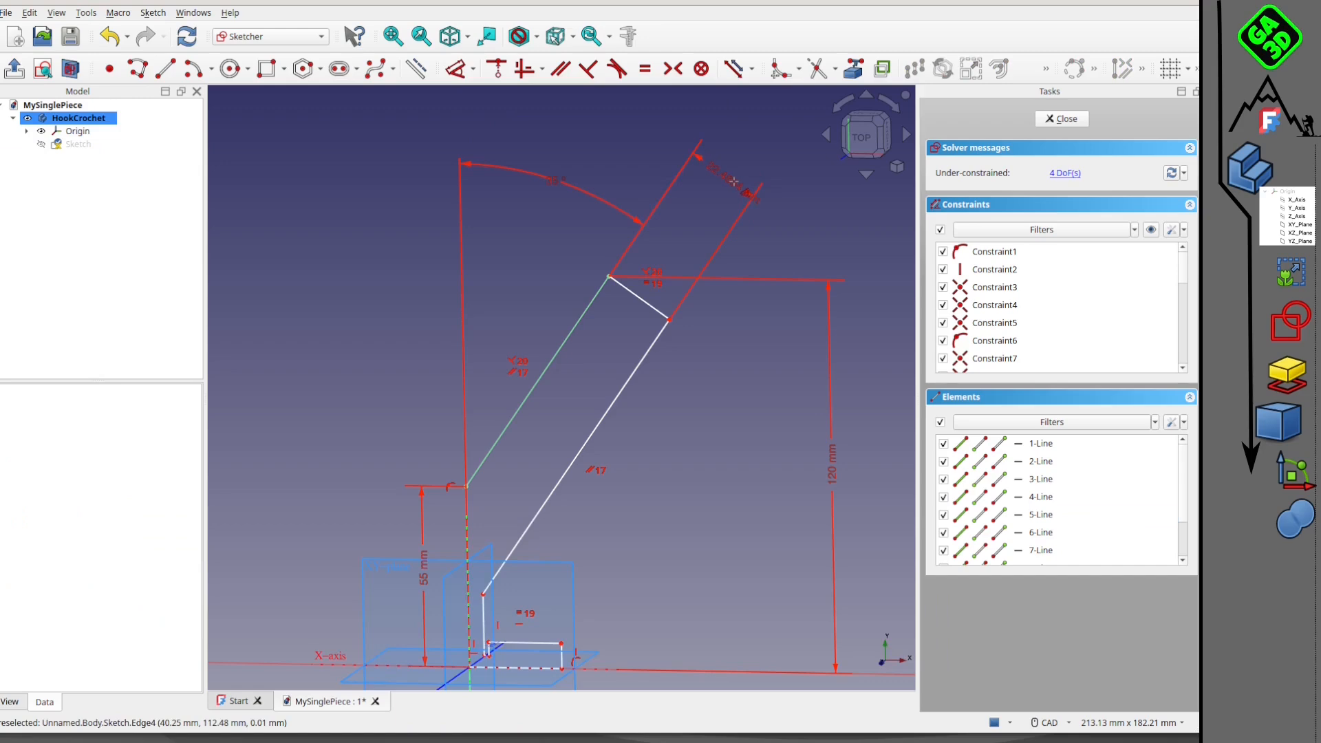
click(734, 181)
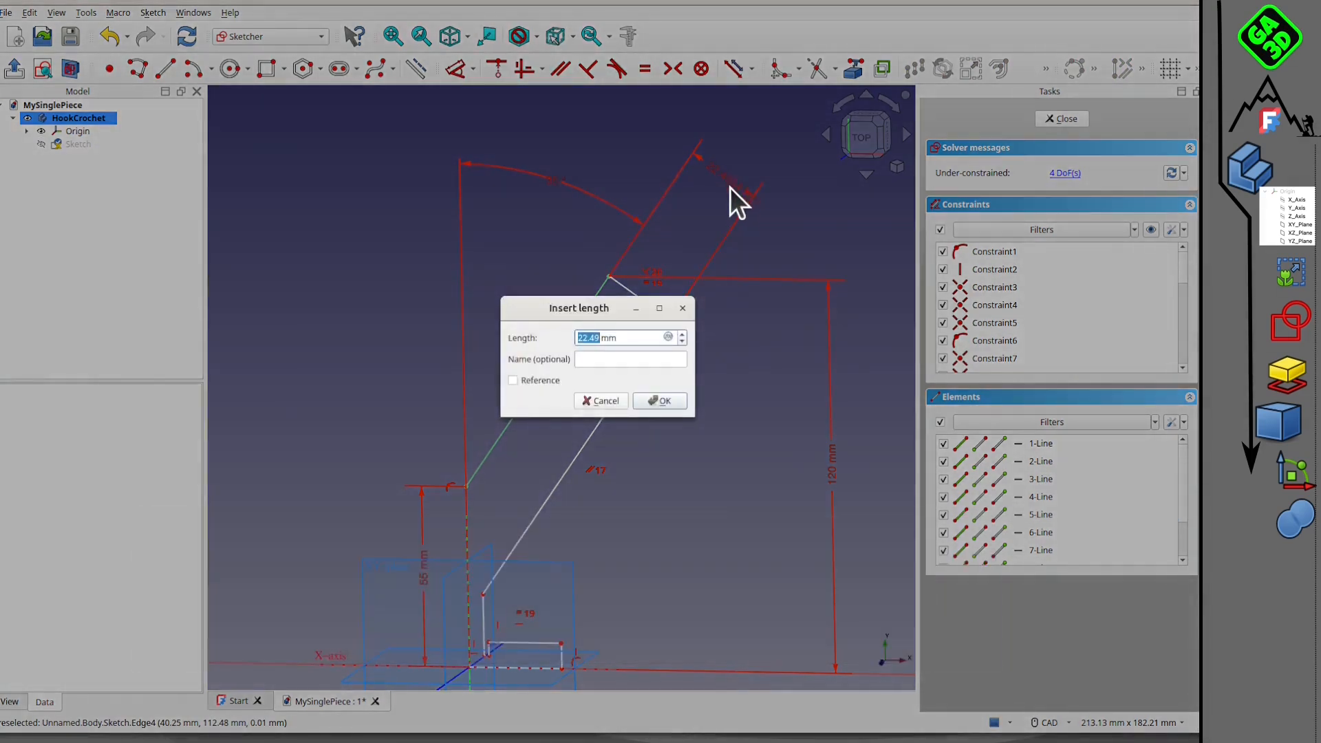
text(5)
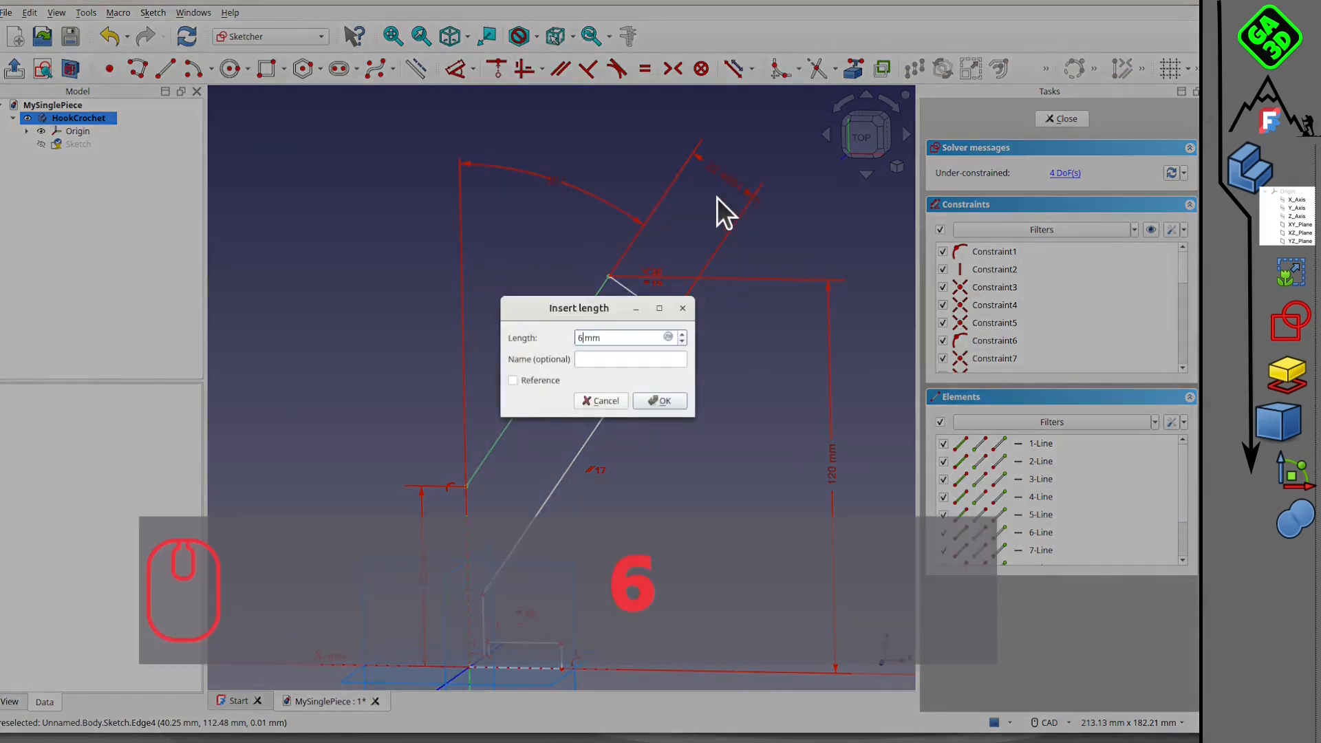
key(Return)
Step: Move the inner vertical edge to the profile's inner side of the vertical axis and pull the hook tip's outer corner up and outward
scroll(687, 391, up, 5)
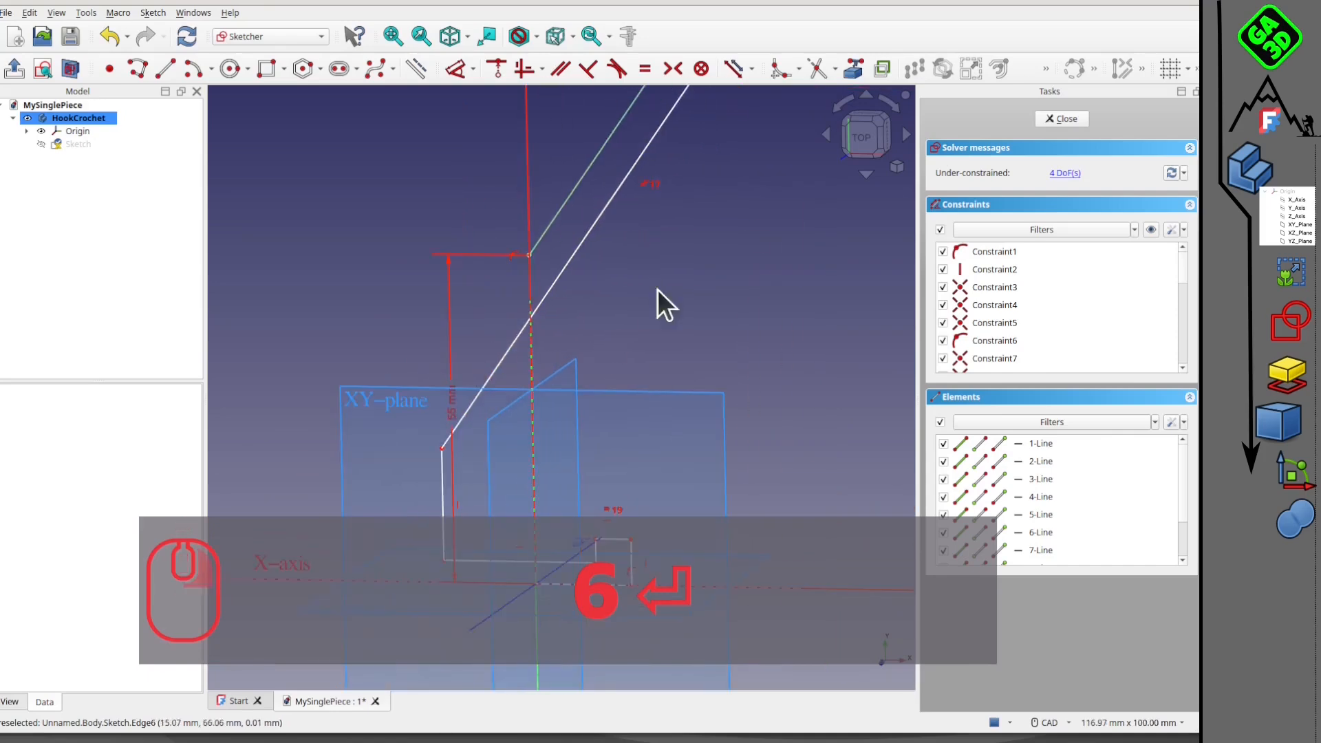
scroll(539, 431, down, 2)
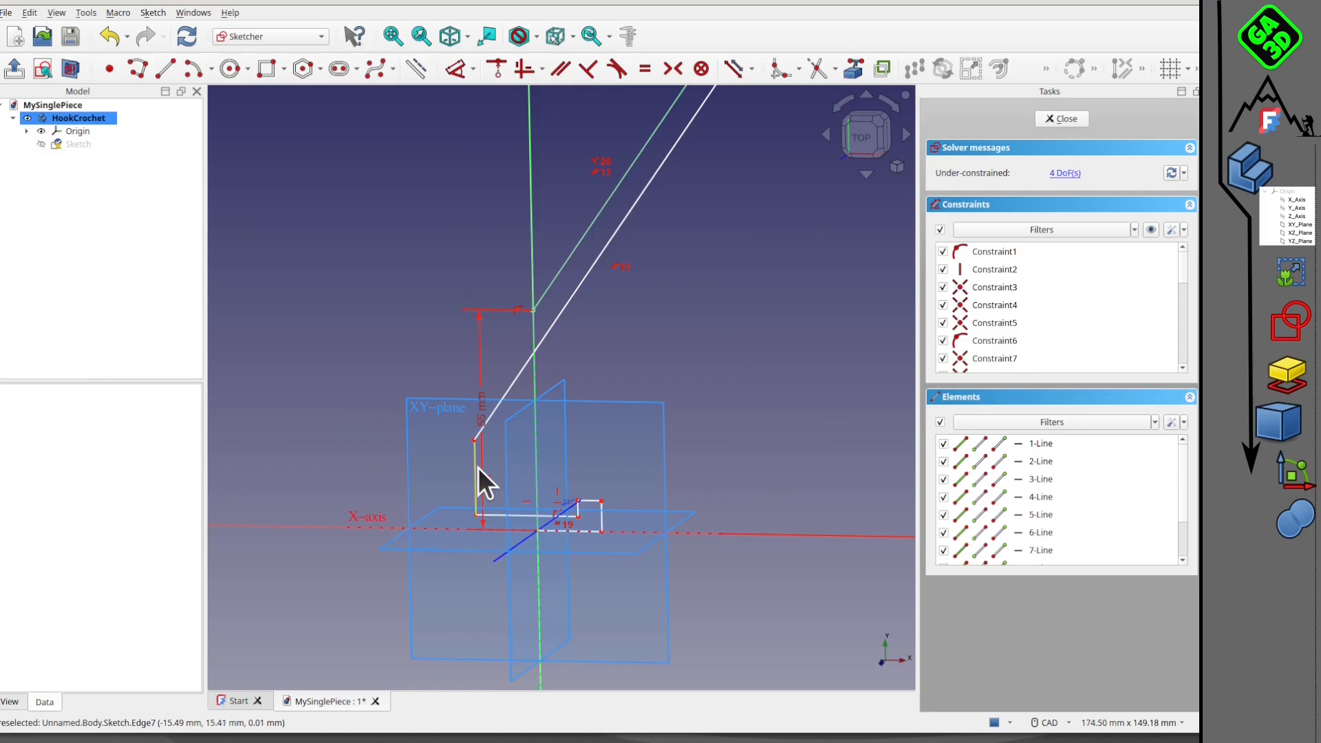
mouse_move(478, 469)
mouse_down()
mouse_move(560, 487)
mouse_move(647, 472)
mouse_move(631, 460)
mouse_up()
scroll(589, 515, up, 2)
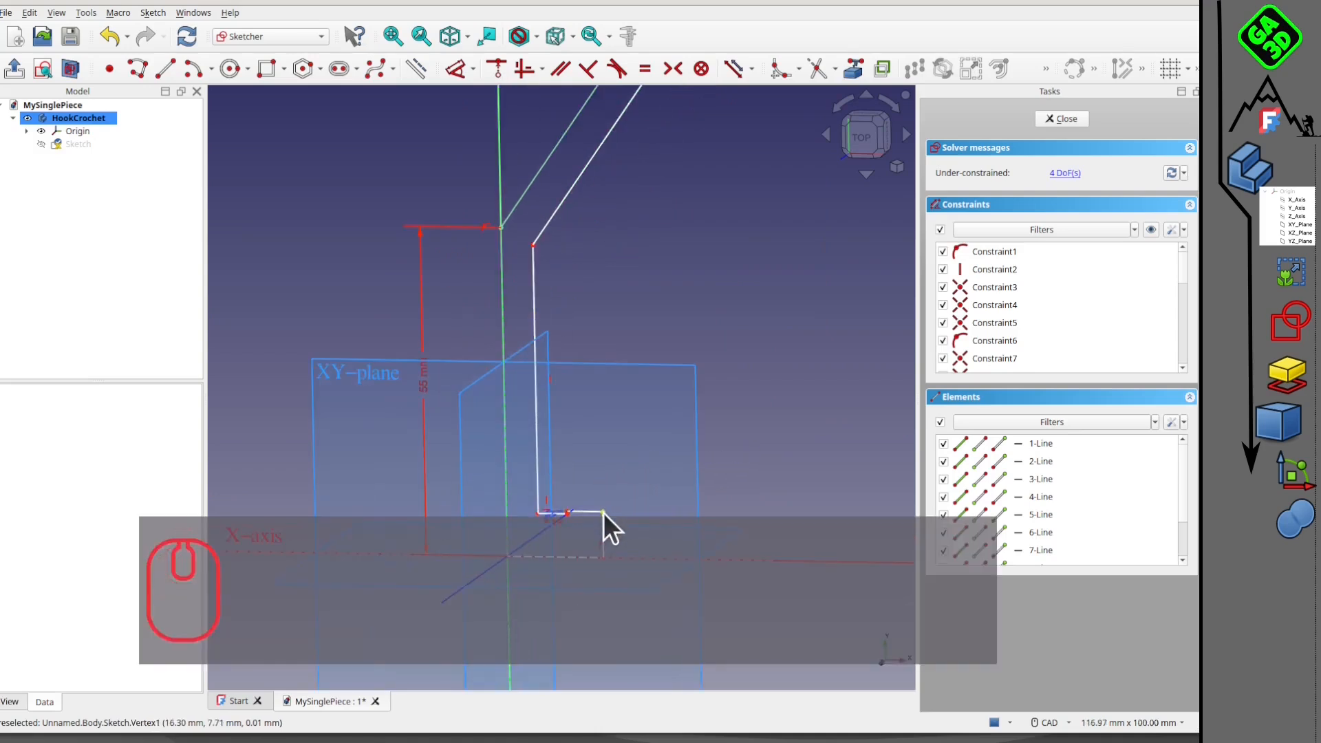
mouse_move(601, 514)
mouse_down()
mouse_move(672, 480)
mouse_move(725, 299)
mouse_up()
Step: Dimension the horizontal distance between the vertical axis and the inner vertical edge as 6 mm
scroll(727, 301, down, 3)
scroll(619, 329, up, 2)
scroll(703, 225, down, 3)
middle_drag(742, 295, 584, 225)
scroll(614, 424, up, 2)
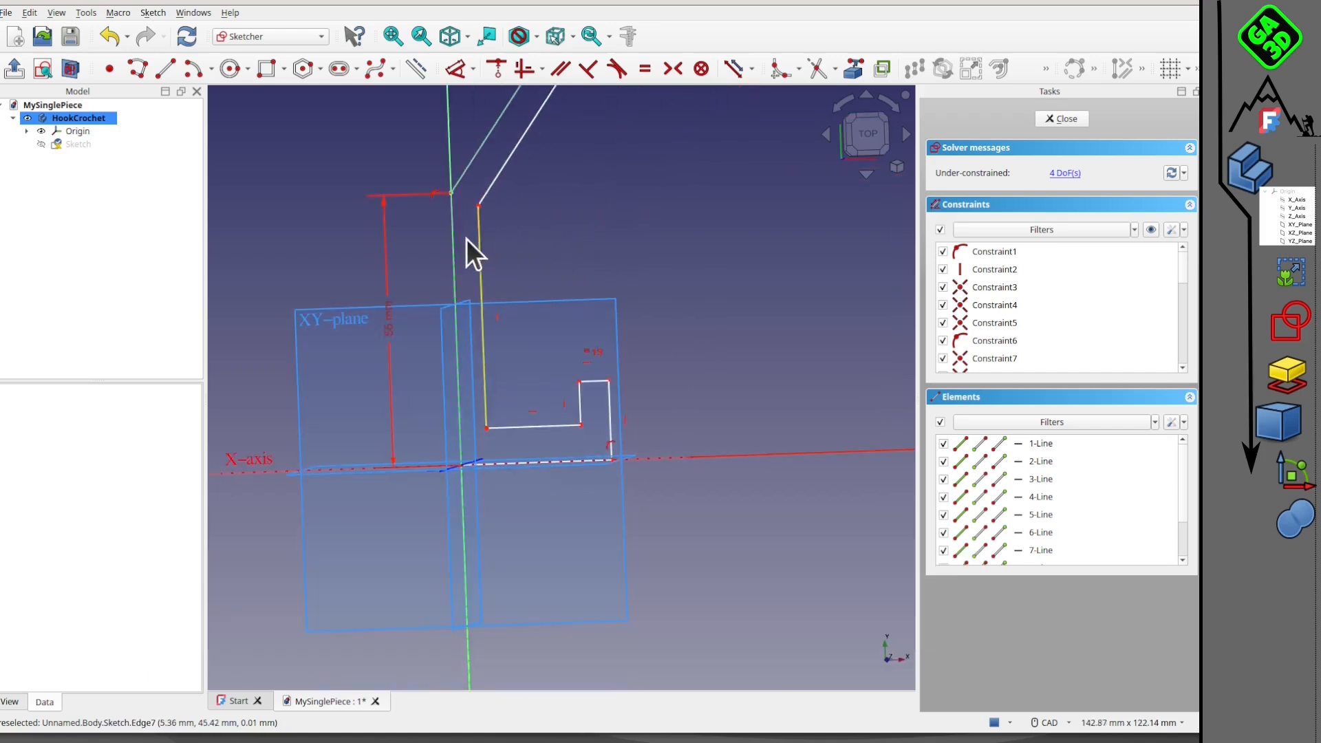
click(450, 163)
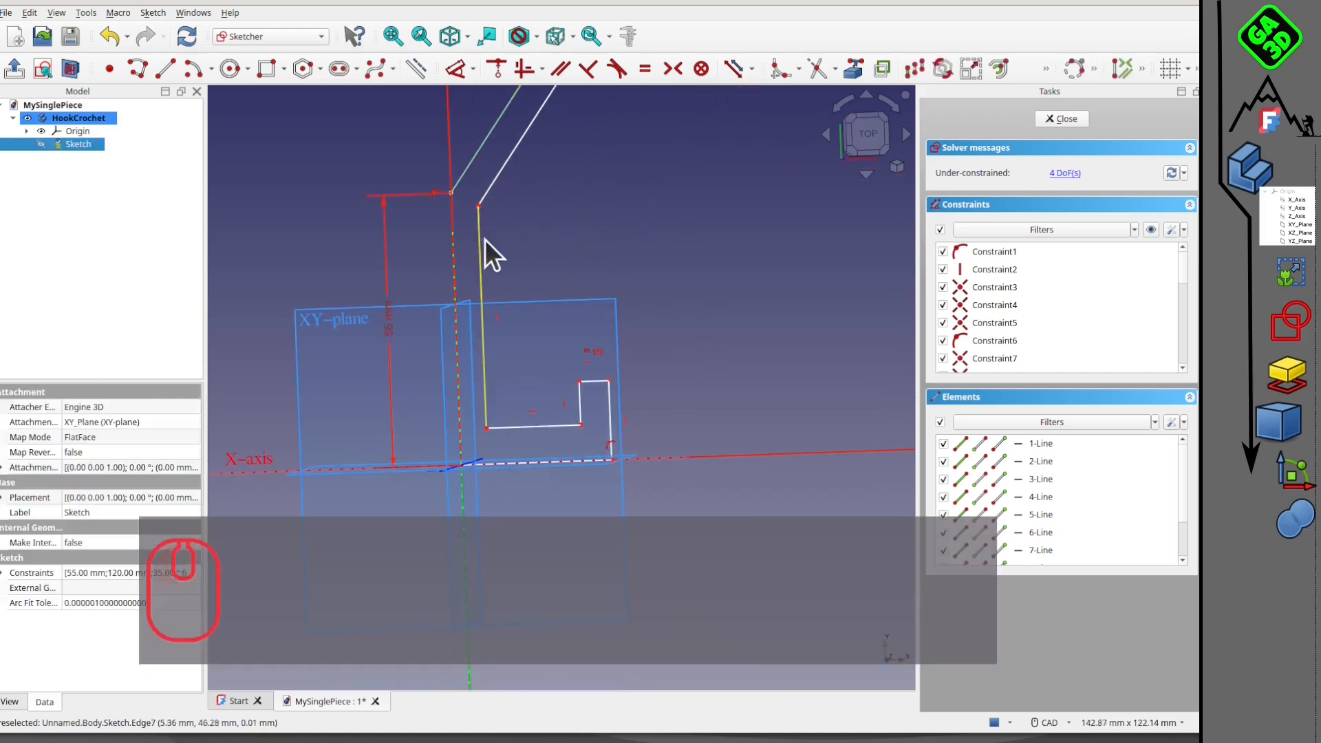
click(478, 211)
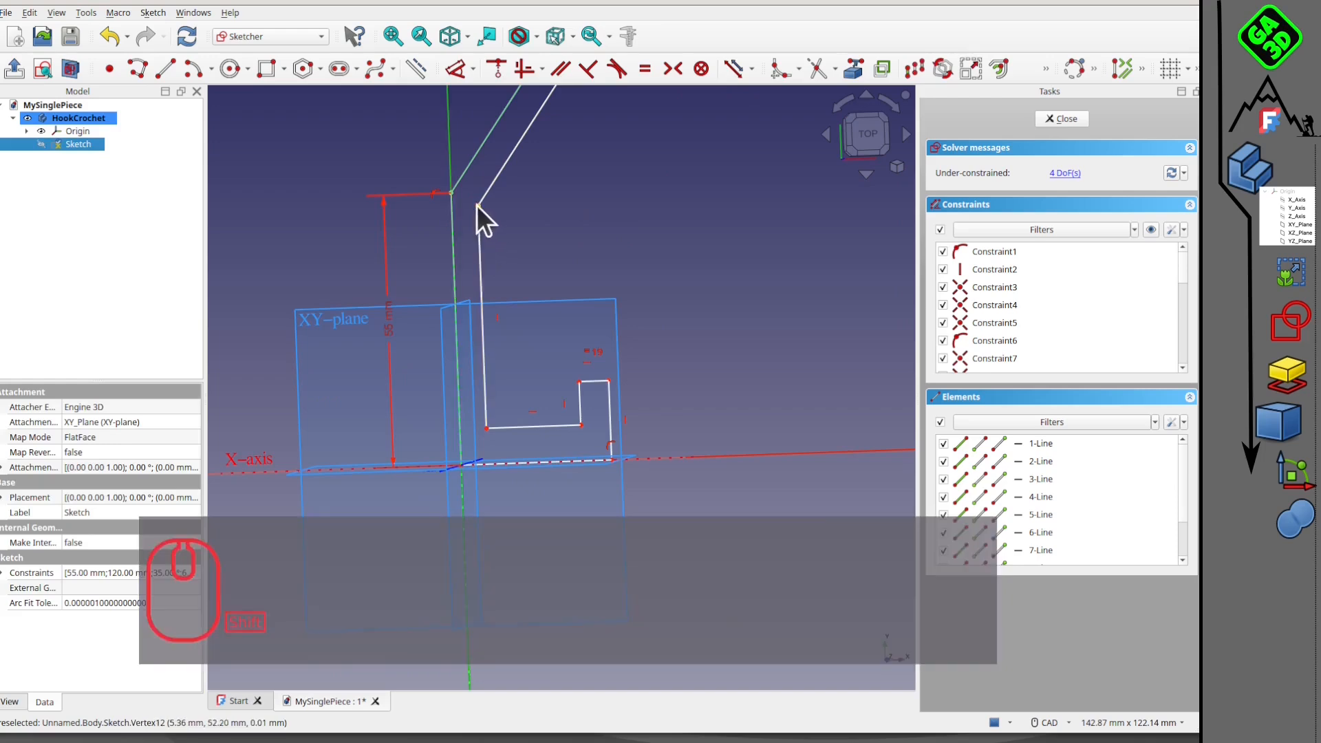
click(461, 69)
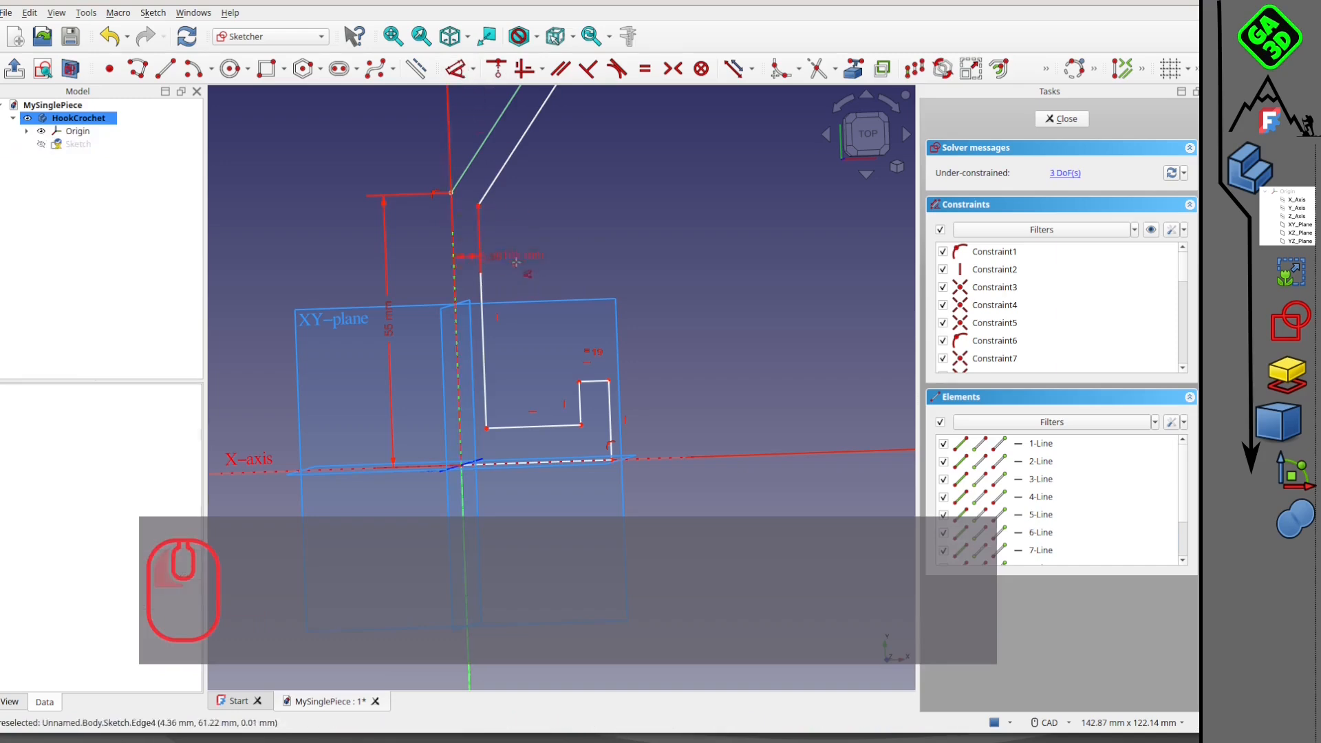
click(585, 238)
text(6)
key(Return)
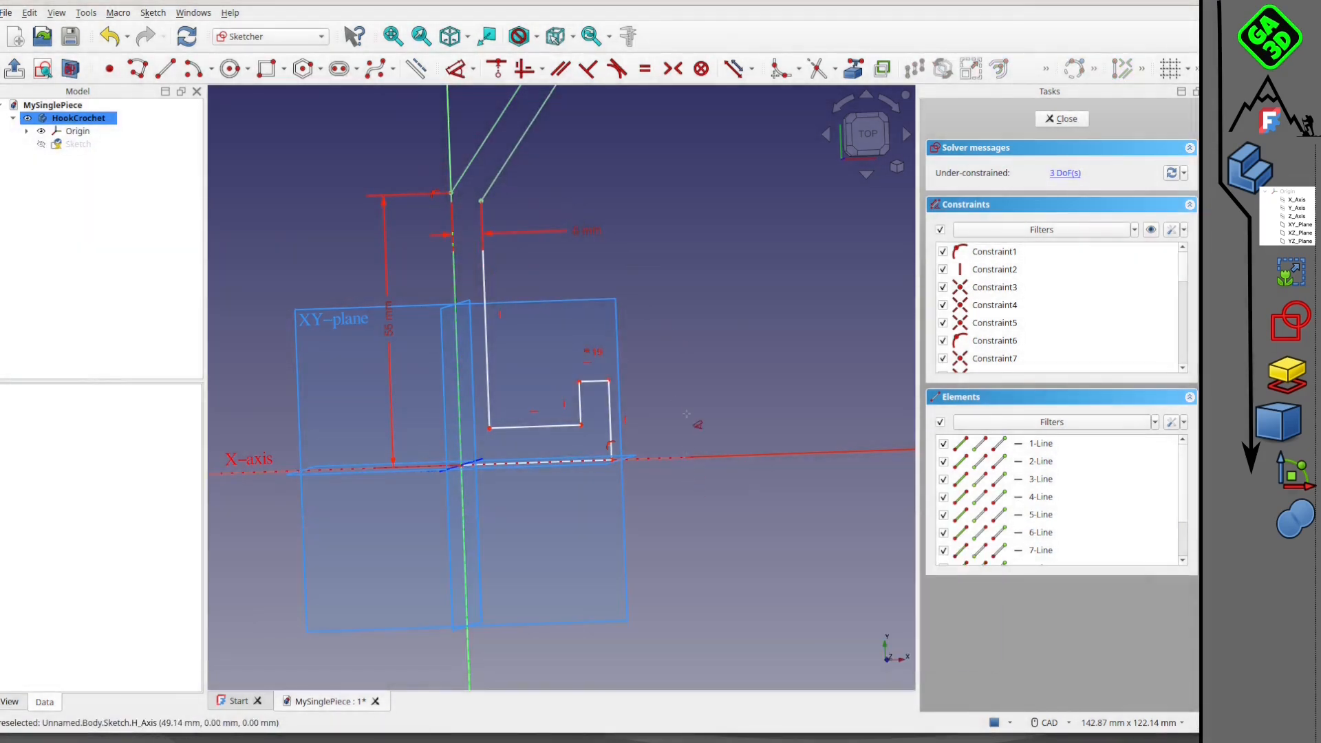
Step: Dimension the vertical distance between the horizontal axis and the inner corner at the base of the hook tip as 6 mm
right_click(700, 332)
click(871, 132)
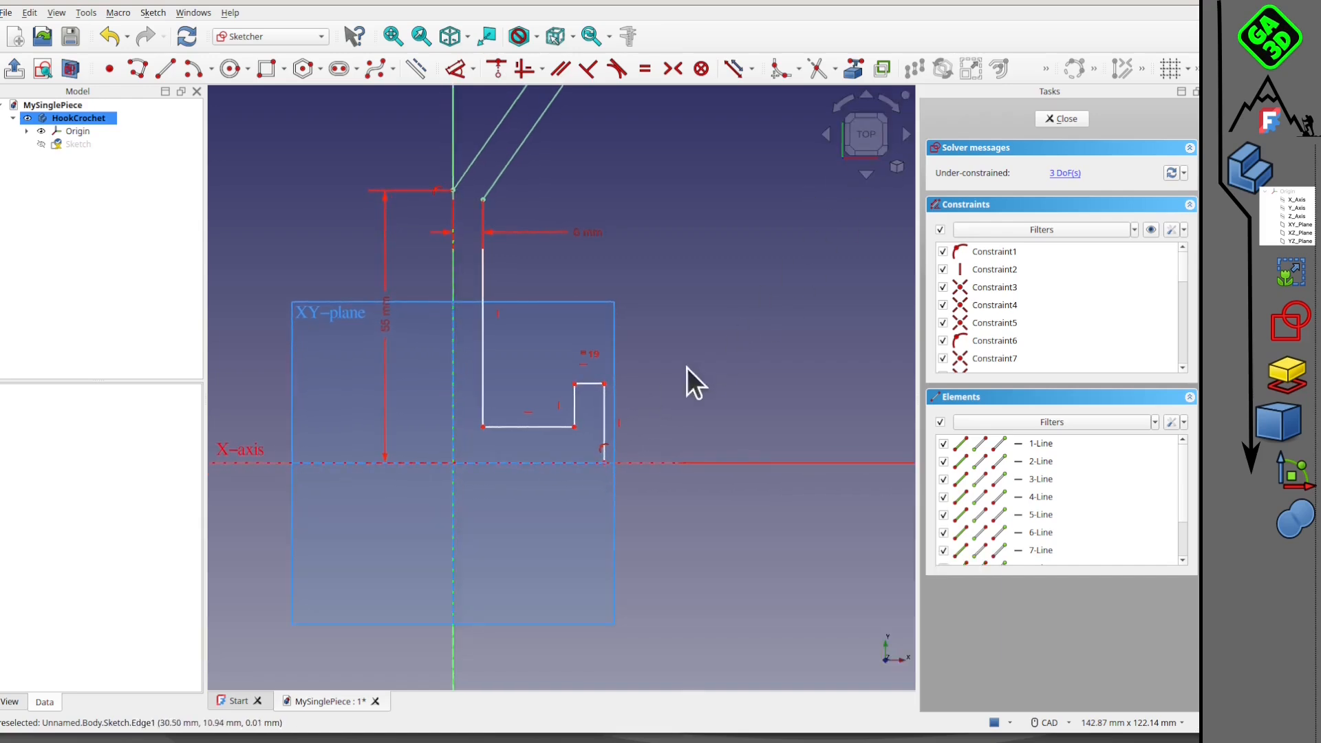
click(741, 463)
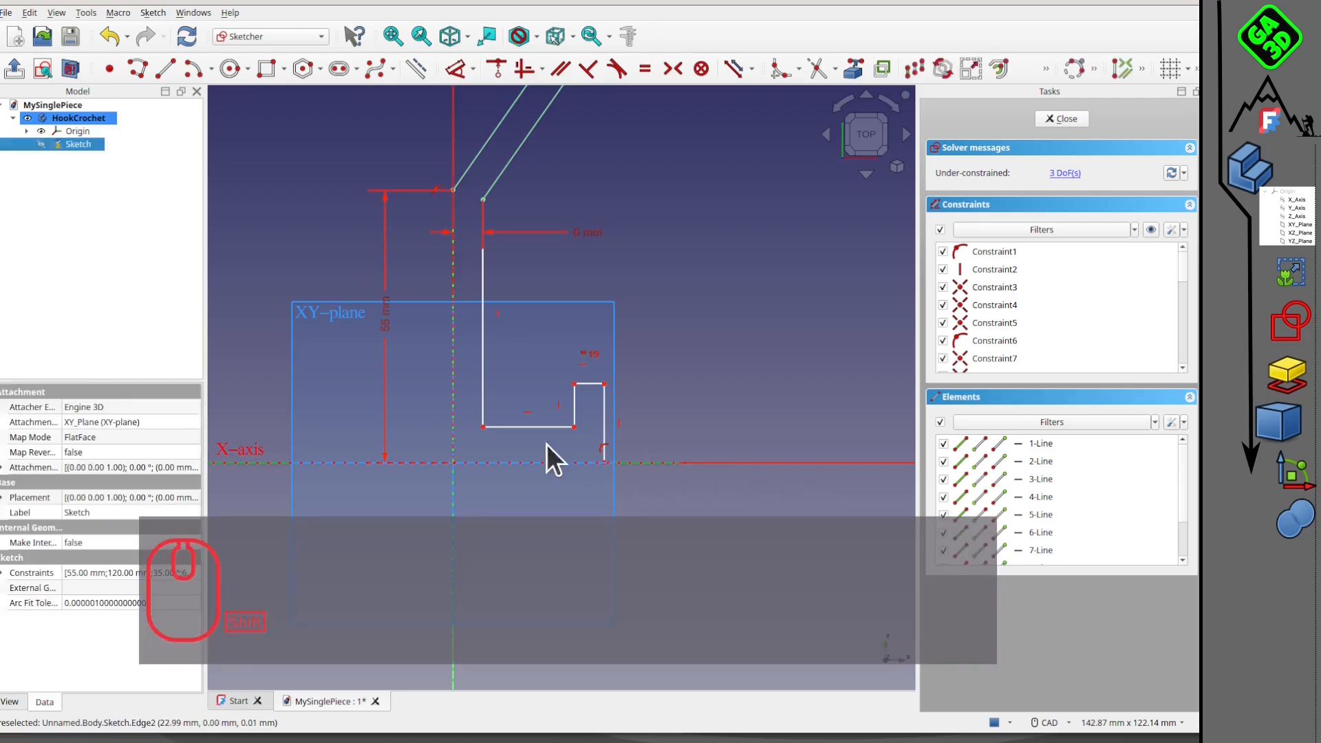
shift+click(576, 427)
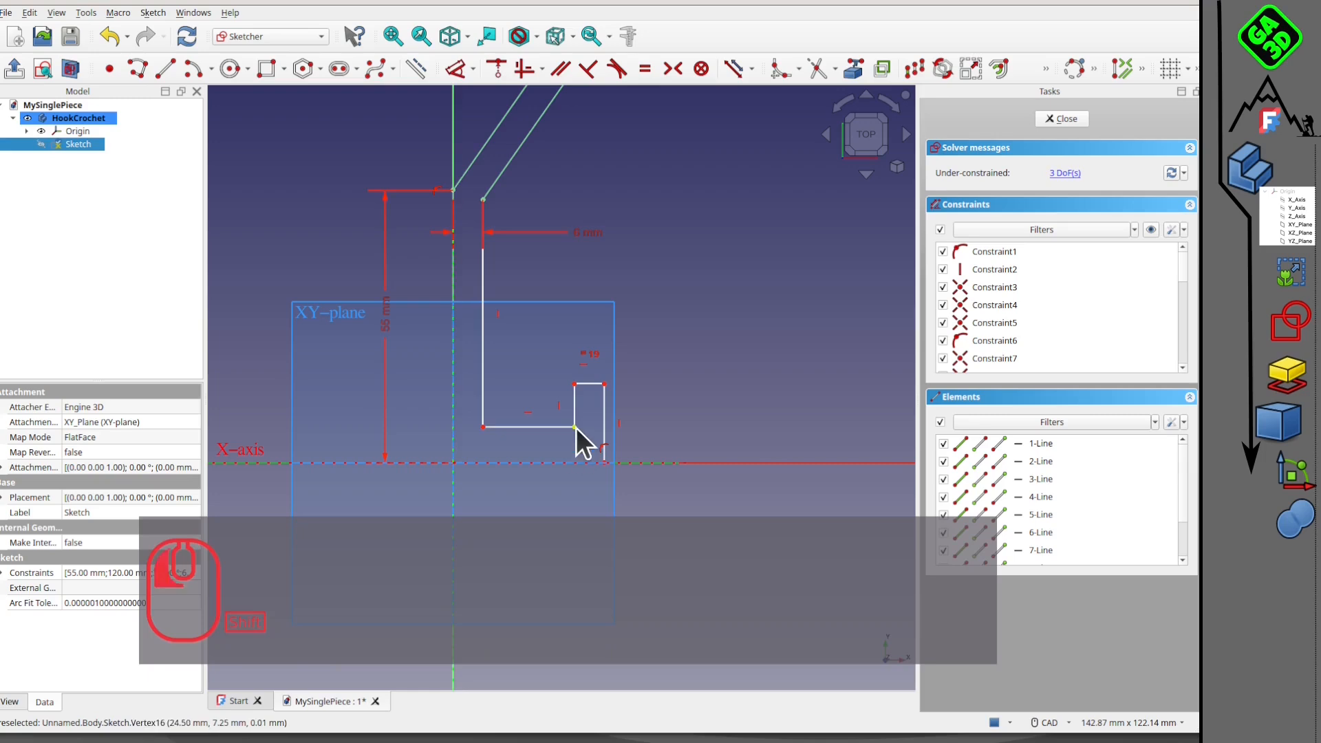
click(455, 64)
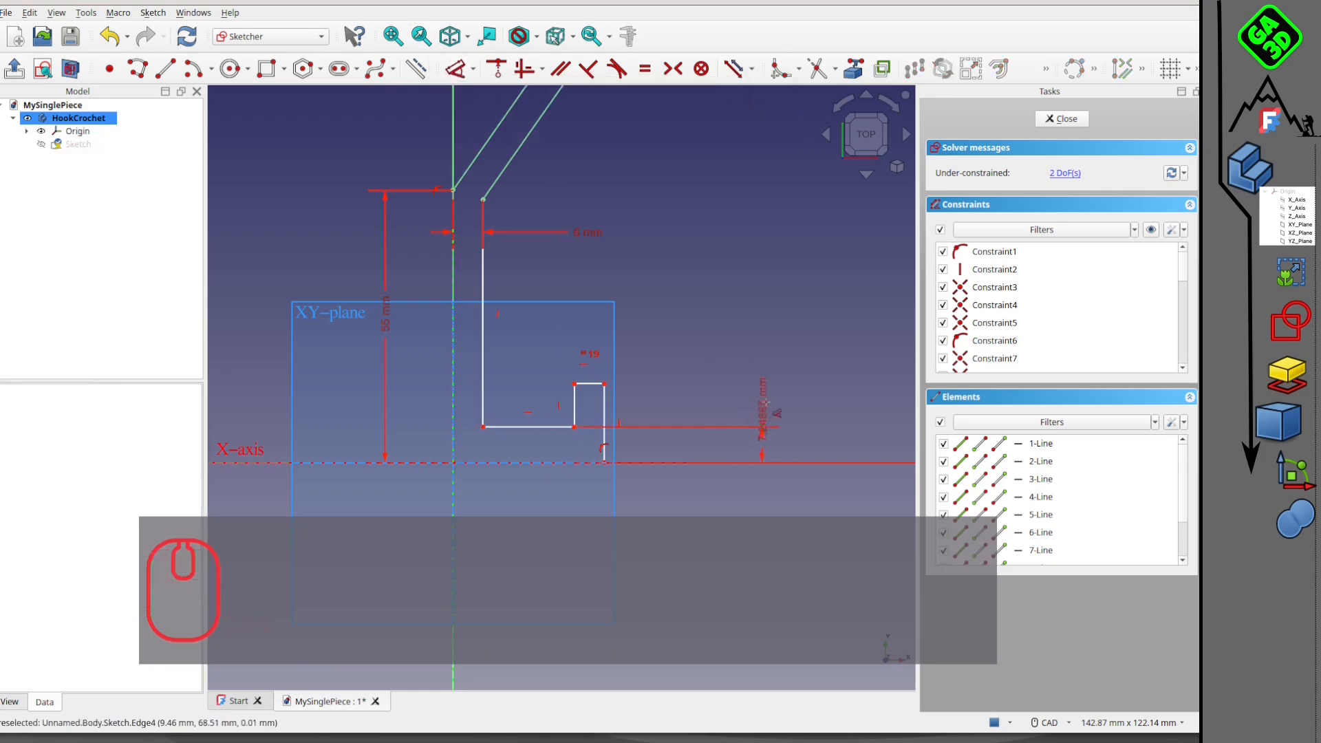
click(768, 350)
text(6)
key(Return)
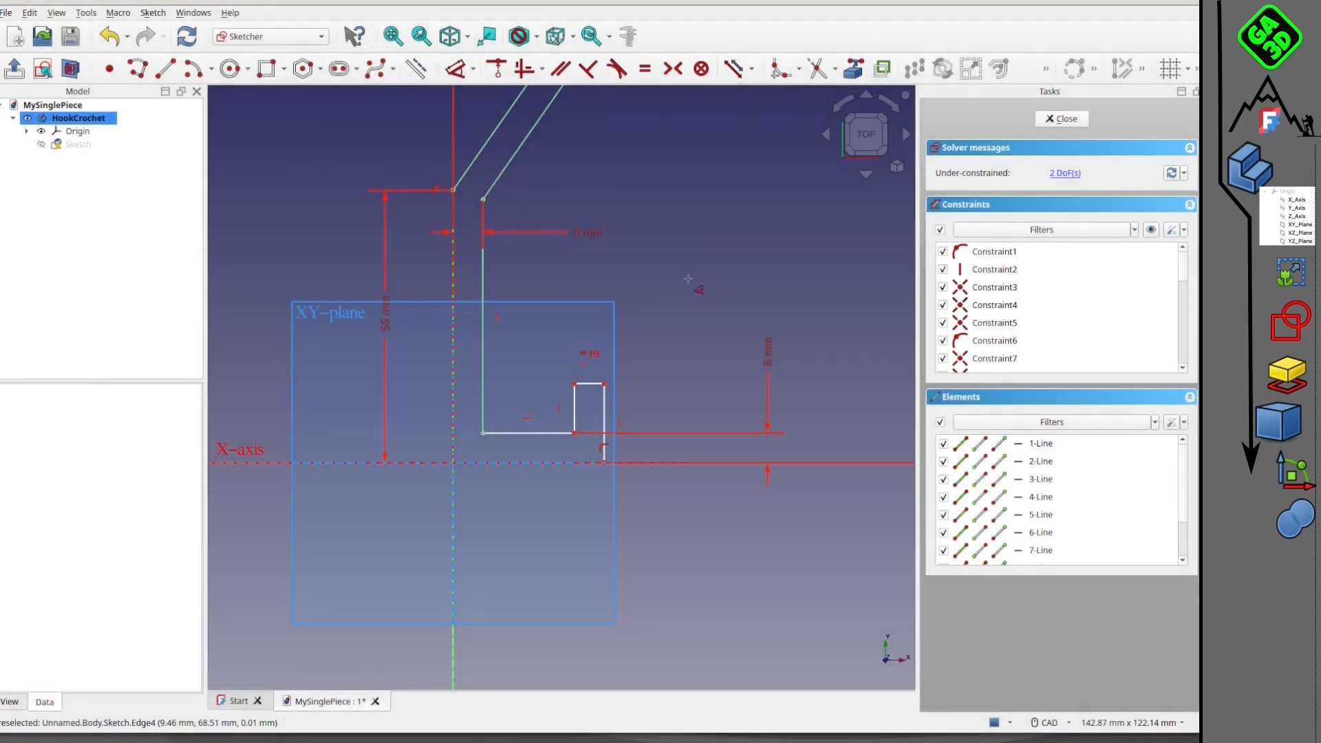
right_click(692, 284)
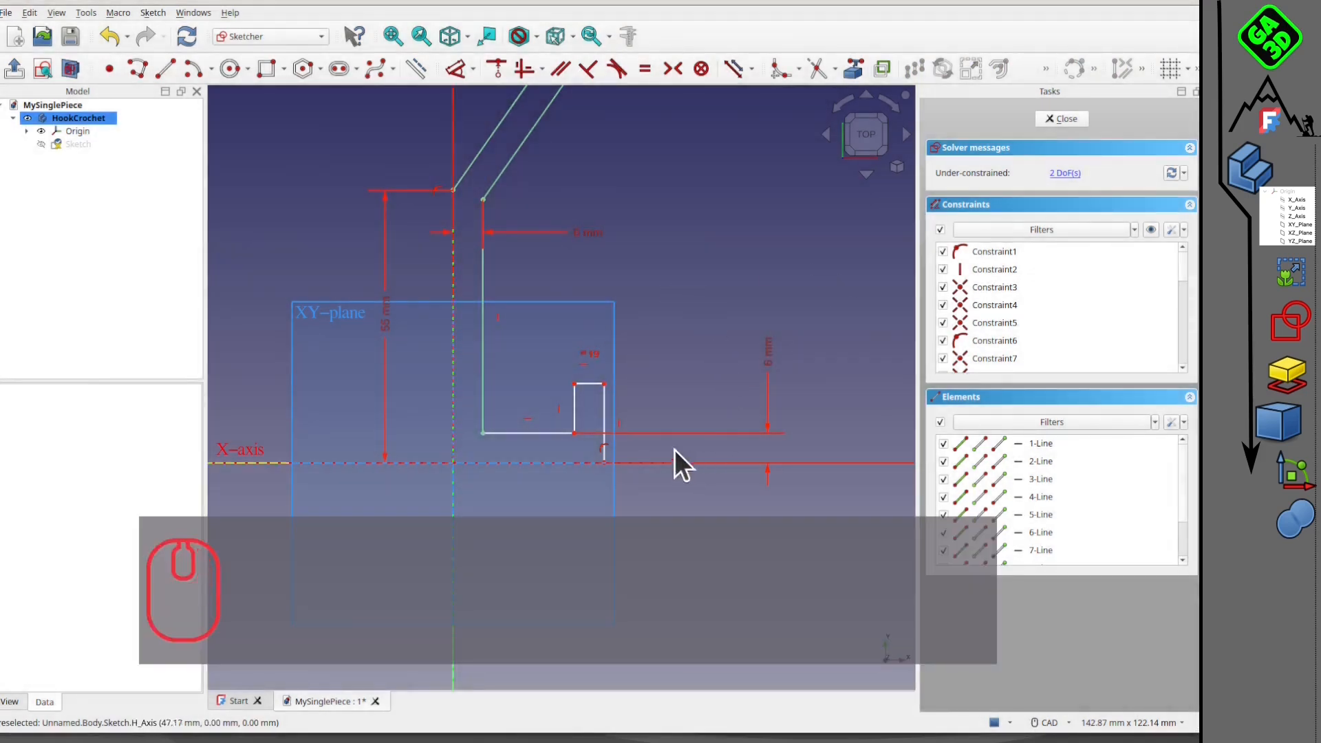
Step: Pull the hook tip's outer vertical edge away from the vertical axis to lengthen the base, and readjust its position
scroll(642, 448, down, 1)
scroll(594, 417, down, 1)
mouse_move(629, 280)
middle_down()
mouse_move(618, 395)
mouse_move(610, 351)
middle_up()
scroll(617, 395, down, 1)
scroll(582, 280, up, 2)
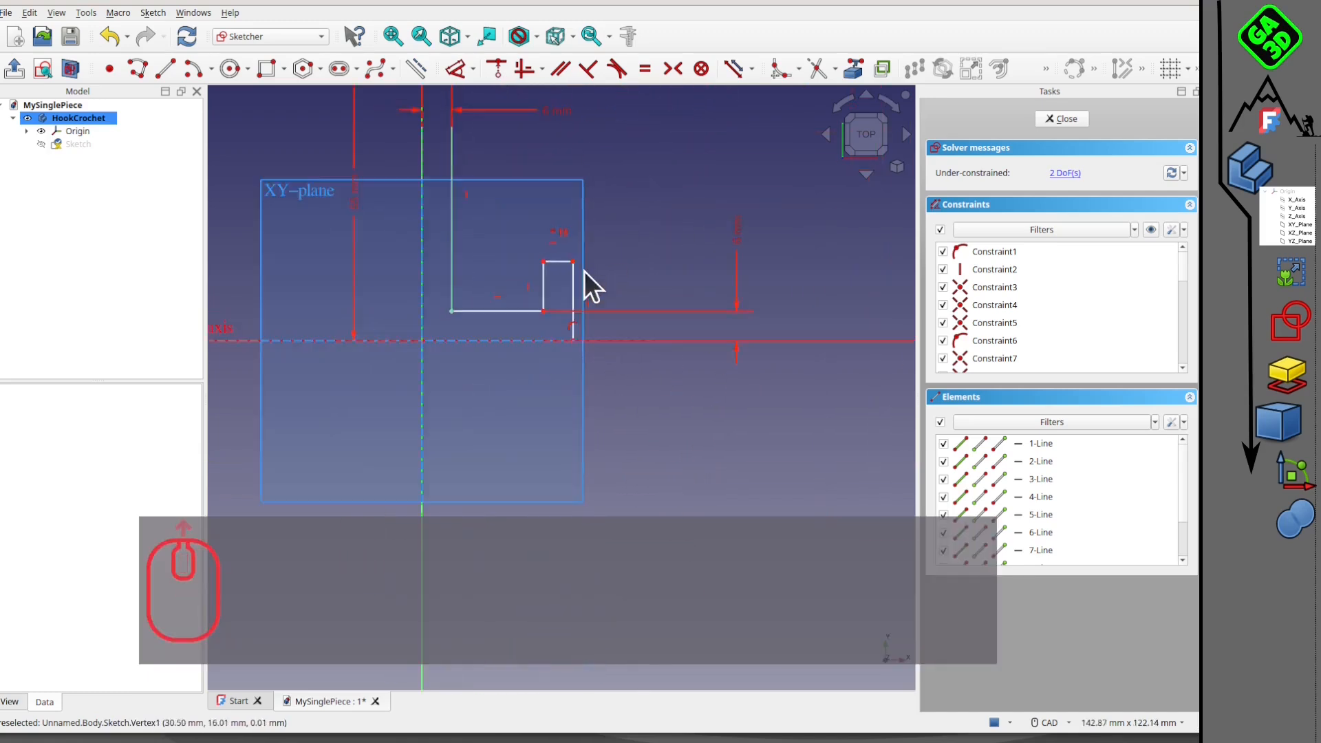
mouse_move(571, 289)
mouse_down()
mouse_move(650, 262)
mouse_move(671, 265)
mouse_move(664, 300)
mouse_move(695, 282)
mouse_move(718, 210)
mouse_move(742, 203)
mouse_move(697, 273)
mouse_move(663, 250)
mouse_move(670, 271)
mouse_move(682, 233)
mouse_move(753, 221)
mouse_move(599, 296)
mouse_move(699, 294)
mouse_up()
scroll(699, 294, down, 8)
middle_drag(741, 220, 733, 310)
scroll(619, 385, up, 4)
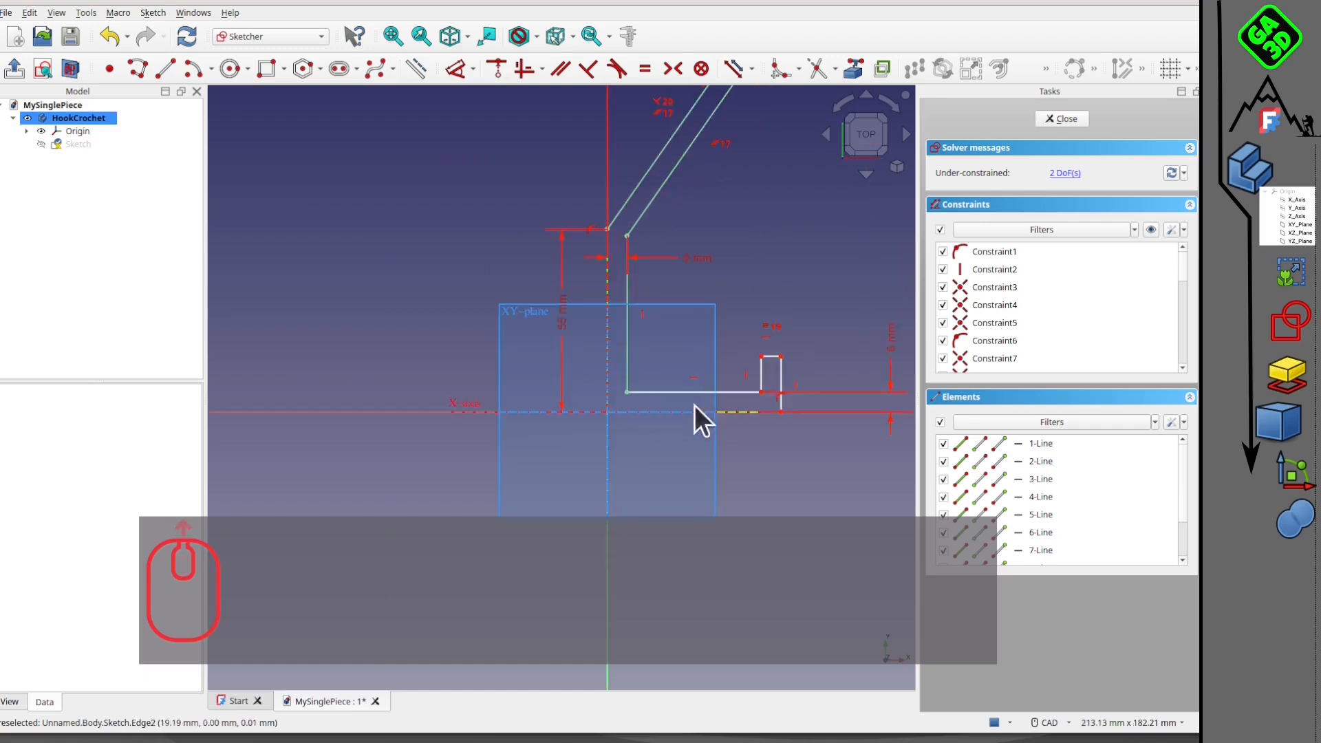
drag(781, 377, 759, 383)
scroll(735, 252, down, 2)
middle_drag(730, 275, 609, 371)
drag(633, 432, 639, 424)
Step: Try to dimension the hook tip's inner vertical edge, and remove the redundant constraint
click(664, 407)
click(624, 439)
scroll(674, 421, up, 3)
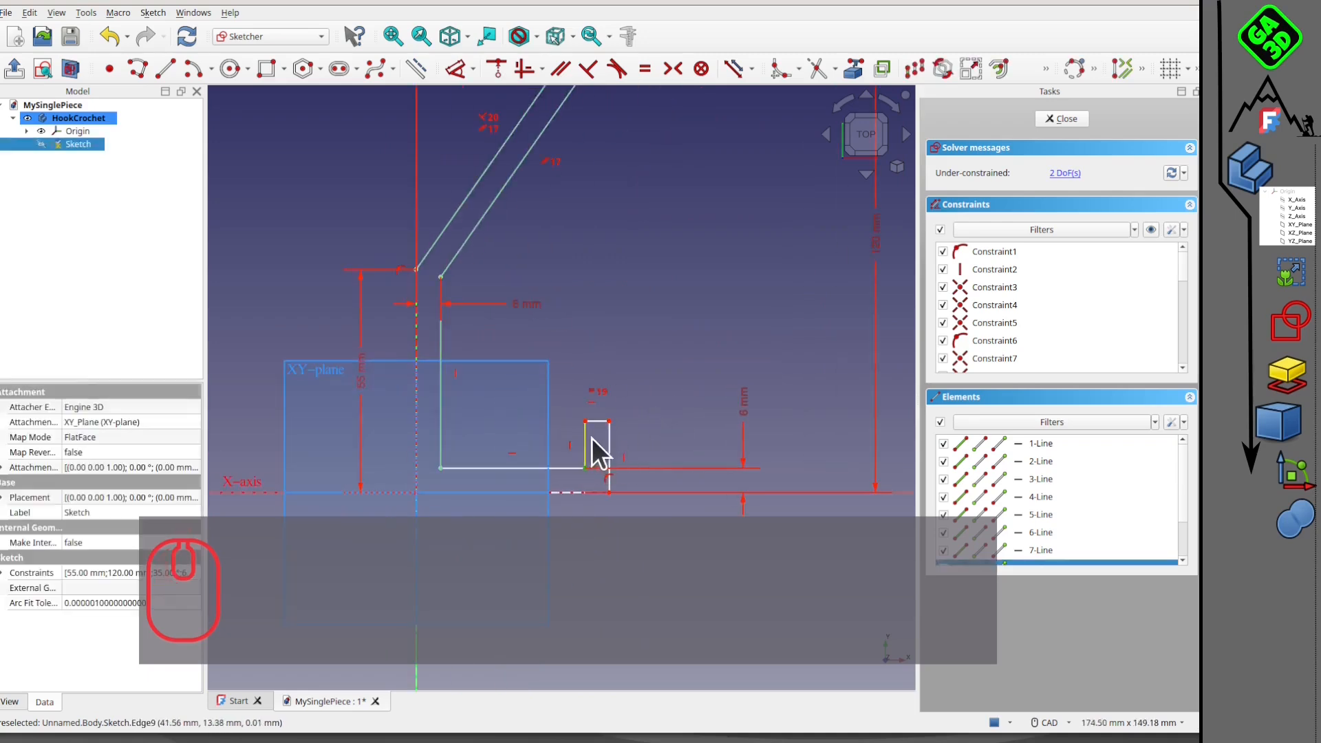
click(586, 436)
click(456, 68)
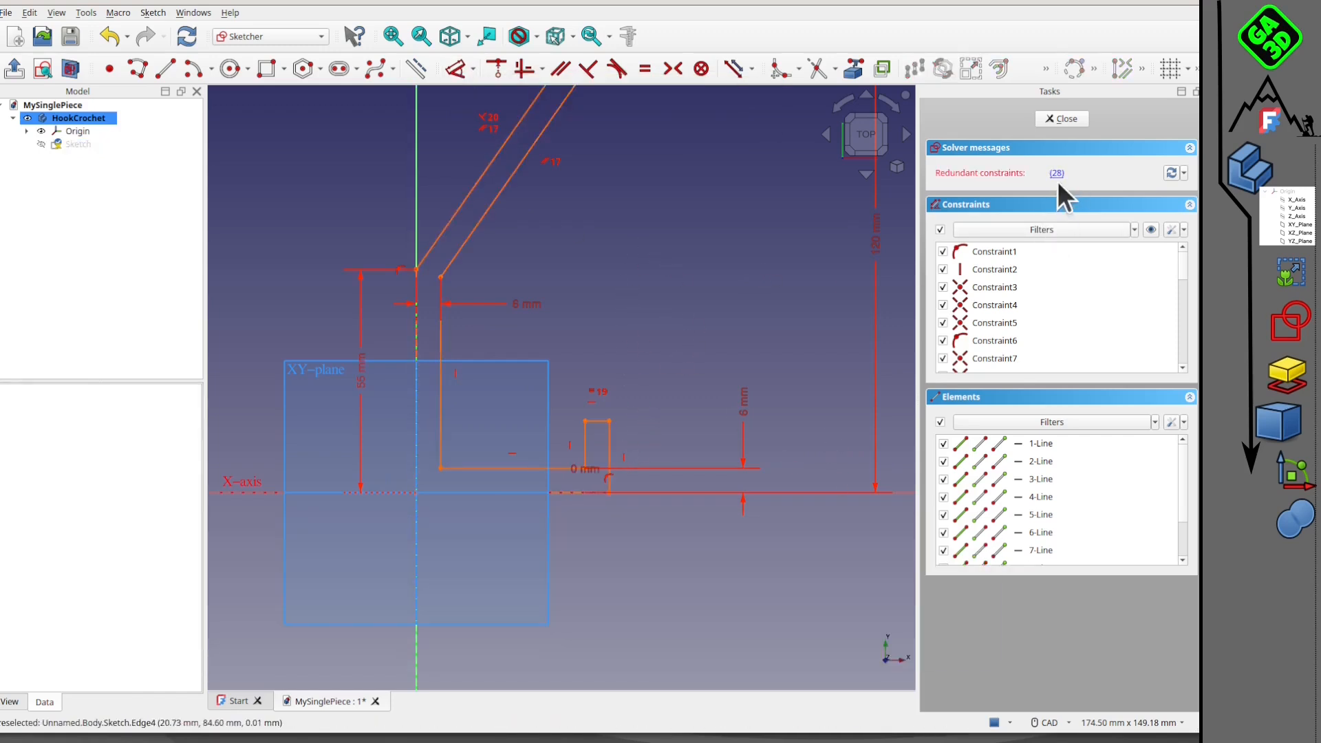
scroll(430, 200, down, 4)
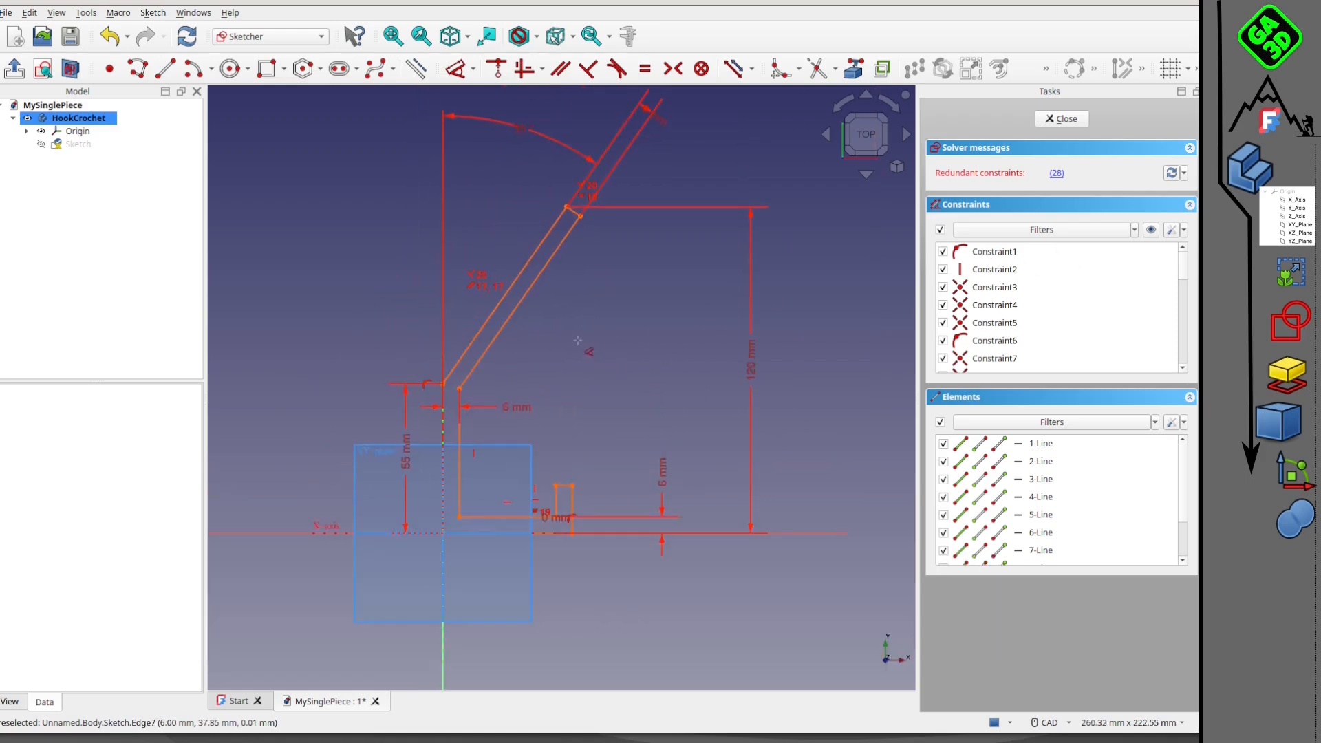
right_click(596, 330)
click(1059, 175)
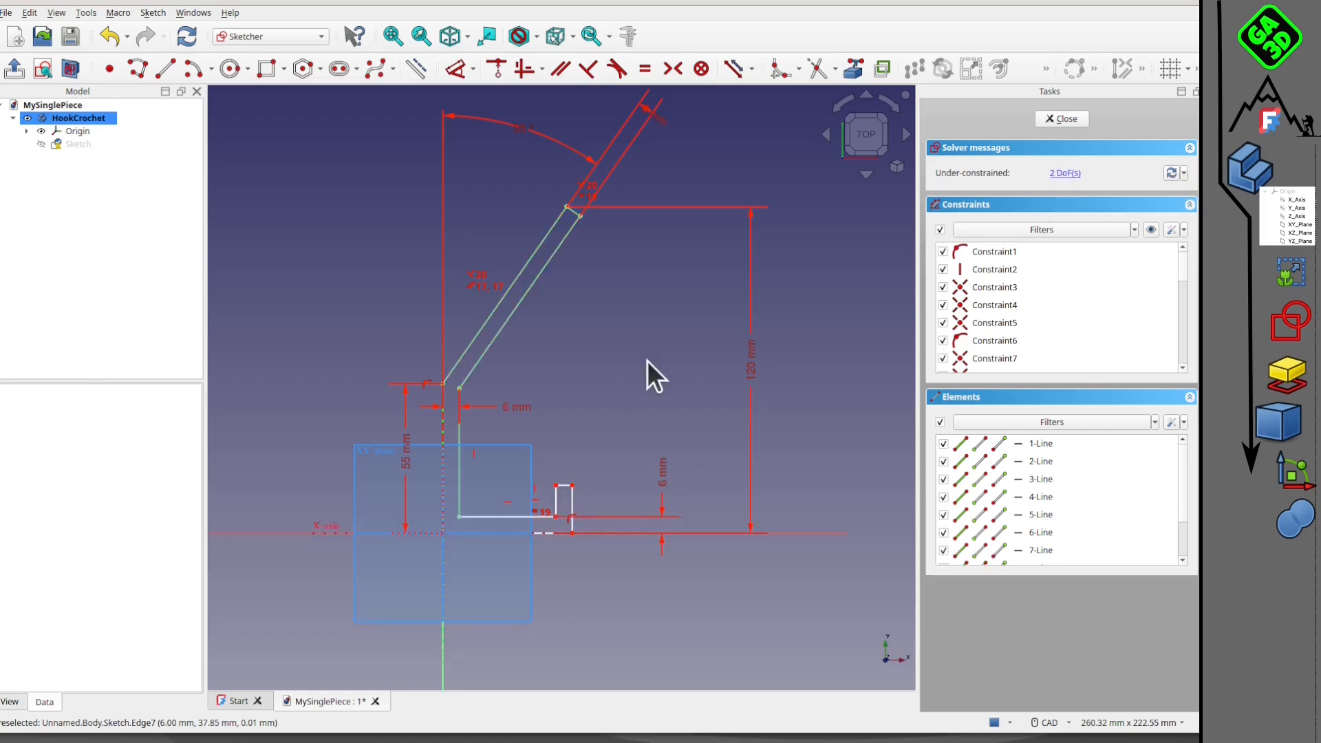
Step: Dimension the length of the hook tip's inner vertical edge as 12 mm
scroll(579, 395, up, 3)
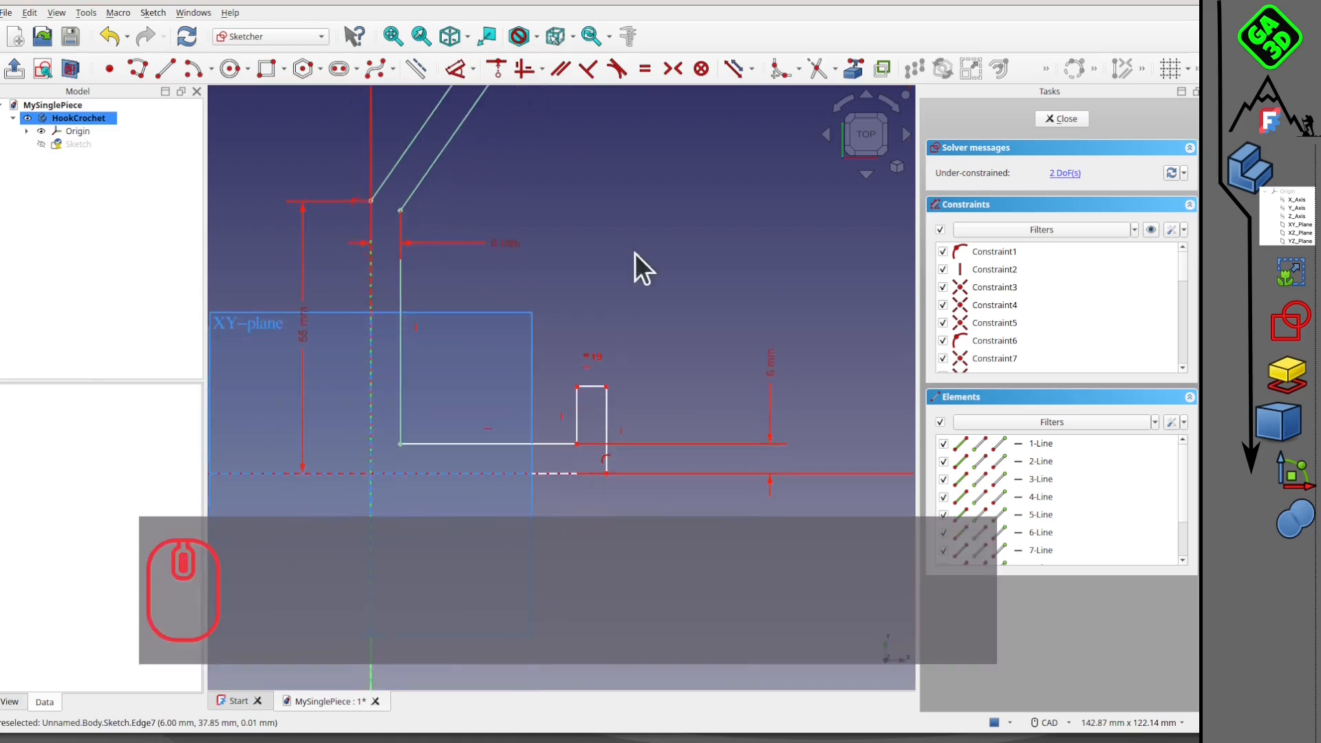
click(576, 420)
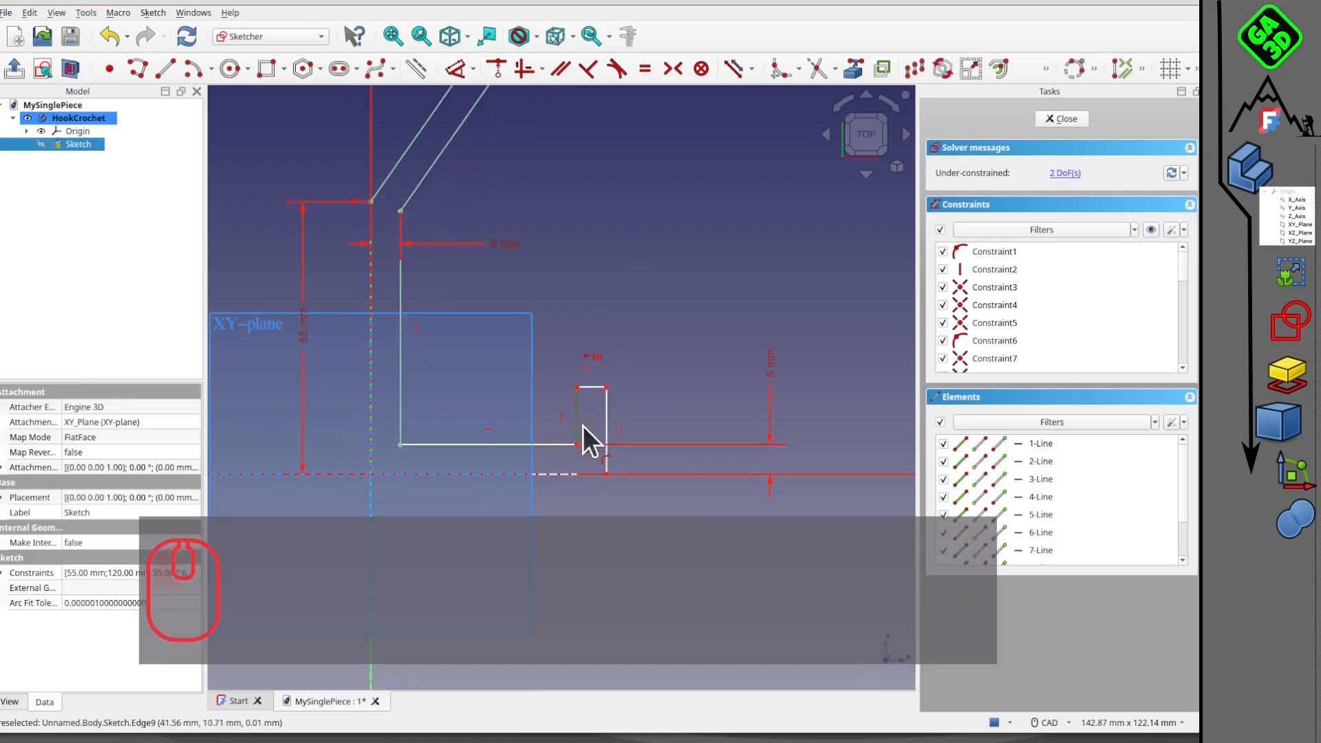
click(454, 68)
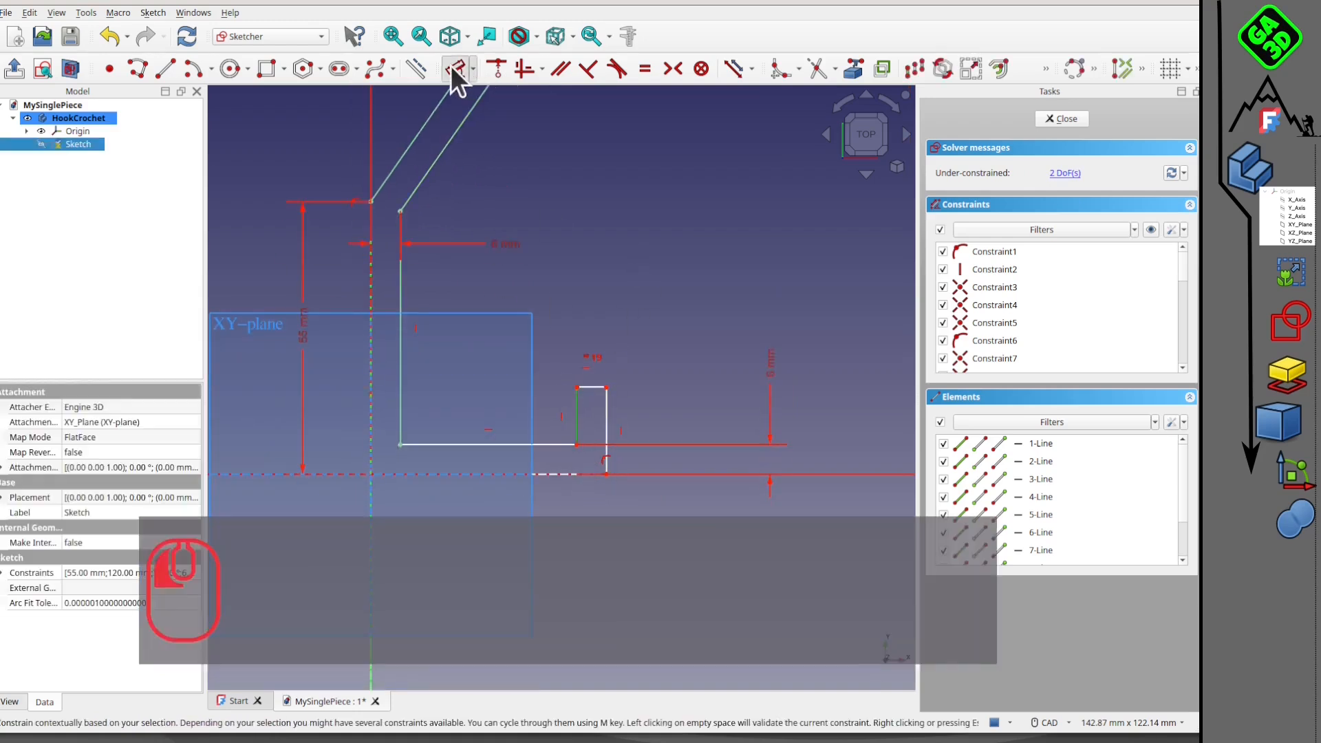
click(564, 265)
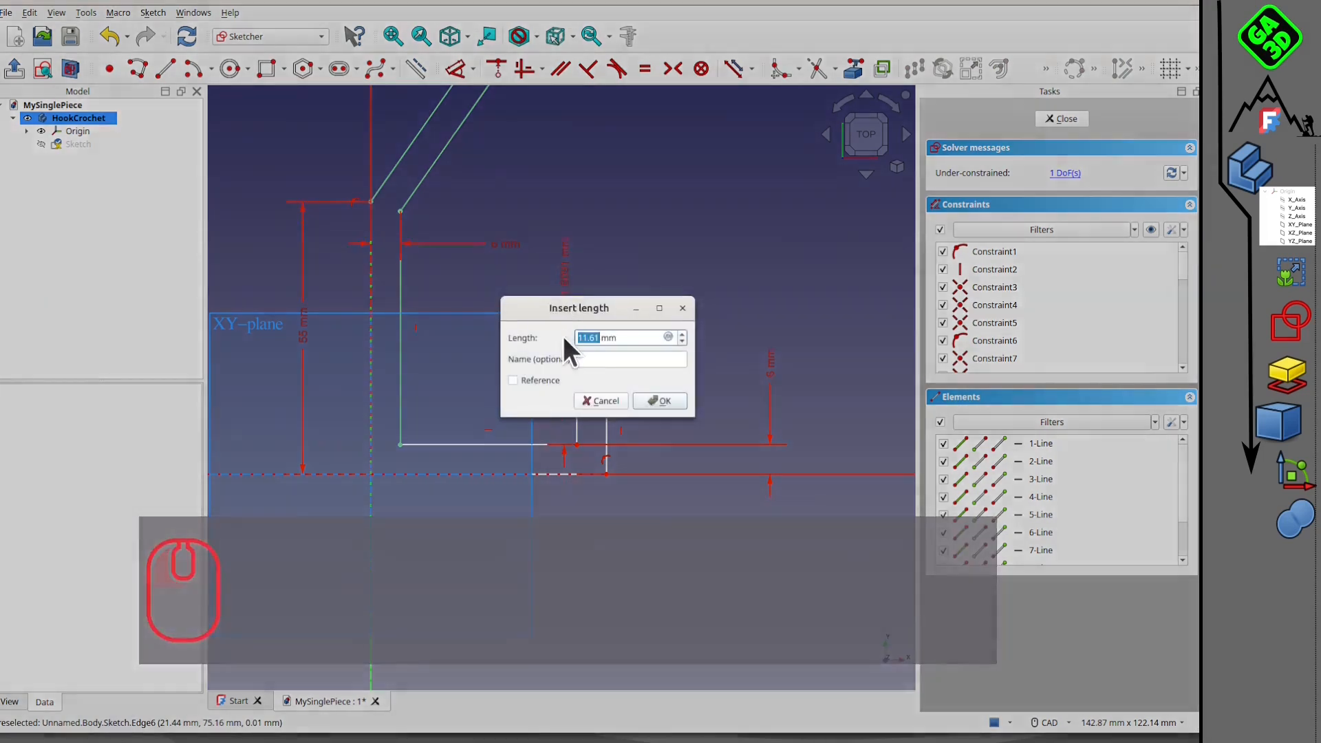
text(12)
key(Return)
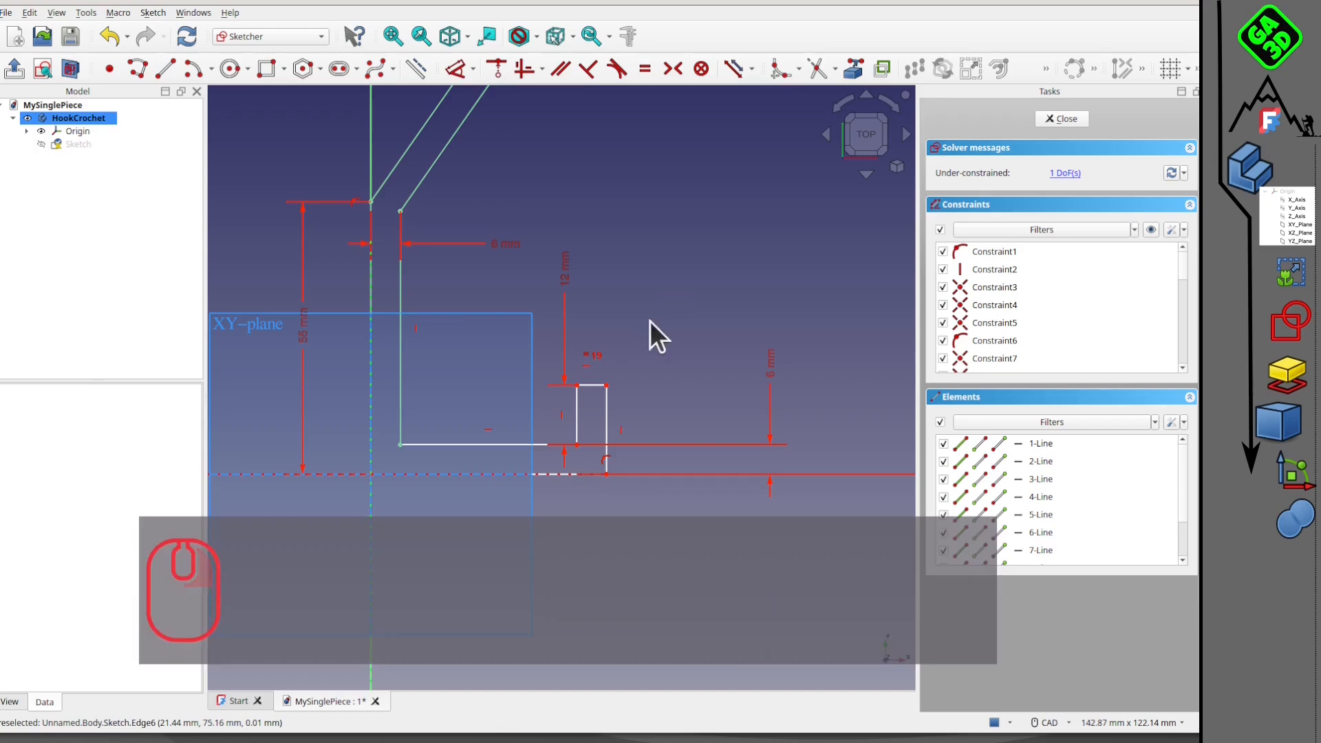
Step: Dimension the length of the profile's base line along the horizontal axis as 50 mm
click(555, 474)
scroll(555, 474, down, 5)
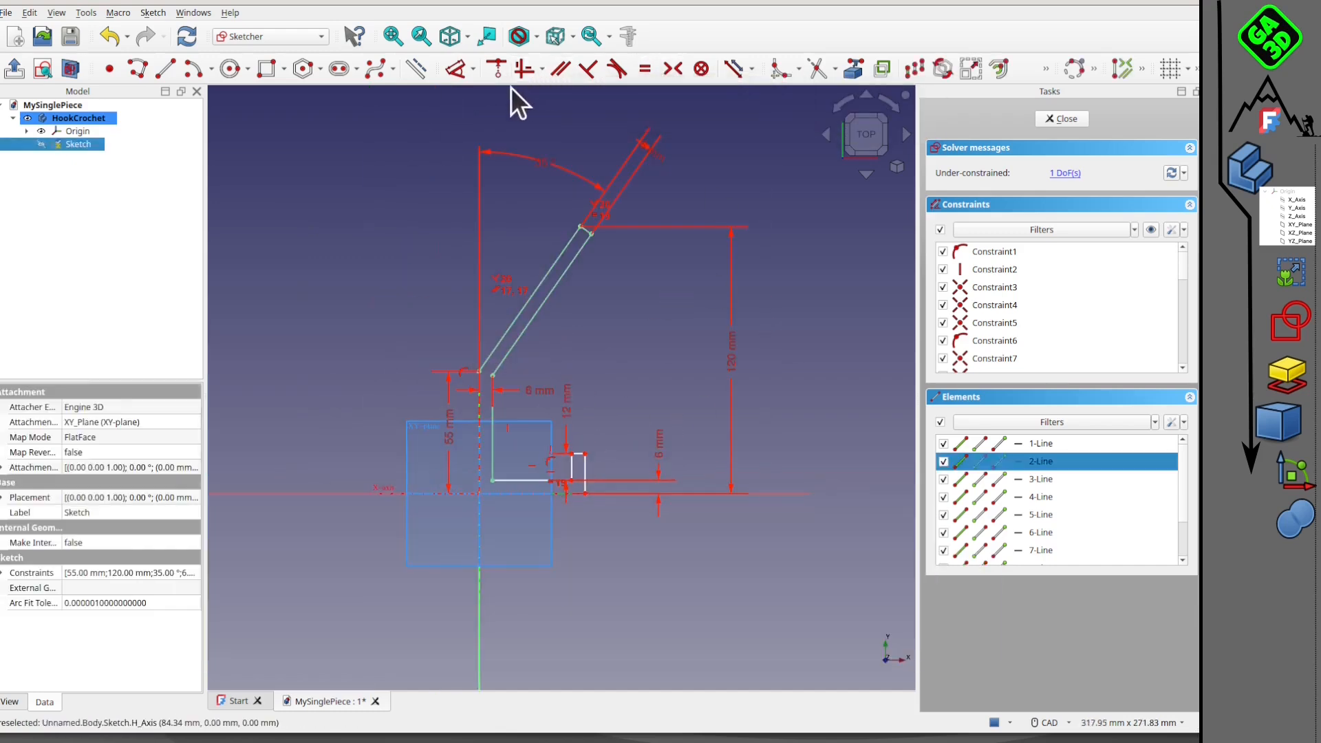
click(457, 69)
click(566, 613)
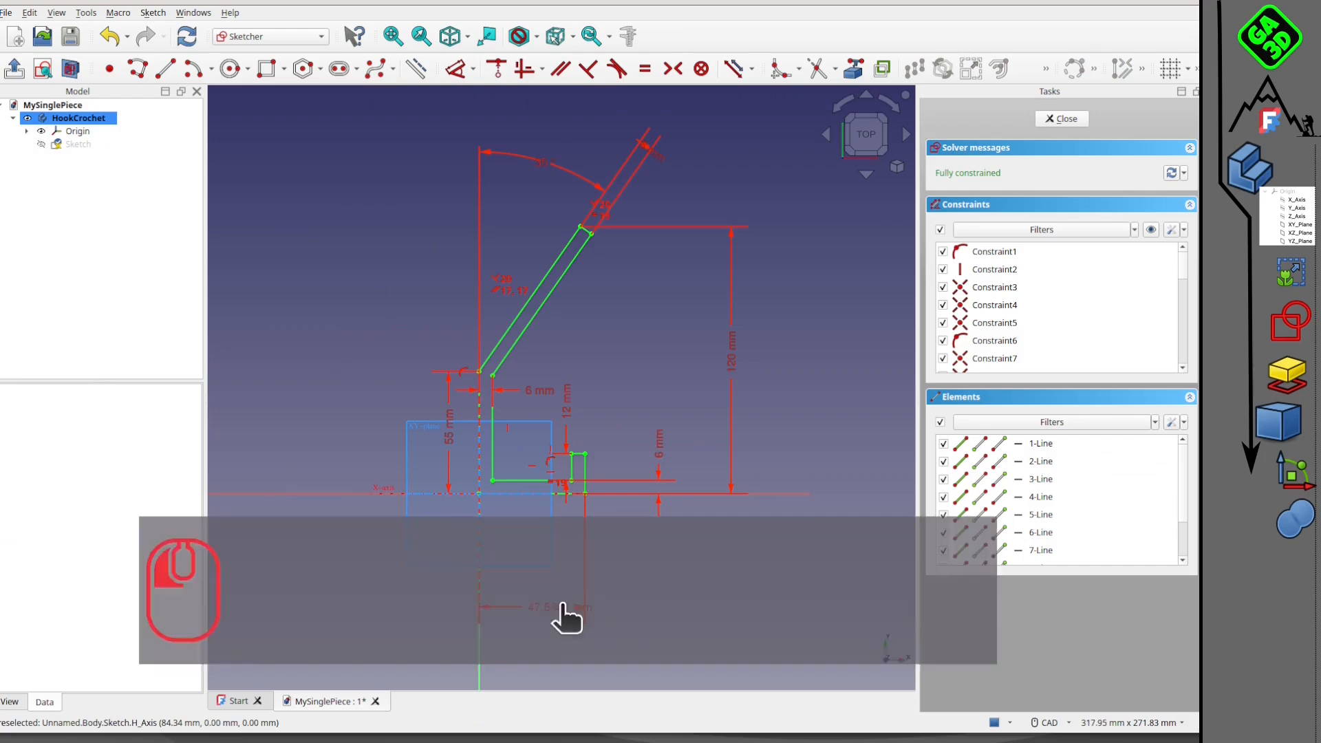
text(50)
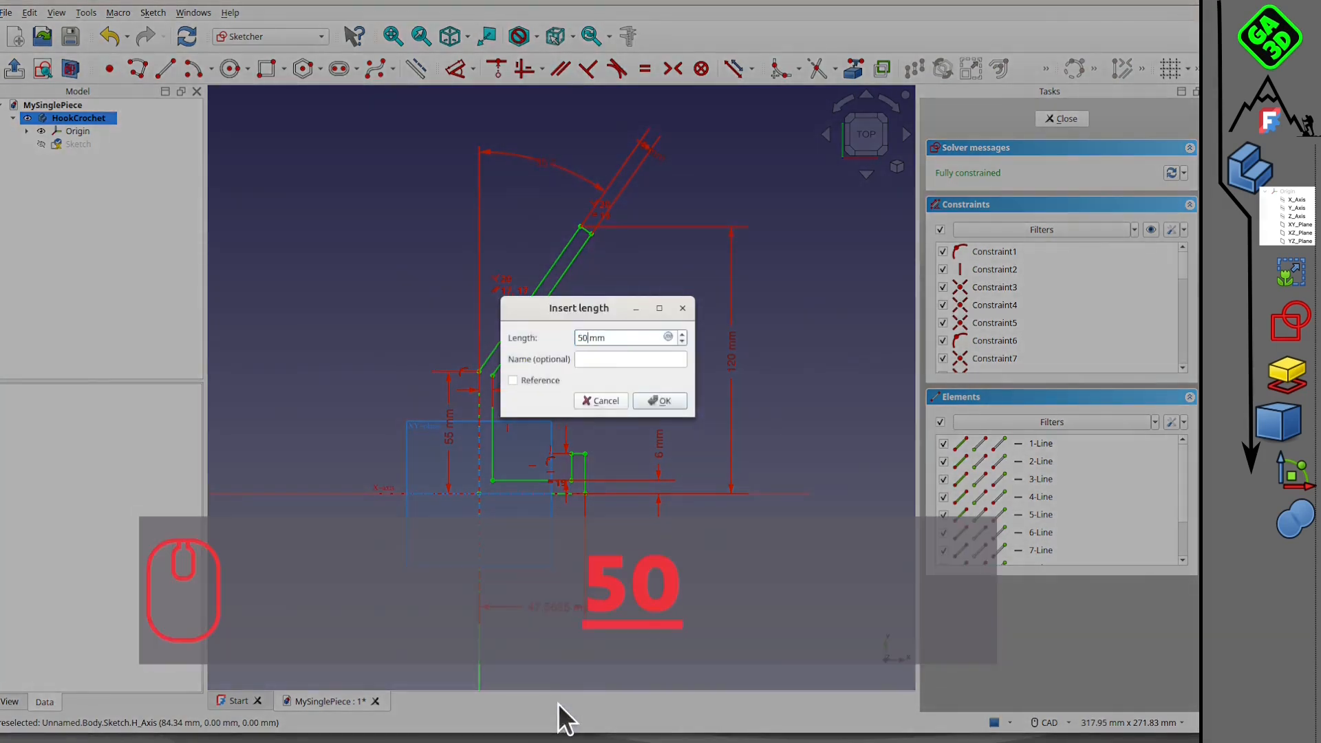
key(Return)
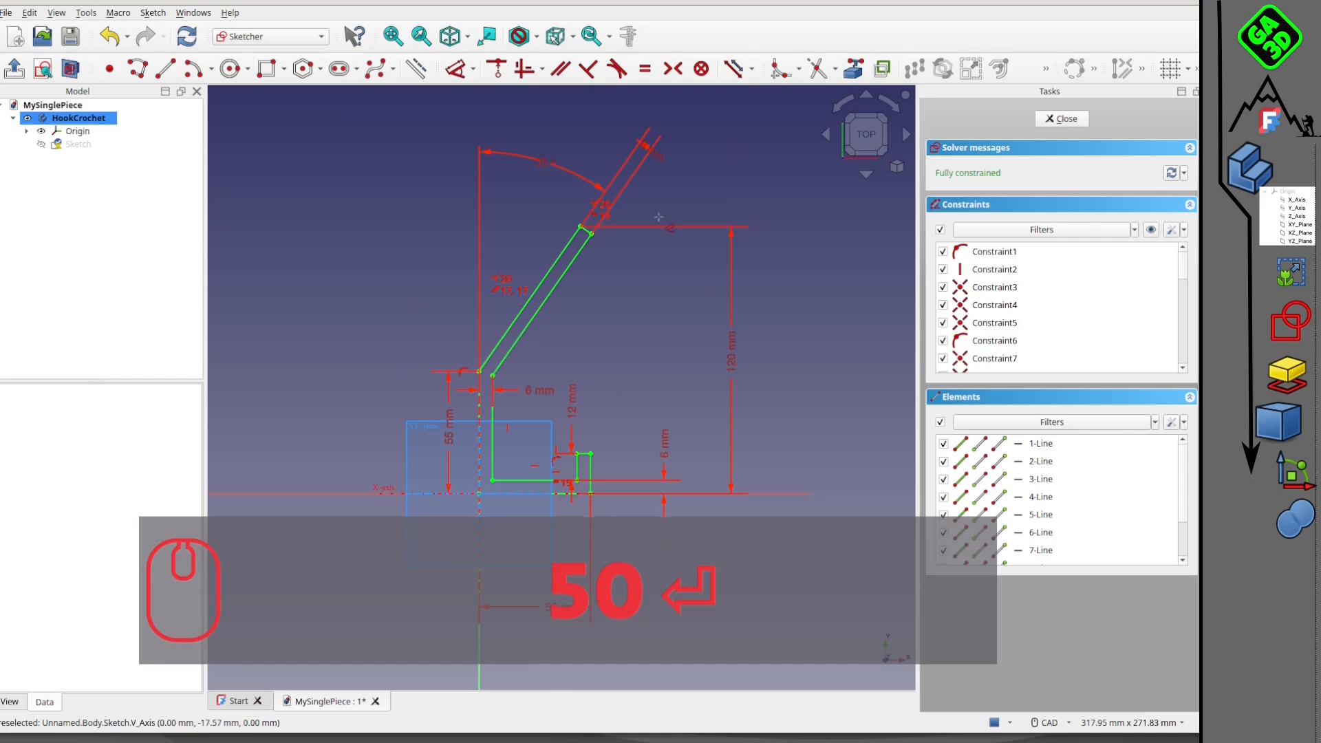
Step: Examine the hook profile, its dimensions and its constraint status from several angles
middle_drag(667, 371, 555, 398)
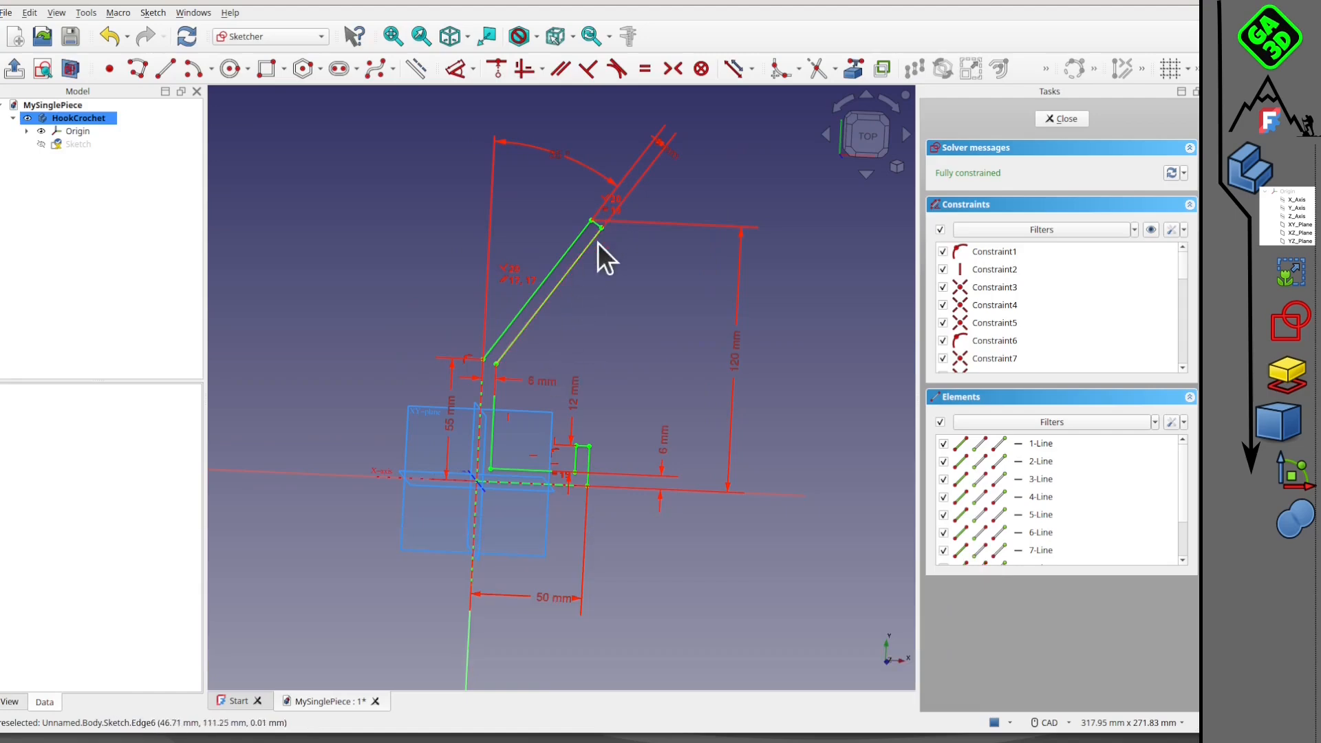
scroll(568, 238, up, 3)
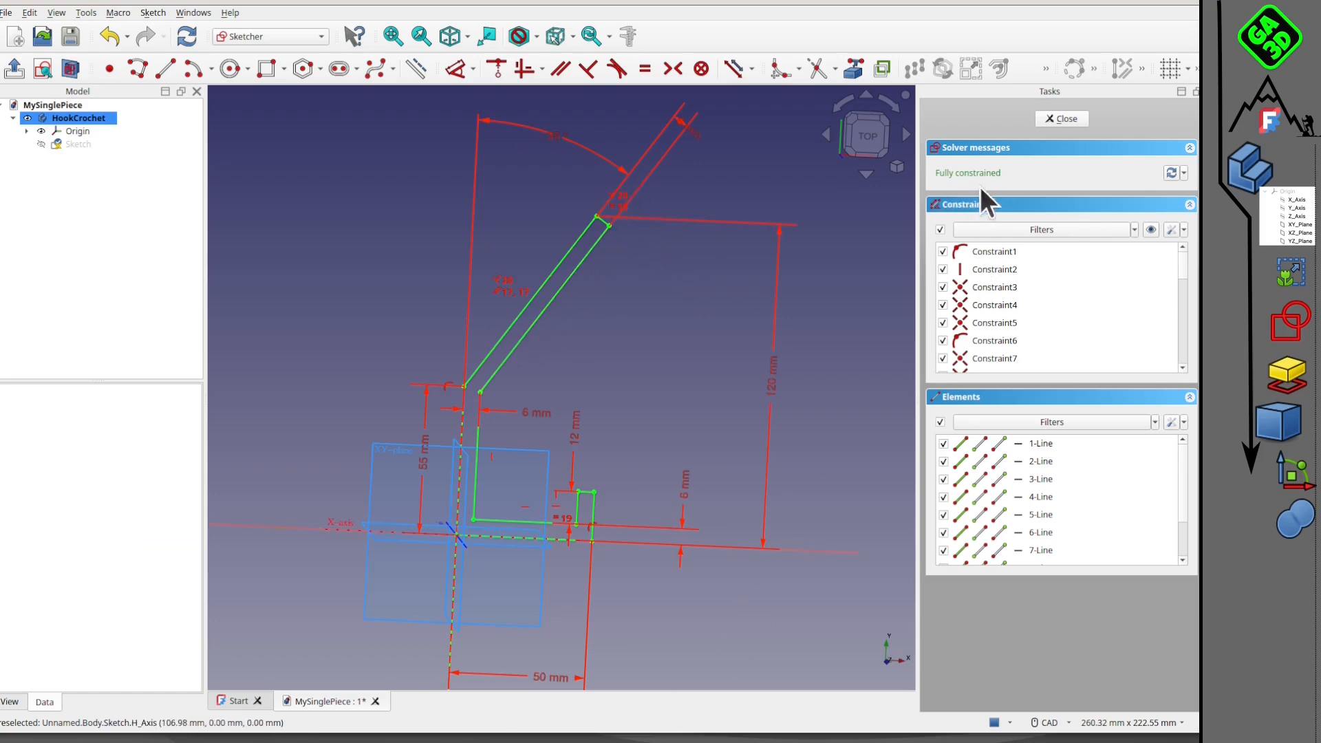
mouse_move(601, 473)
middle_down()
mouse_move(620, 428)
mouse_move(593, 385)
mouse_move(486, 339)
mouse_move(775, 431)
mouse_move(530, 342)
mouse_move(581, 365)
mouse_move(585, 398)
middle_up()
mouse_move(669, 370)
middle_down()
mouse_move(595, 403)
mouse_move(658, 398)
mouse_move(666, 377)
middle_up()
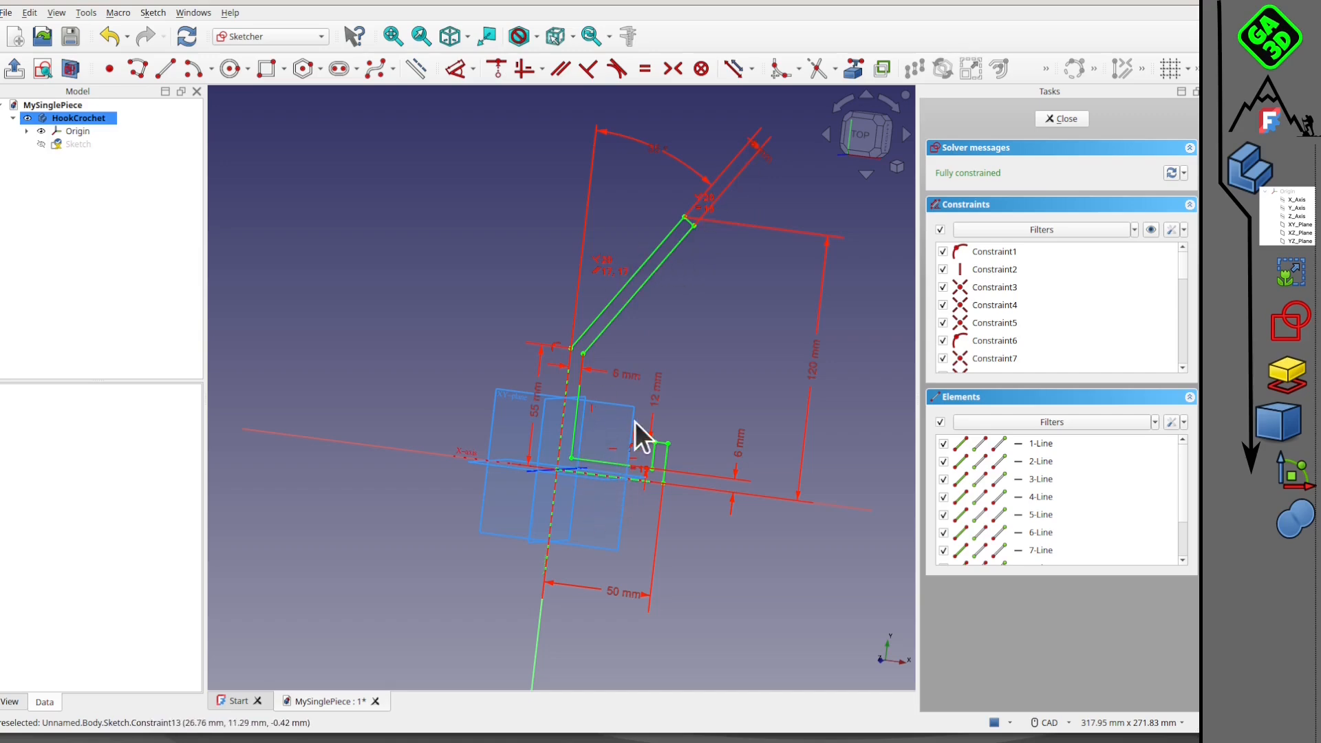
scroll(654, 451, up, 1)
mouse_move(614, 430)
middle_down()
mouse_move(846, 406)
mouse_move(649, 452)
mouse_move(577, 412)
middle_up()
mouse_move(620, 340)
middle_down()
mouse_move(640, 342)
mouse_move(597, 415)
middle_up()
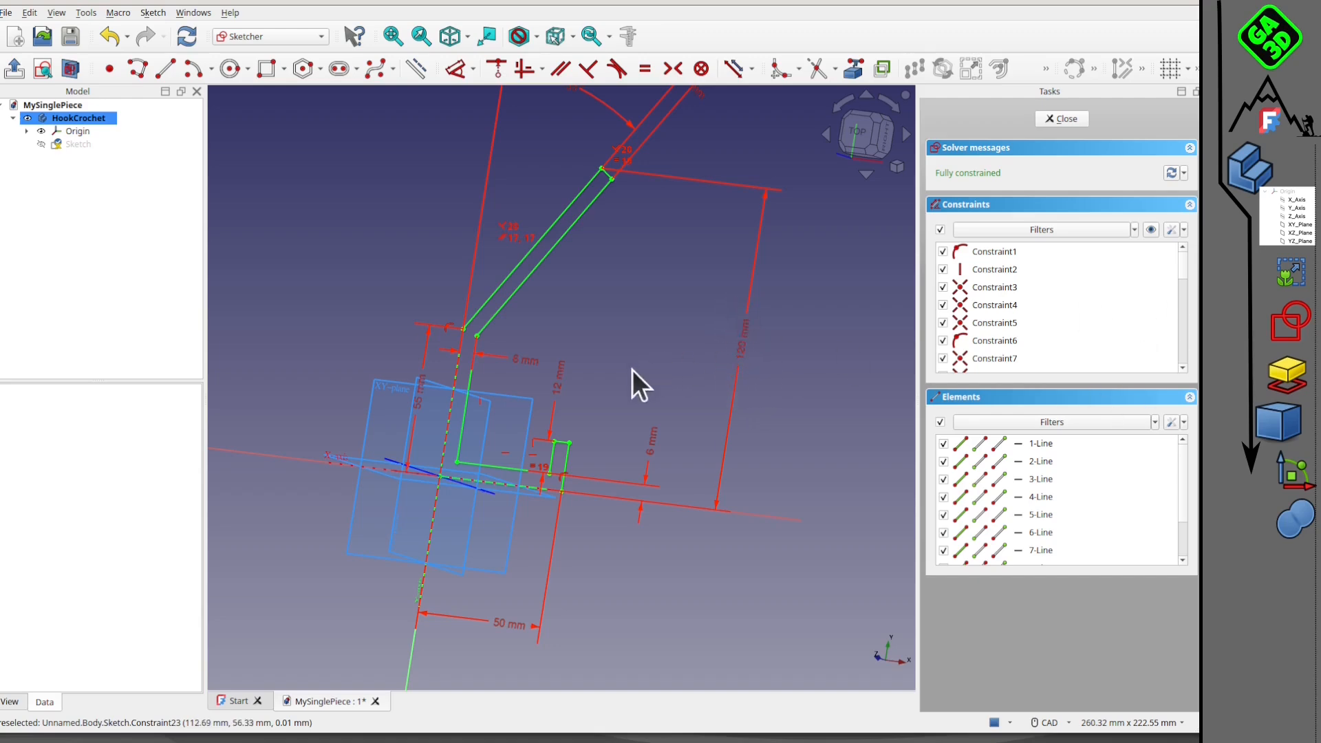
mouse_move(600, 362)
middle_down()
mouse_move(622, 360)
mouse_move(590, 258)
mouse_move(674, 353)
mouse_move(621, 365)
middle_up()
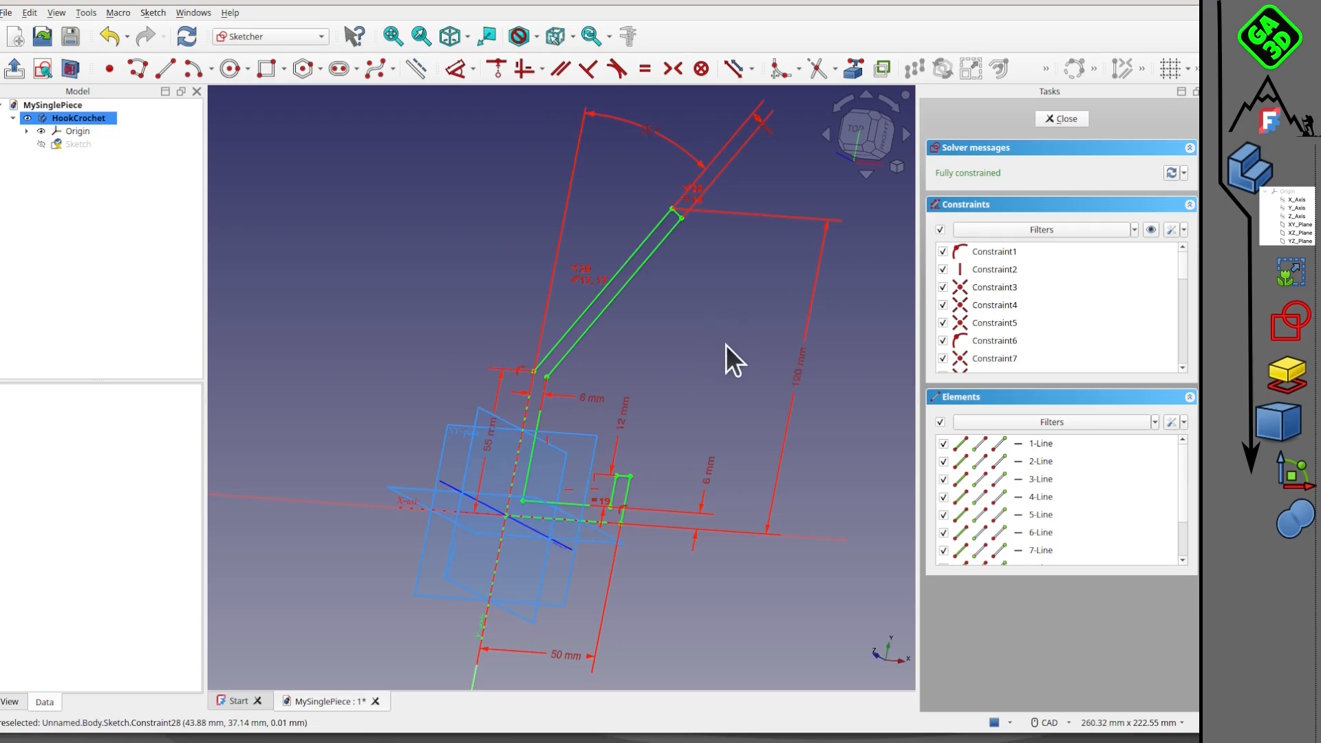
mouse_move(704, 352)
middle_down()
mouse_move(687, 365)
mouse_move(642, 360)
mouse_move(667, 360)
mouse_move(657, 348)
mouse_move(701, 369)
mouse_move(720, 354)
mouse_move(686, 334)
mouse_move(628, 369)
mouse_move(672, 378)
mouse_move(688, 364)
mouse_move(669, 359)
middle_up()
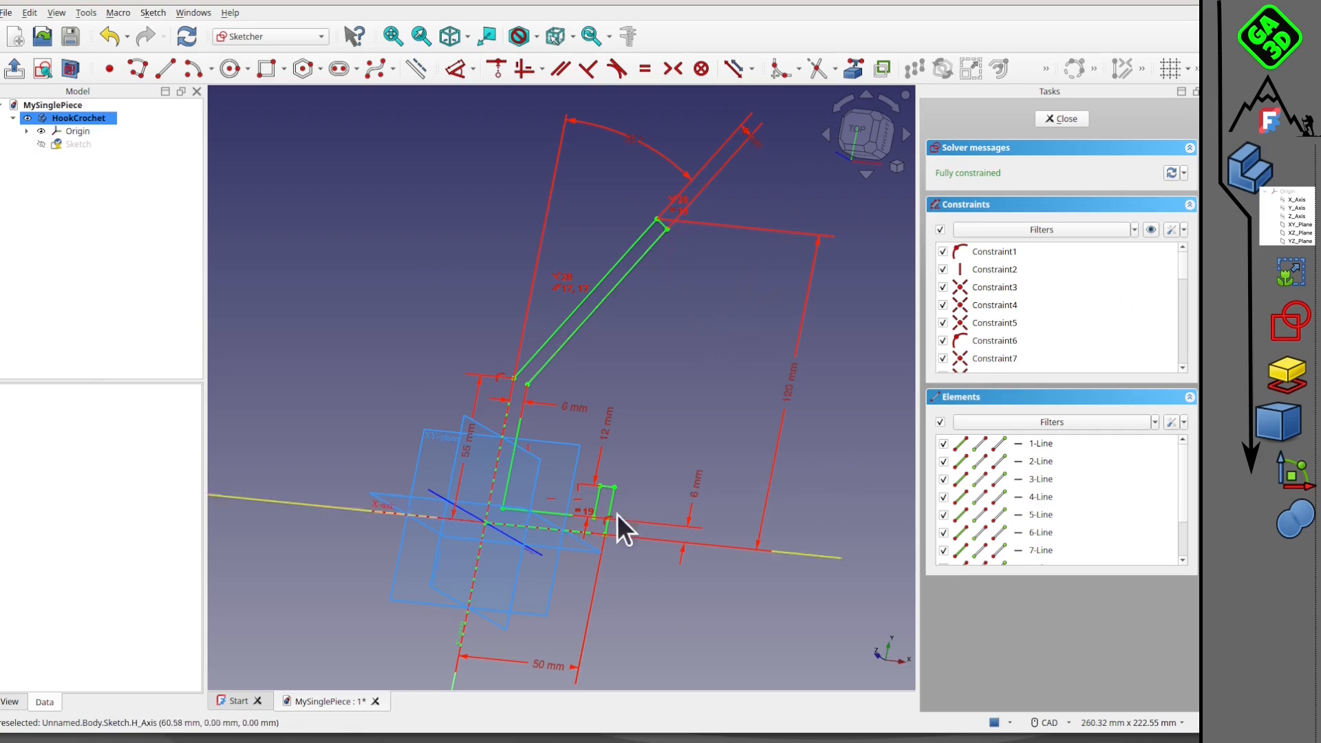
Step: Finish editing the sketch and hide the body's Origin
click(1070, 118)
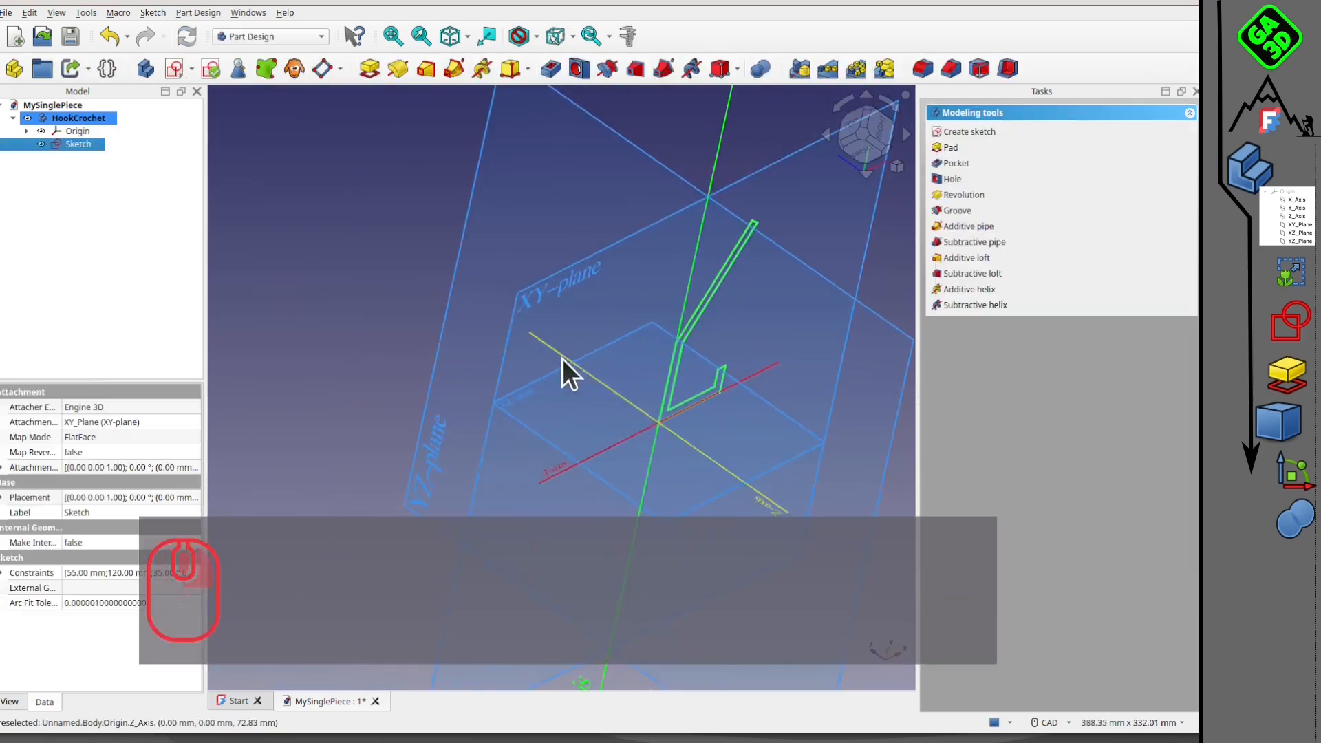
click(40, 130)
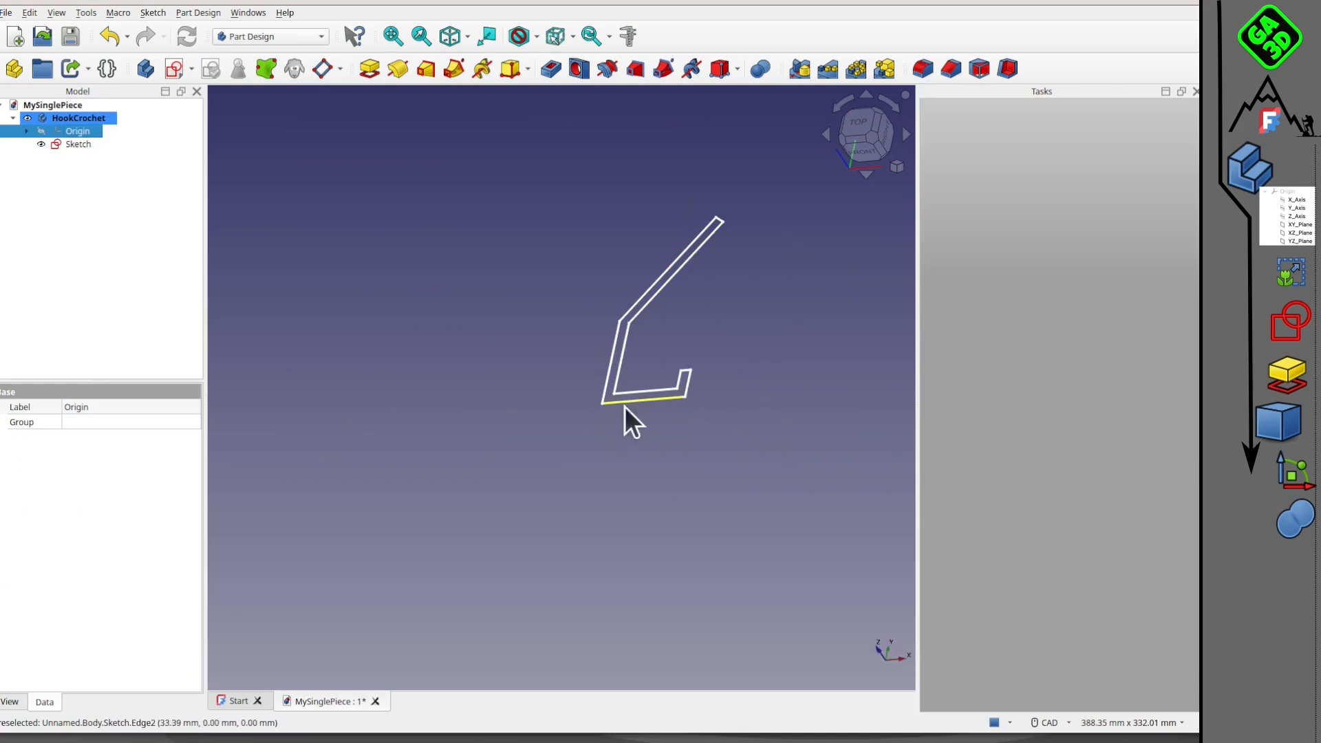
middle_drag(663, 412, 468, 432)
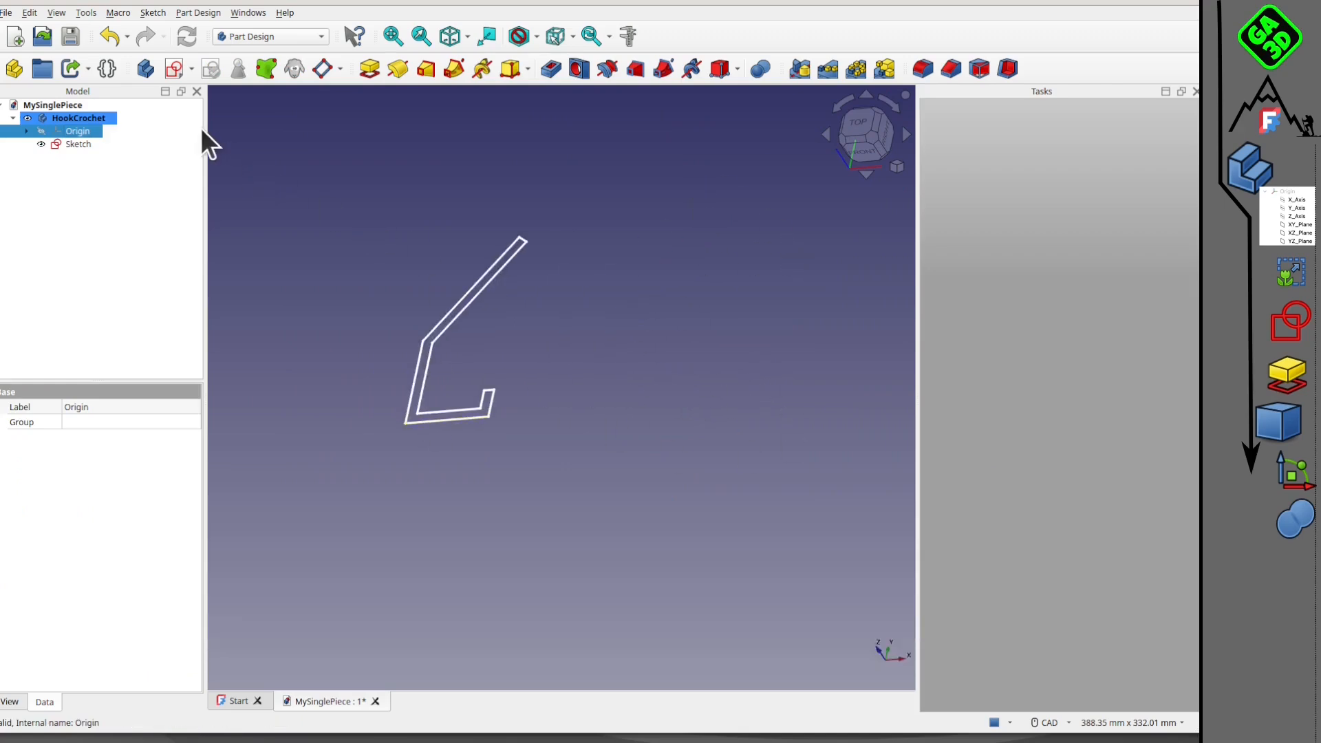
Step: Pad the hook profile sketch to a length of 15 mm and inspect the resulting solid
click(78, 144)
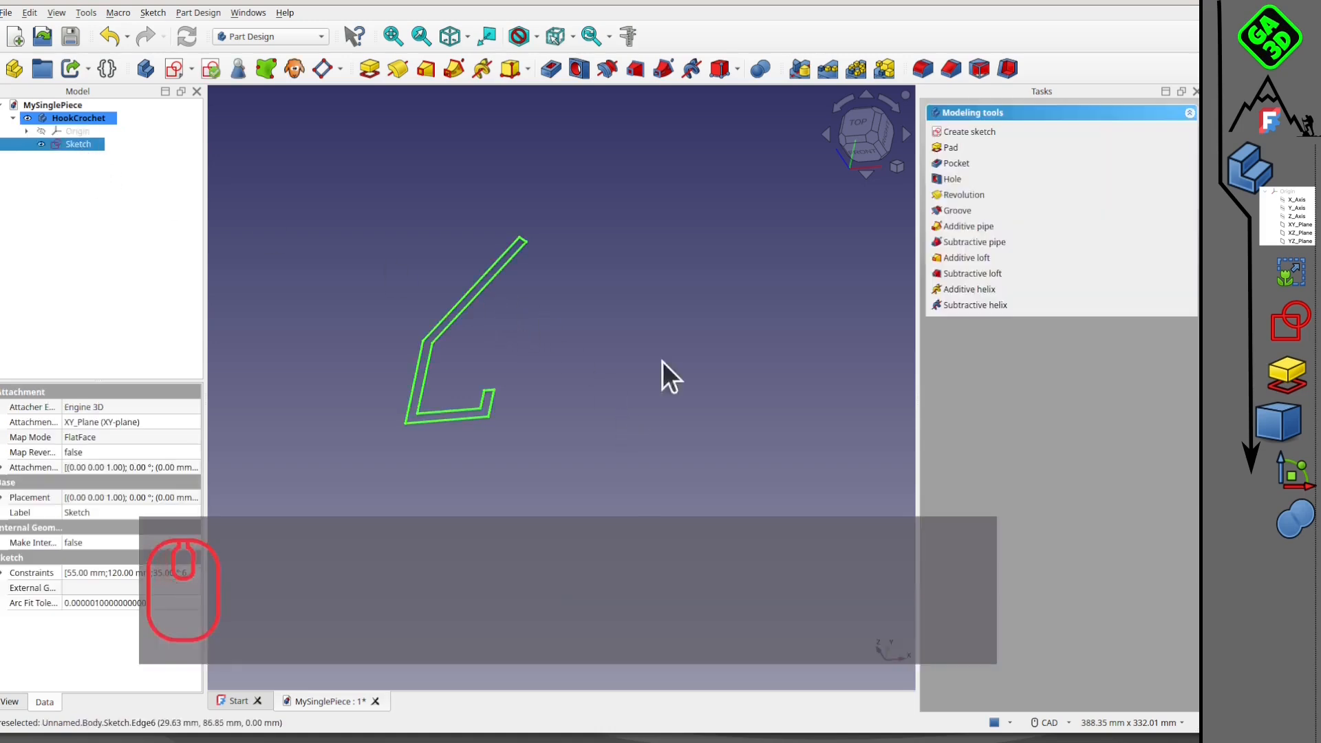
scroll(439, 341, up, 1)
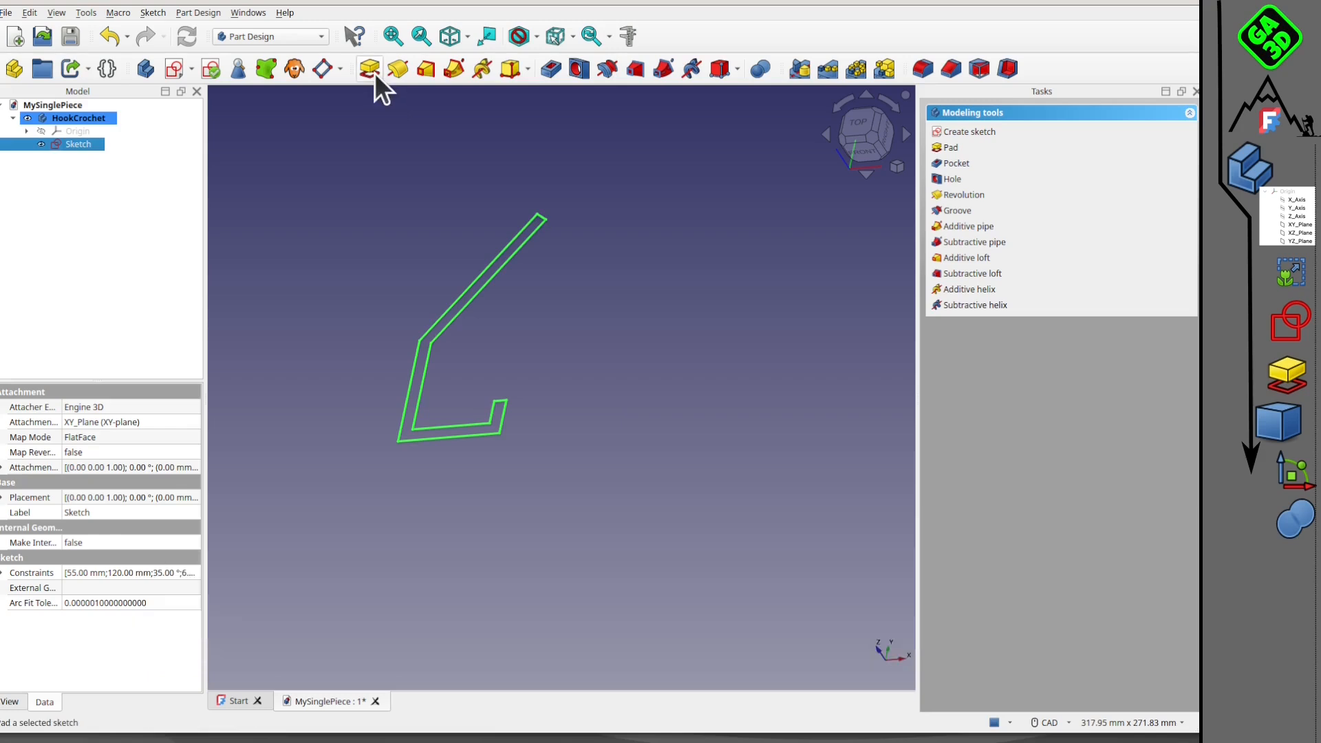
click(369, 69)
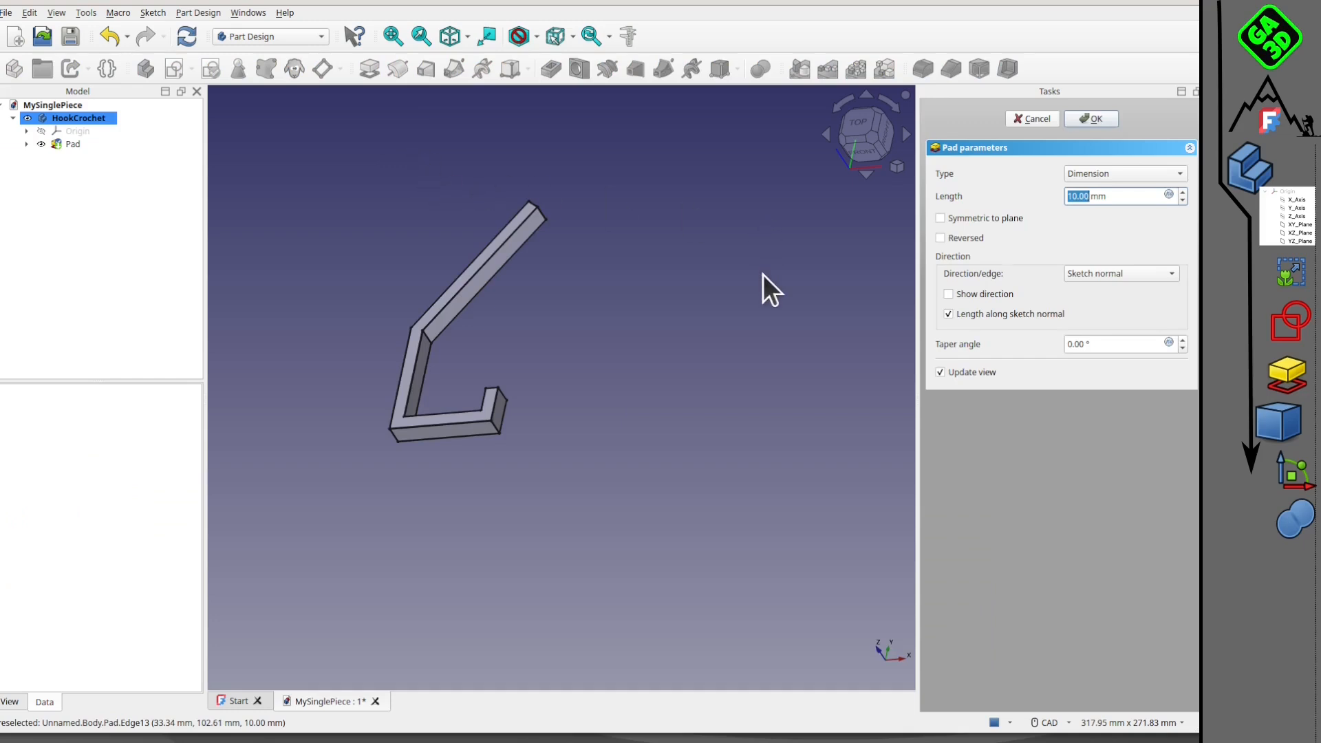
text(15)
click(1100, 122)
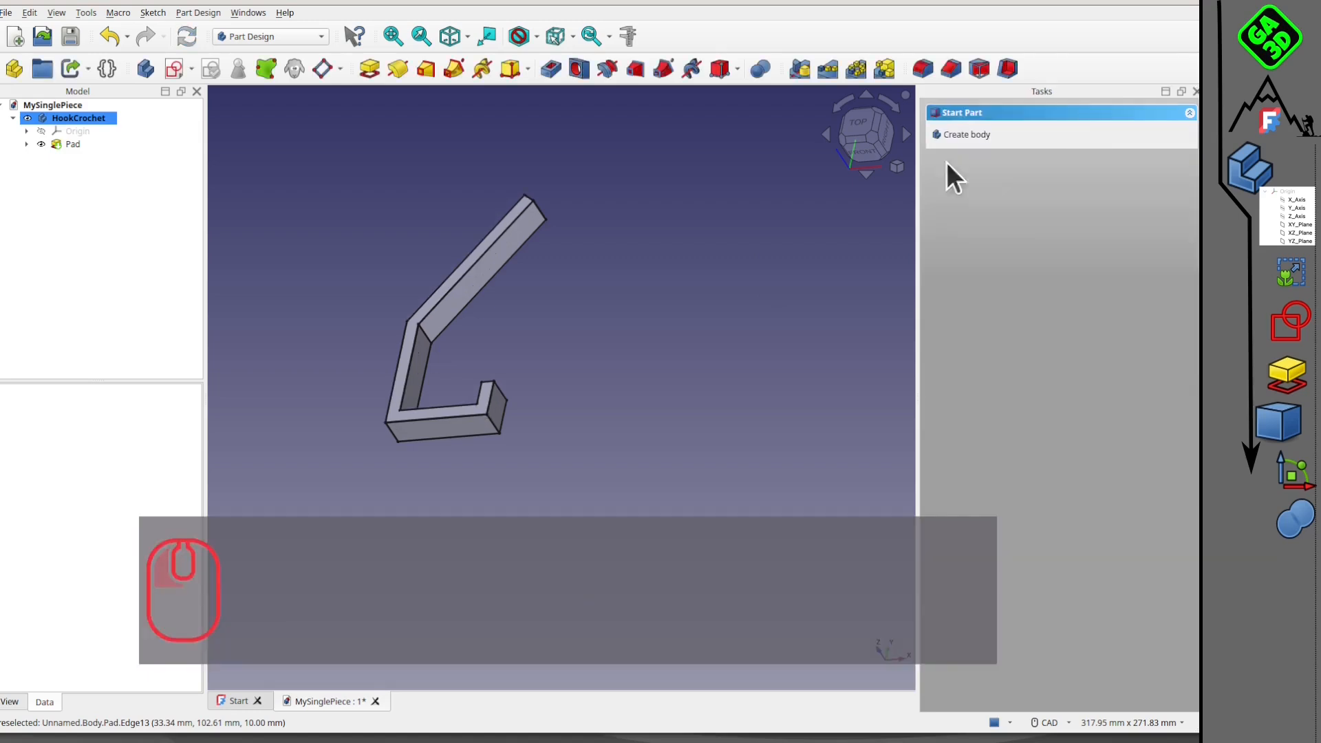
middle_drag(566, 315, 547, 335)
scroll(499, 324, up, 3)
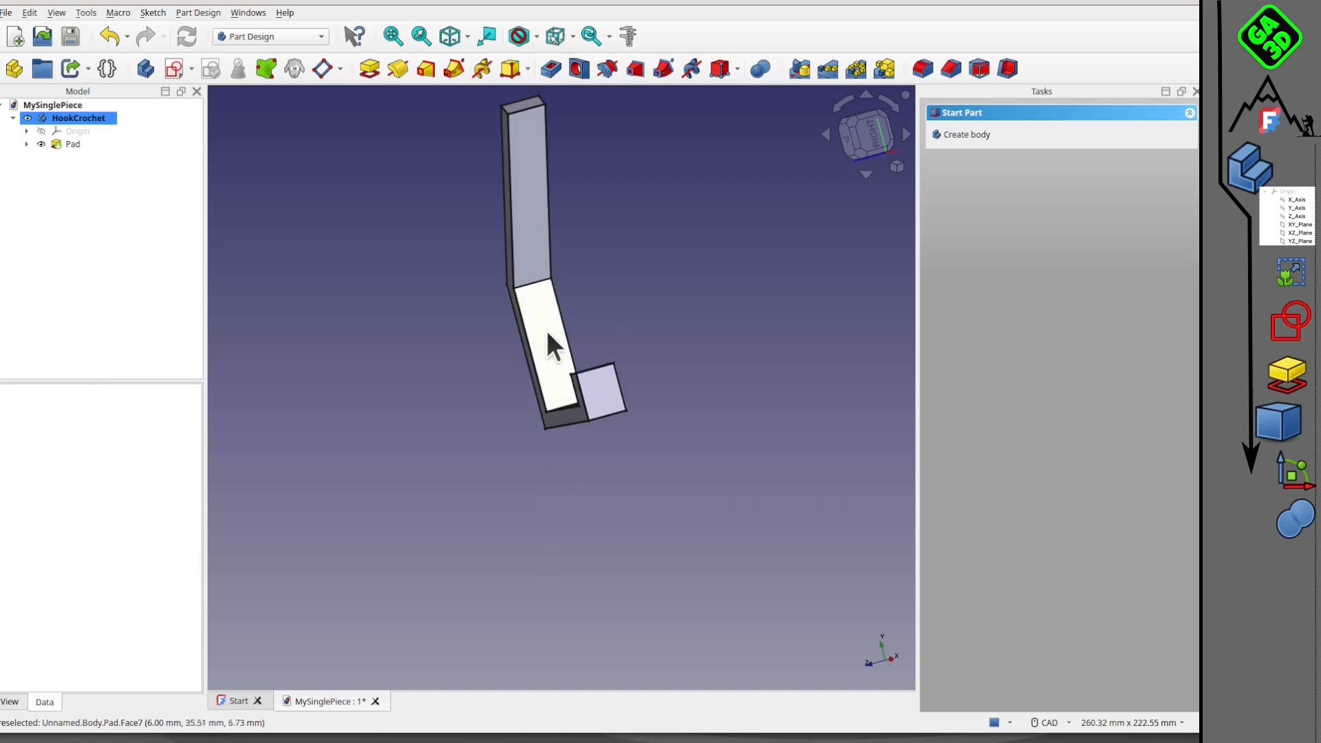
Step: Create a new sketch on the inner face of the hook's straight upright section
middle_drag(542, 340, 422, 303)
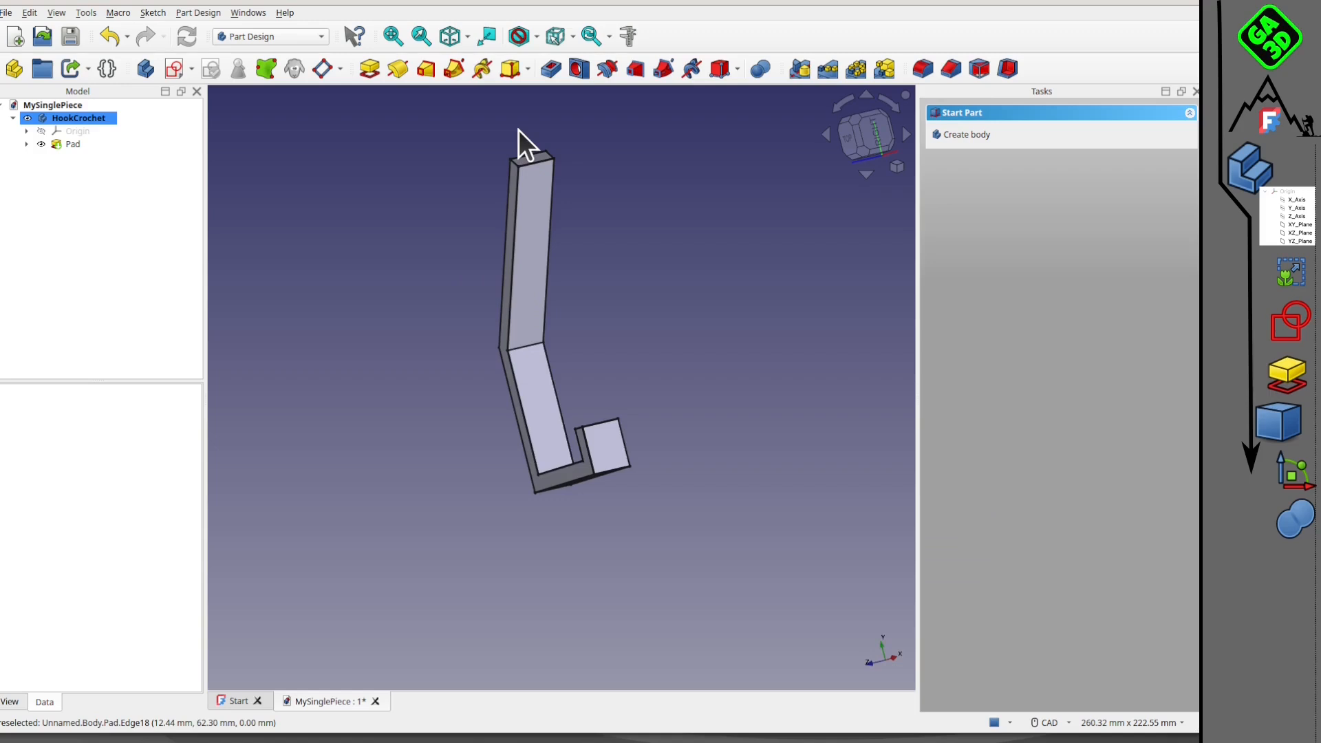
click(882, 138)
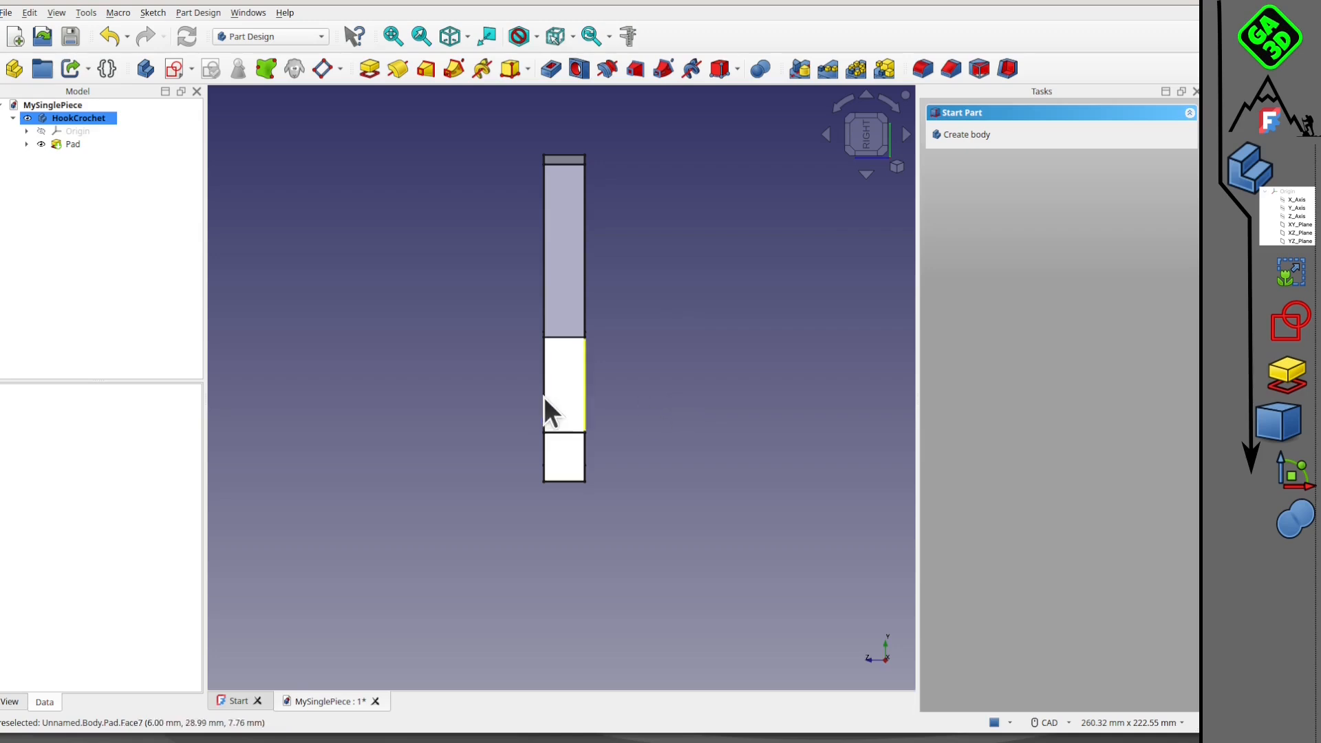
click(551, 384)
middle_drag(434, 372, 556, 367)
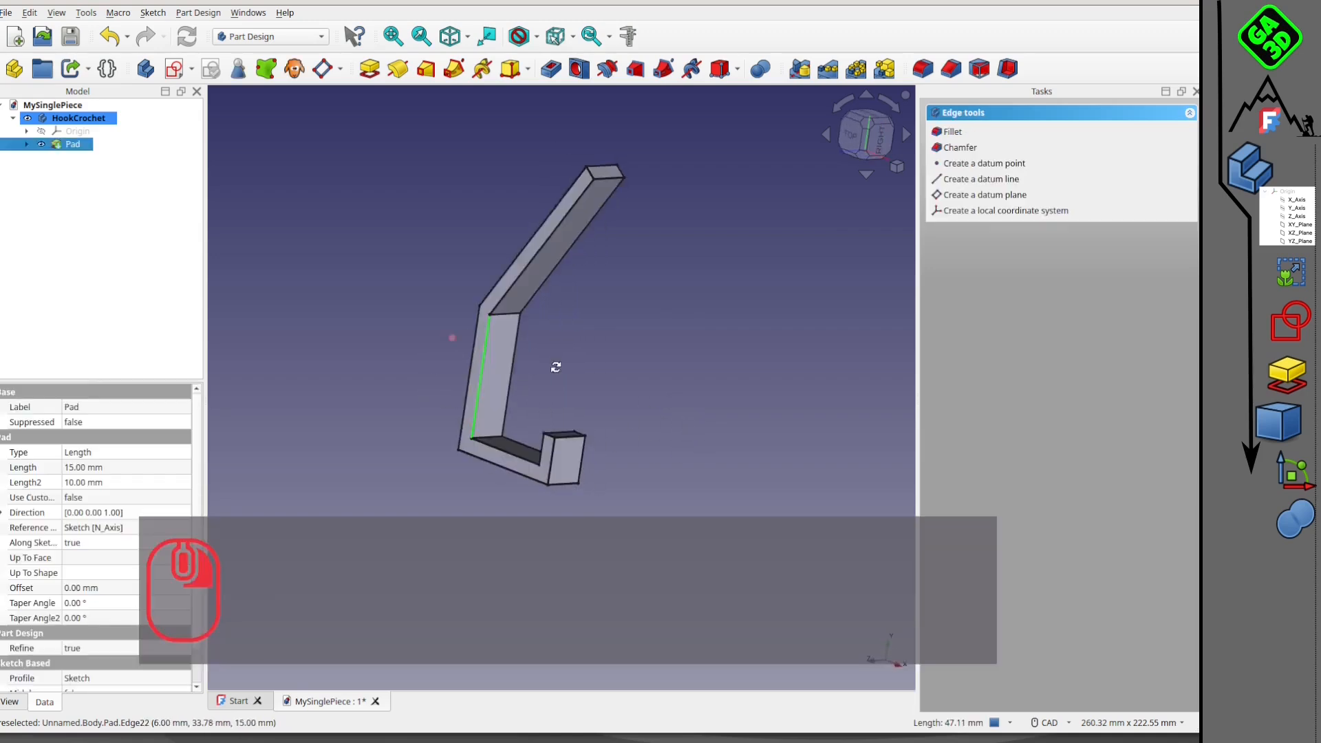
click(596, 323)
scroll(509, 356, up, 3)
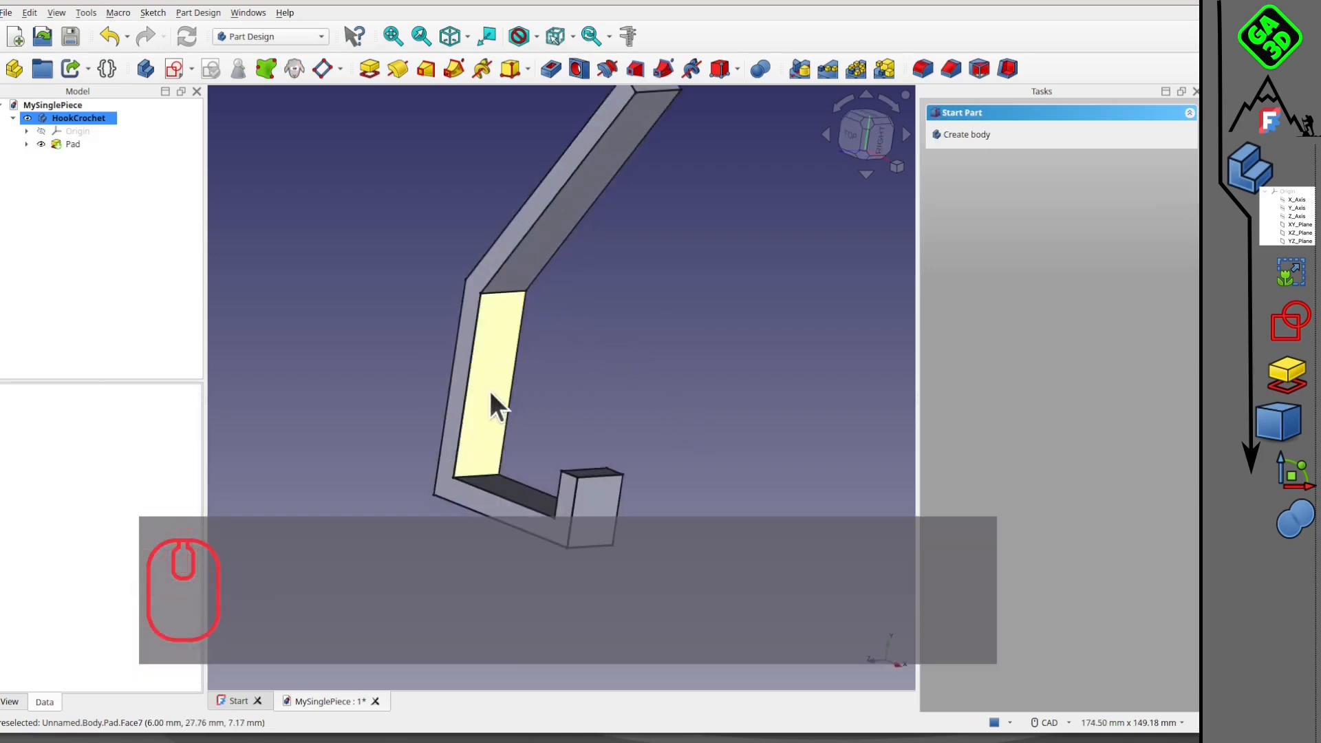
click(491, 377)
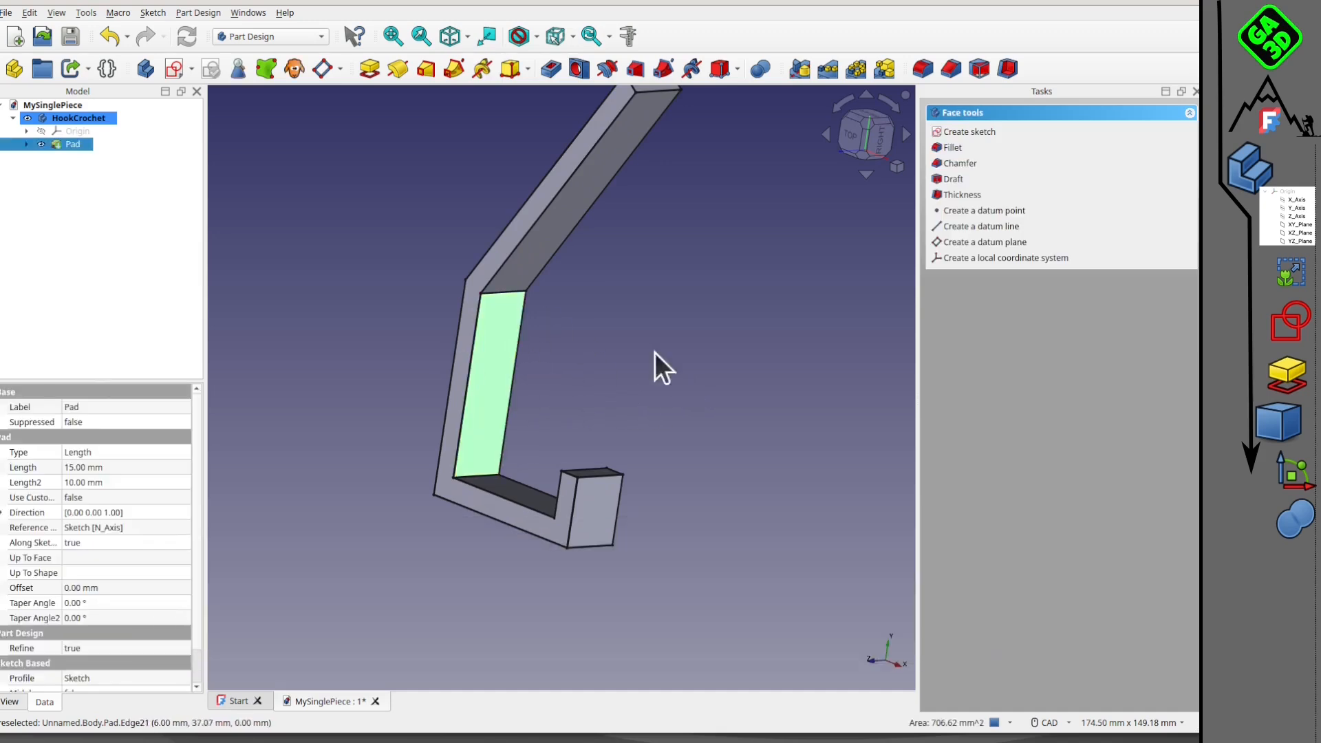
click(173, 68)
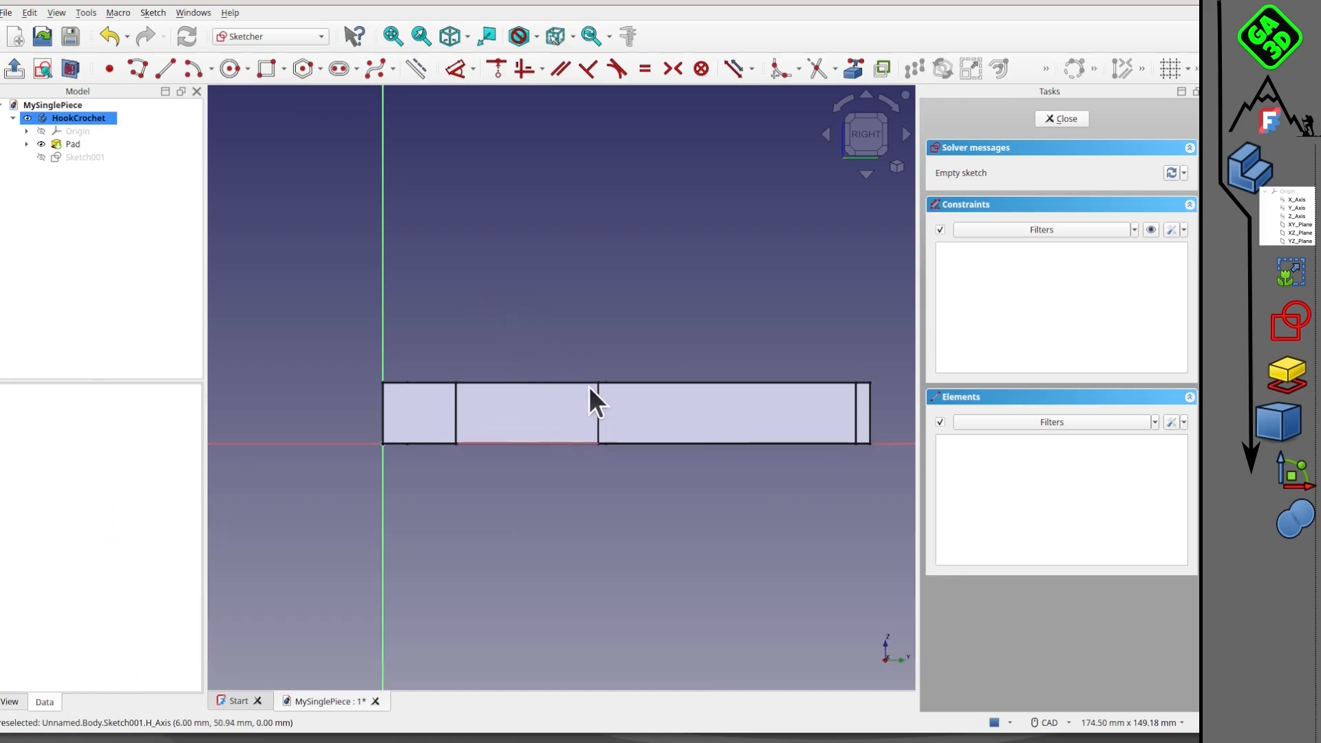
Step: Display the model as wireframe and link the two long edges of the sketch face as external geometry
key(v)
key(3)
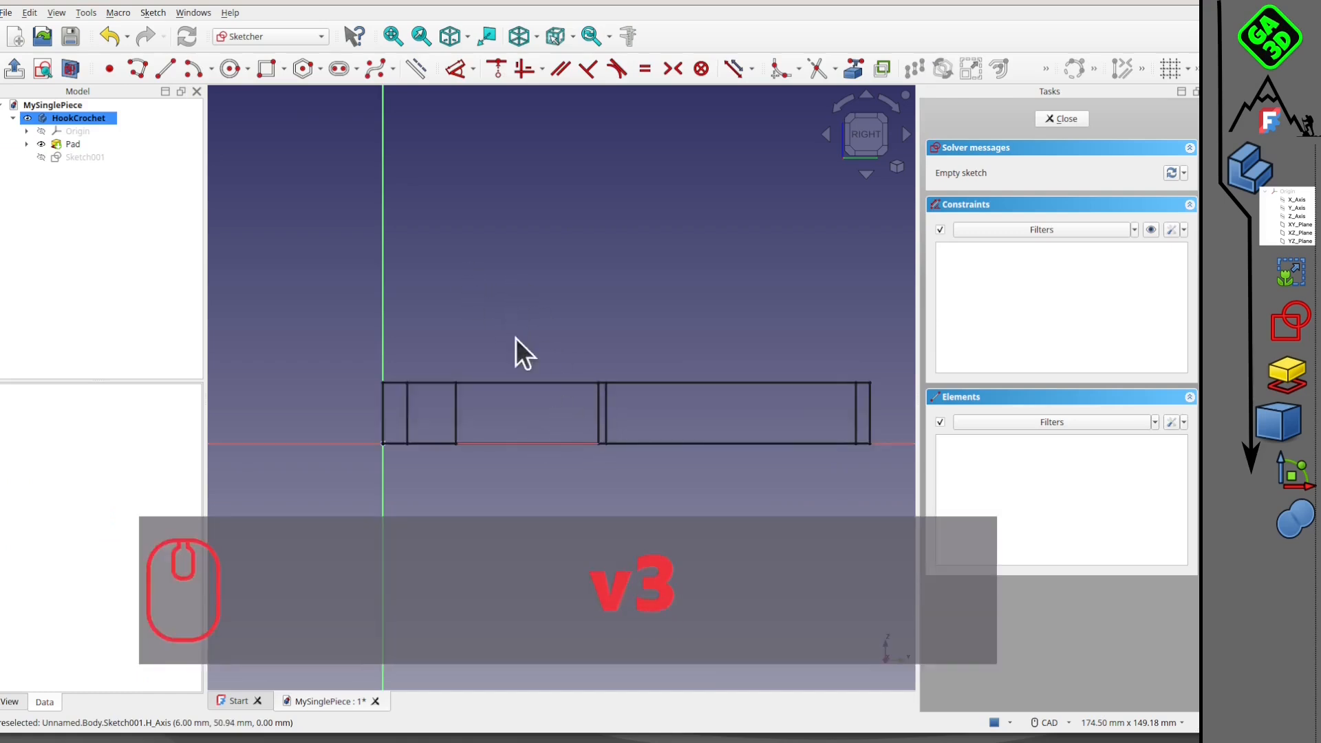
mouse_move(516, 307)
middle_down()
mouse_move(613, 365)
mouse_move(614, 394)
middle_up()
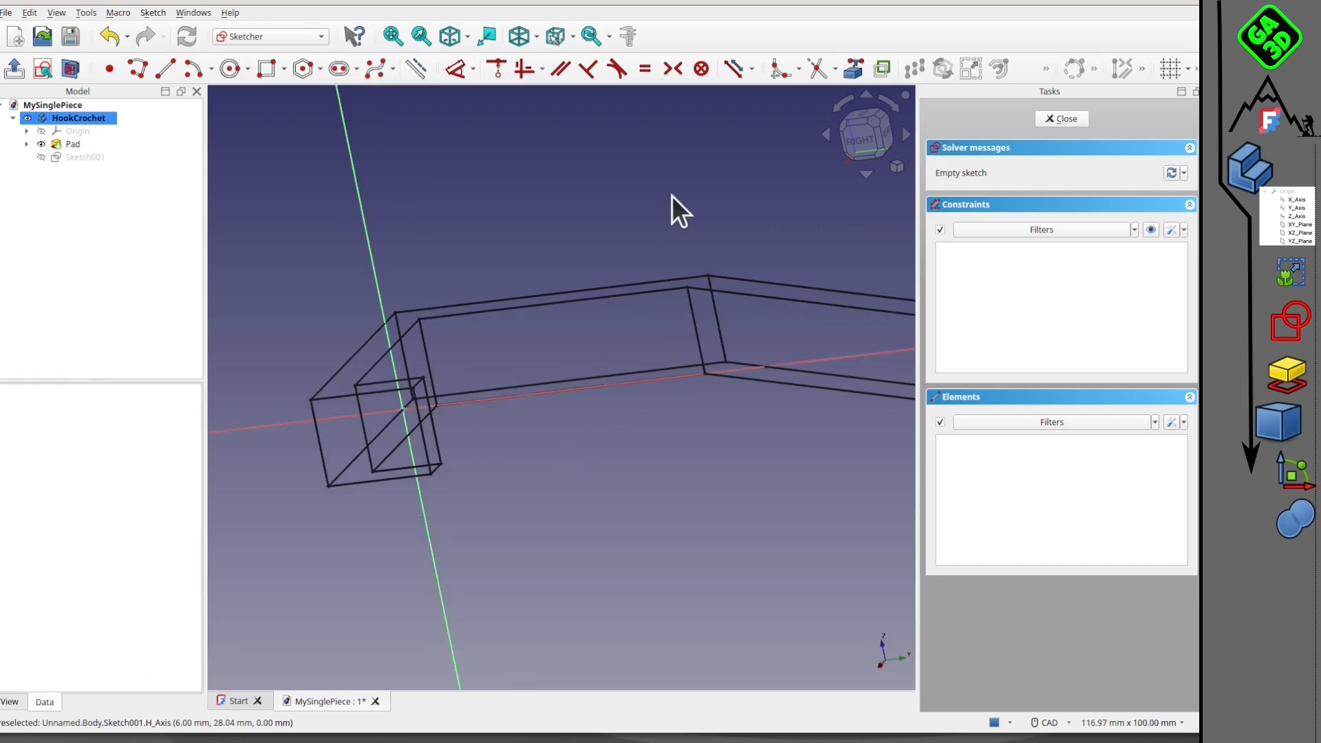
click(856, 68)
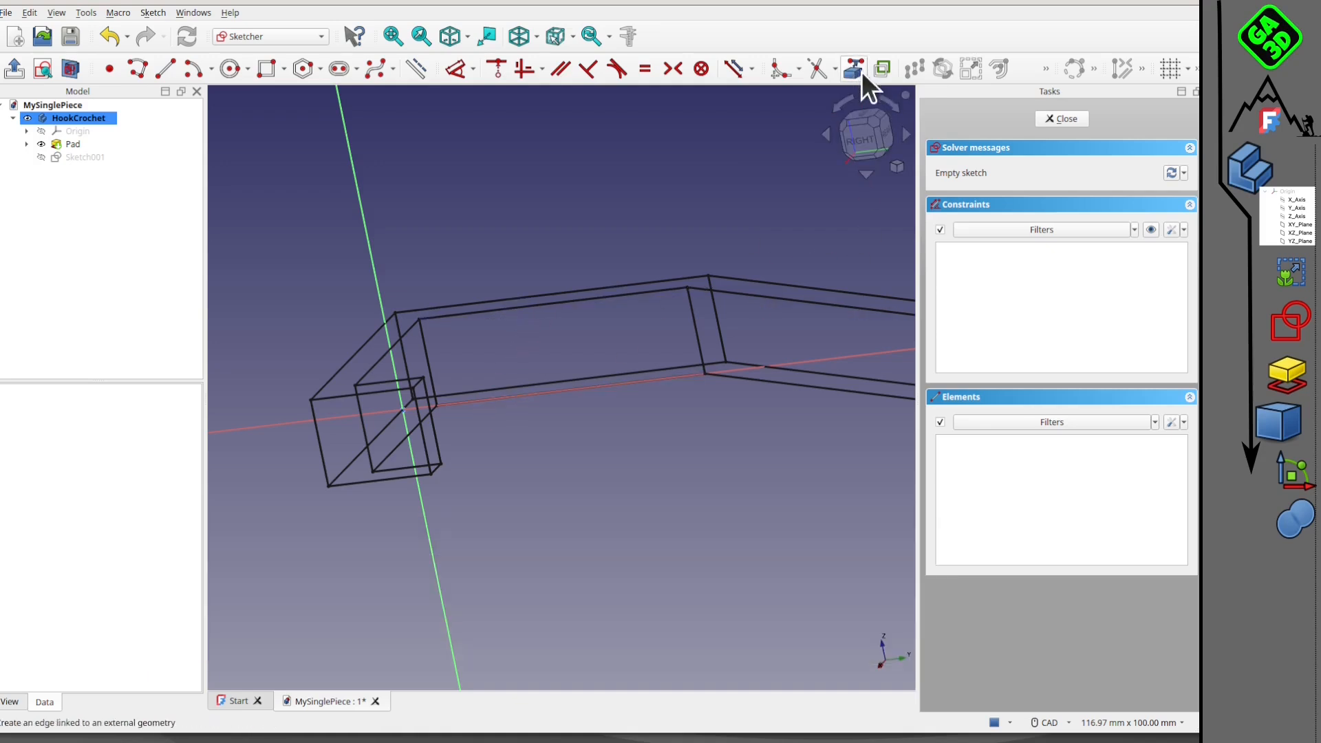
click(550, 303)
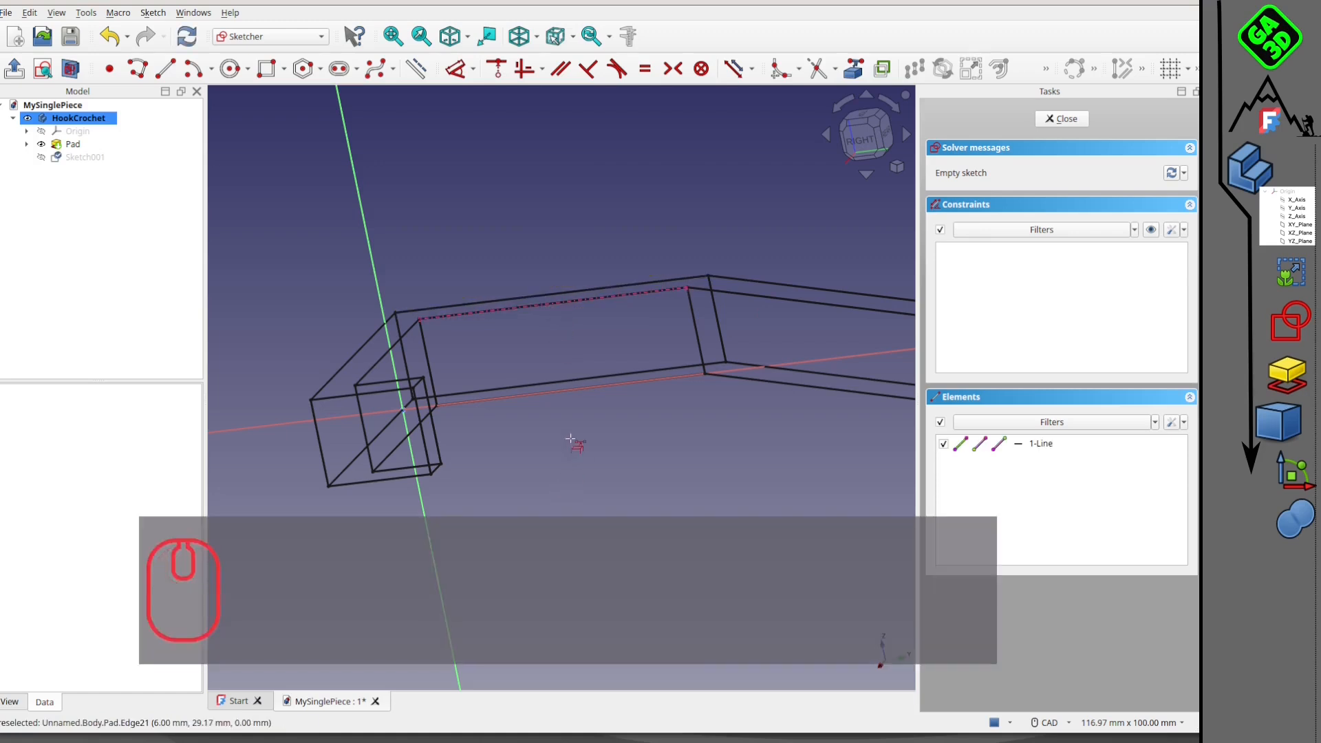
click(562, 389)
scroll(644, 444, up, 1)
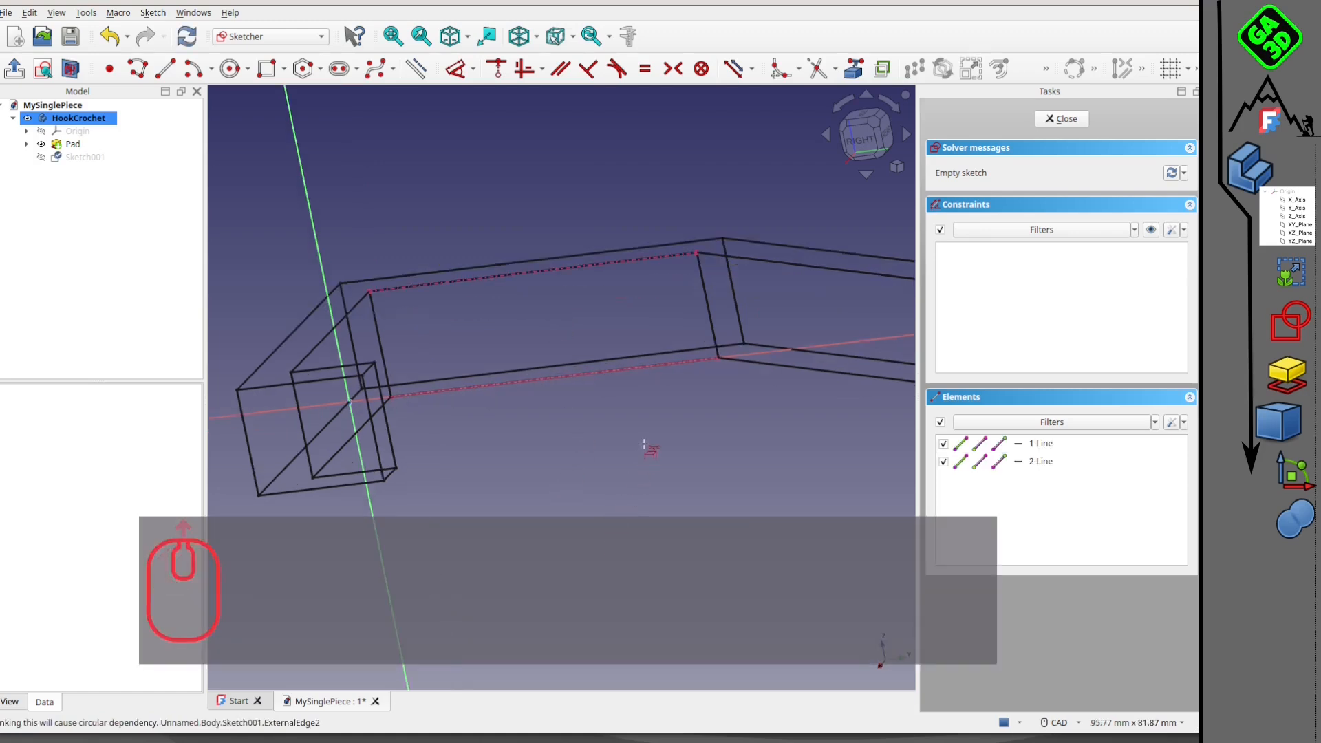
right_click(604, 436)
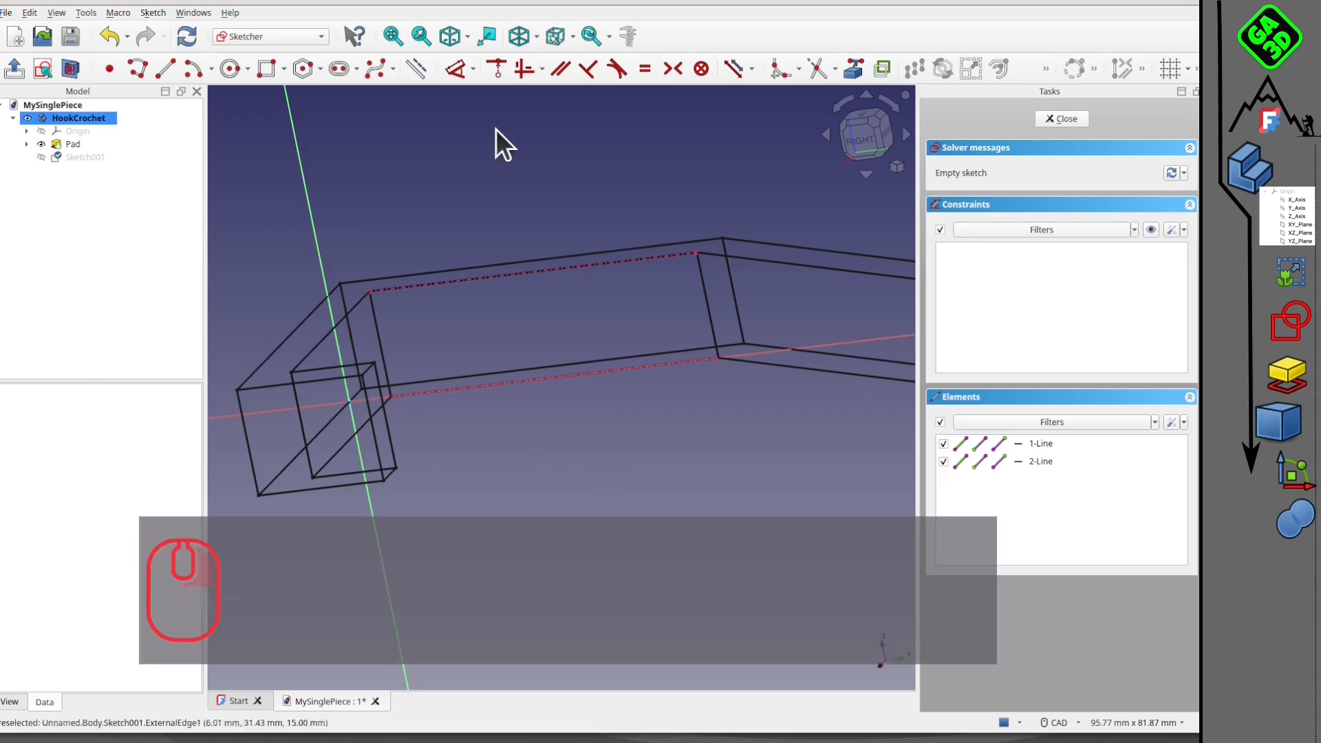
Step: Draw a small circle on the face between the two linked external edges
click(229, 68)
click(546, 330)
click(563, 321)
right_click(650, 409)
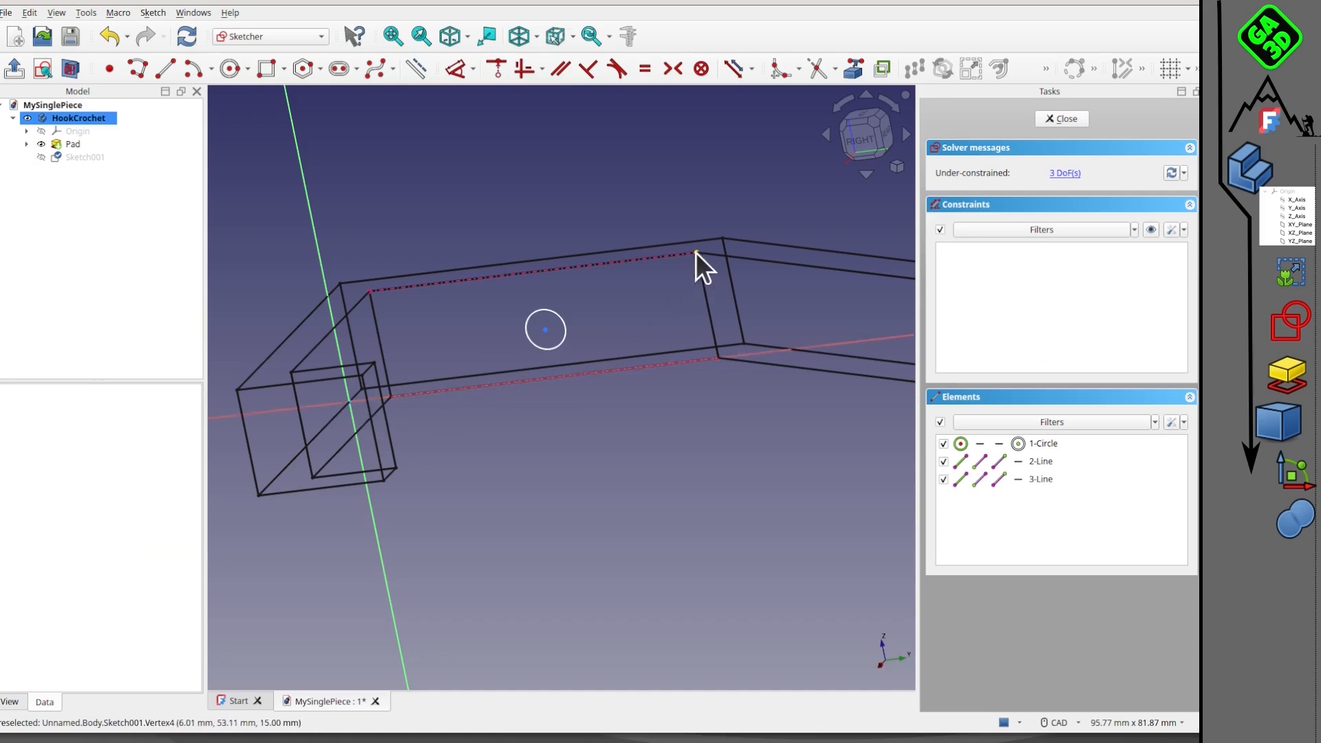
Step: Try a symmetric constraint using two opposite corners of the face and the circle's centre, and undo it
click(696, 254)
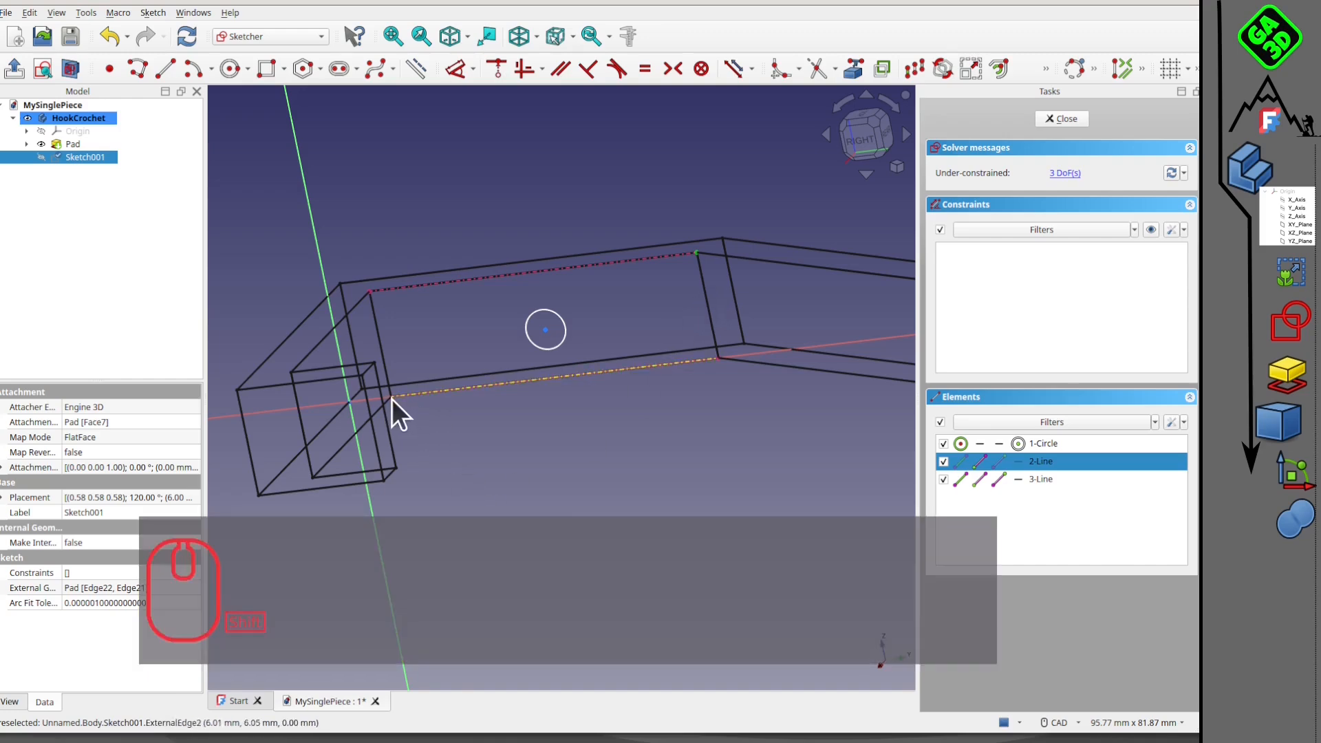
click(391, 399)
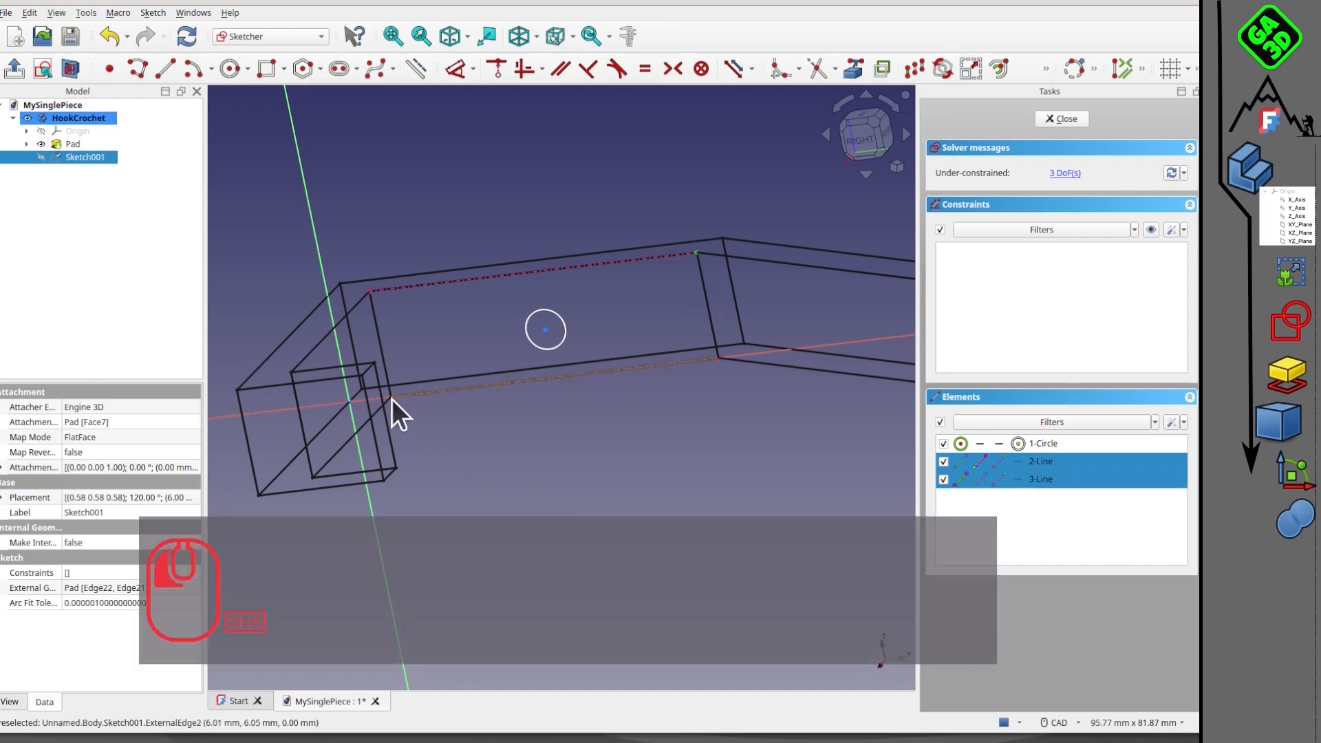
shift+click(546, 331)
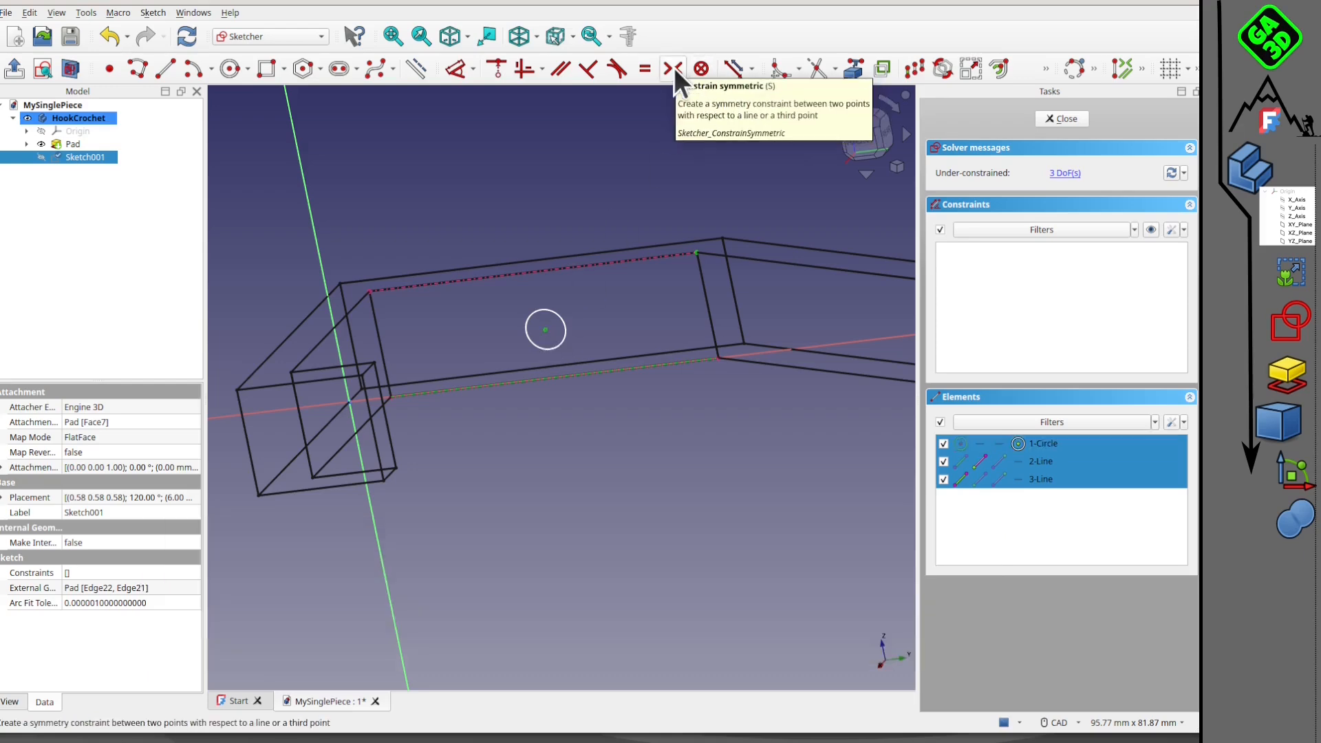
click(673, 68)
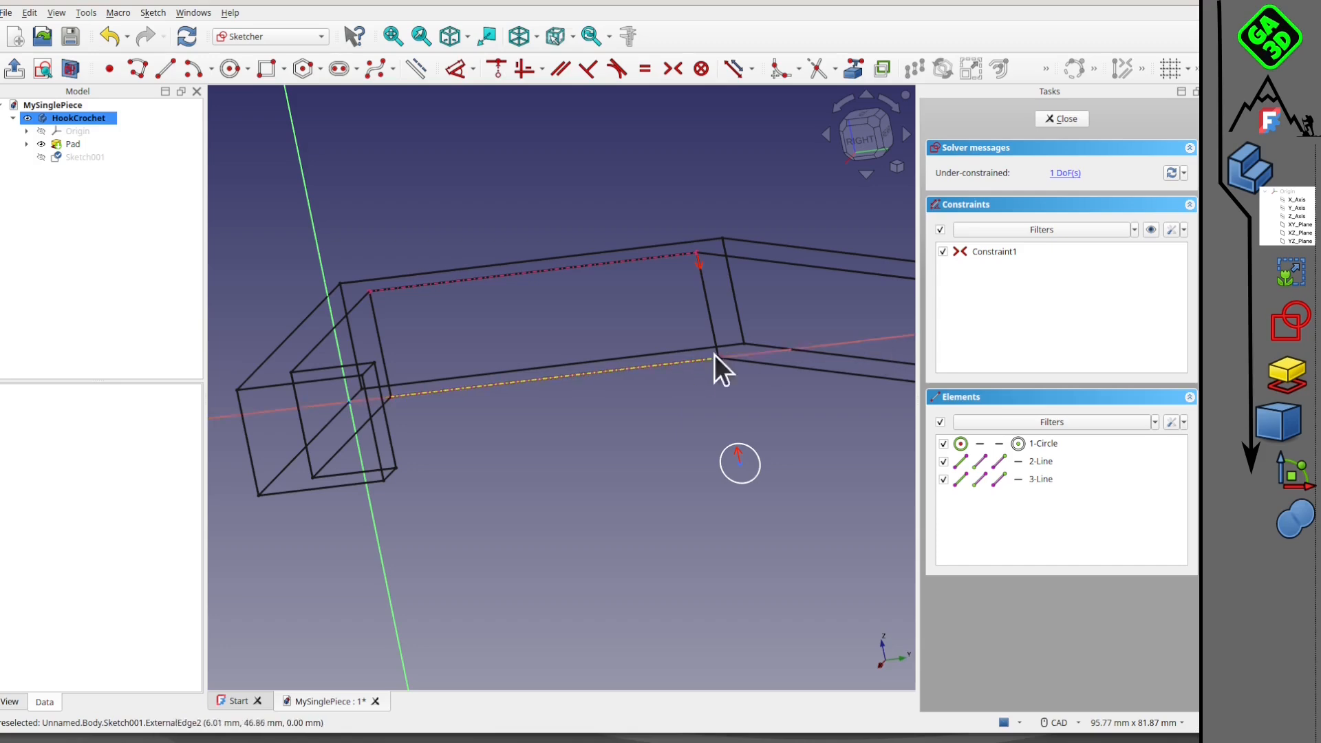
key(ctrl+z)
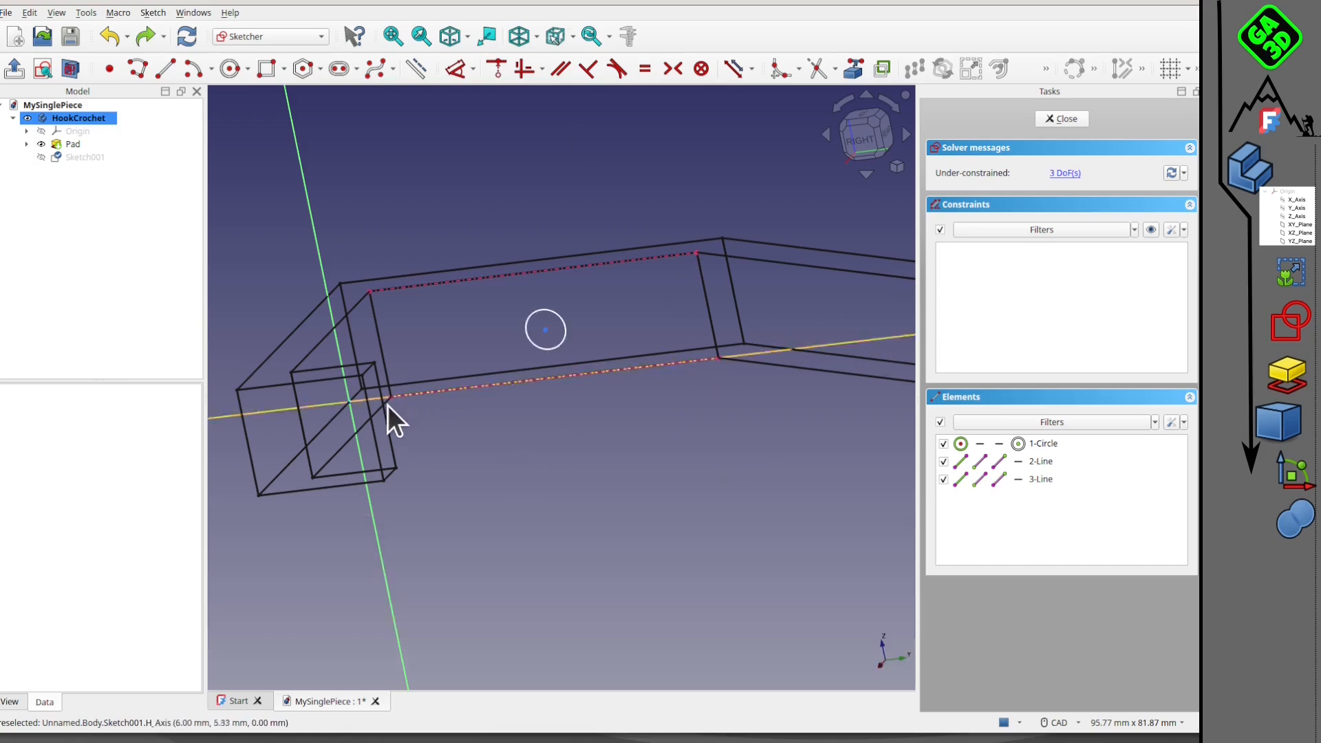
Step: Centre the circle on the face by constraining two diagonally opposite corners of the linked edges symmetric about the circle's centre
click(390, 399)
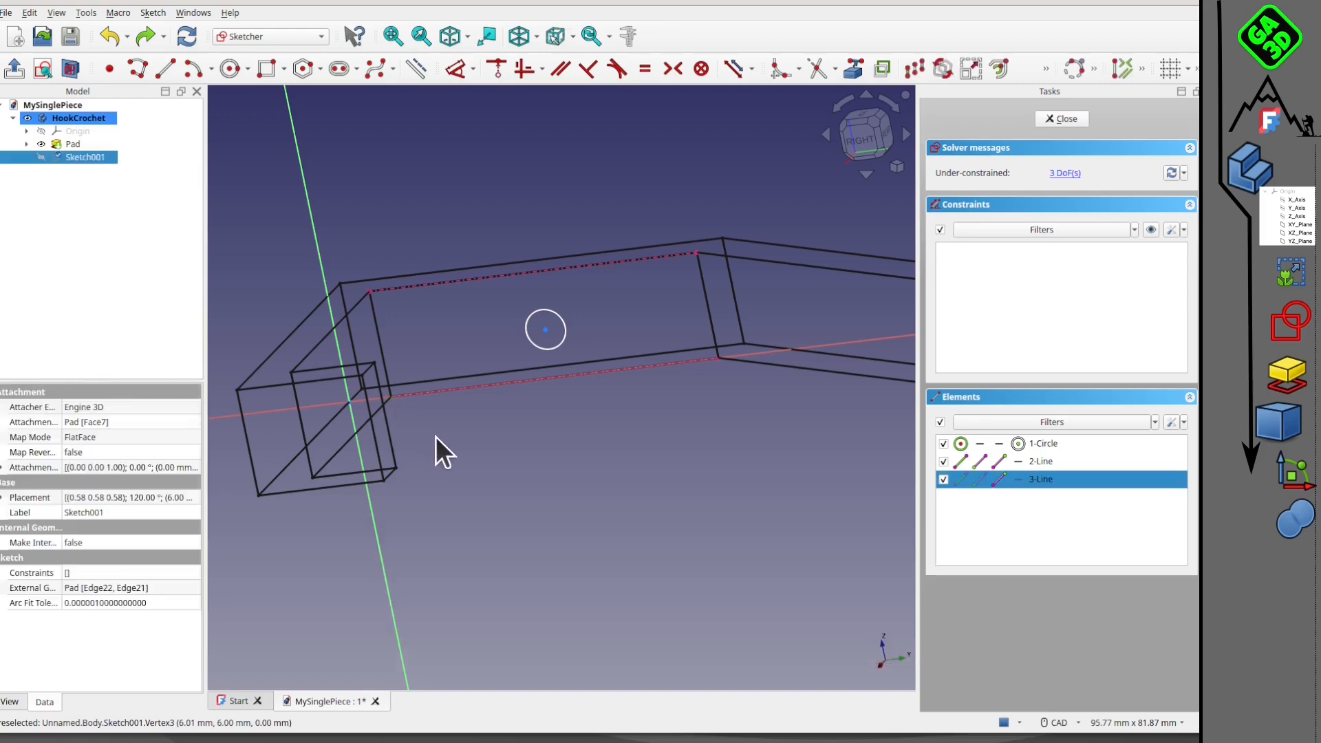
shift+click(701, 251)
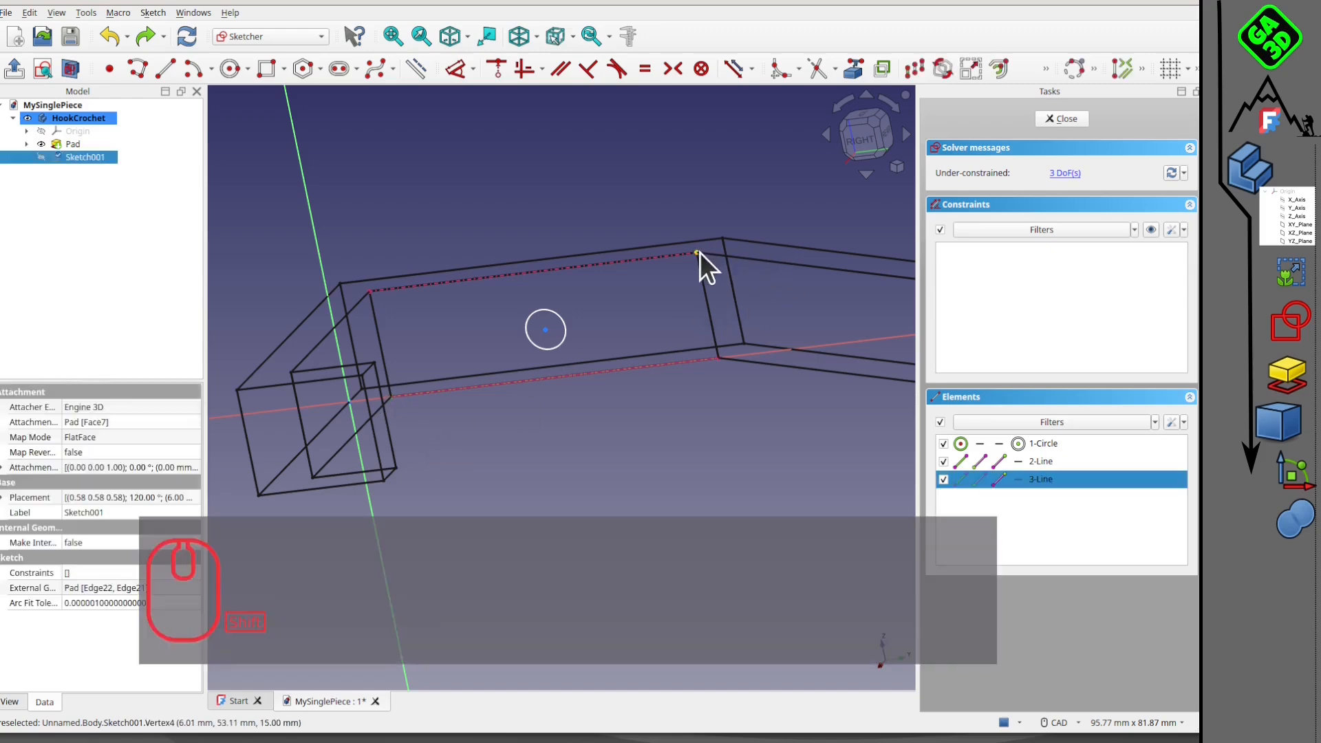
shift+click(700, 253)
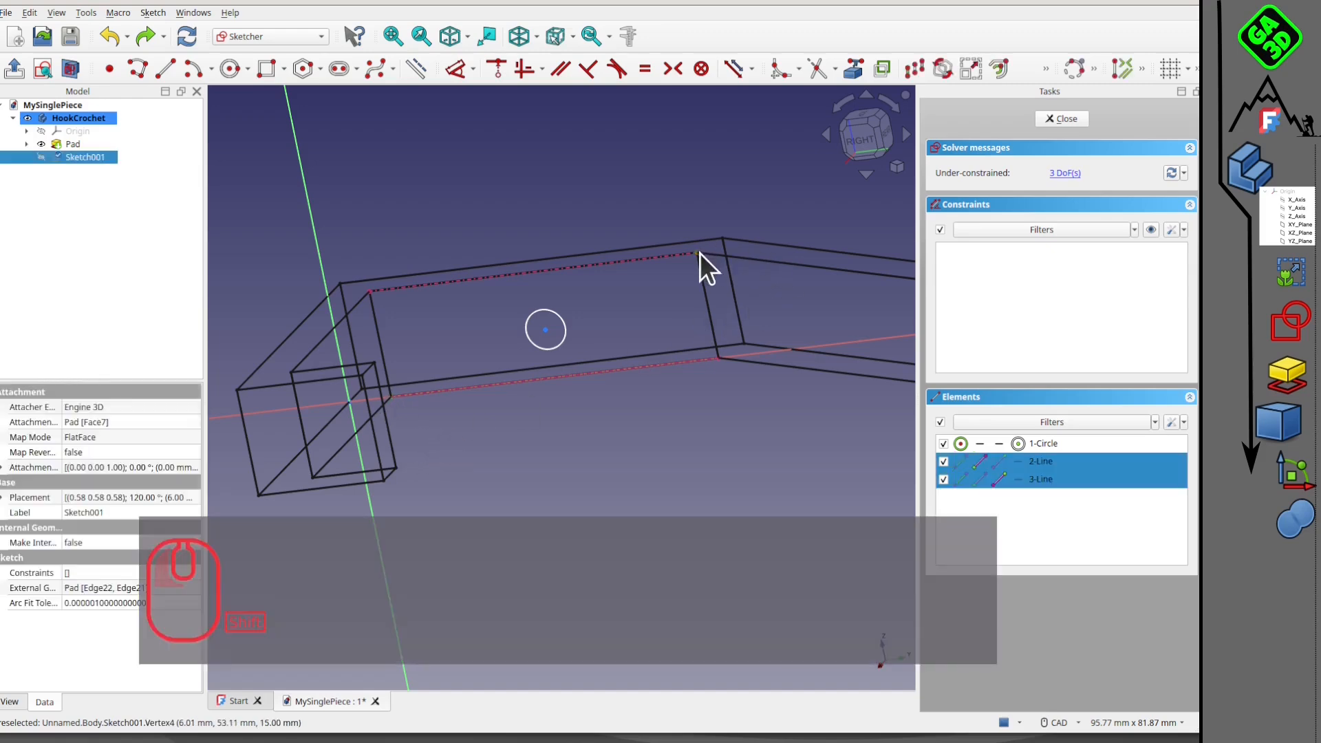
shift+click(543, 334)
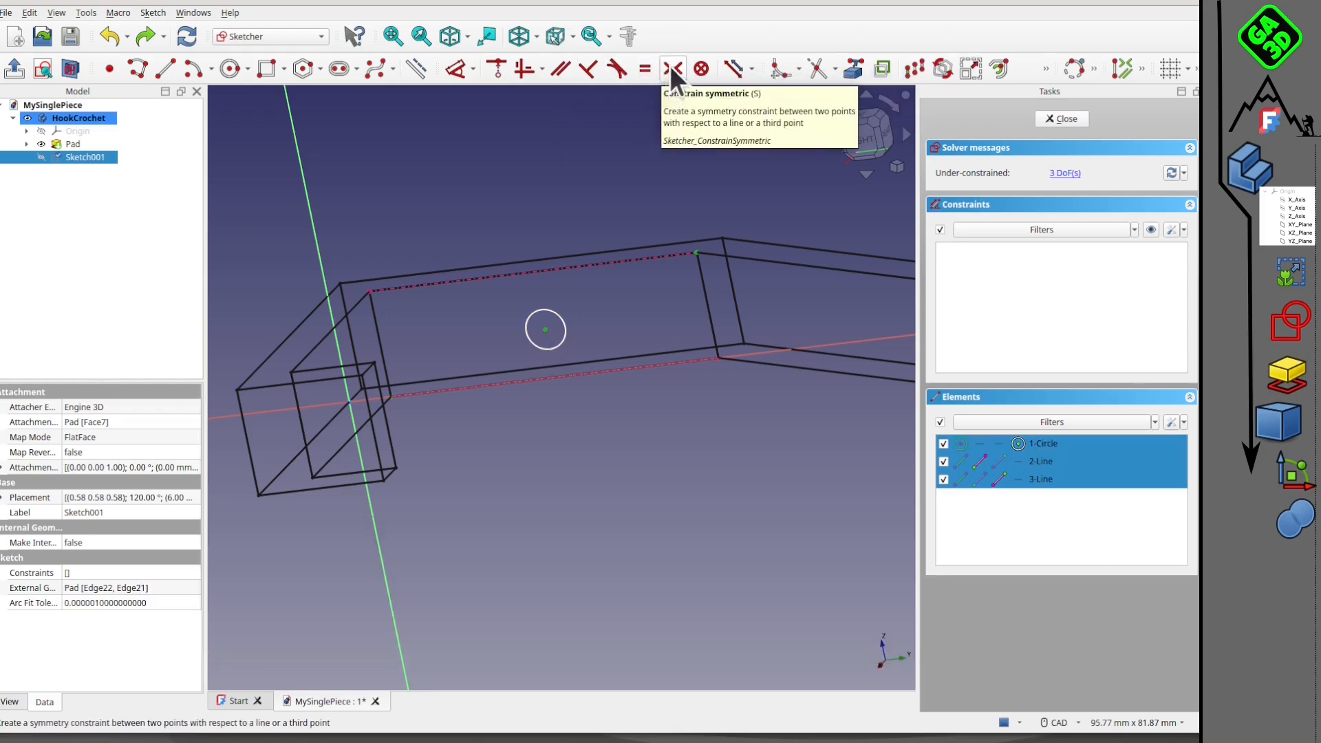
click(673, 68)
scroll(555, 307, up, 1)
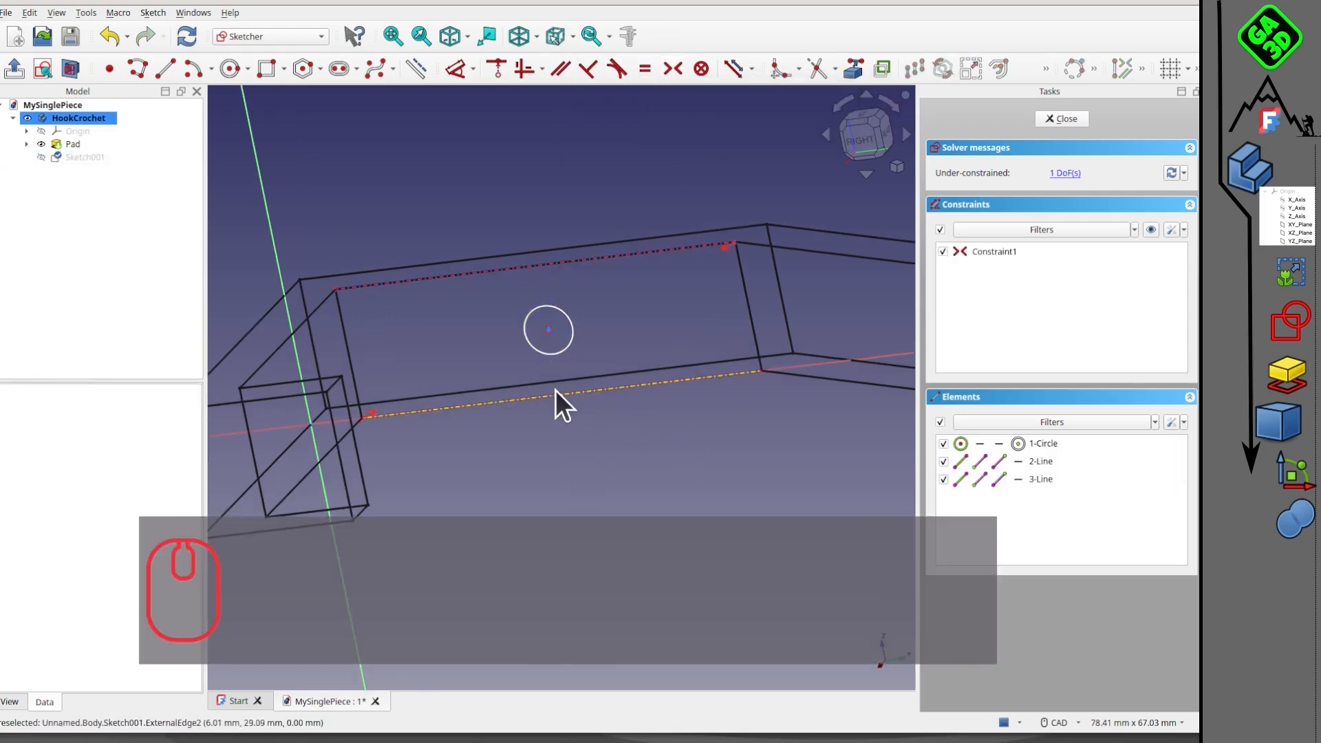
mouse_move(487, 389)
right_down()
mouse_move(487, 346)
mouse_move(518, 361)
right_up()
mouse_move(651, 333)
right_down()
mouse_move(617, 349)
mouse_move(578, 303)
mouse_move(693, 372)
right_up()
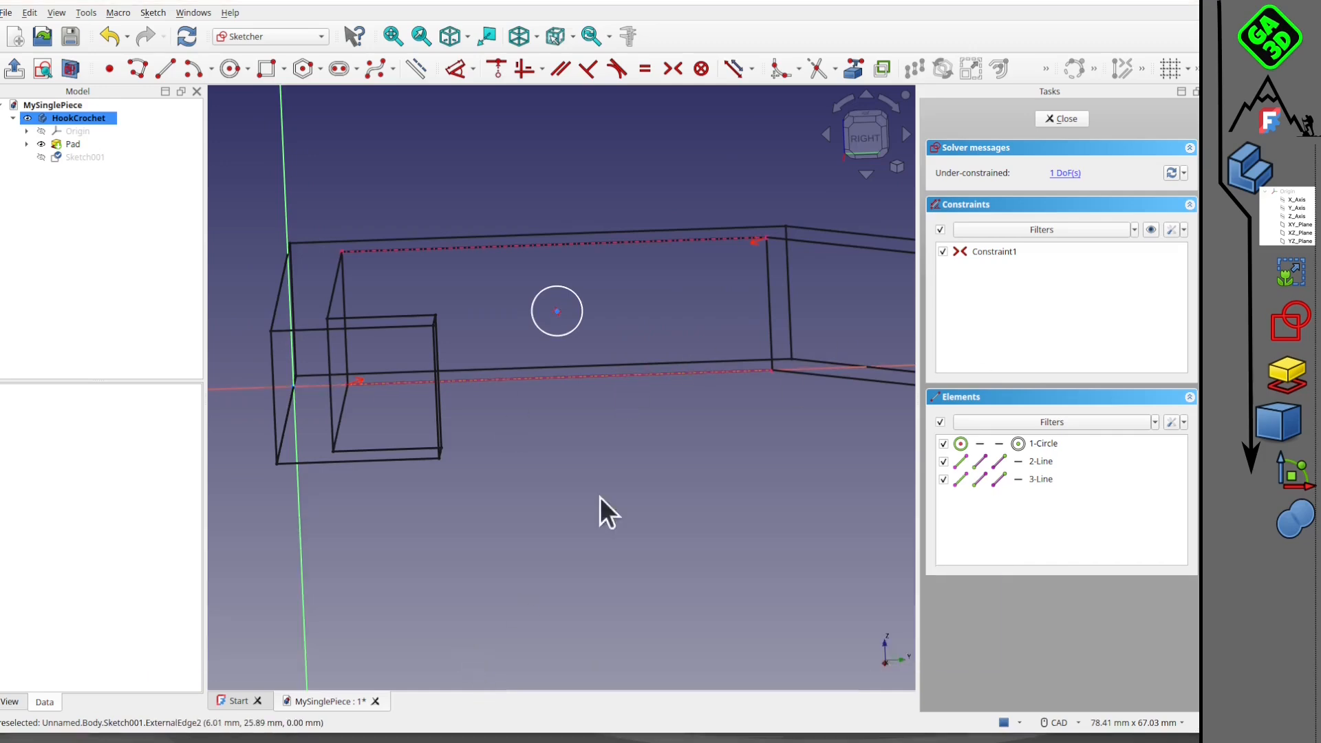
mouse_move(608, 251)
right_down()
mouse_move(530, 299)
mouse_move(515, 364)
mouse_move(458, 368)
mouse_move(489, 375)
right_up()
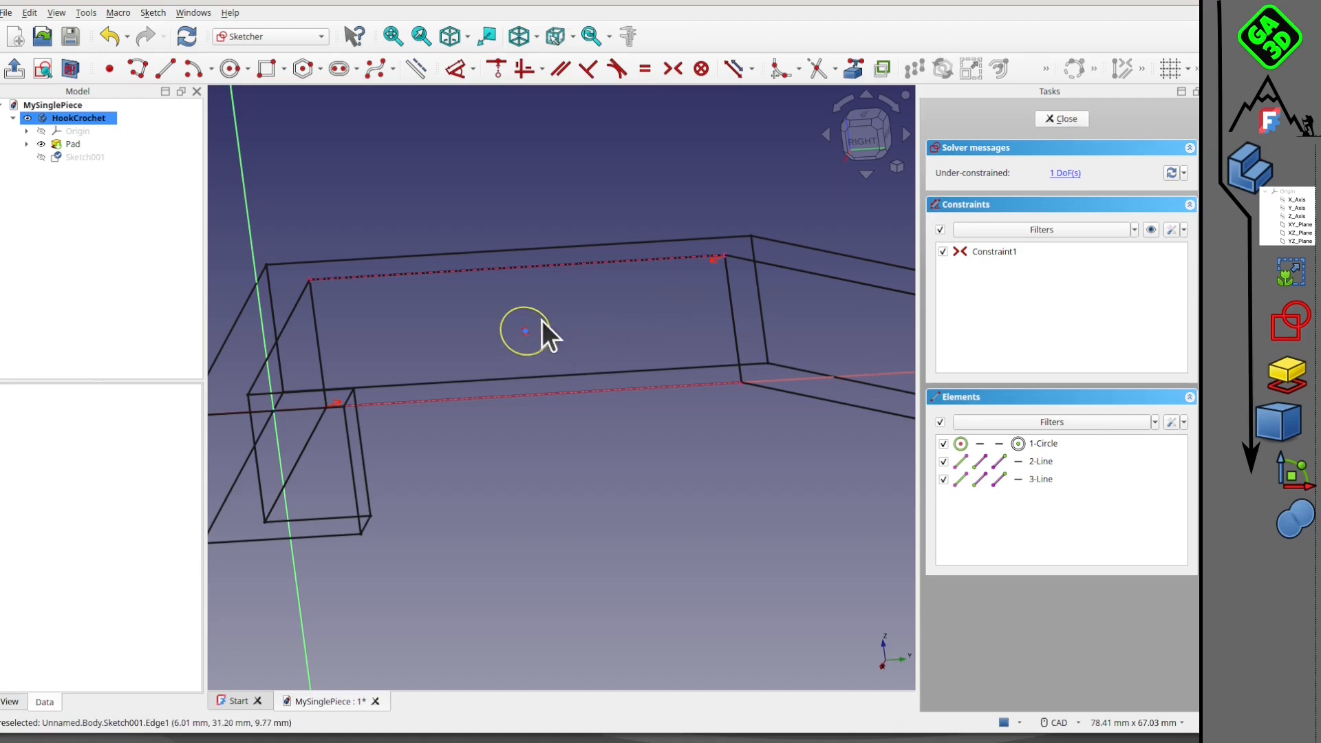
Step: Finish editing the circle sketch and create a Hole feature from it
click(1068, 117)
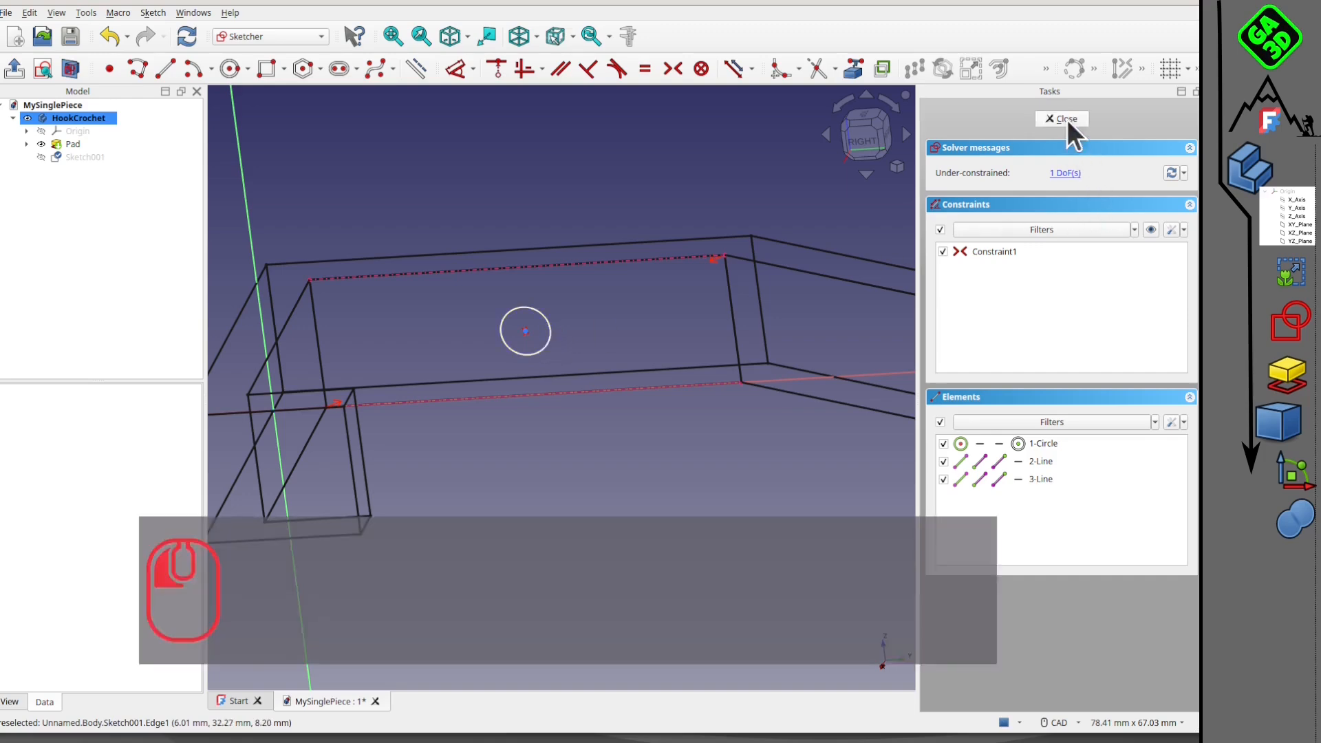
middle_drag(642, 386, 555, 360)
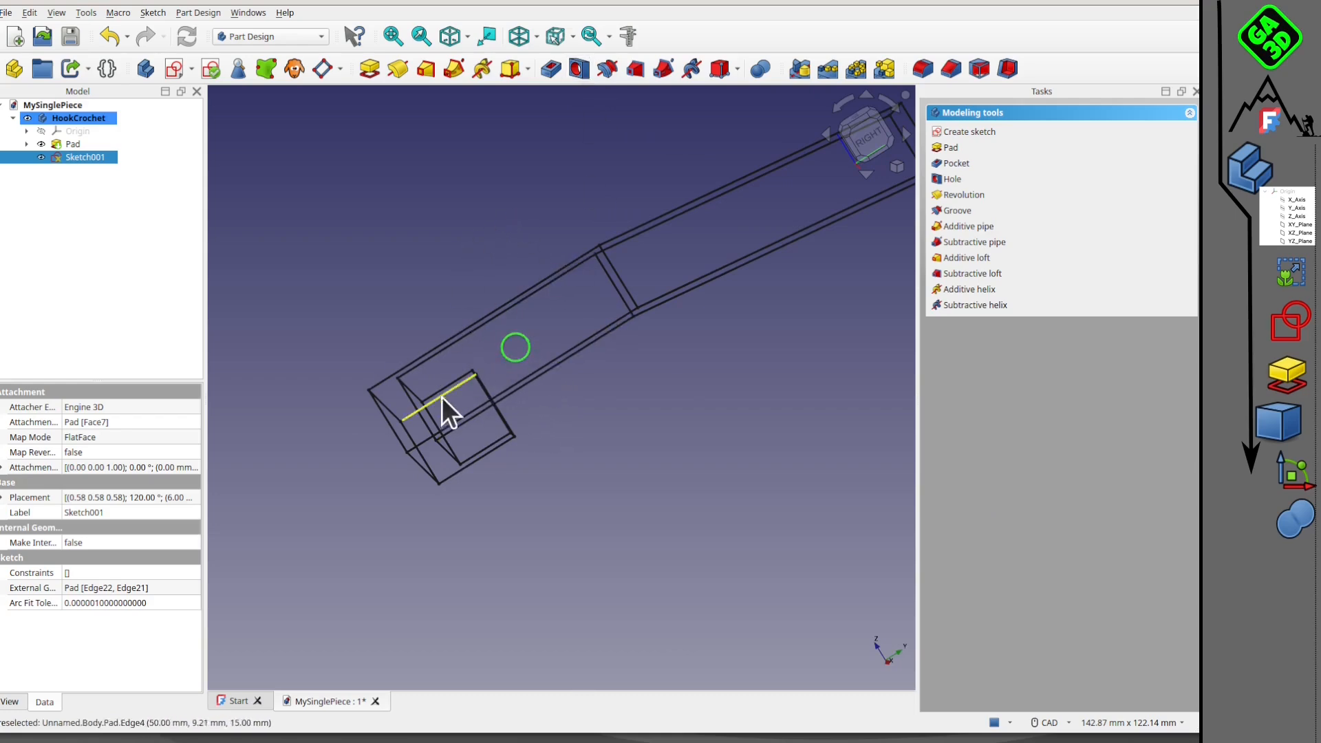
click(525, 340)
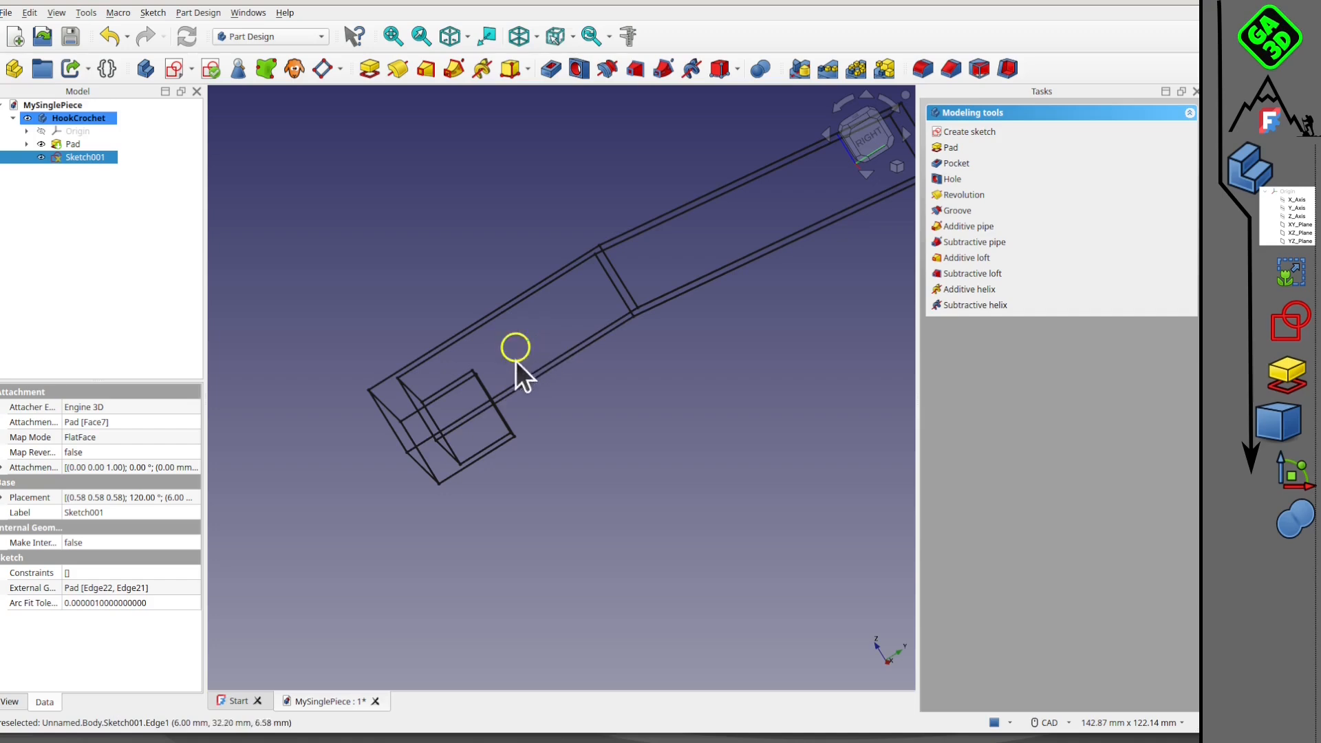
scroll(549, 357, up, 1)
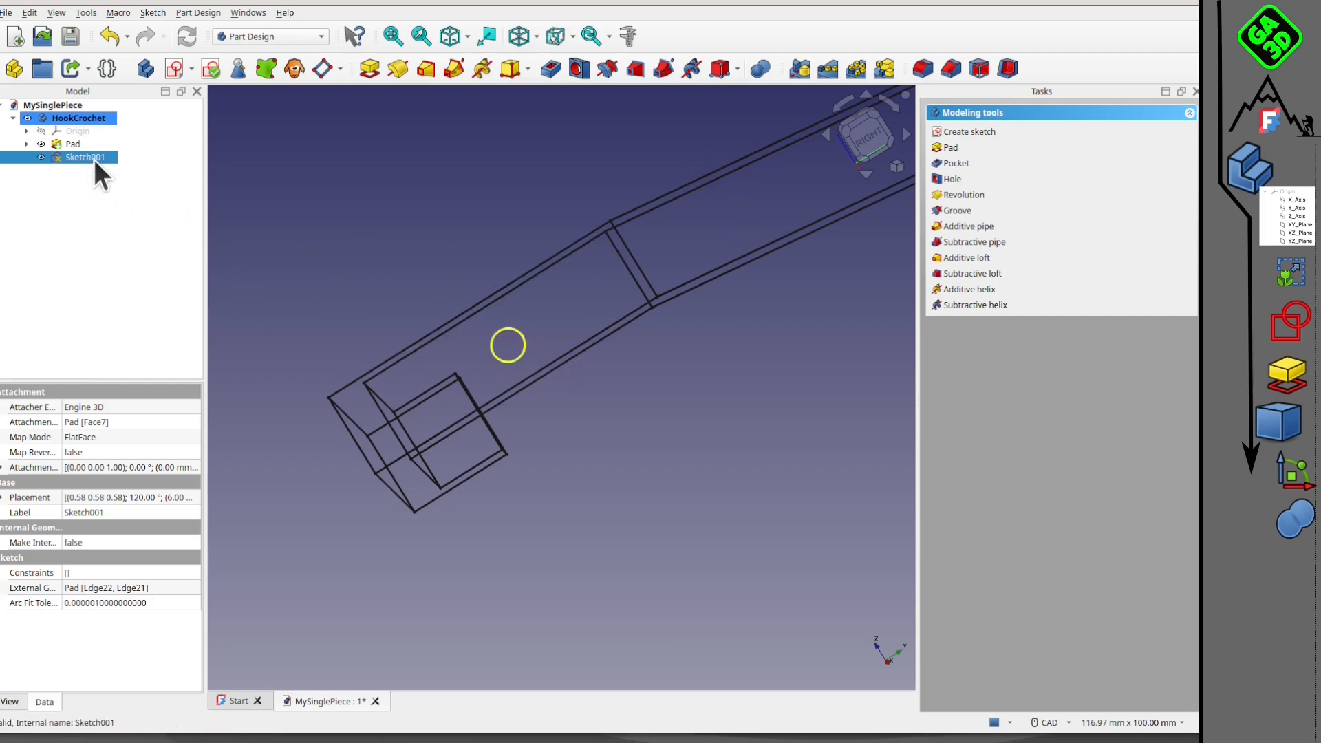
click(576, 69)
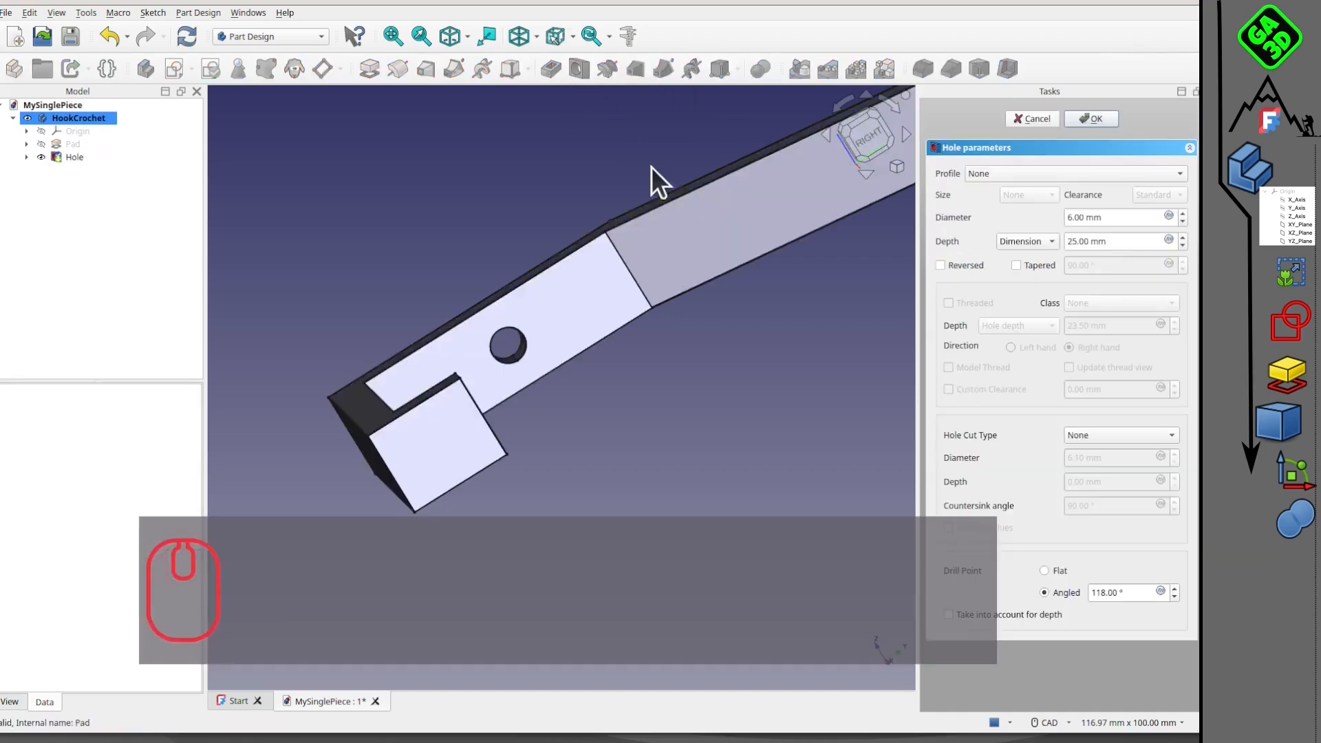
Step: Set the hole's profile to ISO metric regular profile and its size to M3
click(985, 173)
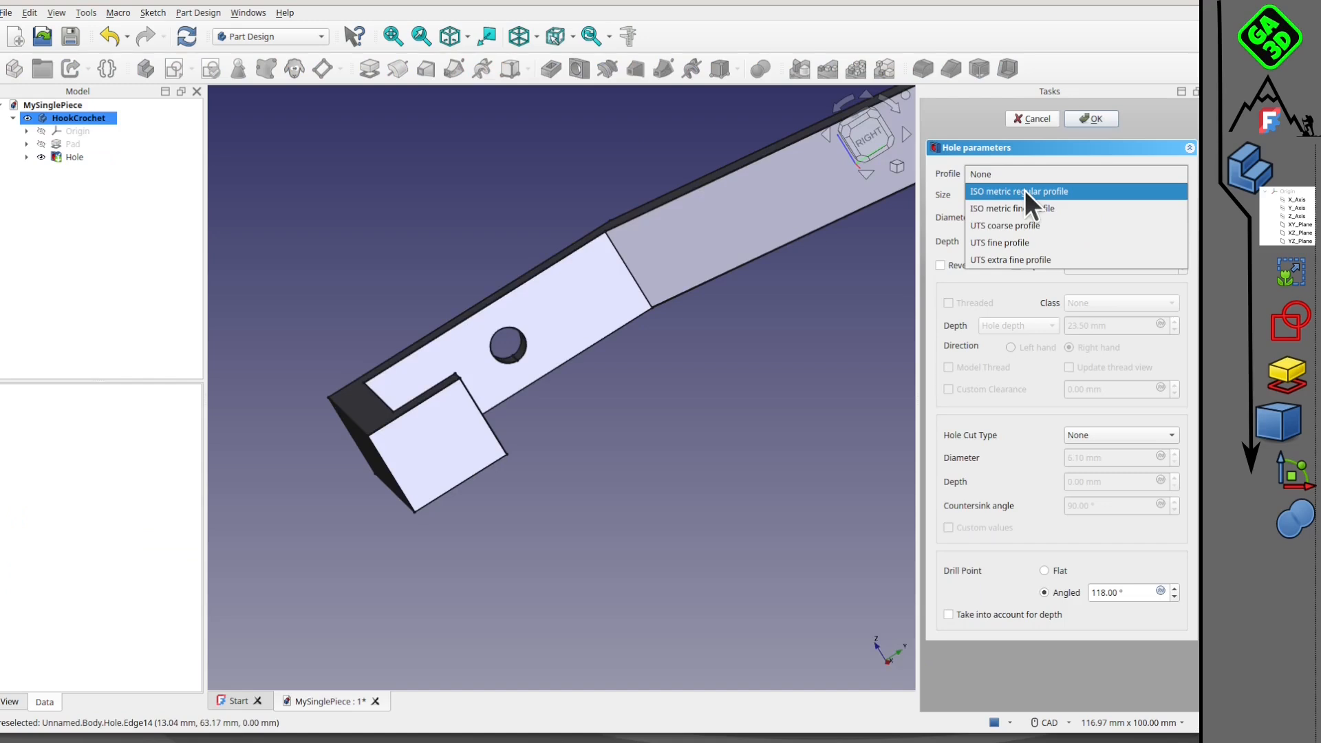
click(1025, 191)
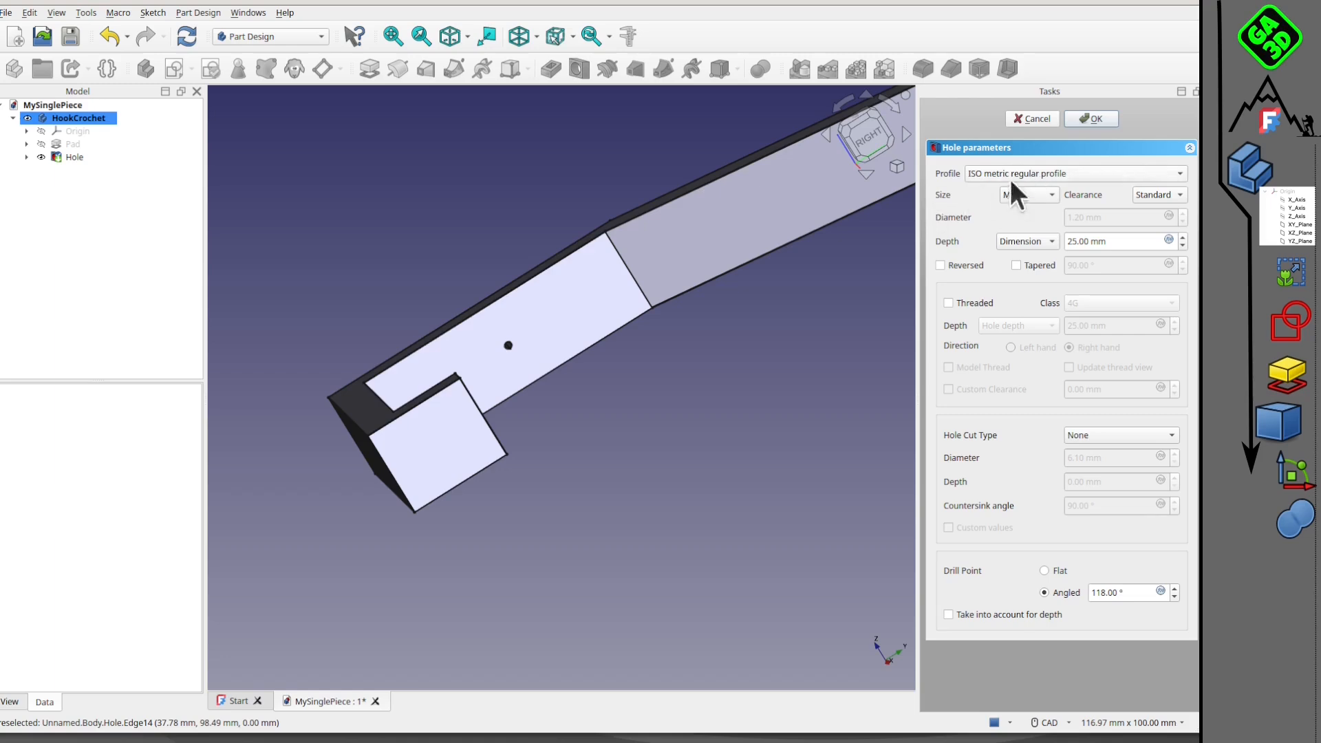
click(1037, 192)
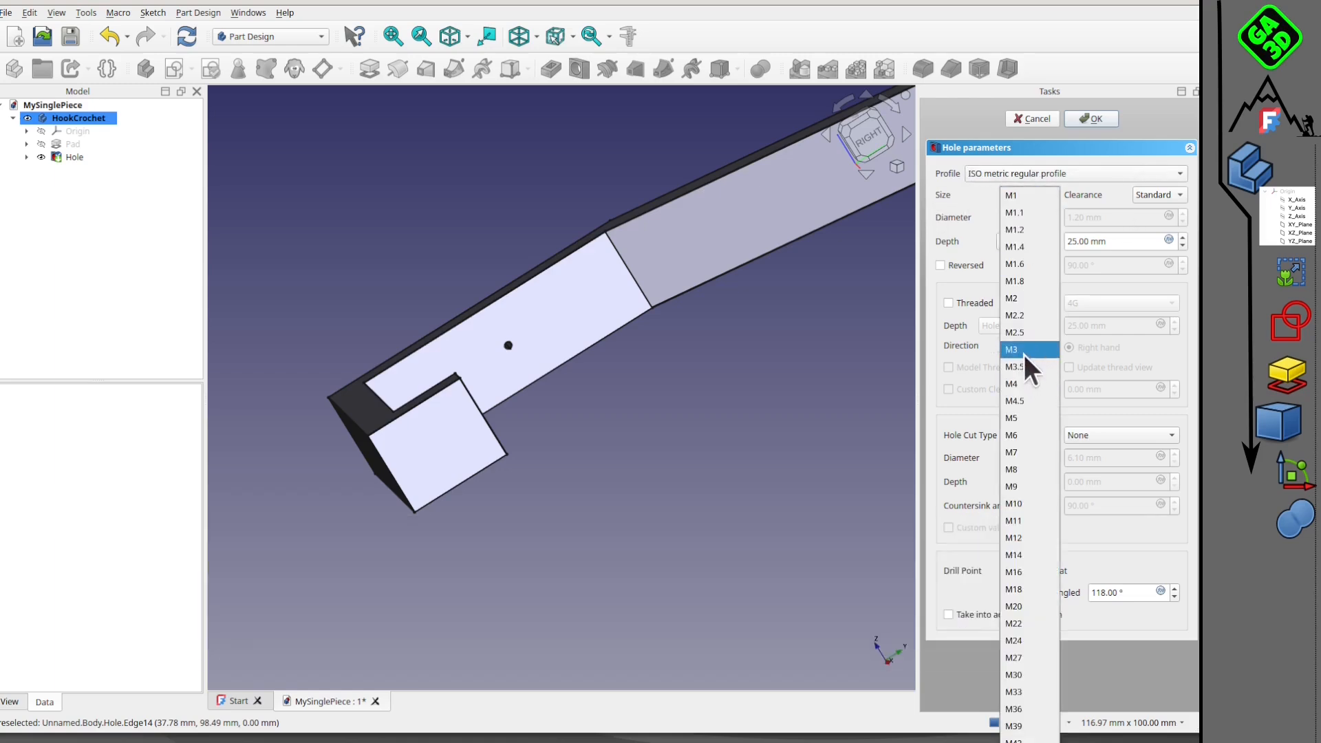
click(1033, 365)
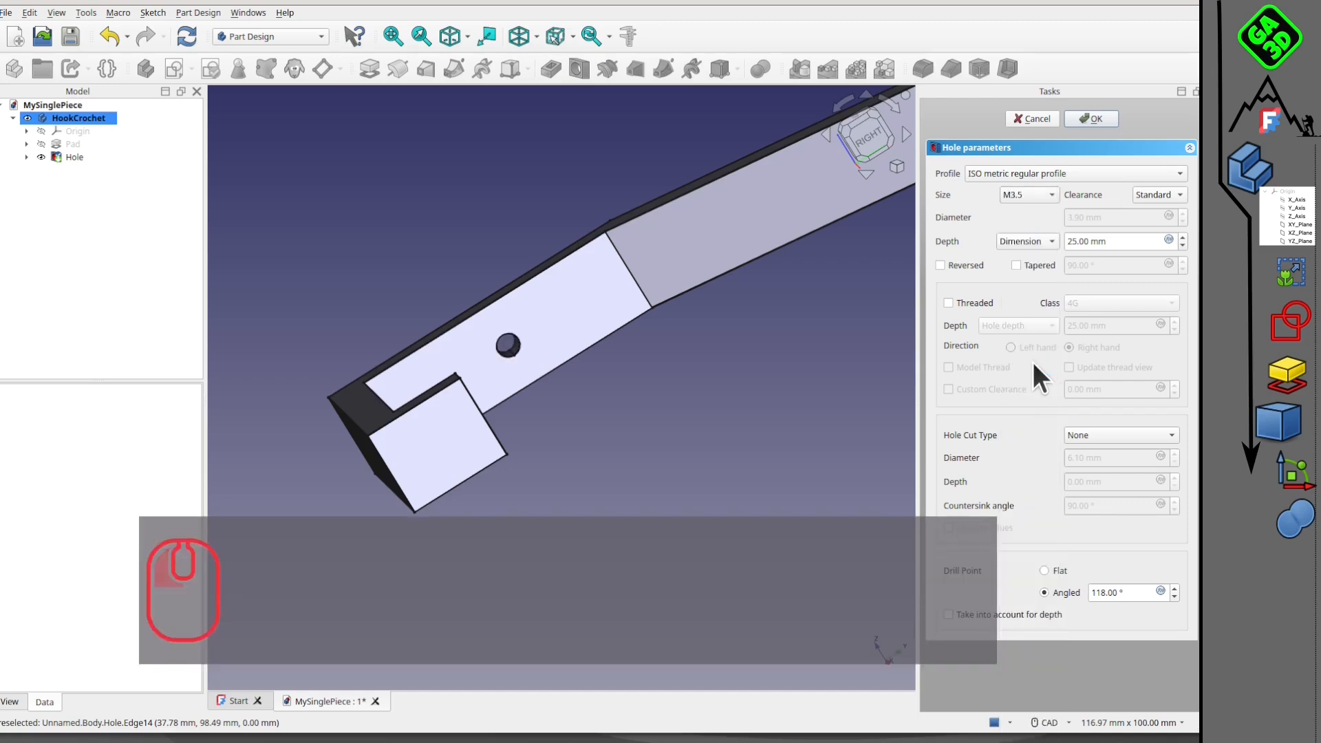
click(1038, 193)
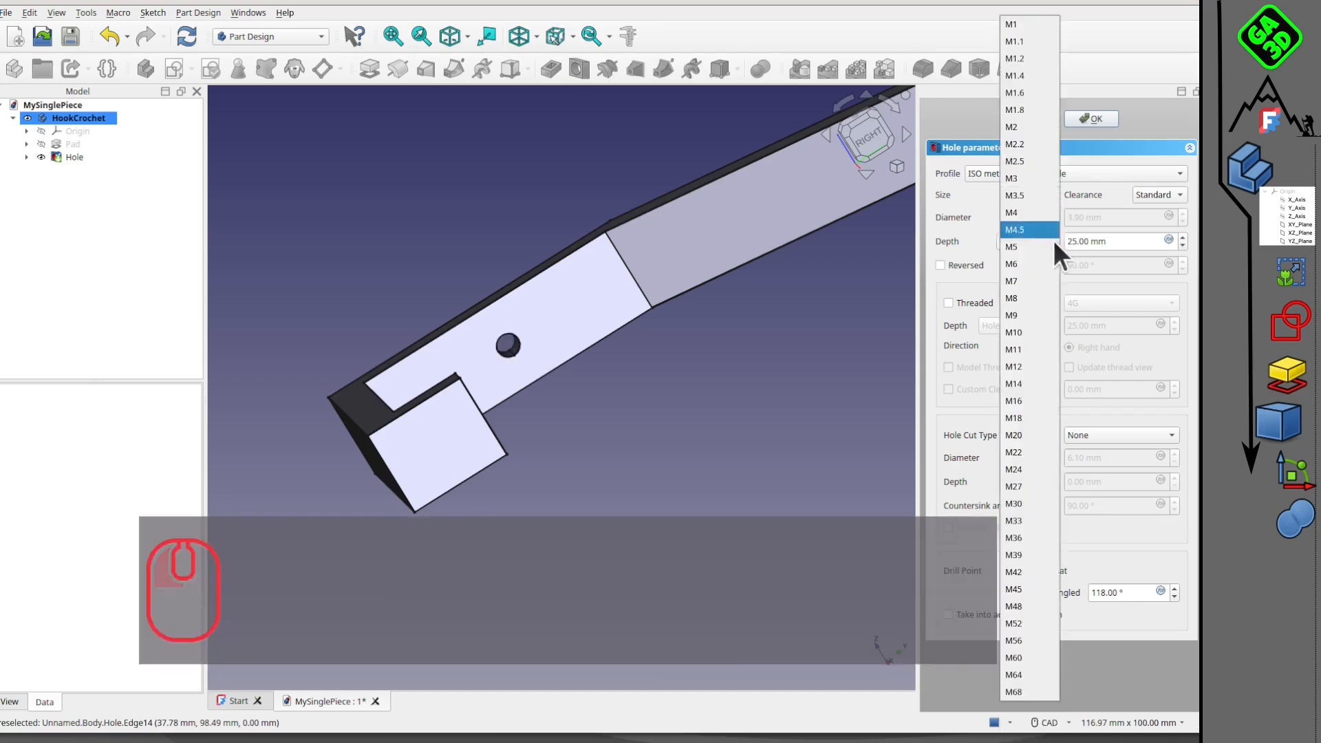
click(1044, 173)
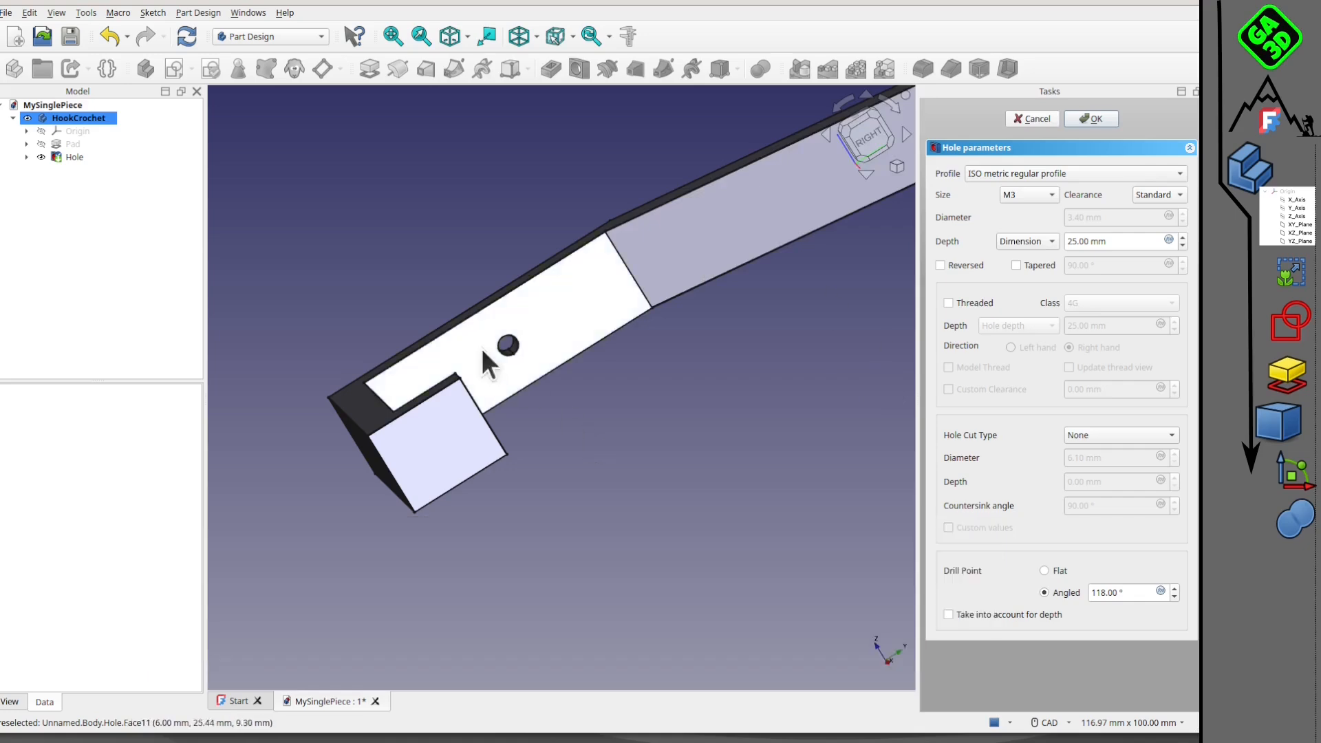
Step: Try the Counterbore cut type on the M3 hole and inspect the recess from both sides
scroll(514, 347, up, 5)
middle_drag(538, 469, 619, 374)
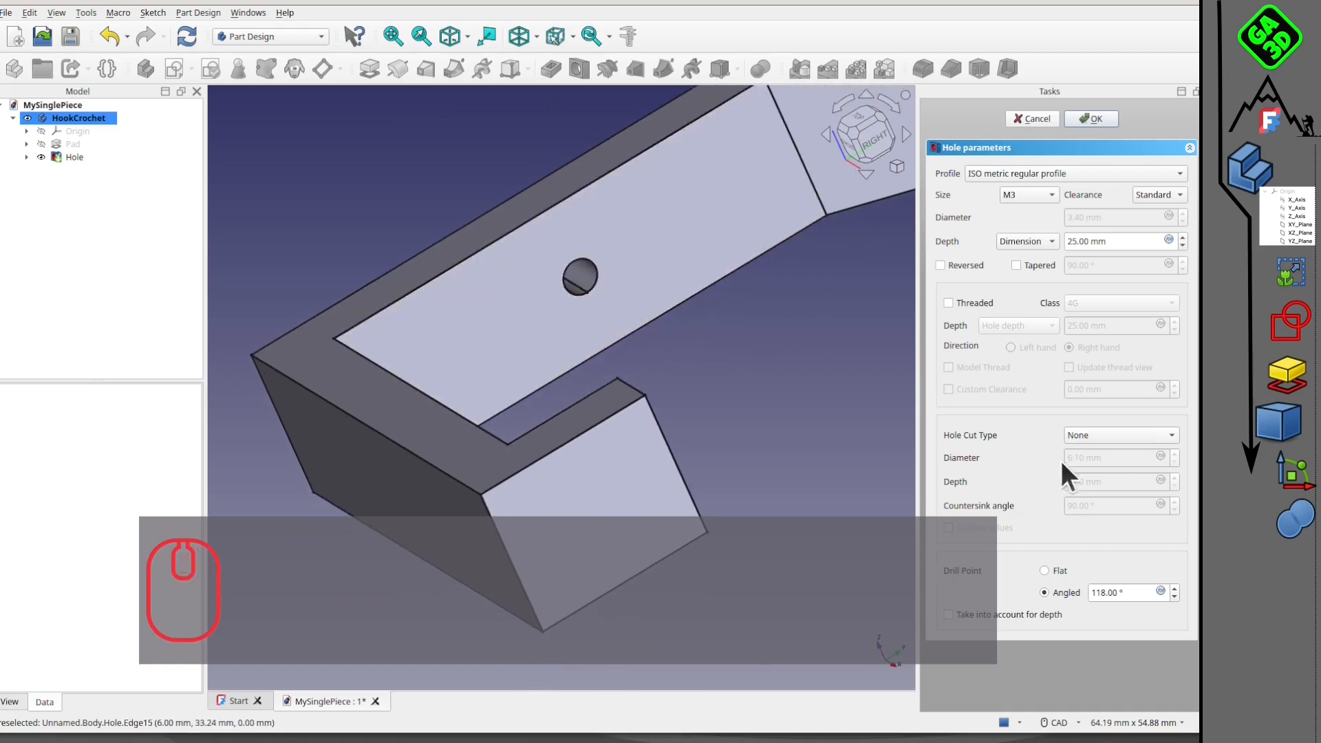
click(1122, 435)
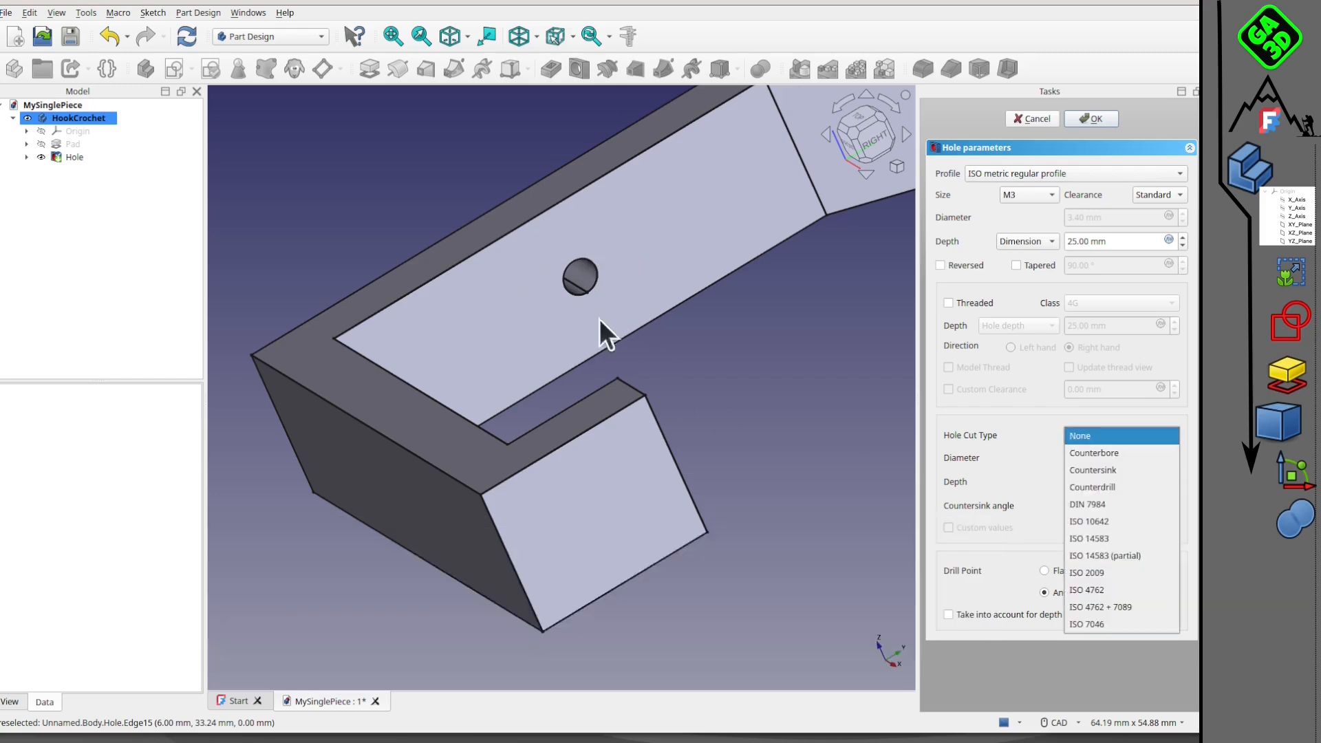
click(1137, 452)
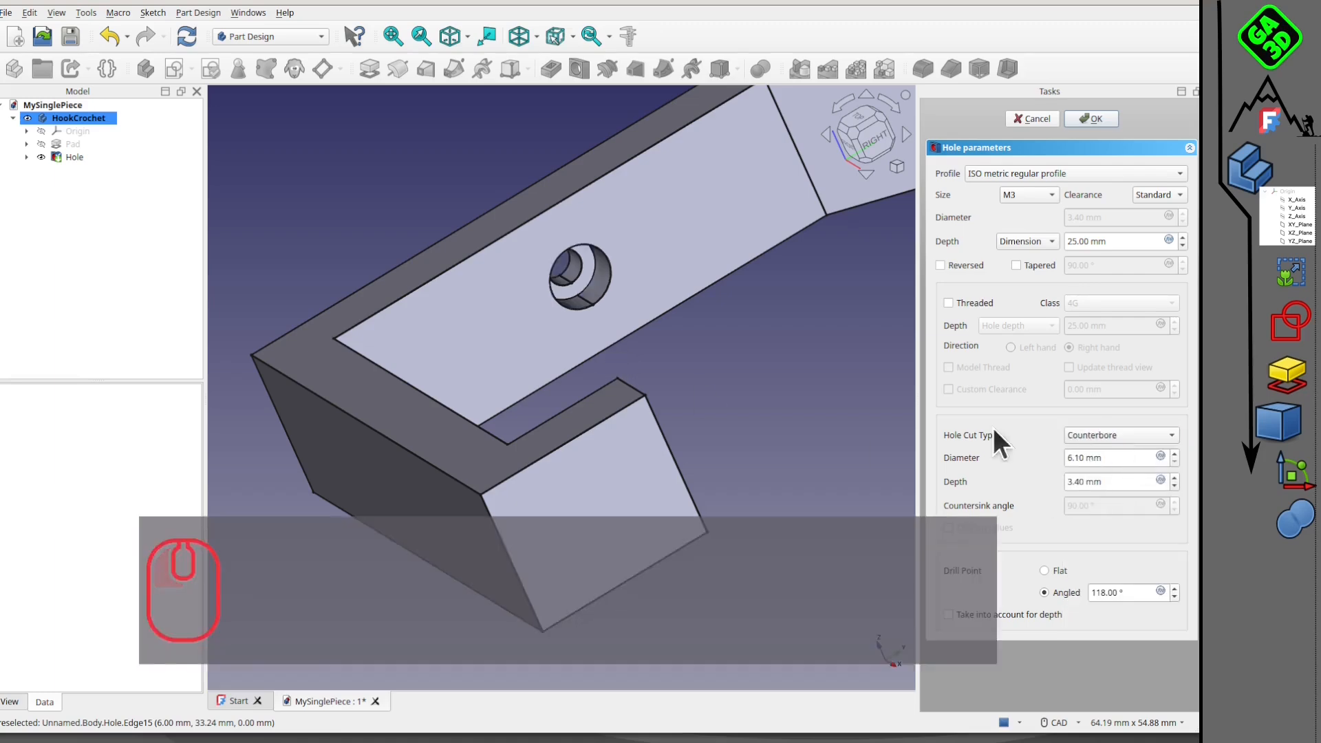
middle_drag(699, 290, 584, 324)
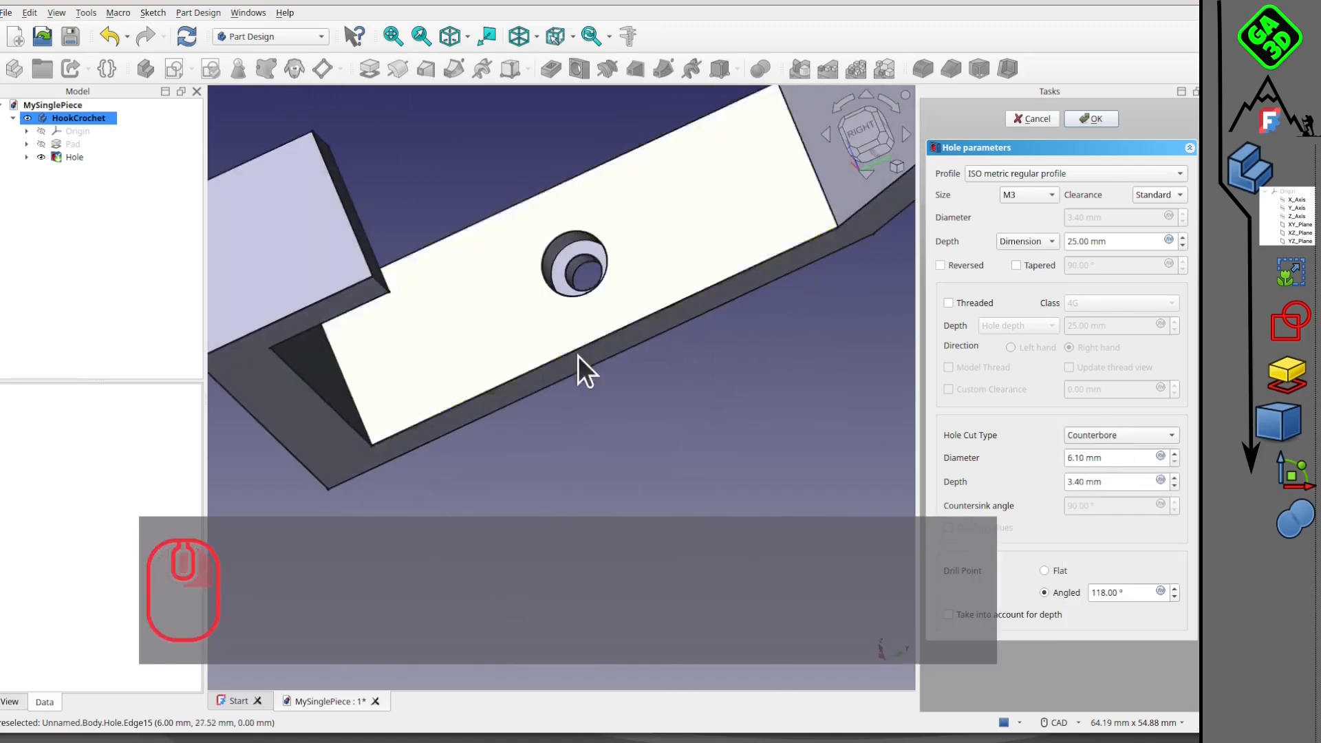
middle_drag(583, 241, 511, 253)
Step: Set the hole cut type to Countersink, check the conical recess, and accept the hole
click(1133, 436)
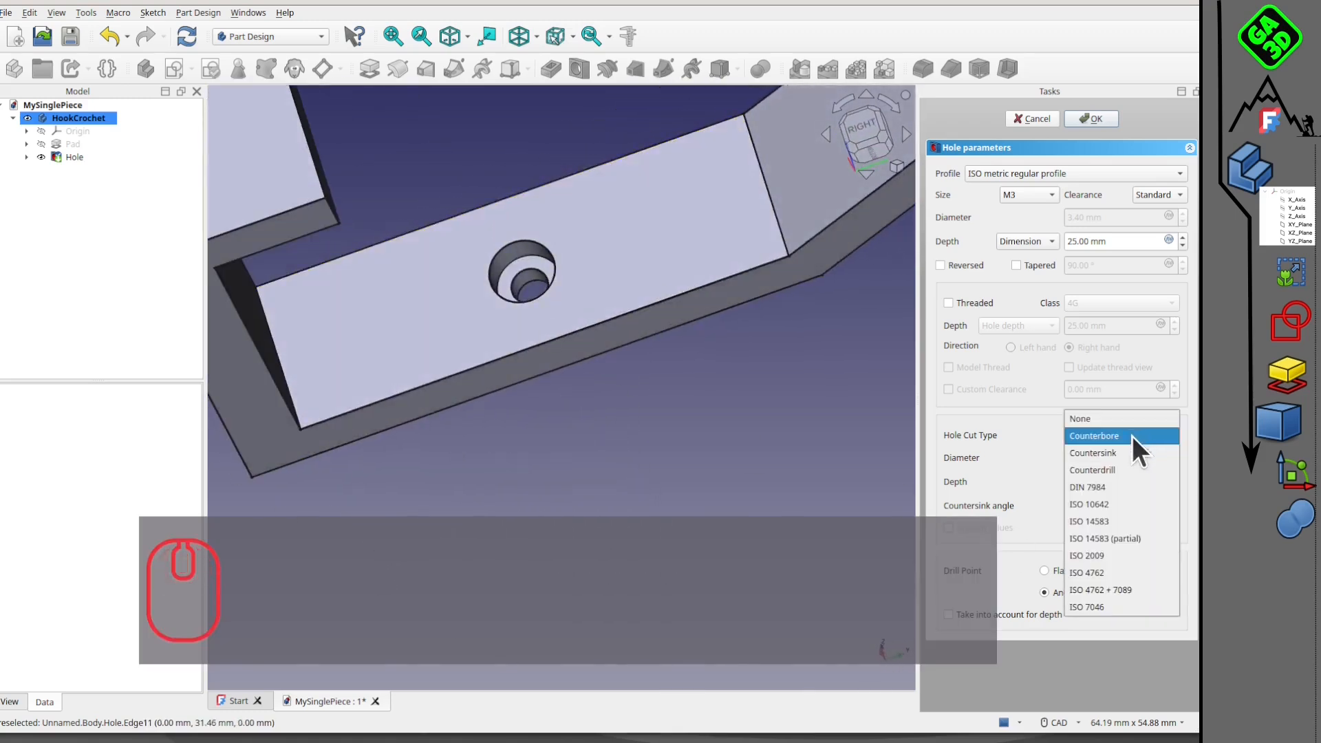
click(1117, 453)
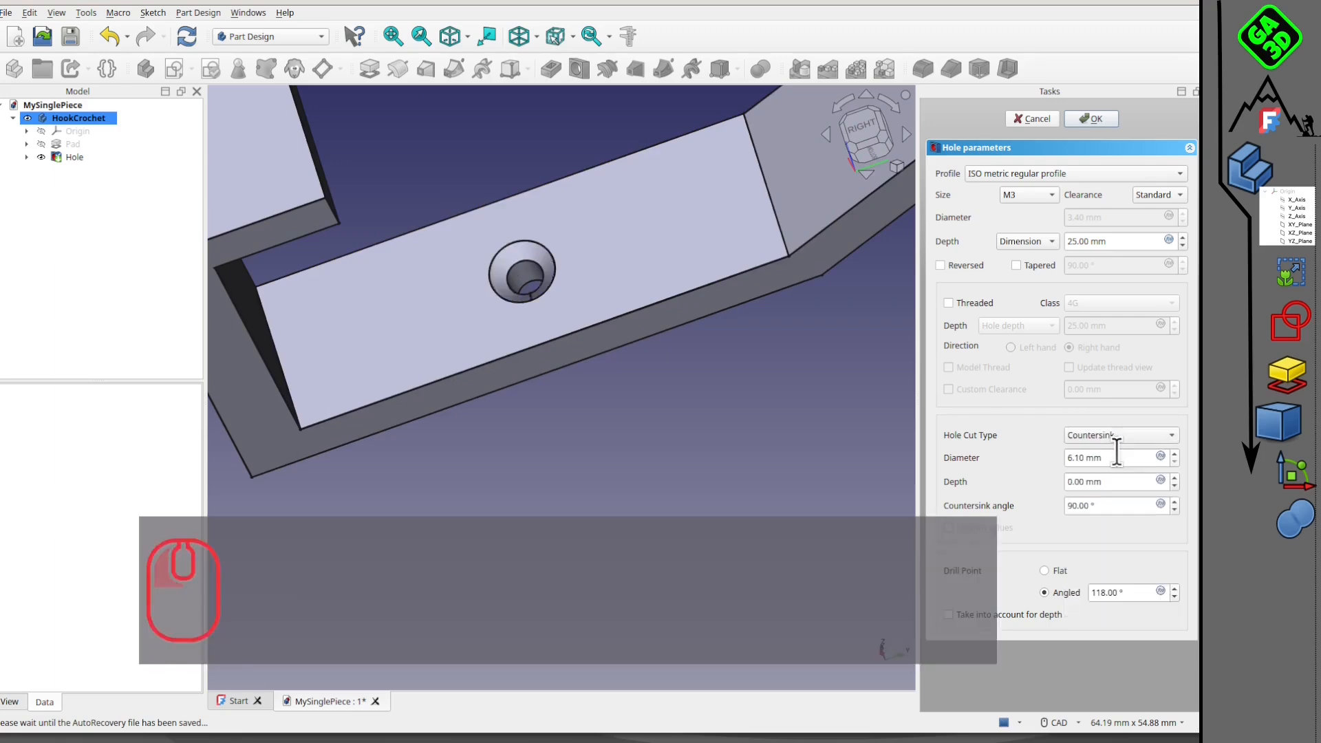
middle_drag(479, 312, 878, 453)
scroll(559, 286, down, 3)
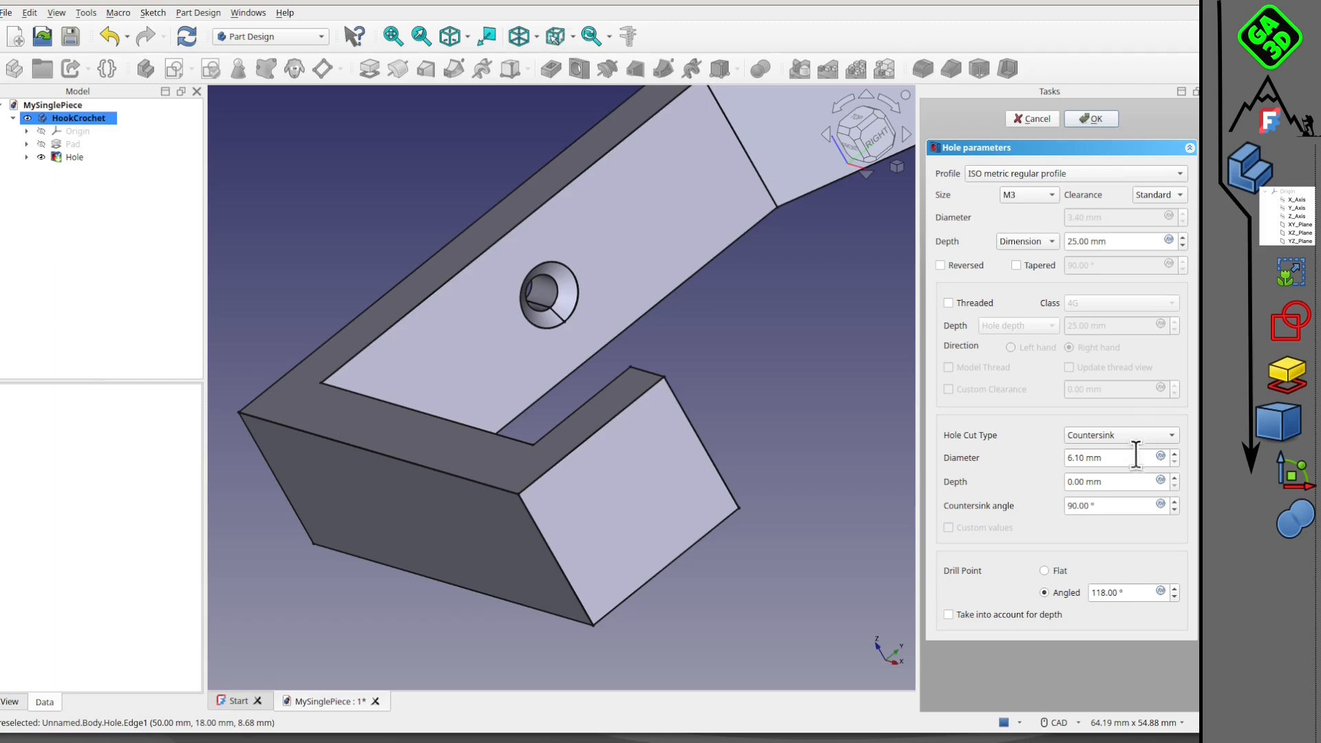
middle_drag(614, 301, 521, 241)
scroll(517, 265, up, 1)
scroll(518, 266, up, 1)
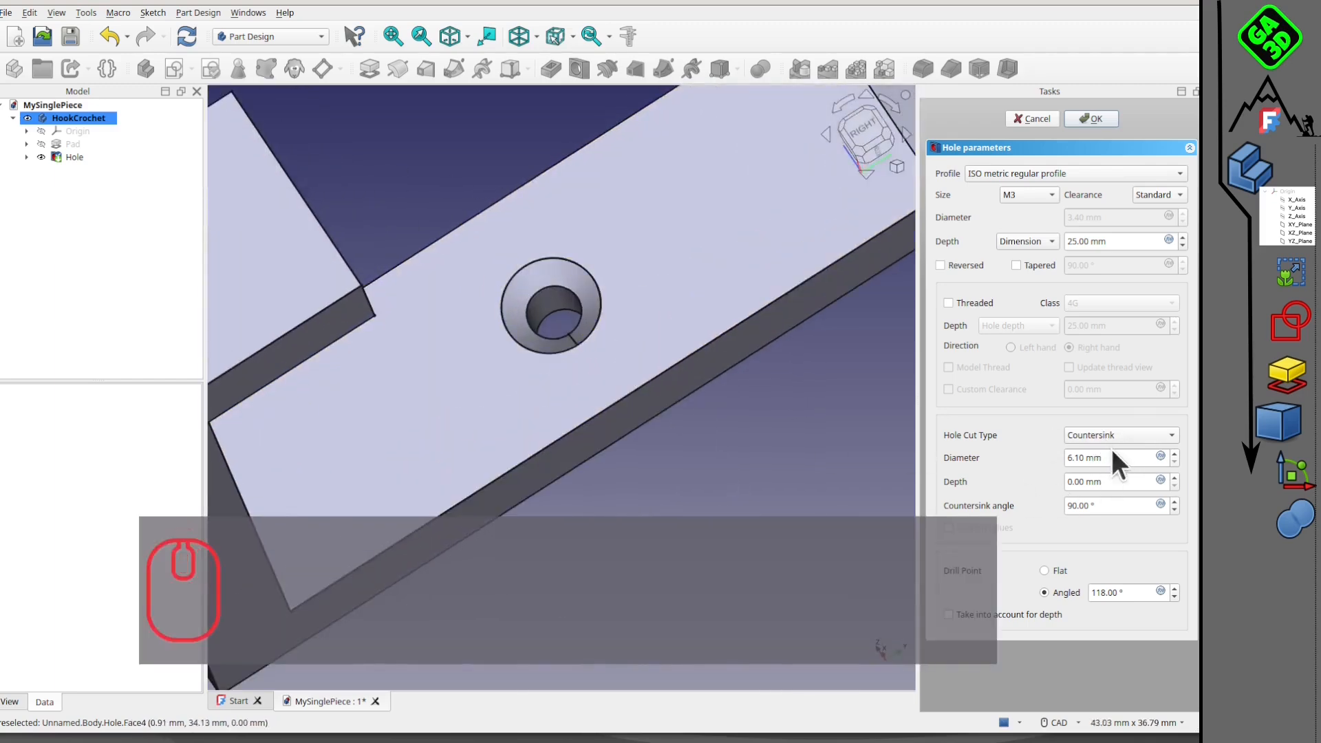
middle_drag(561, 331, 651, 406)
scroll(585, 325, down, 2)
scroll(601, 324, down, 2)
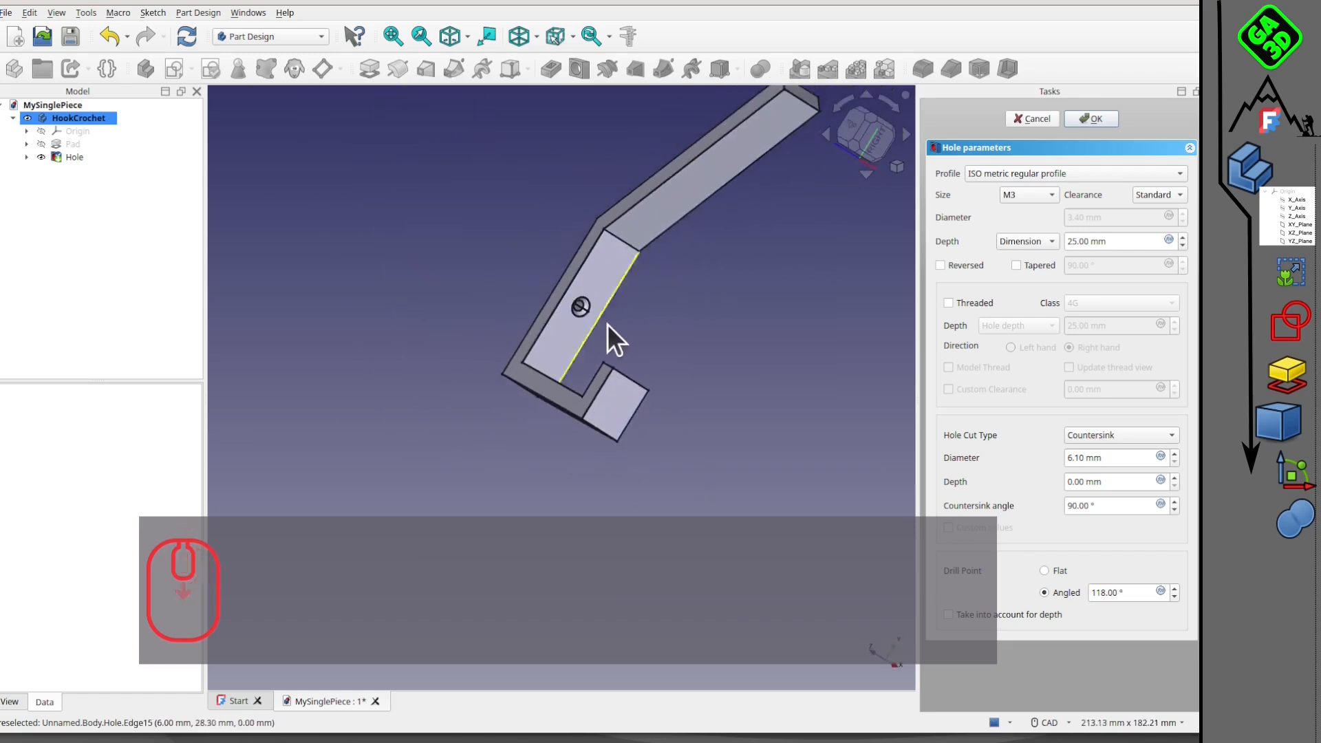
scroll(614, 319, up, 1)
click(1146, 435)
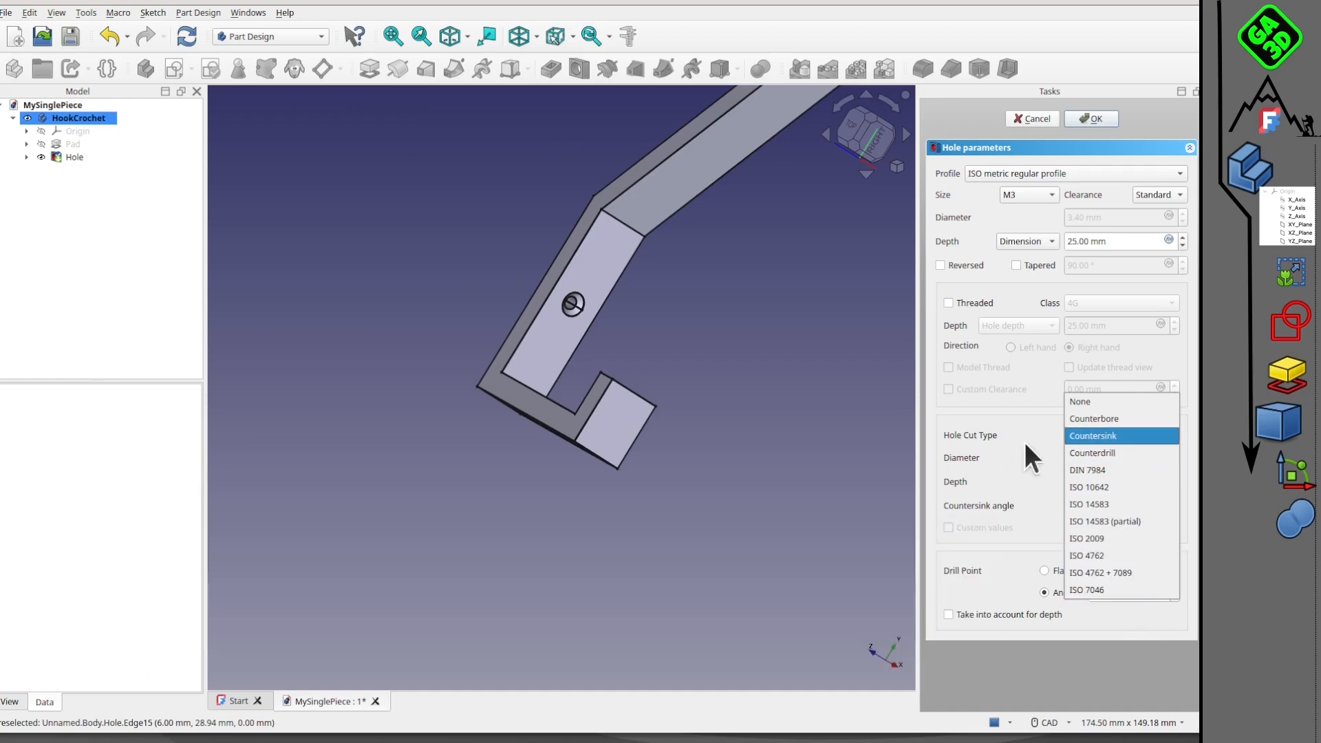
click(1004, 419)
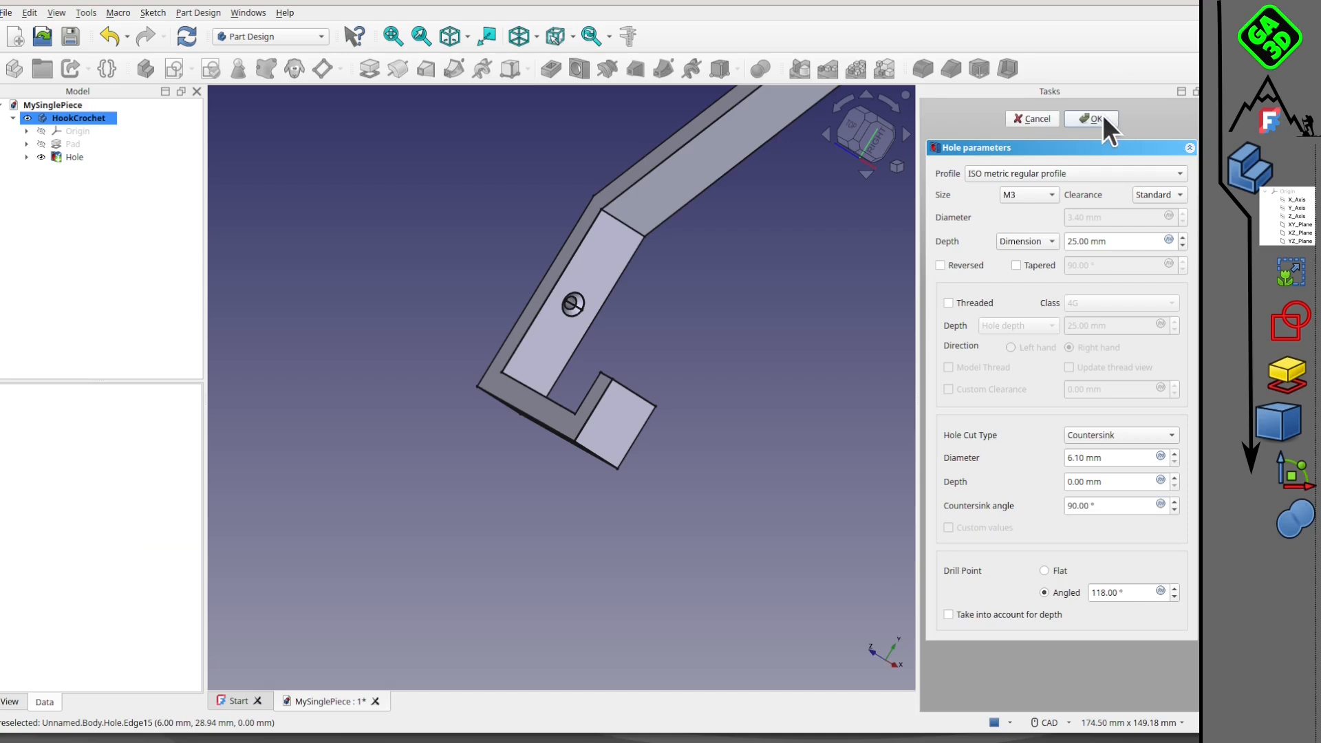
click(1094, 119)
Step: Examine the hook from several sides, including its countersunk hole and the sharp corners of its two free ends
mouse_move(620, 314)
middle_down()
mouse_move(643, 360)
mouse_move(646, 430)
mouse_move(620, 354)
mouse_move(507, 283)
mouse_move(575, 493)
mouse_move(637, 365)
mouse_move(613, 339)
middle_up()
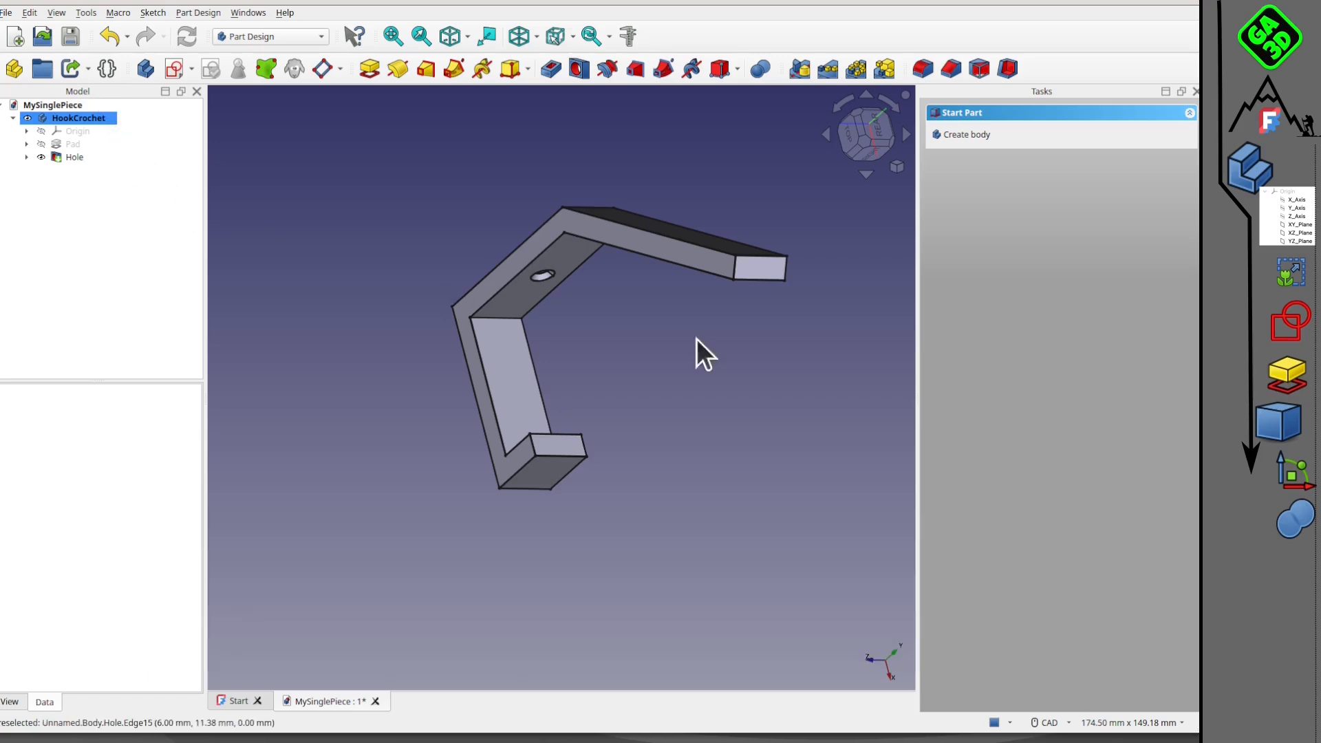
middle_drag(798, 417, 692, 389)
middle_drag(622, 417, 614, 361)
scroll(590, 380, down, 2)
middle_drag(559, 407, 556, 315)
middle_drag(607, 386, 642, 342)
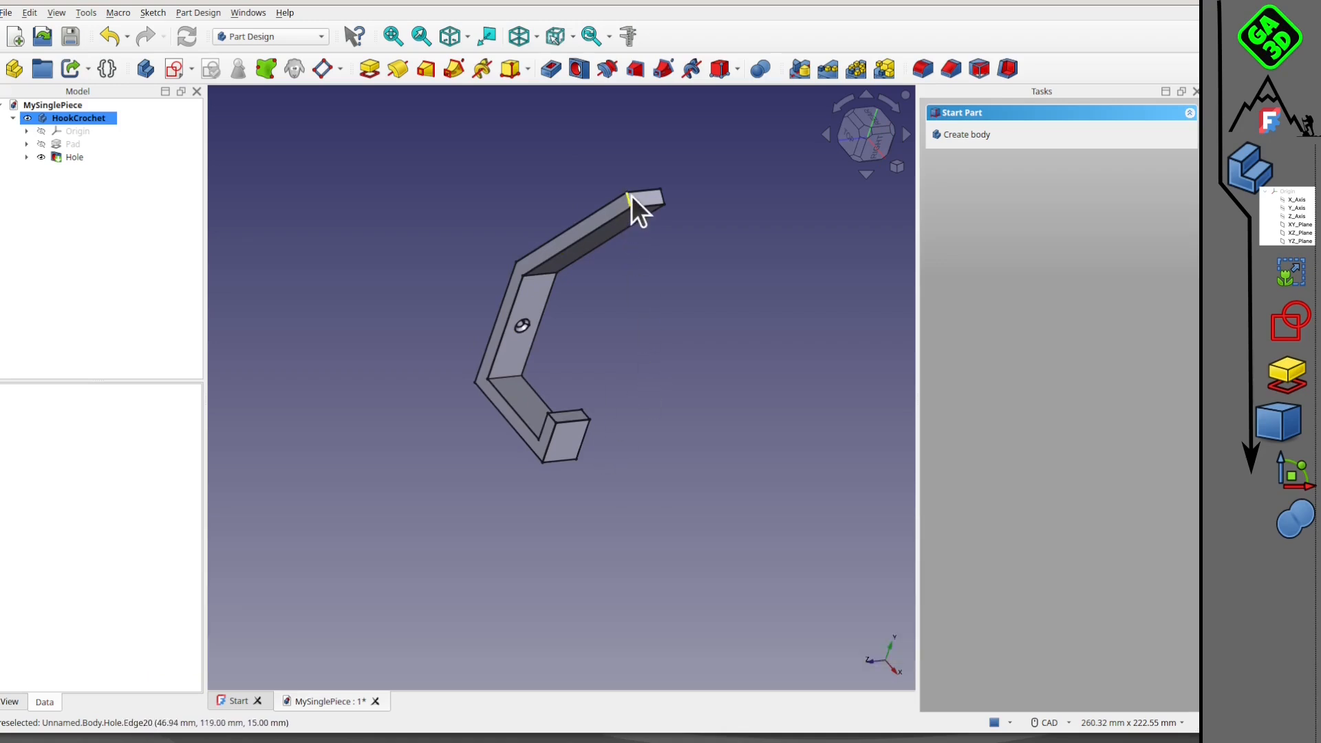
scroll(631, 199, up, 1)
scroll(632, 200, up, 1)
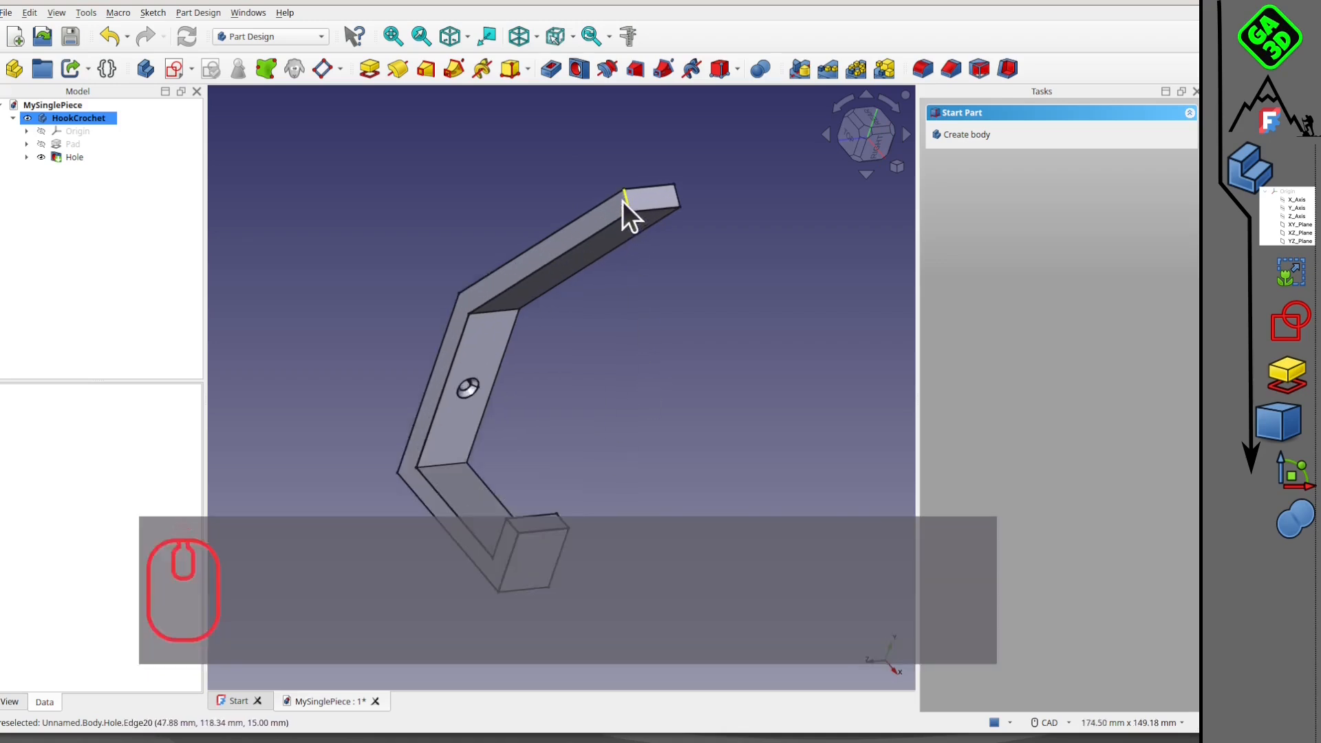
Step: Fillet the two short corner edges at each free end of the hook with a 5 mm radius
click(624, 201)
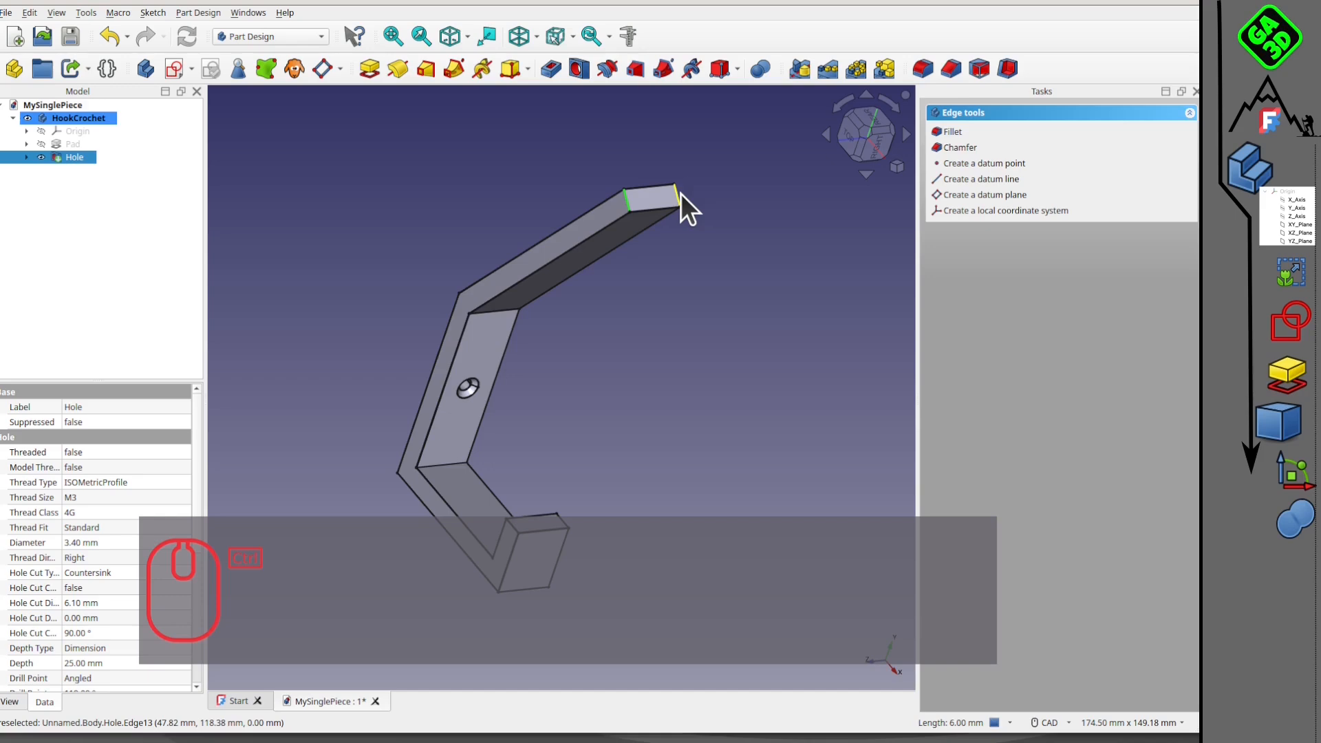
ctrl+click(679, 195)
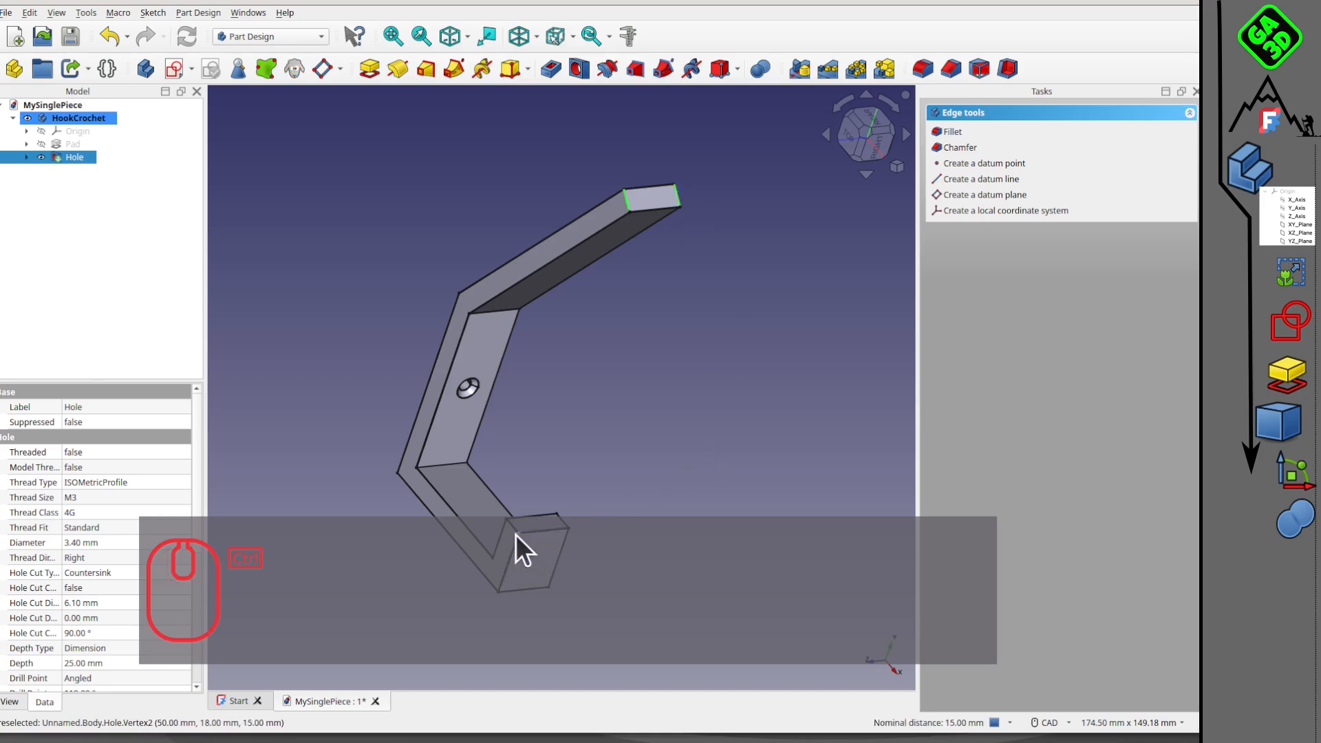
scroll(510, 527, up, 3)
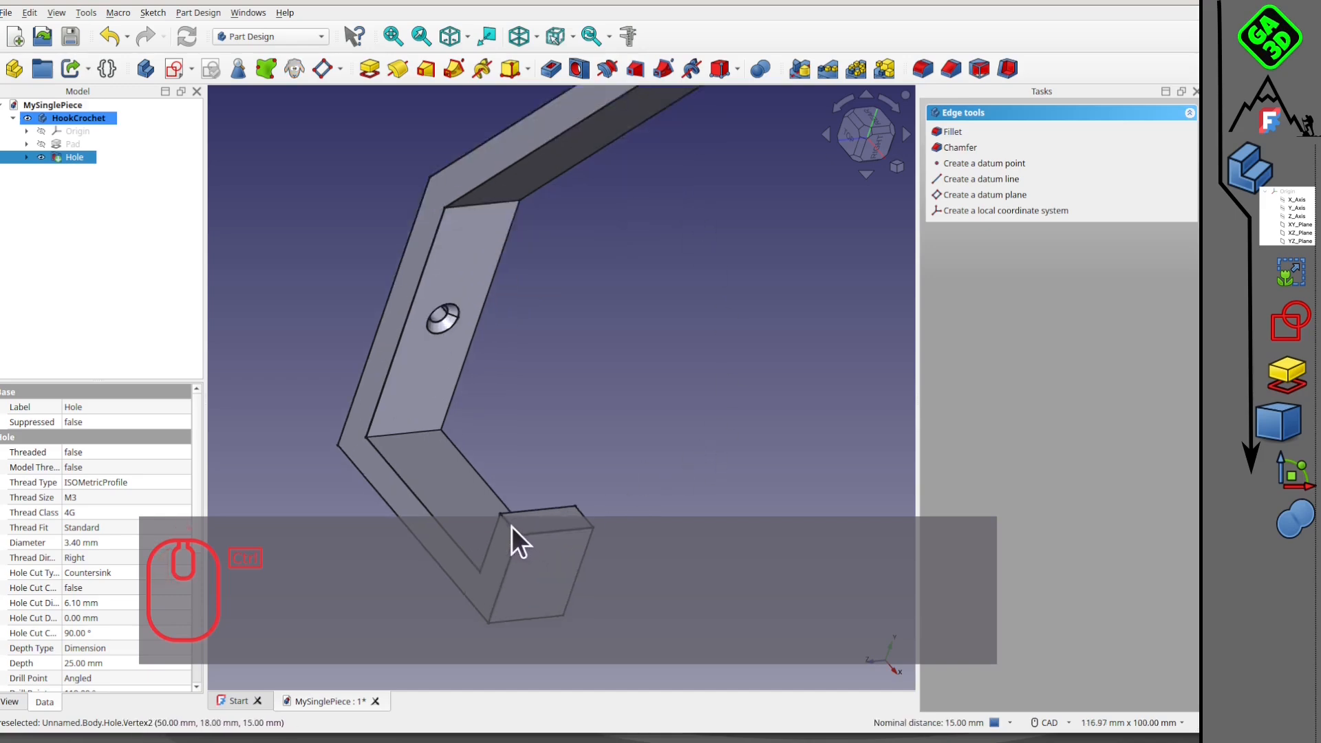
ctrl+click(506, 527)
ctrl+click(583, 515)
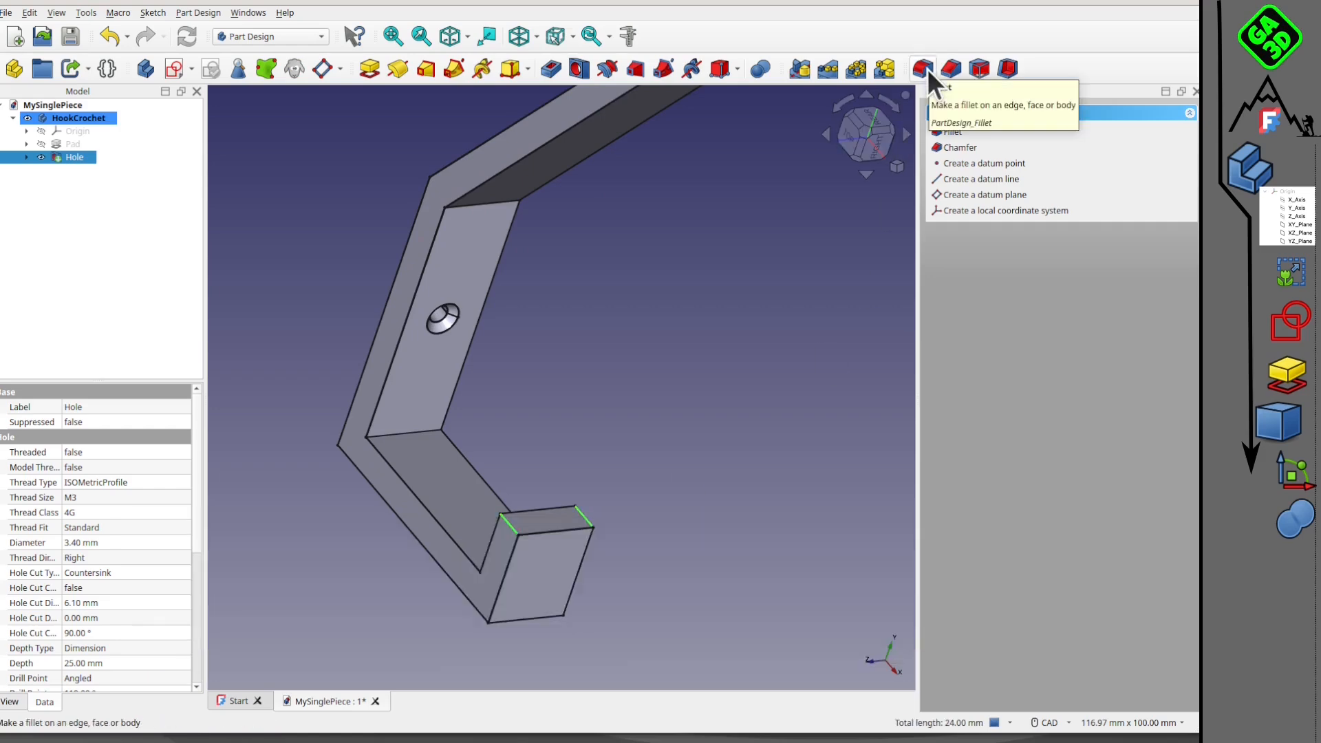
click(926, 69)
scroll(771, 360, down, 3)
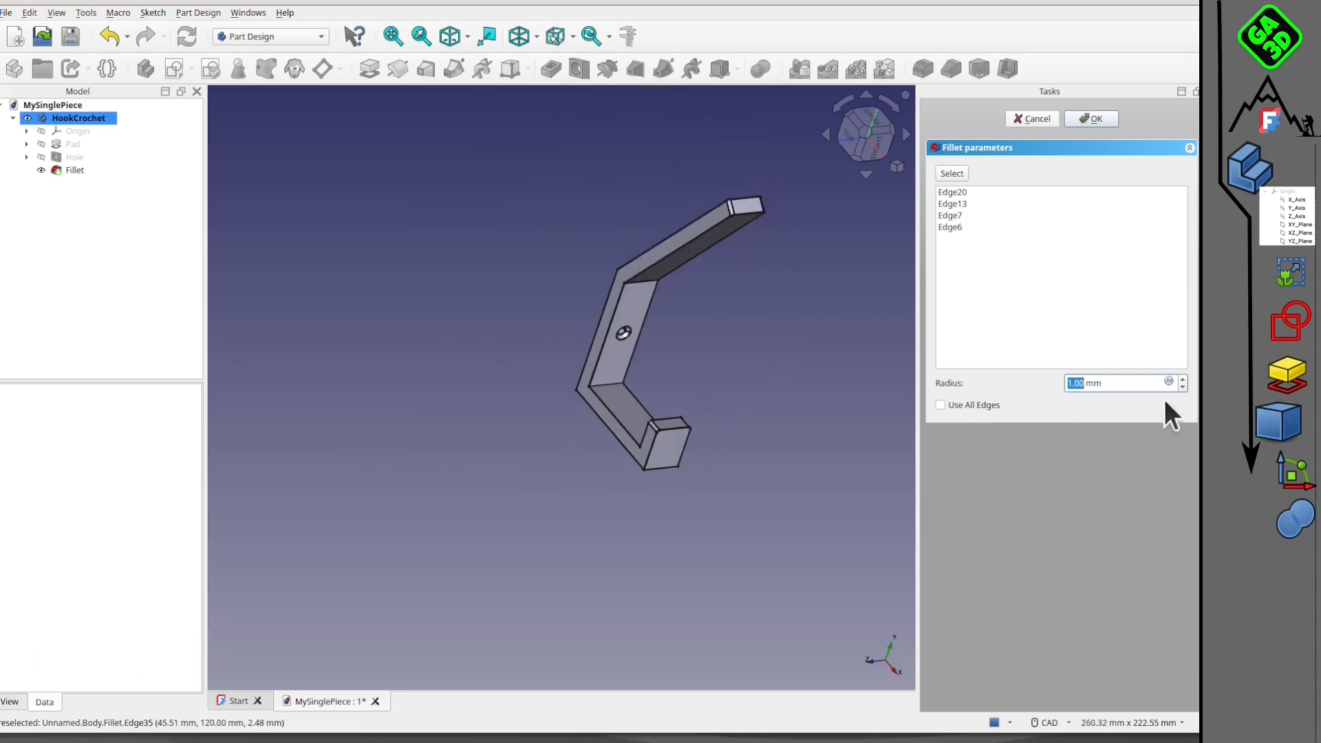
scroll(739, 207, up, 4)
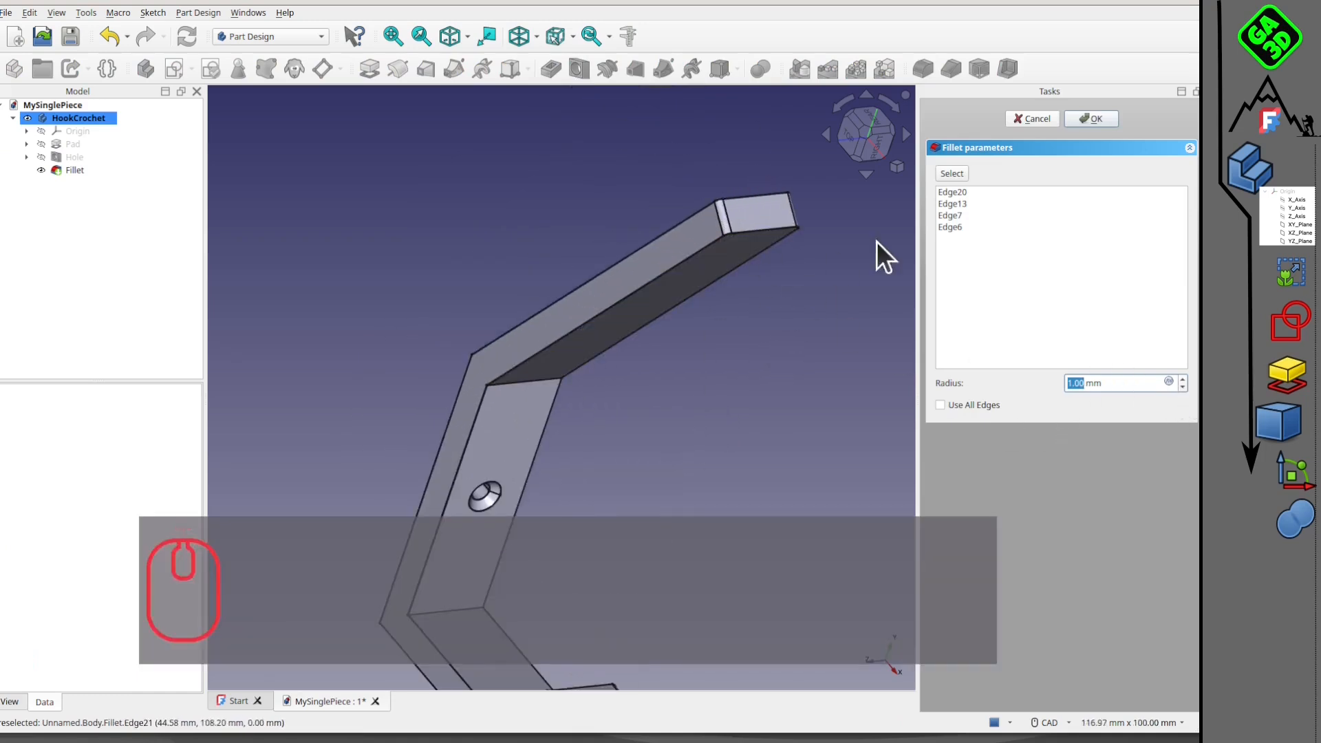
scroll(738, 341, down, 3)
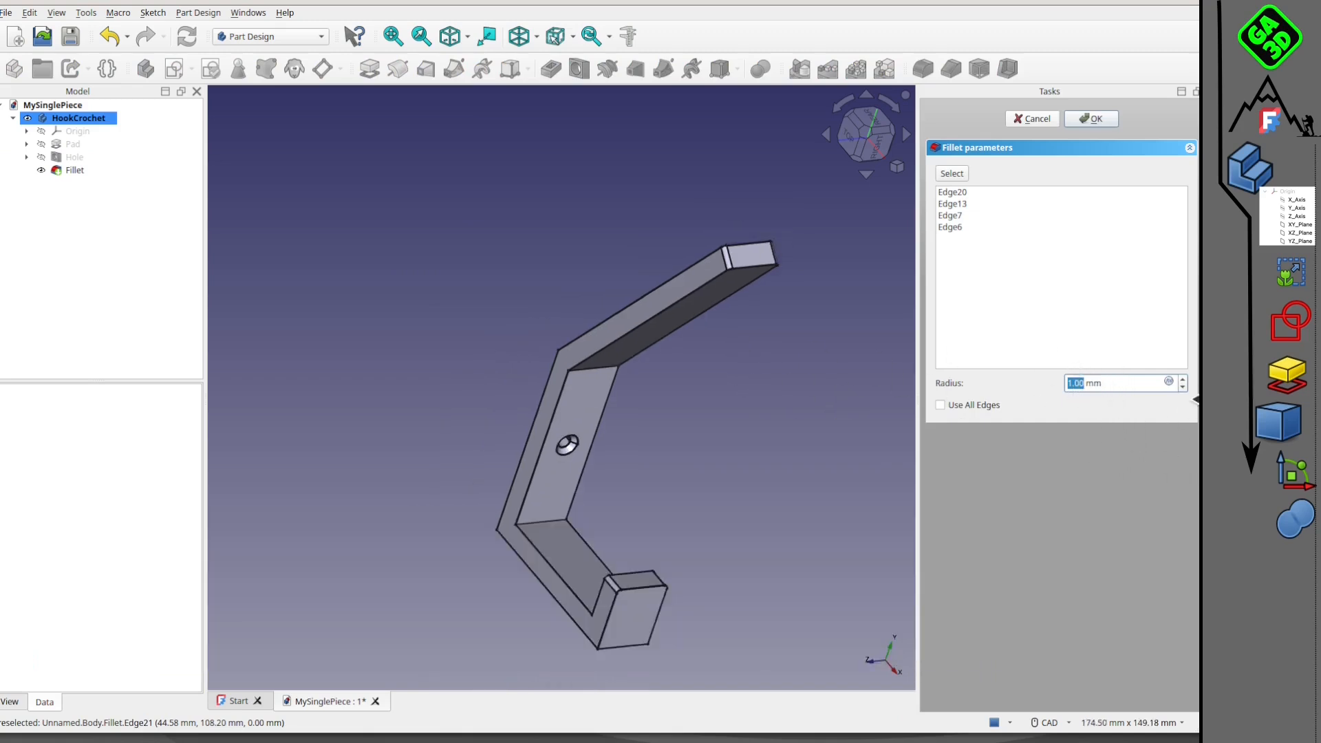
scroll(1183, 376, up, 2)
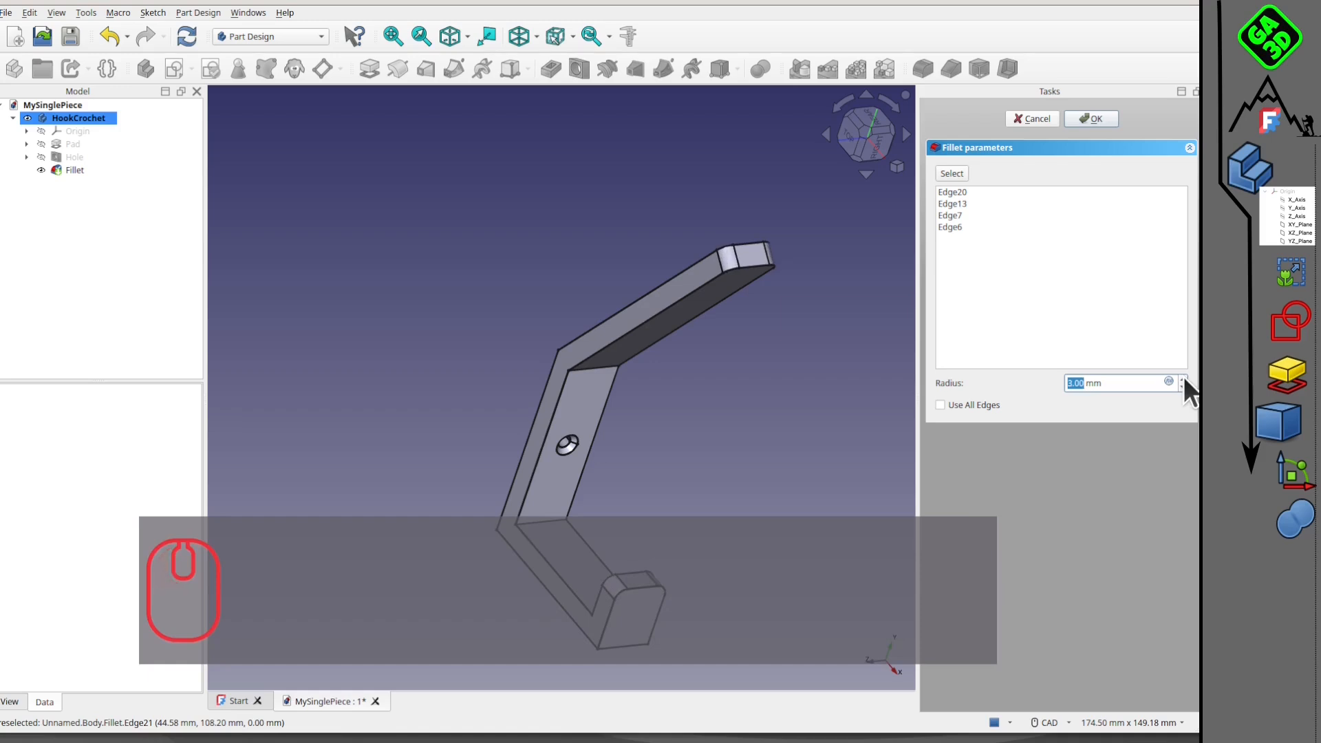
scroll(1183, 377, up, 2)
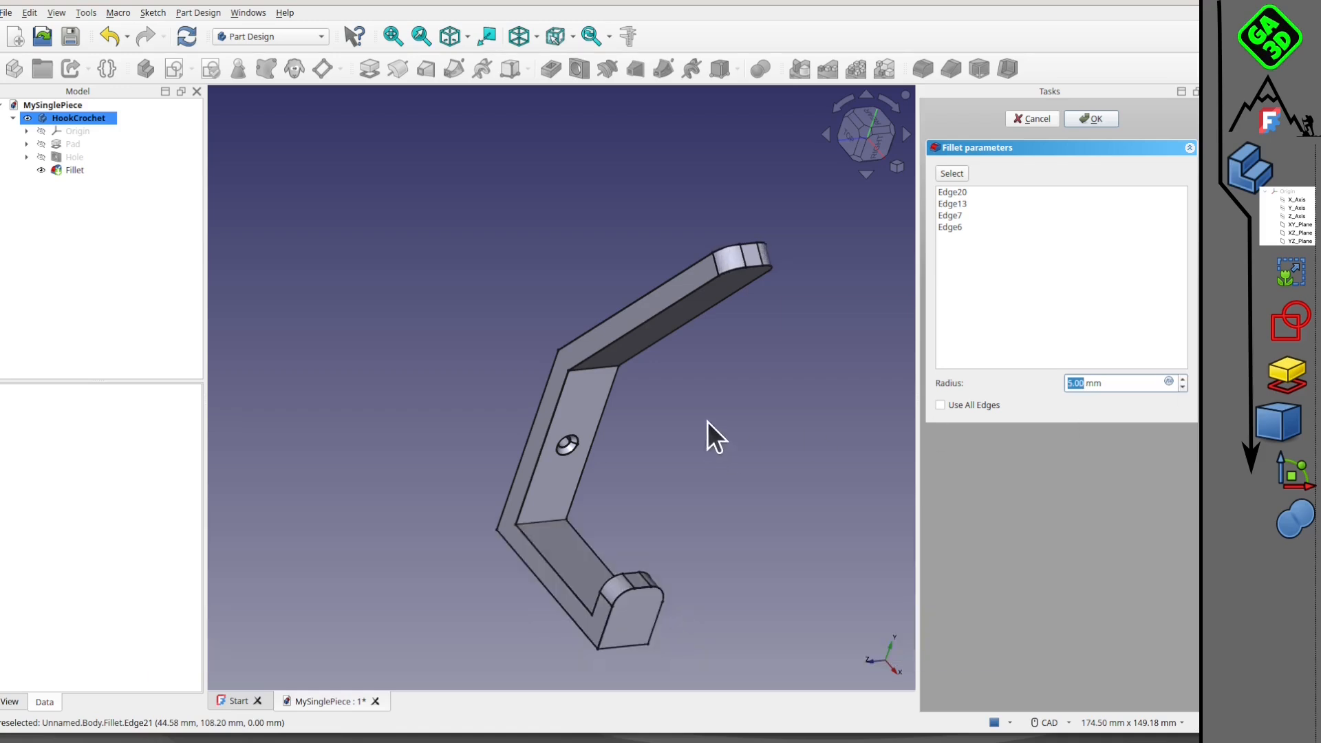
click(1089, 117)
Step: Try a 1 mm equal-distance chamfer on the inner face of the hook's long arm
middle_drag(545, 531, 538, 265)
middle_drag(623, 371, 621, 302)
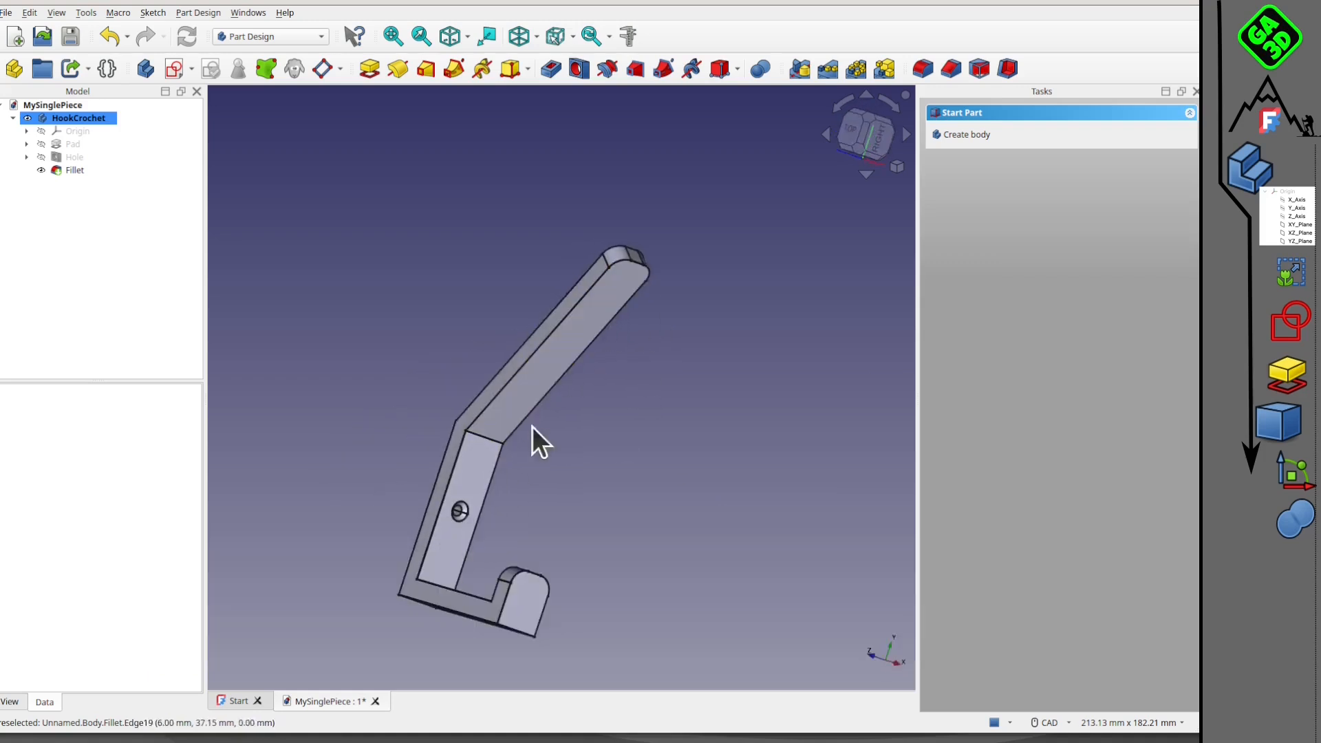
click(592, 325)
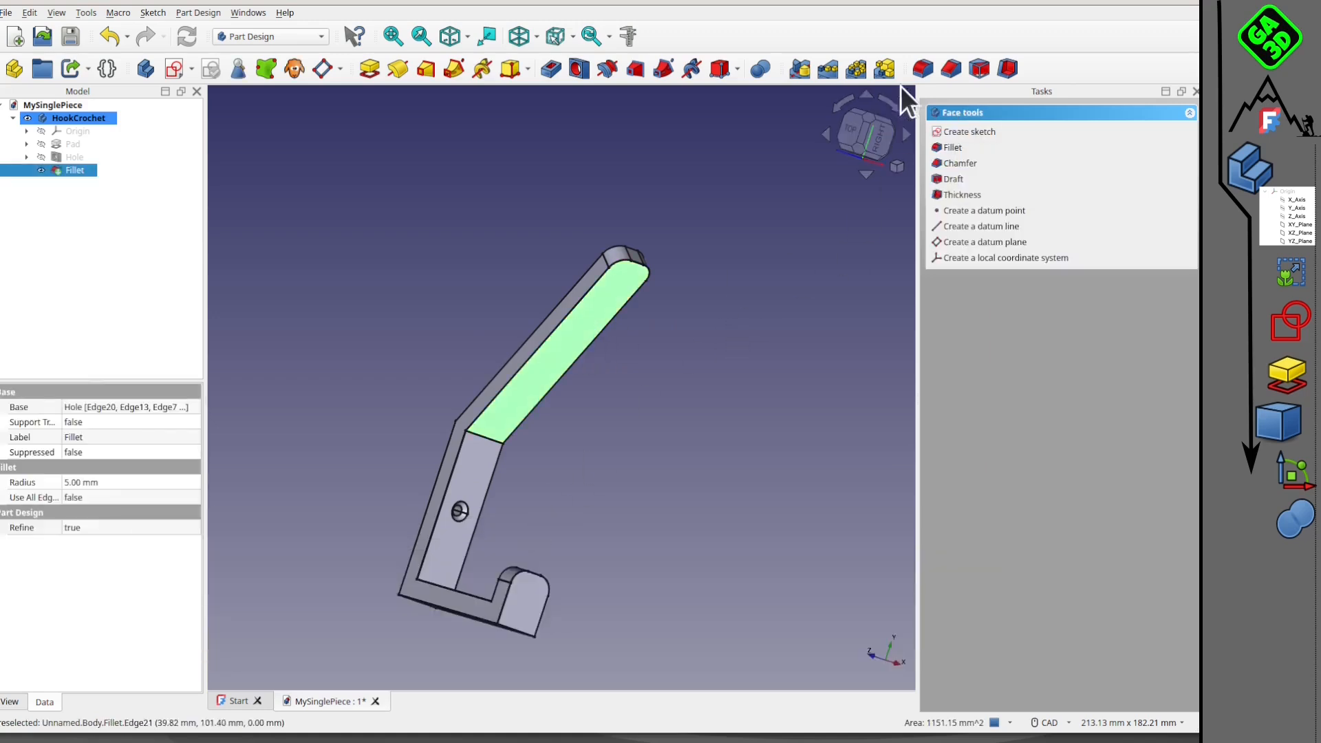
click(952, 69)
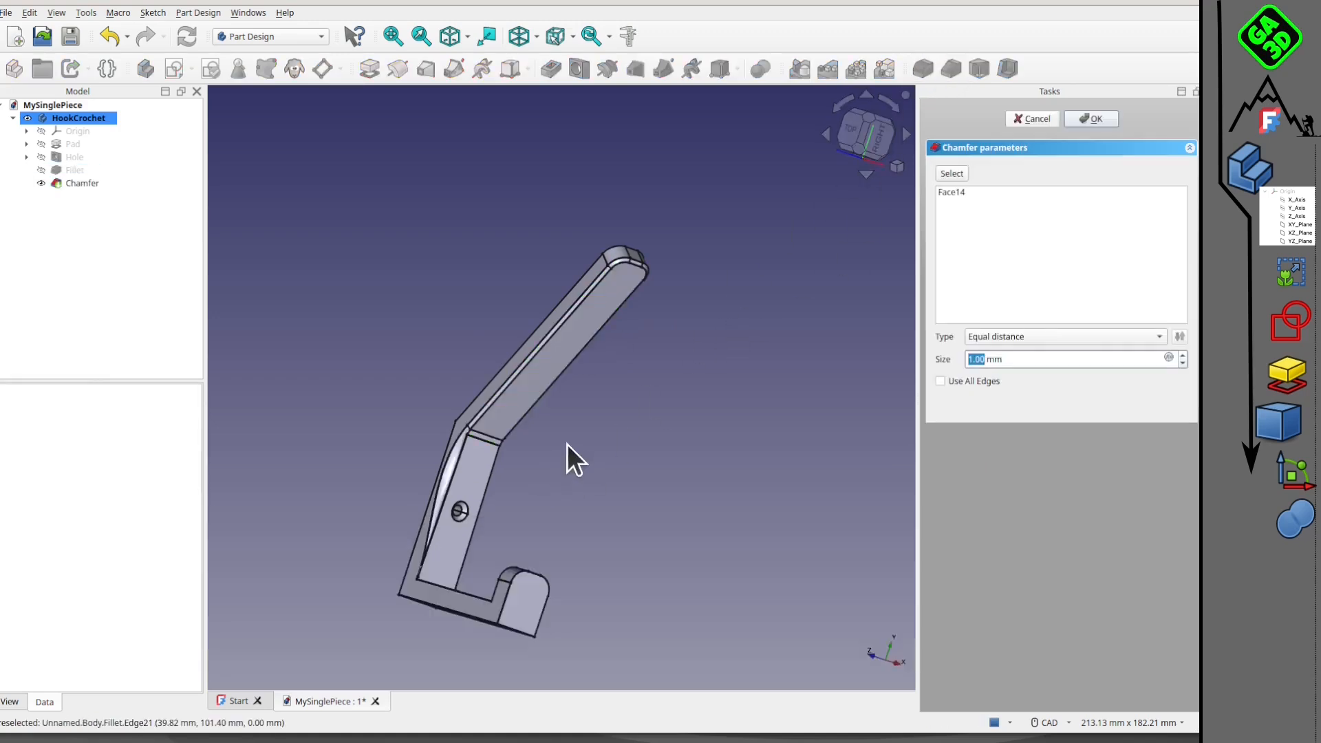
scroll(448, 502, up, 5)
middle_drag(504, 363, 606, 419)
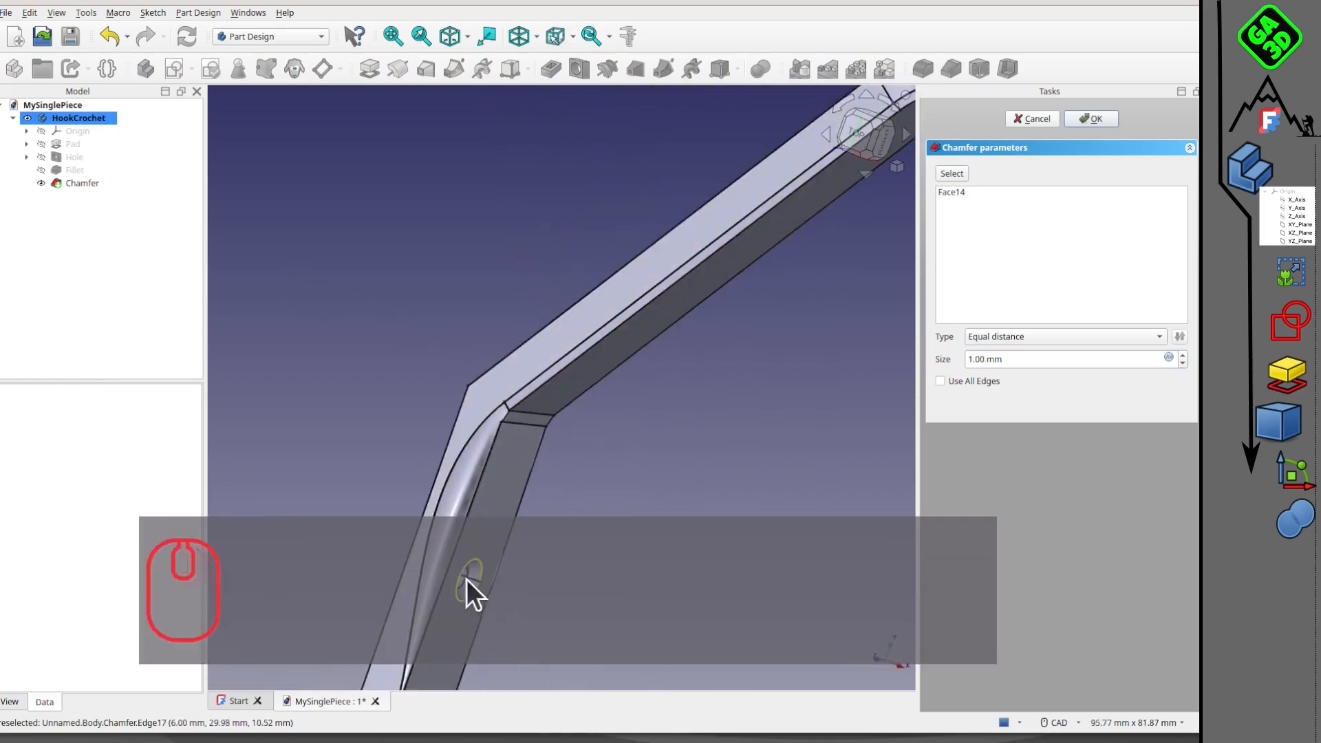
click(1018, 120)
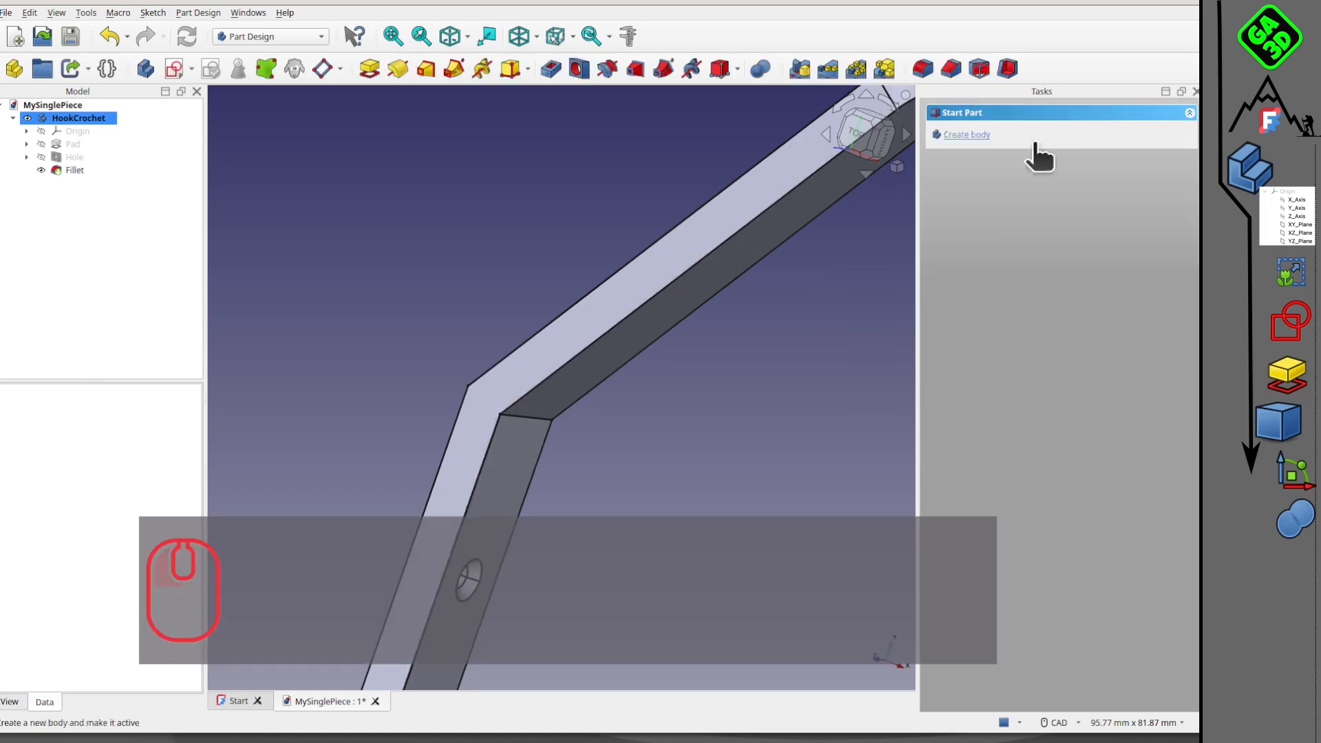
scroll(609, 461, down, 5)
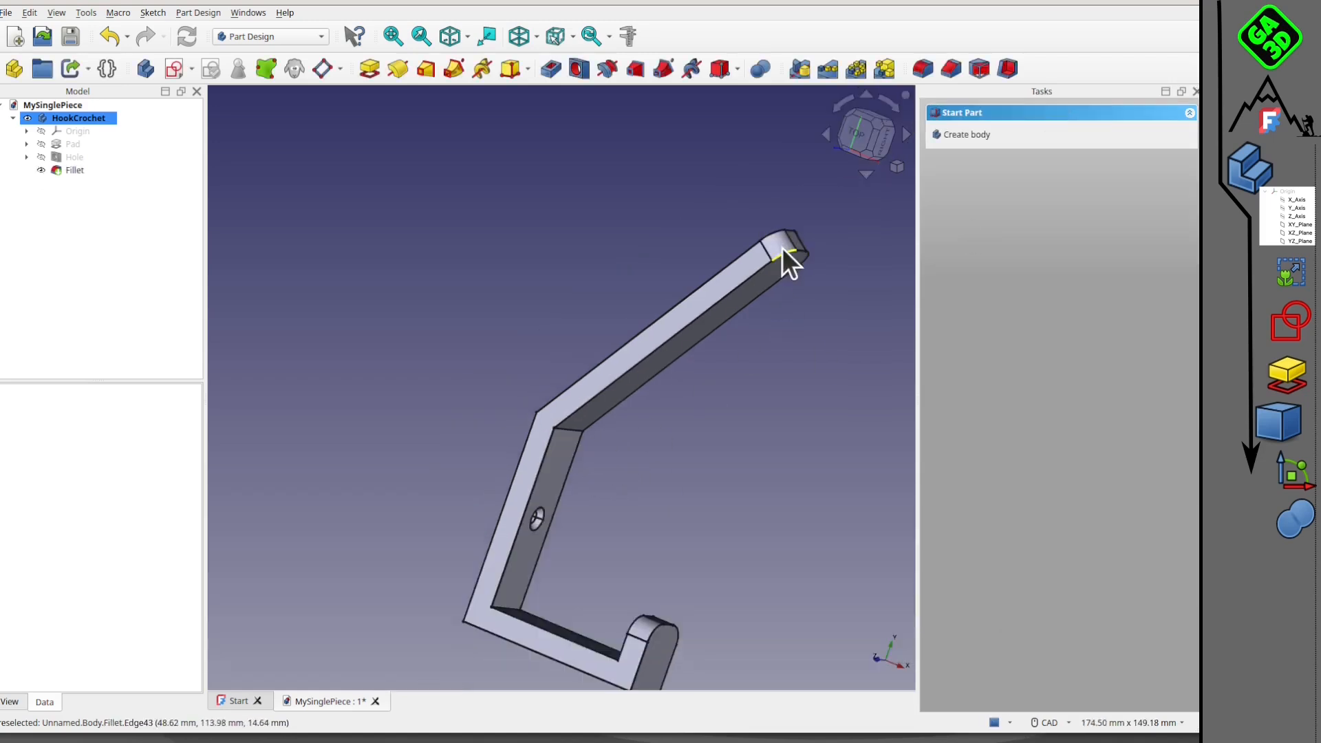
Step: Start a 1 mm equal-distance chamfer on the inner rounded edge at the long arm's free end and check where it stops
click(783, 247)
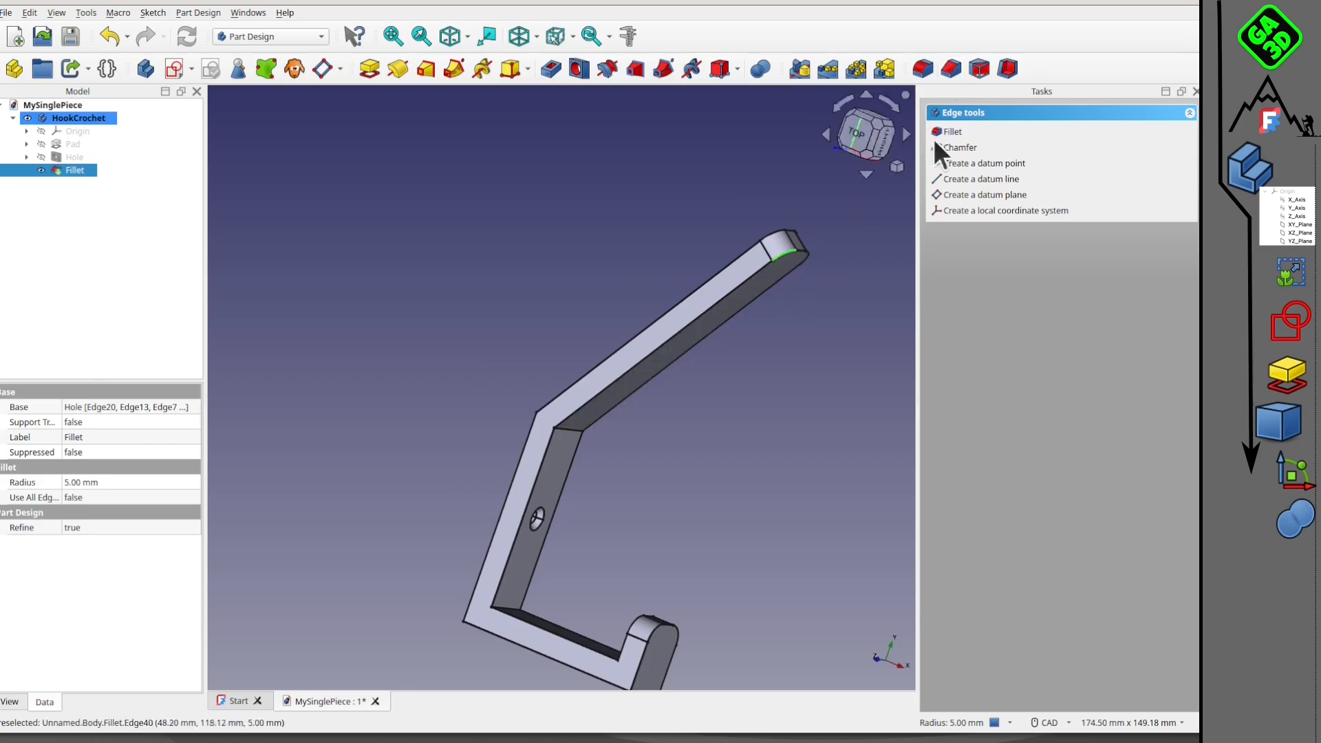
click(956, 67)
middle_drag(616, 490, 563, 245)
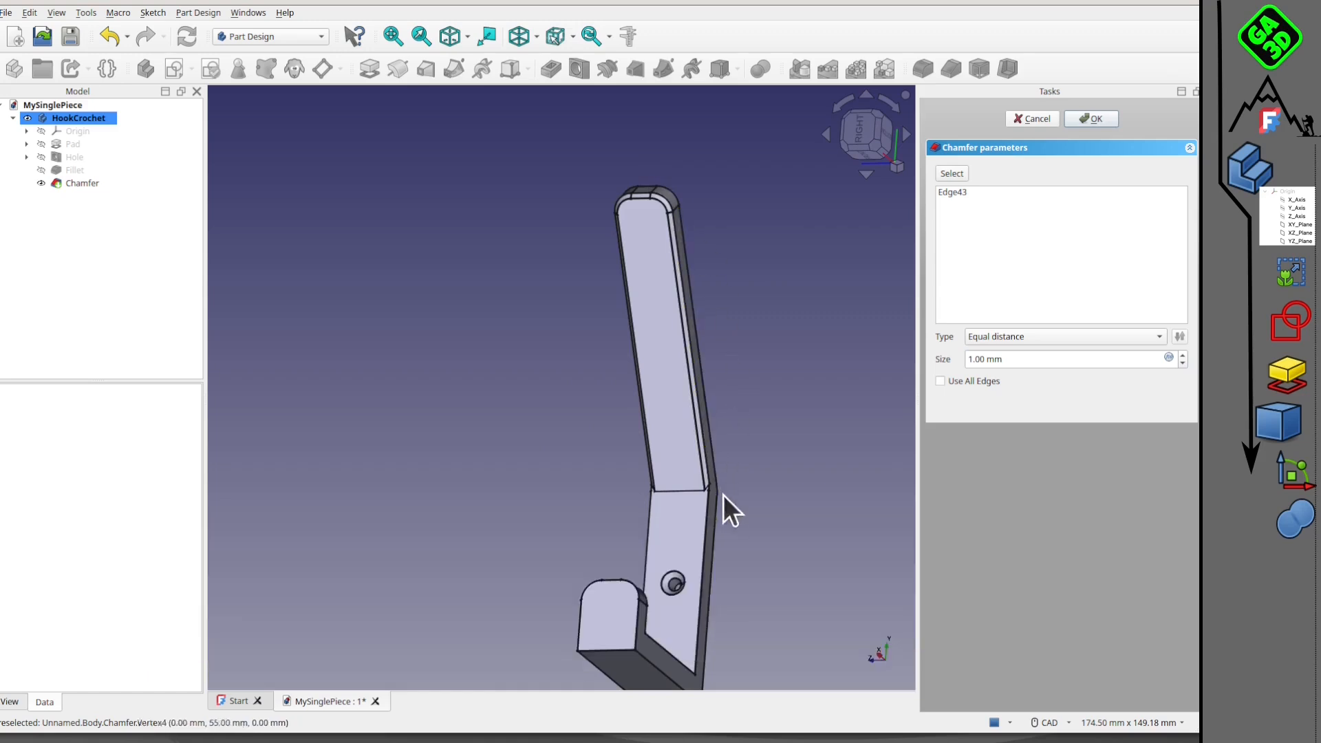
middle_drag(683, 487, 823, 543)
scroll(584, 360, up, 6)
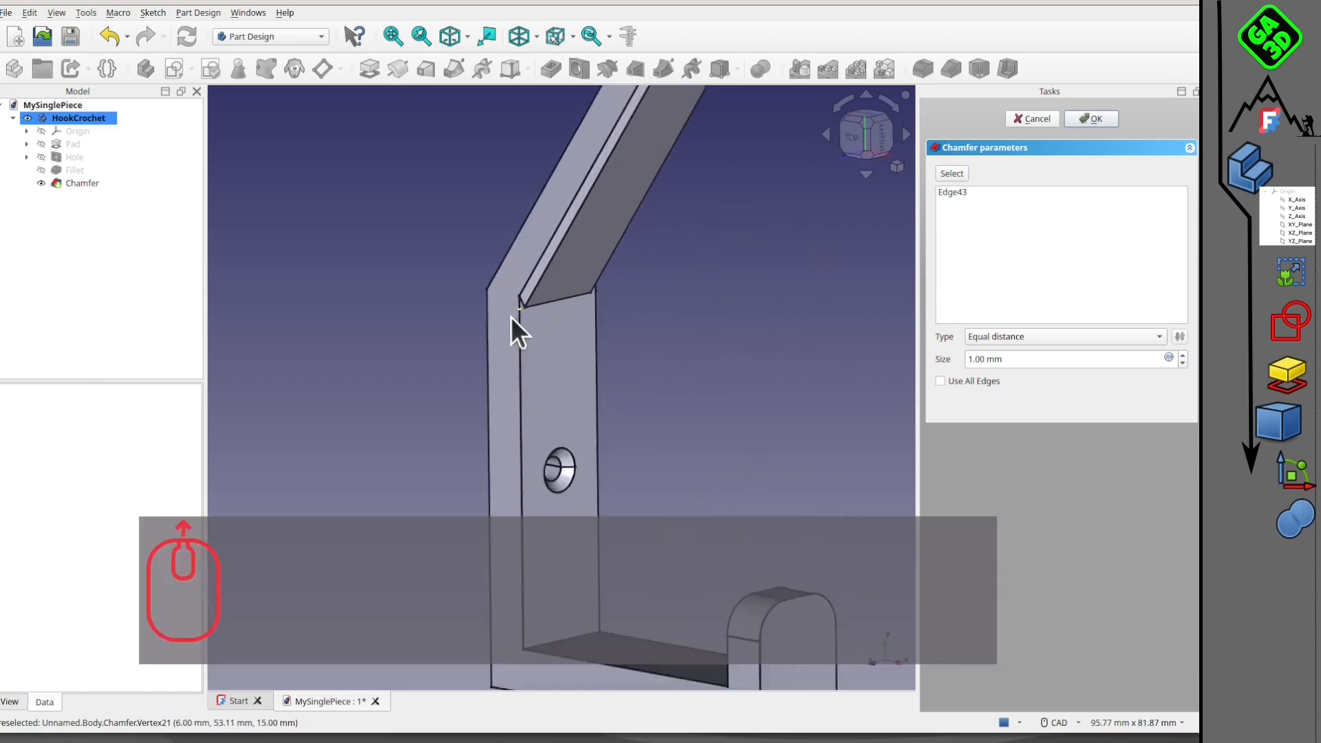
scroll(527, 324, down, 3)
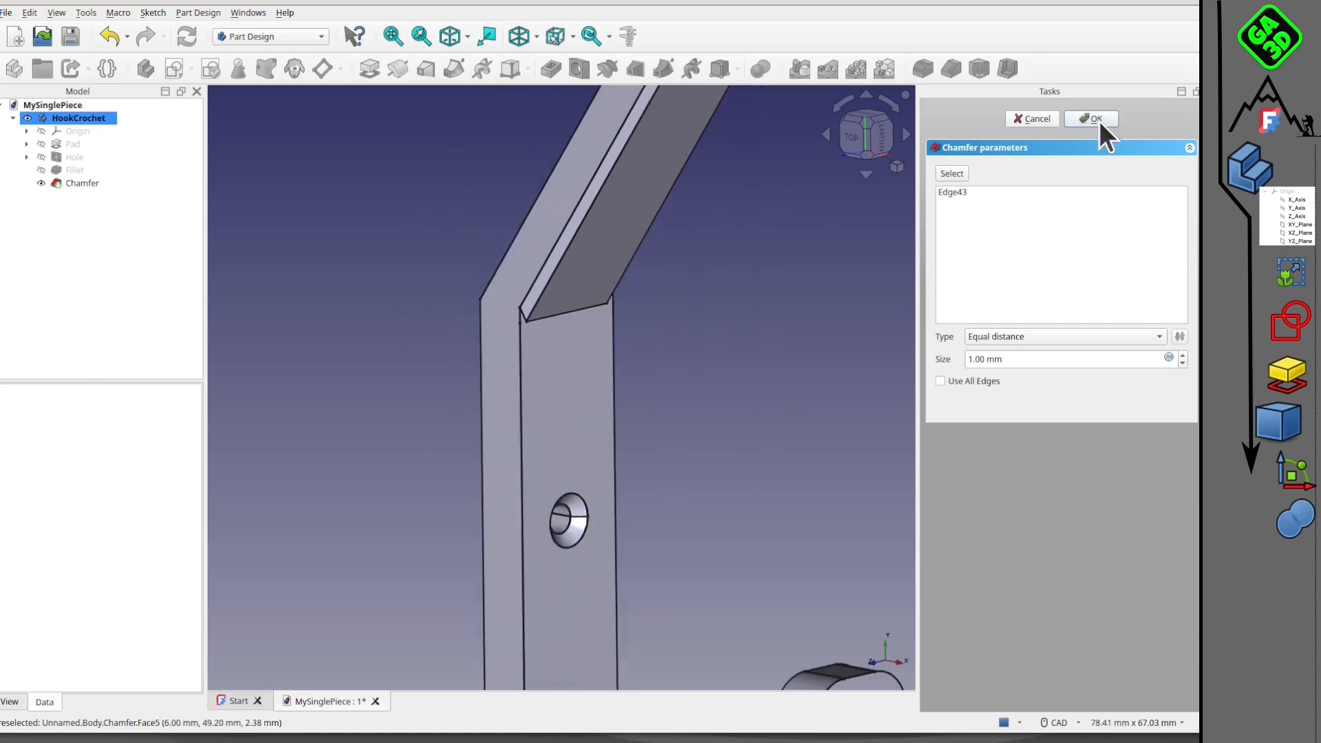
scroll(661, 458, down, 3)
scroll(757, 358, up, 2)
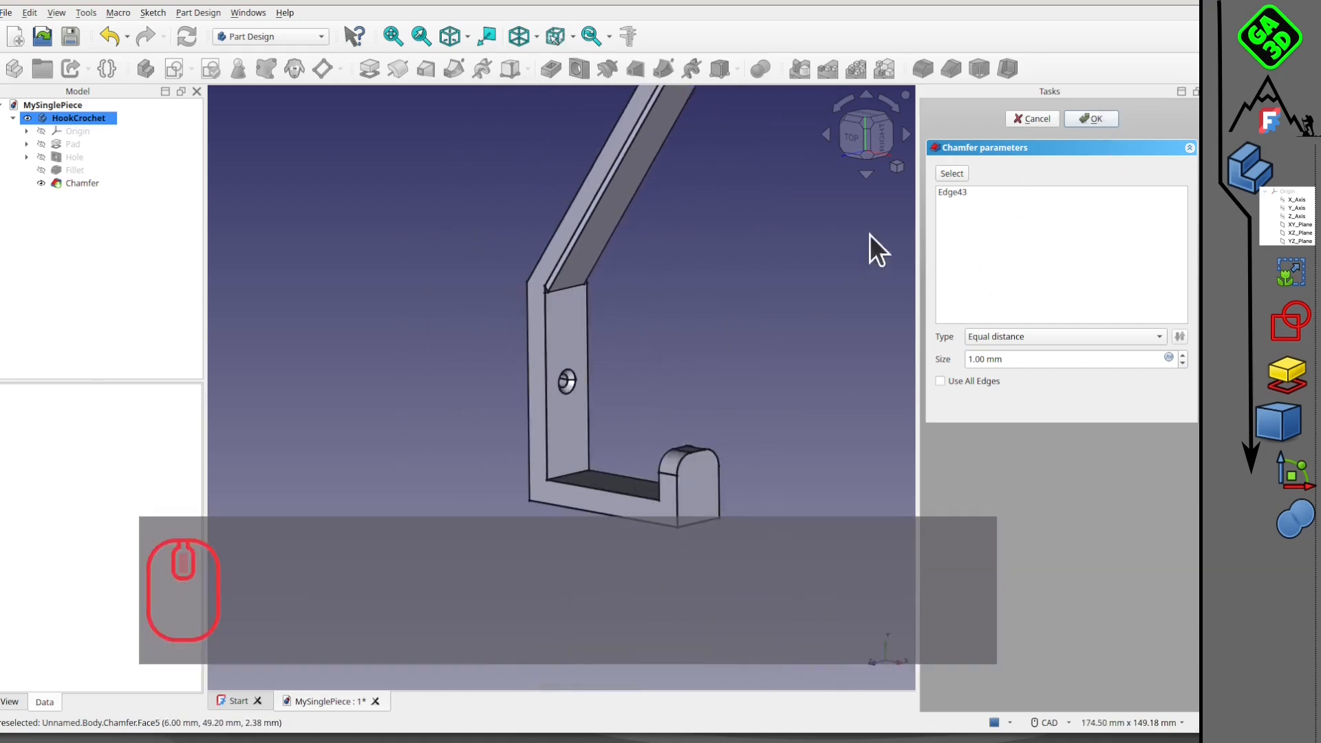
Step: Add one side's inner edges along the drilled section, base and short lip, including the lip's rounded corner, to the chamfer
click(950, 173)
click(549, 318)
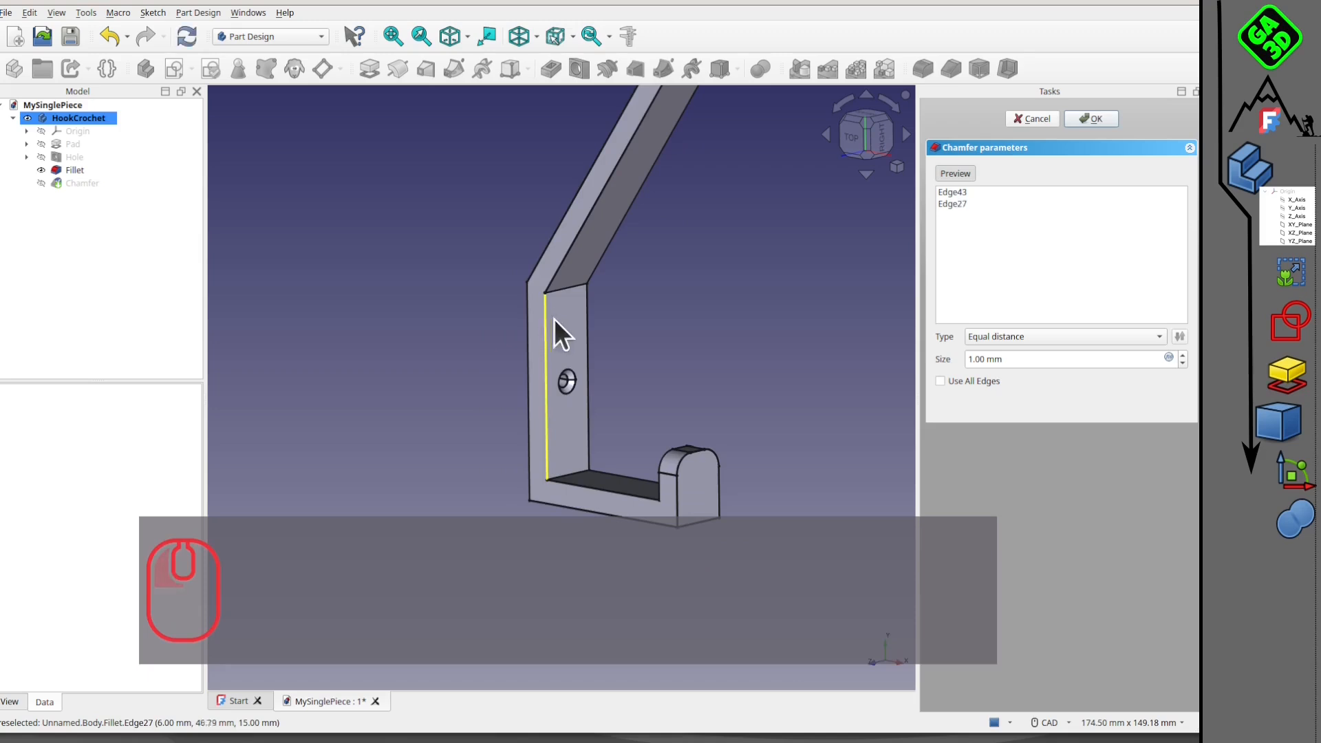
click(609, 485)
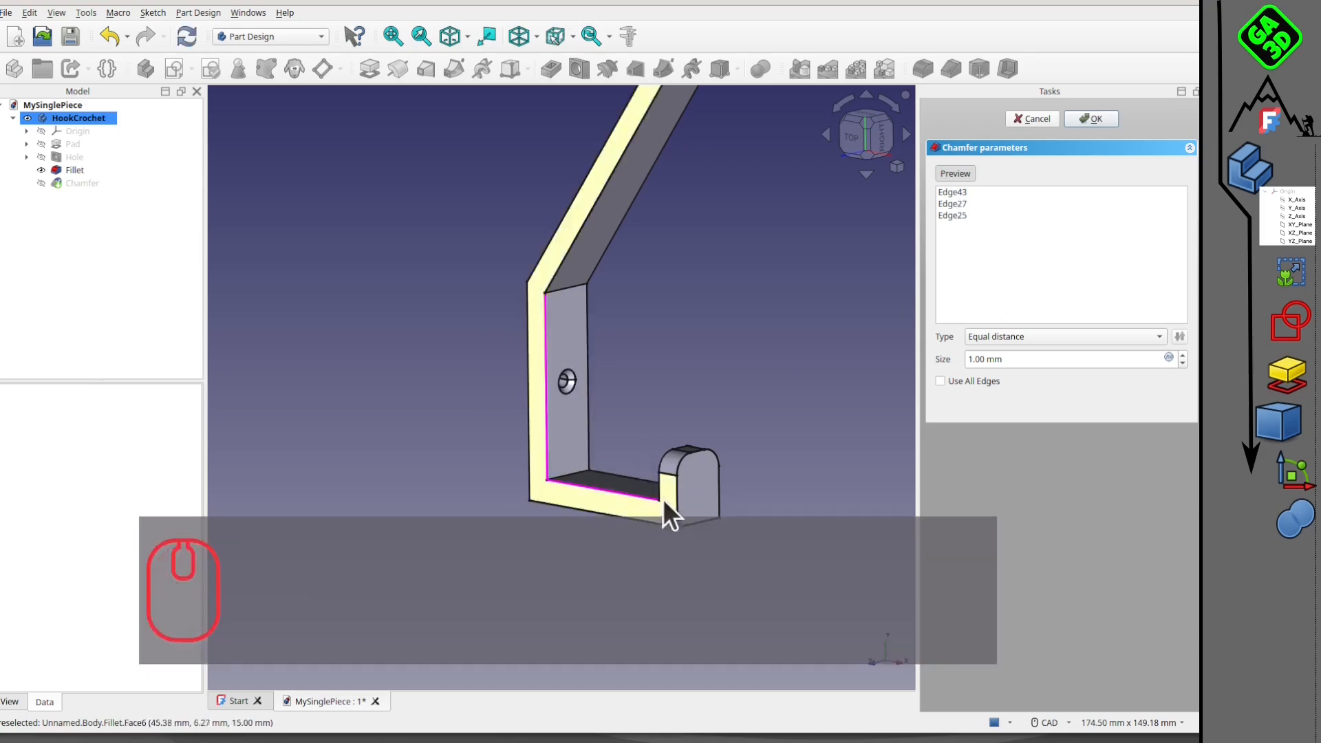
click(657, 486)
click(659, 468)
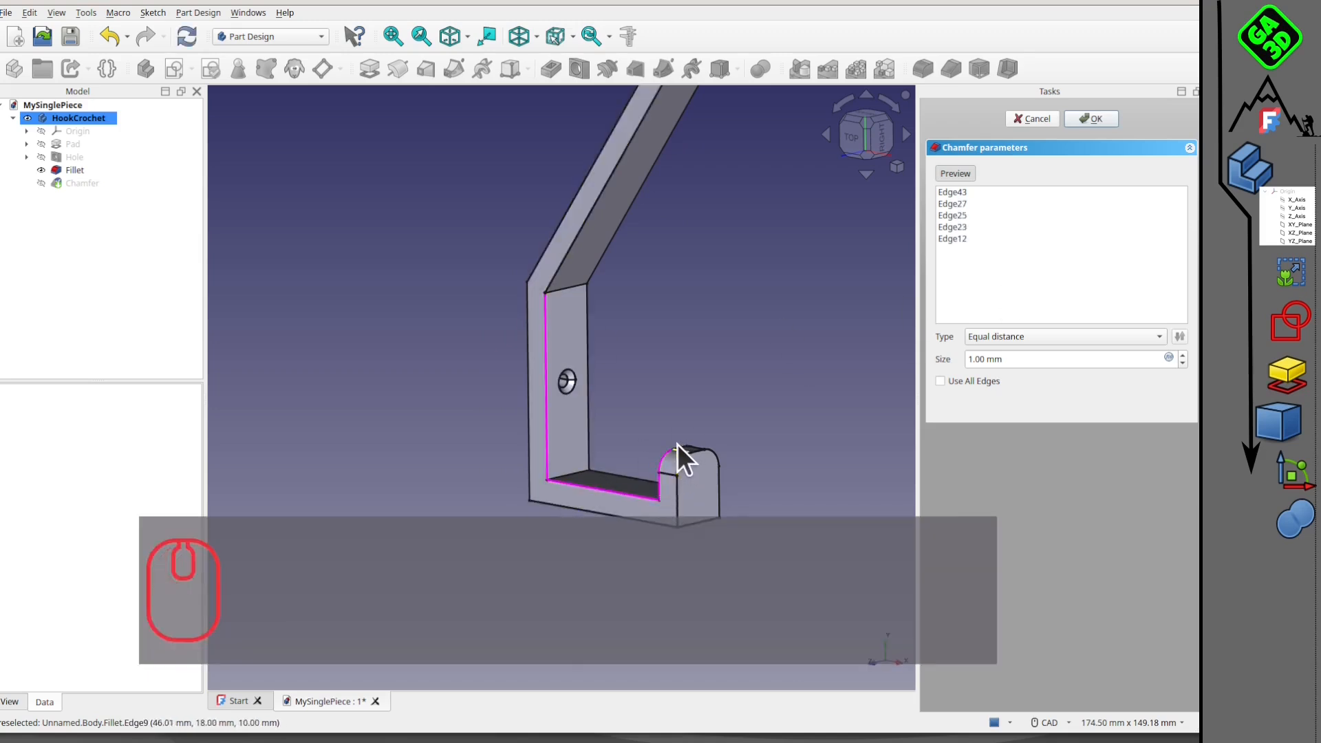
Step: Add the remaining inner edges around the lip's rounded end and along the hook's opposite side, and accept the 1 mm chamfer
middle_drag(679, 392, 673, 507)
click(673, 478)
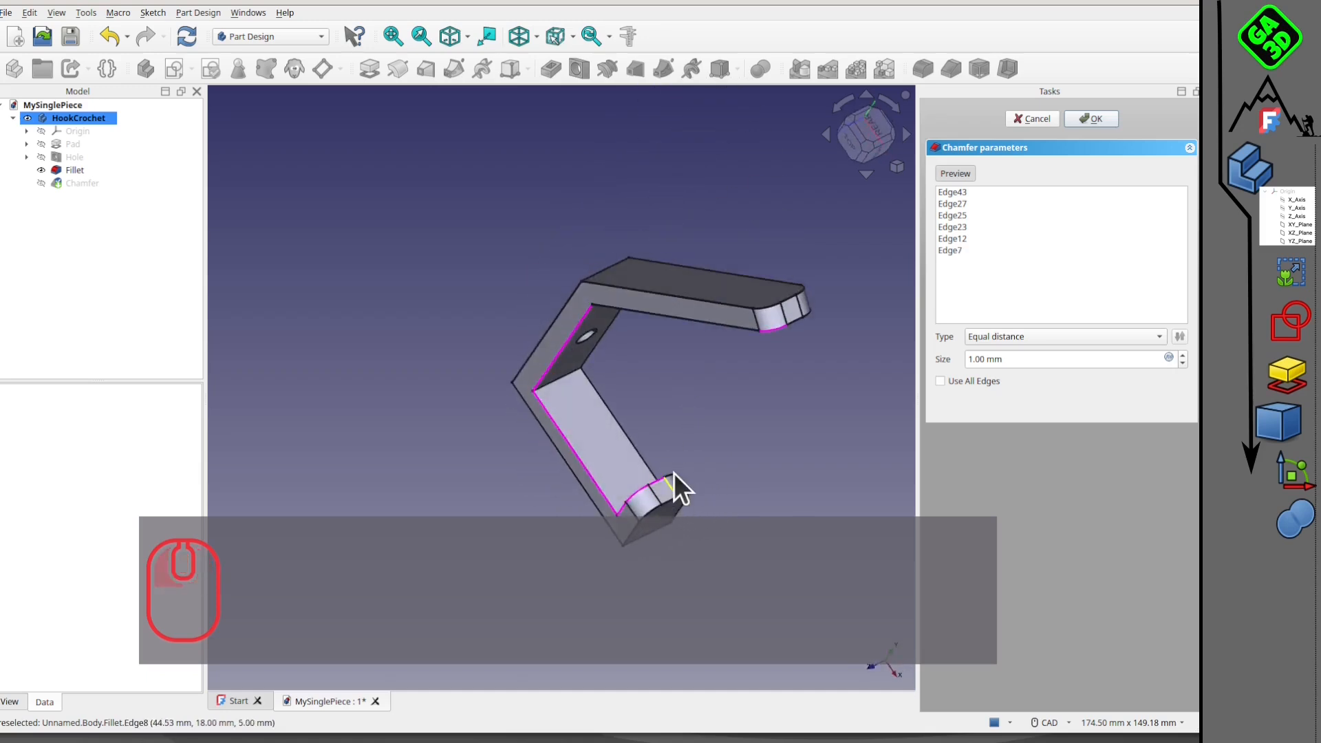
scroll(691, 474, up, 3)
click(647, 476)
middle_drag(662, 436, 603, 460)
click(556, 436)
middle_drag(559, 441, 572, 282)
click(572, 283)
click(1091, 122)
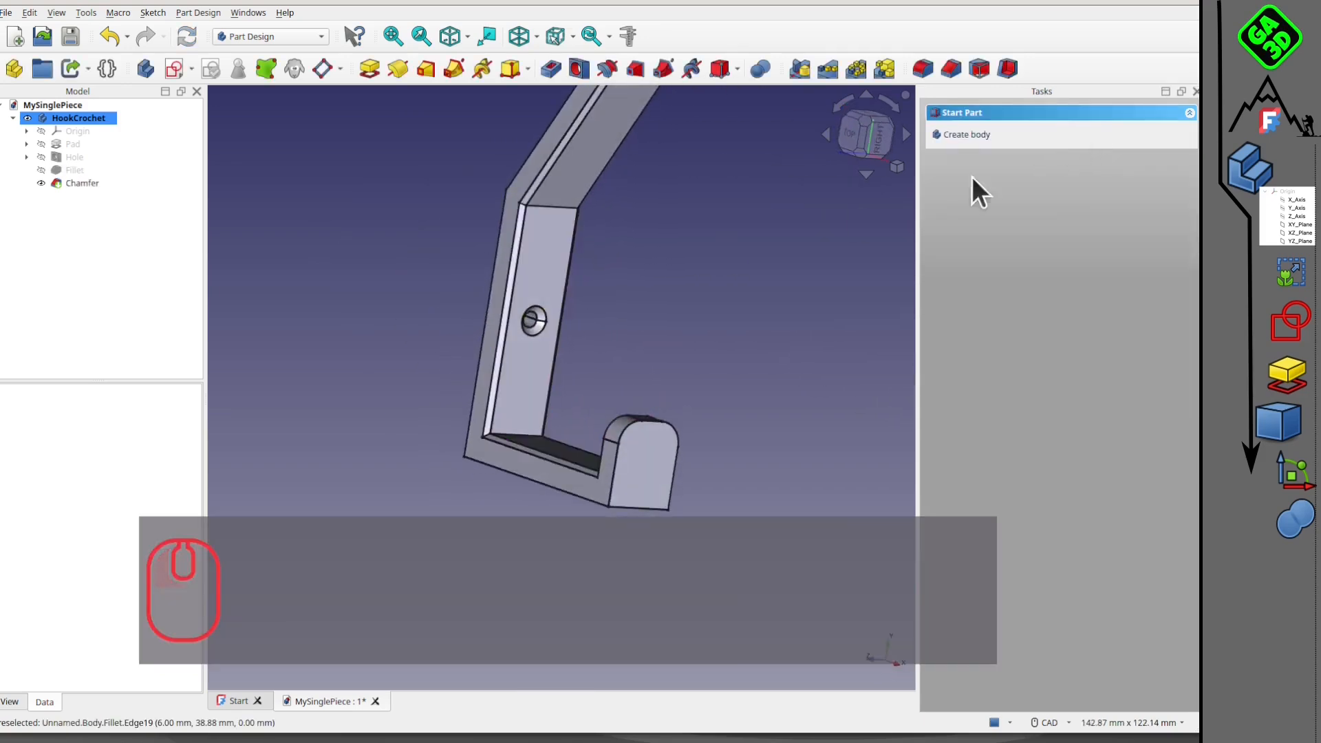
Step: Examine the chamfered inner contour and the still-sharp outer edges of the hook from several sides
middle_drag(623, 298, 692, 347)
middle_drag(587, 362, 551, 294)
scroll(694, 364, down, 2)
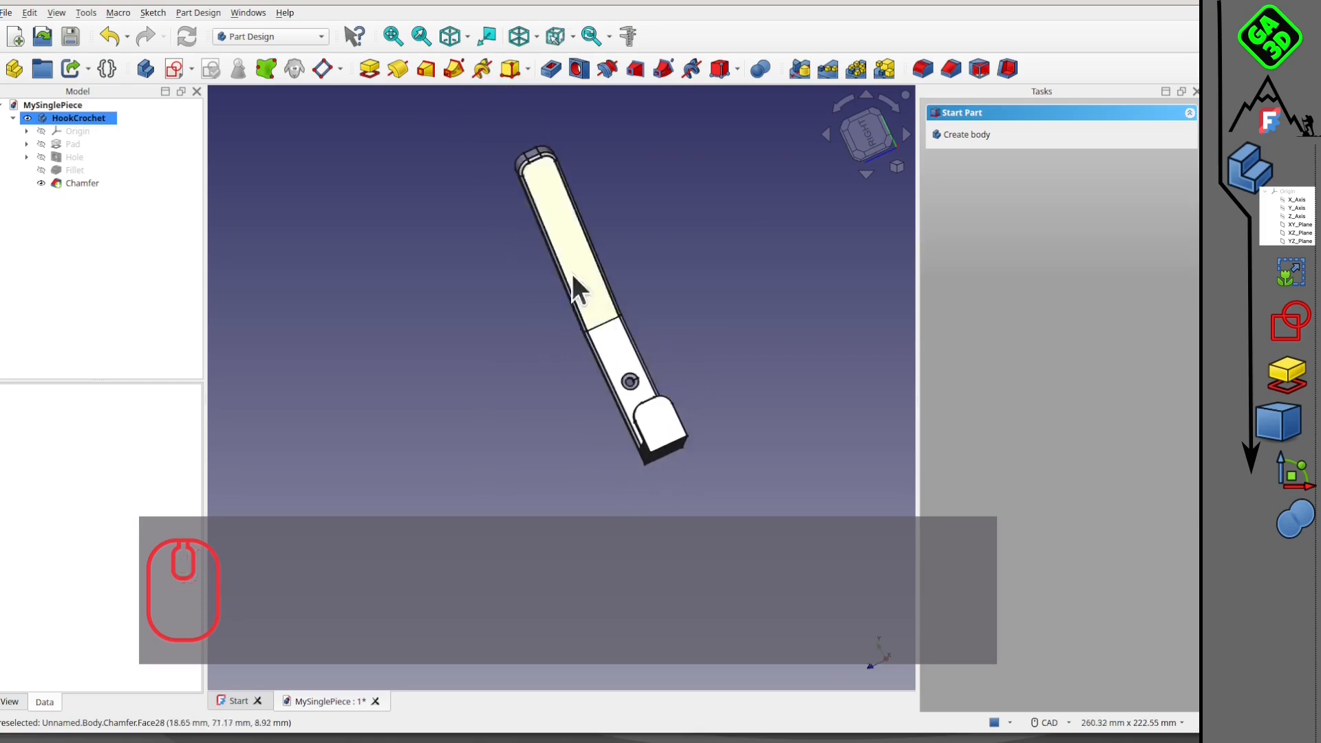
middle_drag(467, 282, 609, 329)
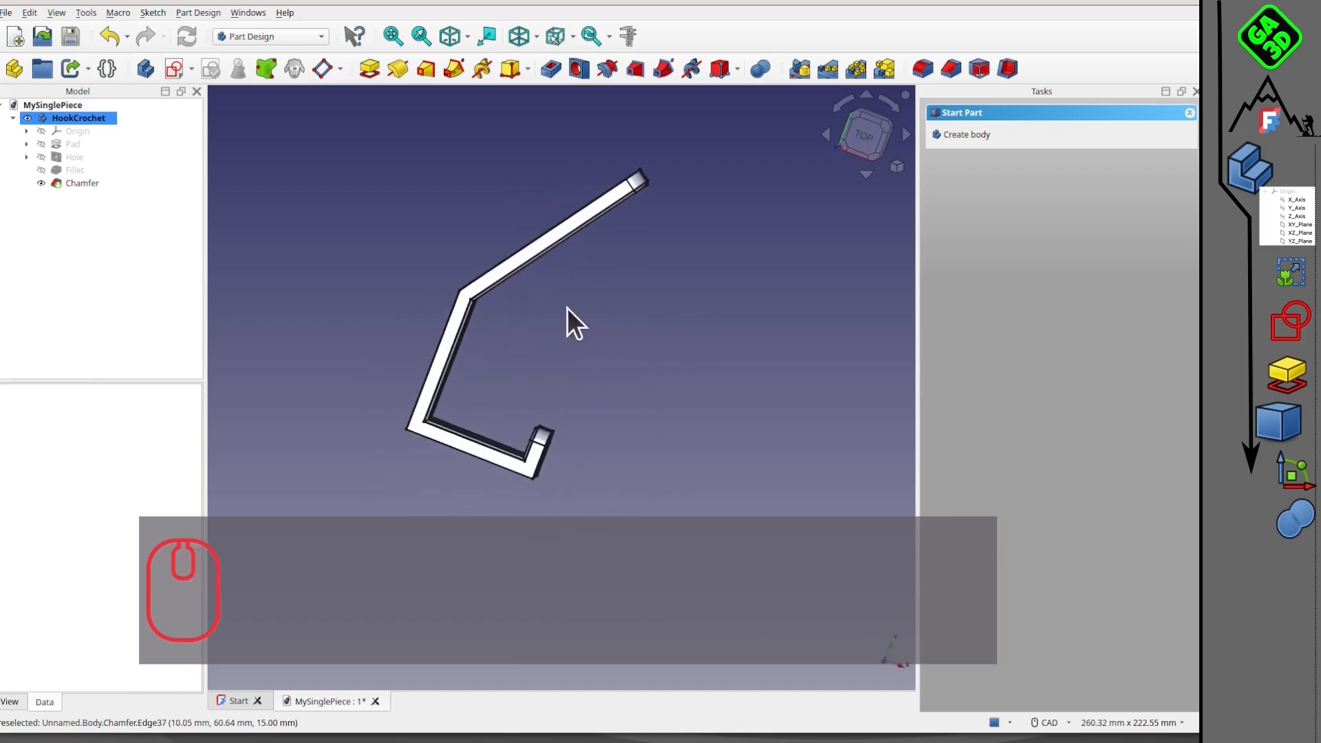
middle_drag(567, 221, 608, 223)
middle_drag(612, 299, 622, 320)
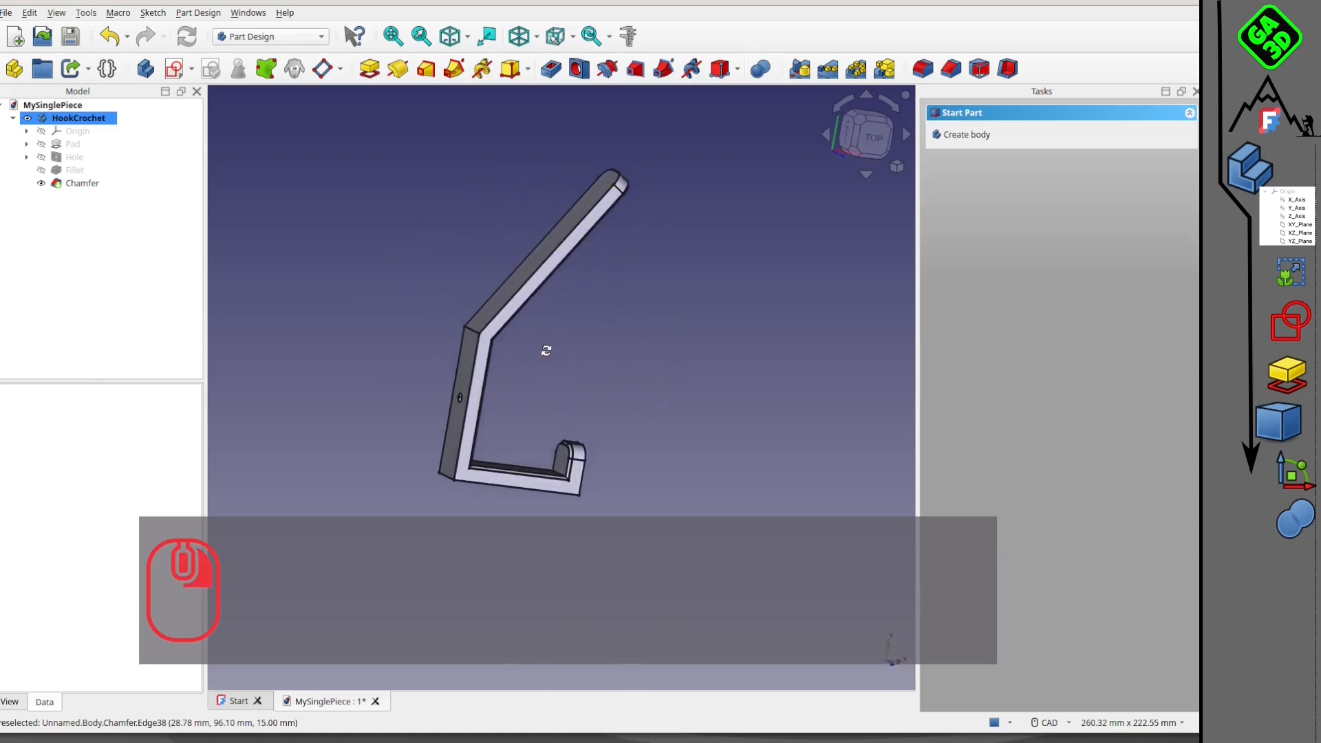
middle_drag(546, 351, 375, 267)
right_click(632, 287)
click(498, 221)
middle_drag(545, 273, 428, 380)
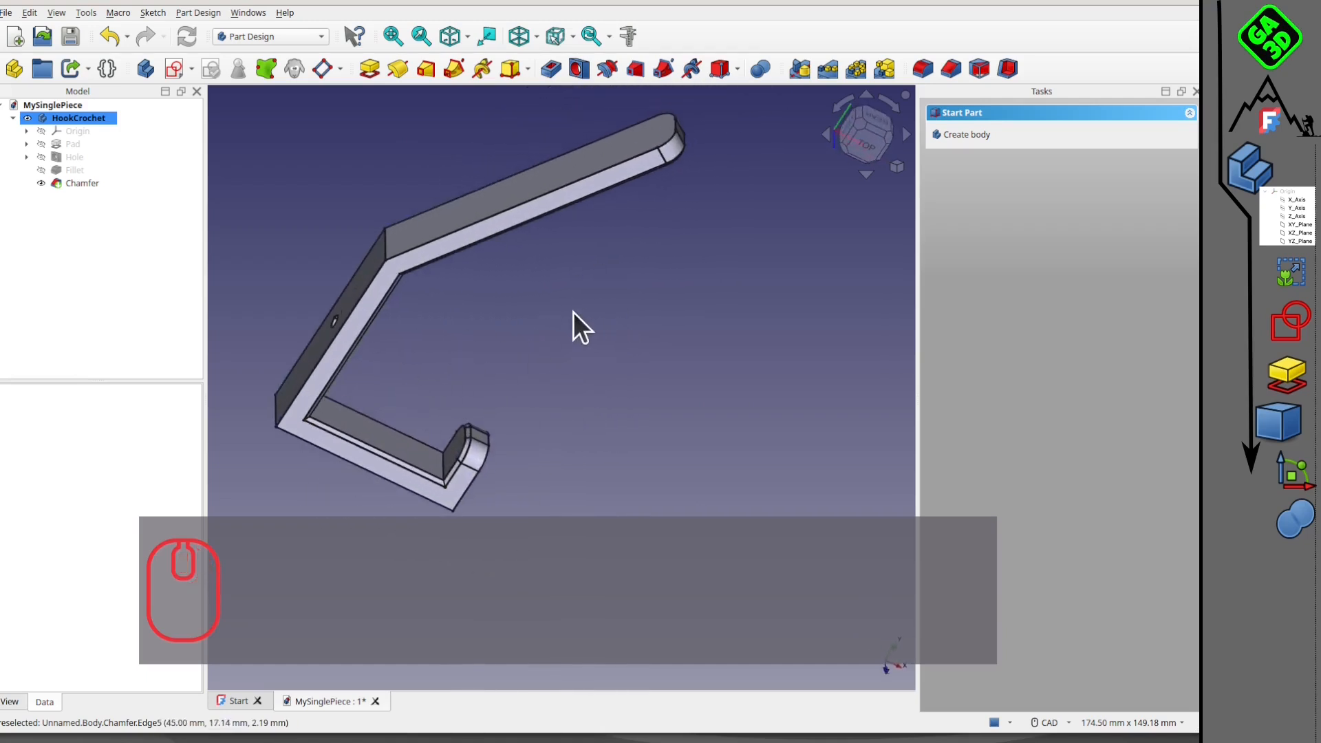
mouse_move(539, 311)
middle_down()
mouse_move(564, 277)
mouse_move(527, 296)
mouse_move(536, 307)
middle_up()
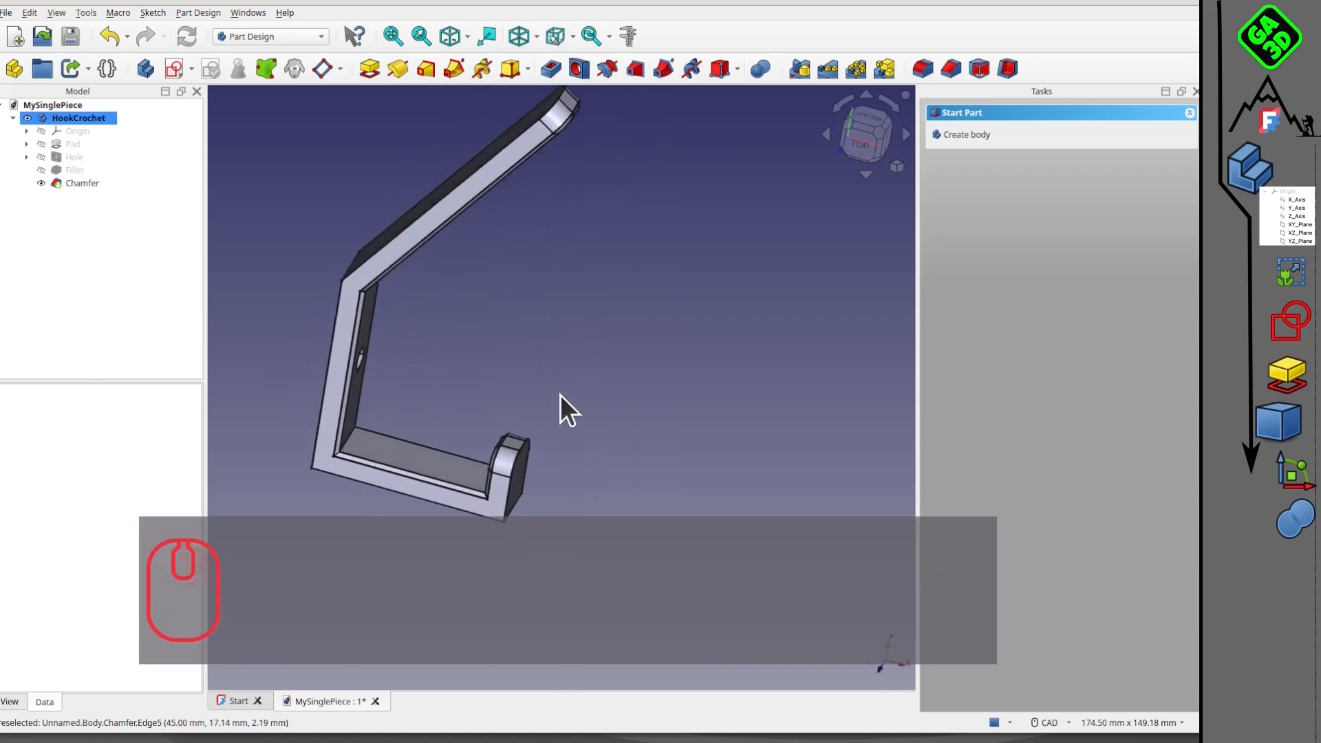
Step: Chamfer the outer edges around the long arm's rounded end with a 1 mm equal-distance chamfer
scroll(560, 400, down, 1)
middle_drag(631, 392, 721, 404)
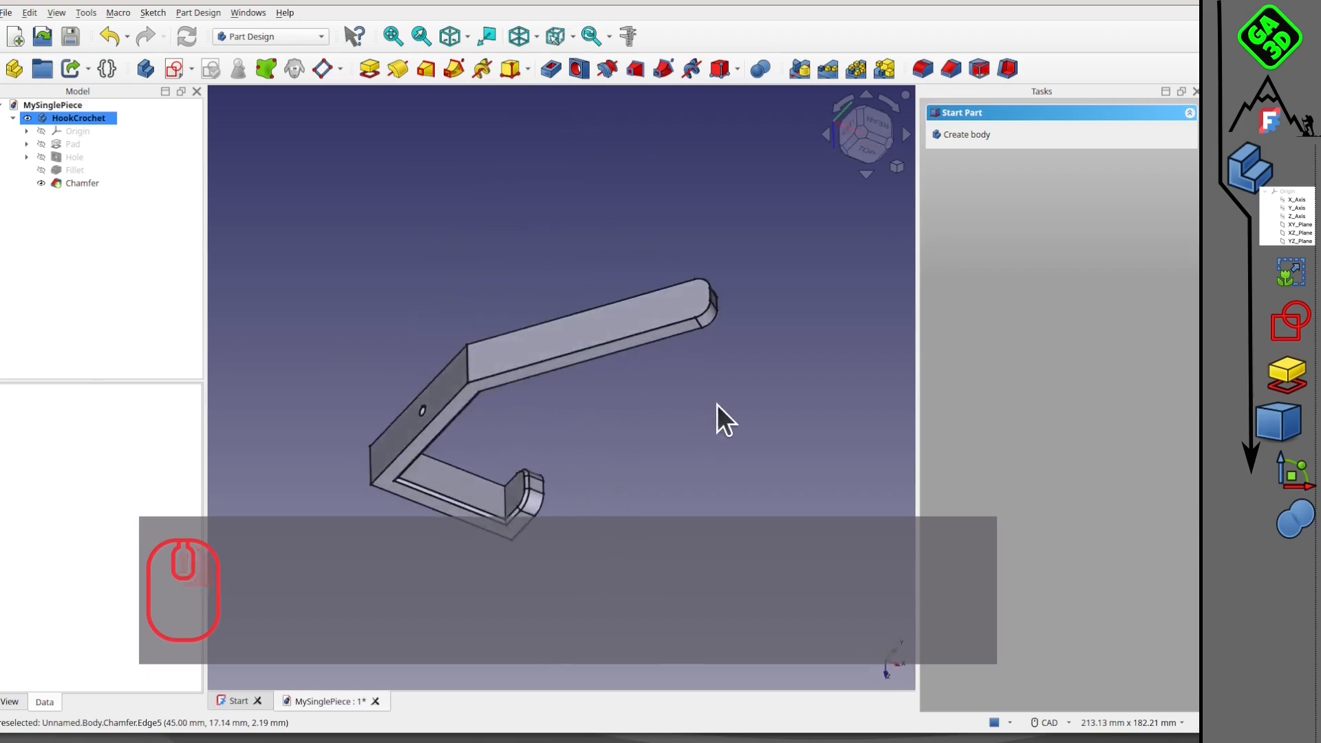
scroll(696, 369, up, 3)
click(715, 233)
click(716, 188)
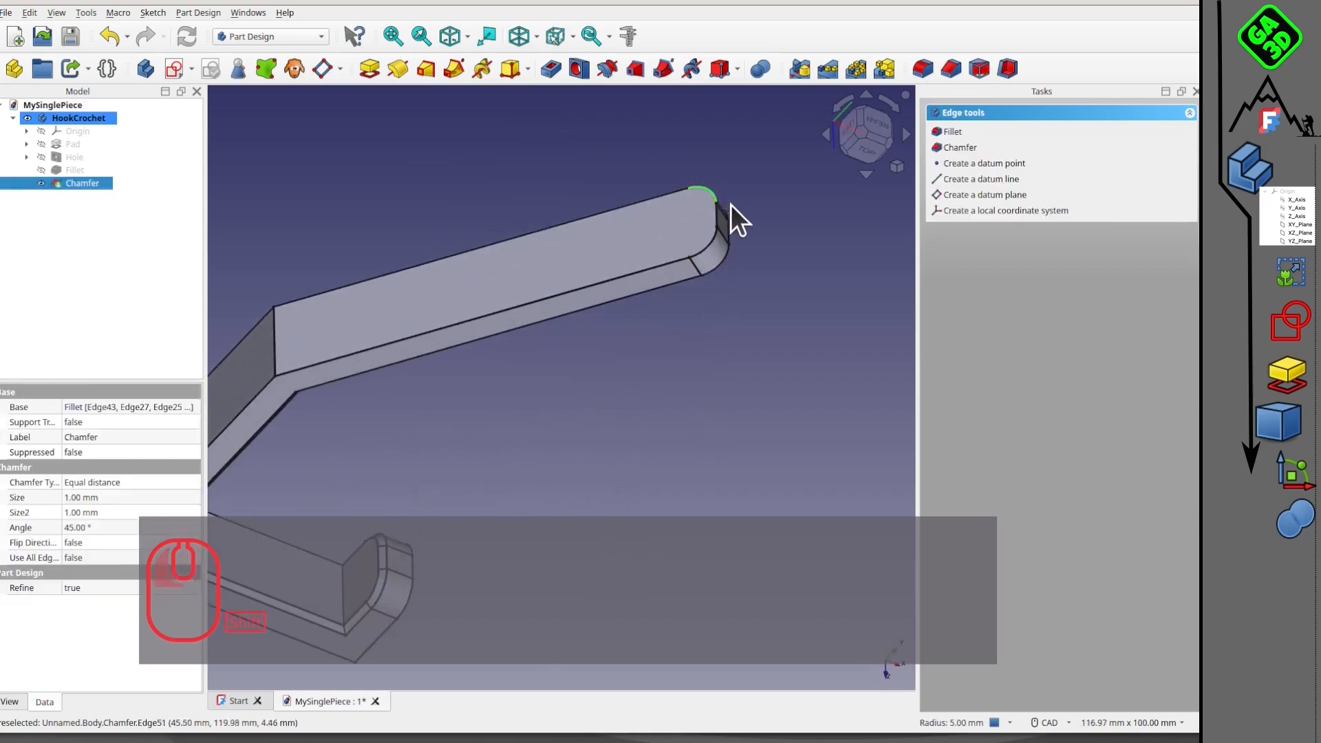
click(952, 68)
scroll(451, 414, down, 3)
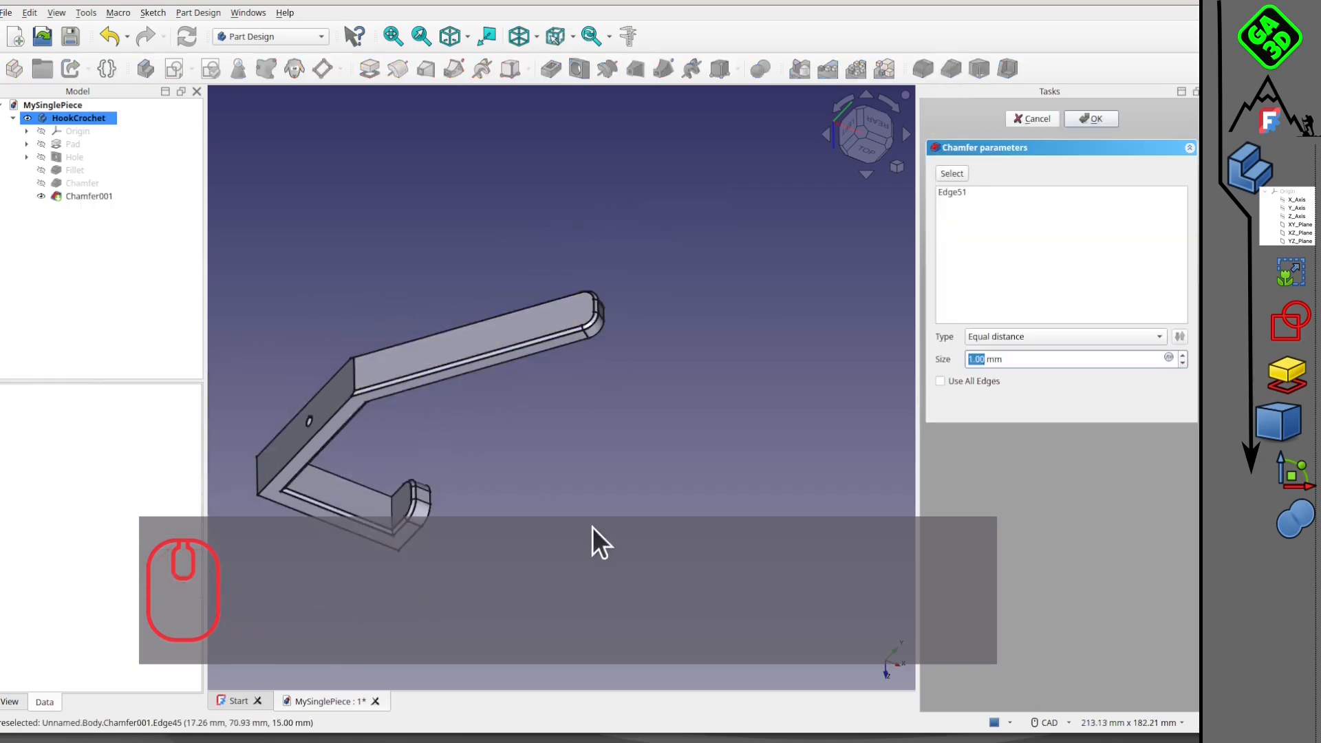
middle_drag(516, 398, 704, 245)
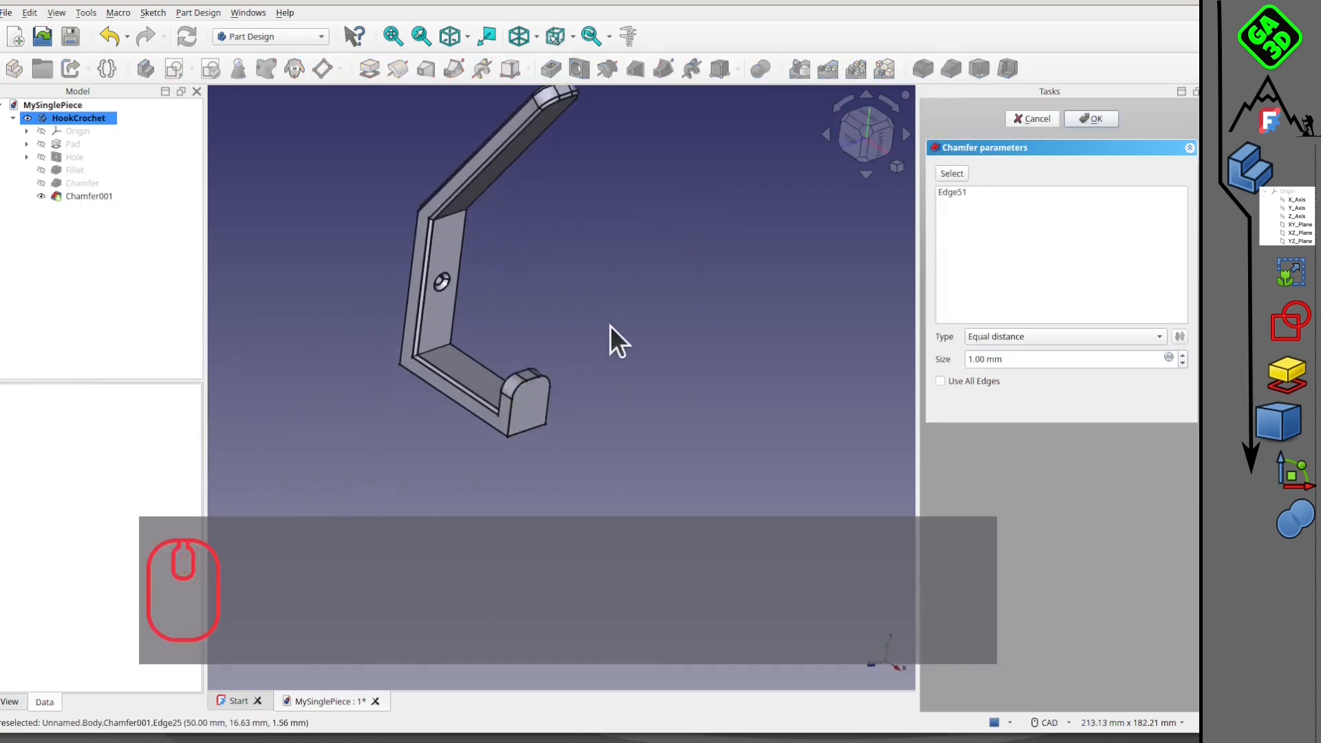
middle_drag(611, 325, 700, 496)
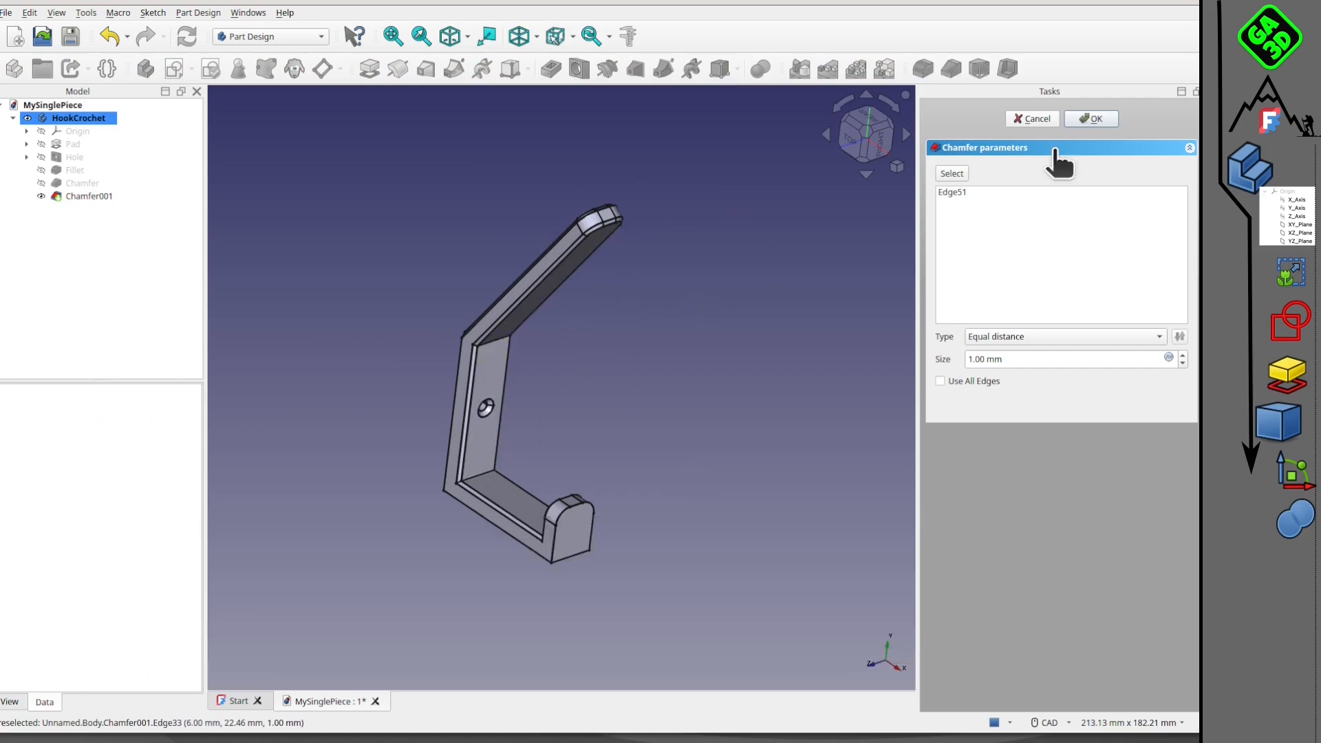
click(1109, 119)
Step: Chamfer the outer edges around the short lip's rounded end and accept the chamfer
middle_drag(575, 385, 632, 330)
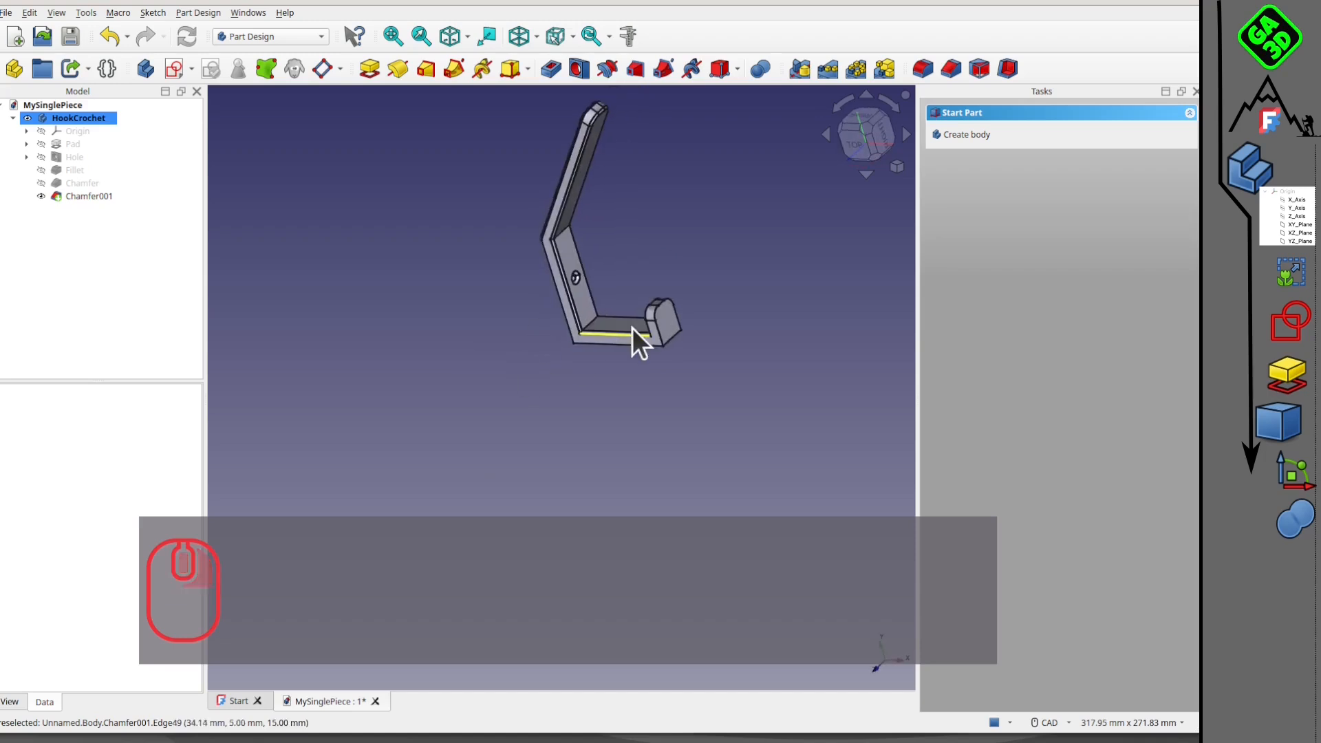
scroll(686, 304, up, 3)
click(673, 306)
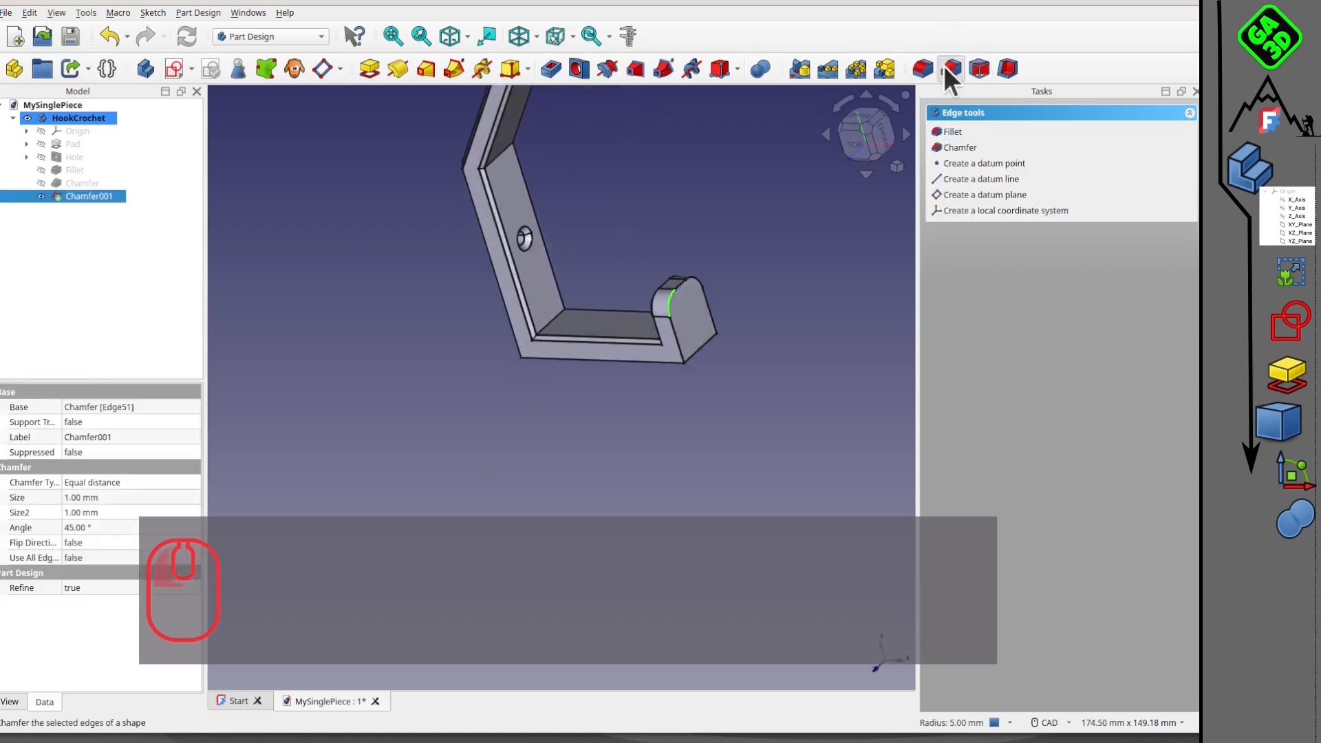
click(944, 68)
click(1093, 112)
Step: Examine the back, base and both free ends of the hook to check the finished chamfers
scroll(646, 382, down, 2)
middle_drag(546, 328, 749, 111)
scroll(571, 260, up, 2)
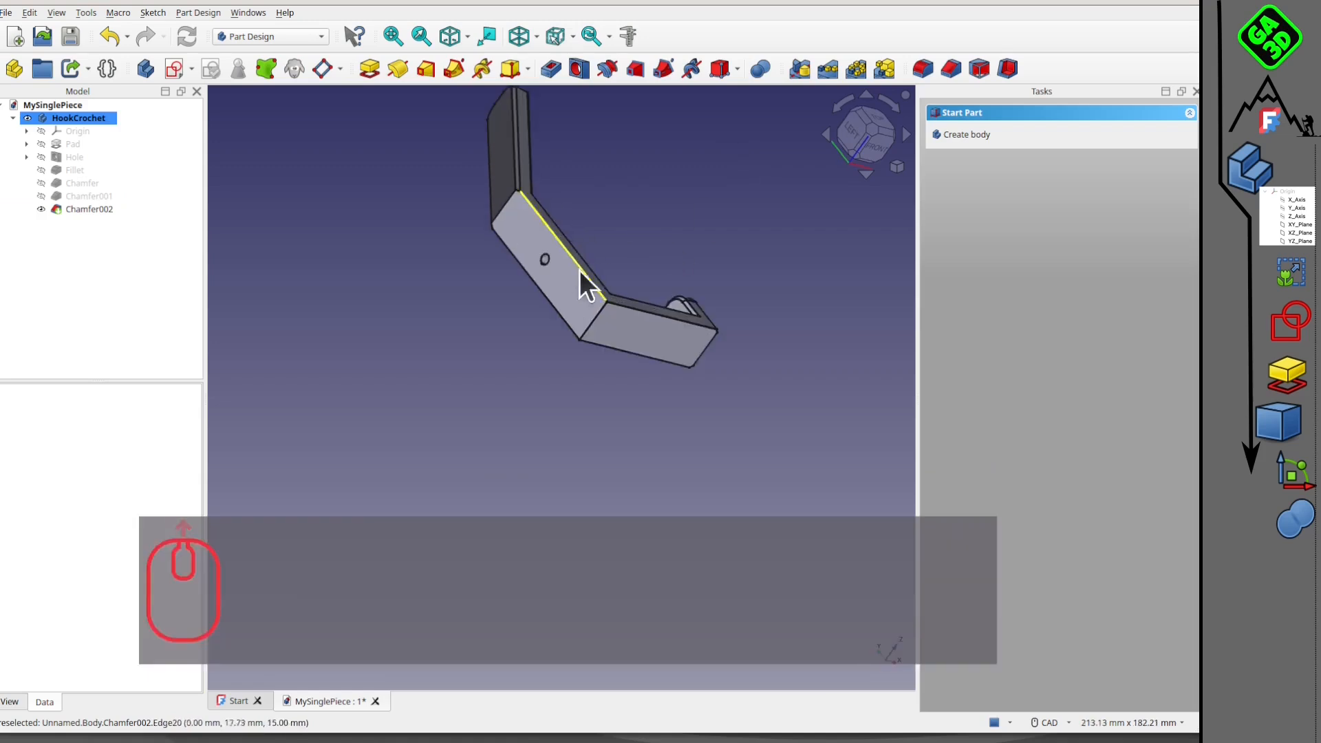
middle_drag(612, 311, 538, 303)
middle_drag(666, 269, 650, 372)
middle_drag(517, 322, 563, 254)
scroll(522, 232, up, 3)
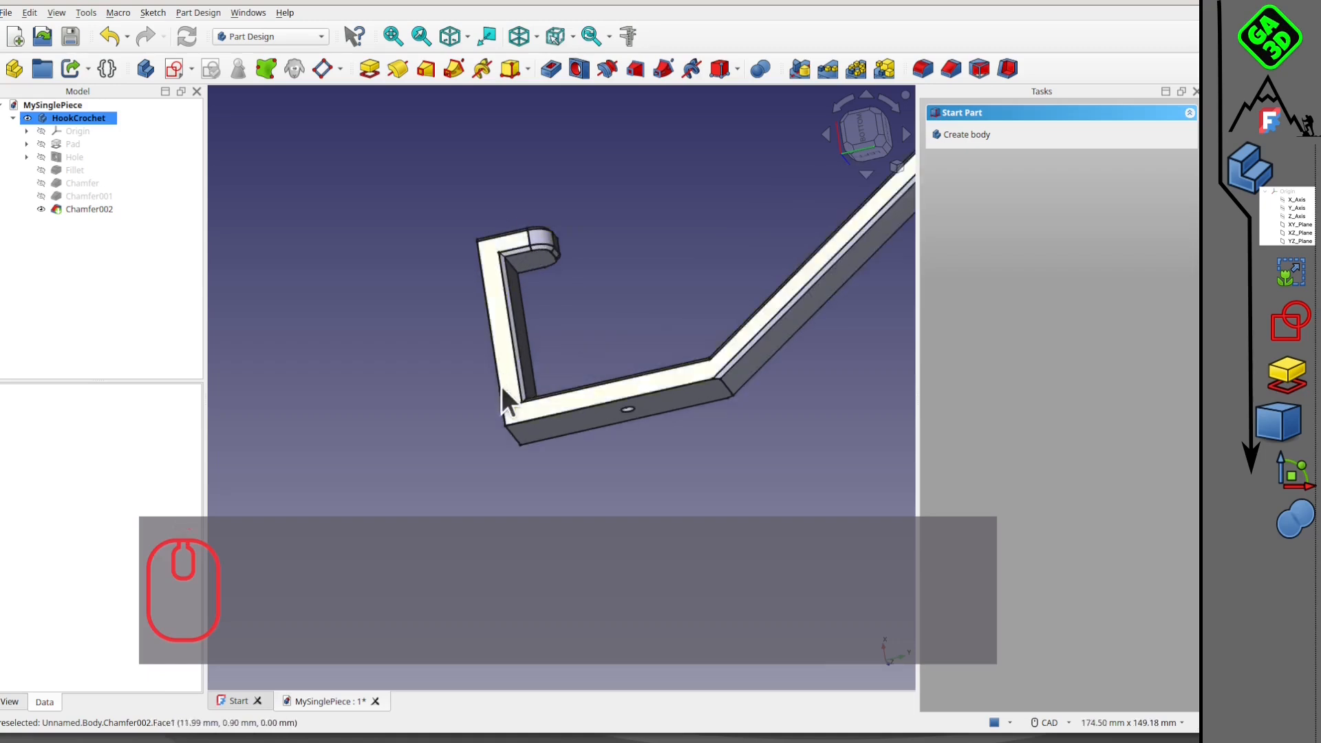
middle_drag(674, 373, 642, 300)
scroll(688, 331, down, 4)
middle_drag(452, 300, 515, 328)
scroll(593, 366, up, 2)
middle_drag(593, 366, 537, 416)
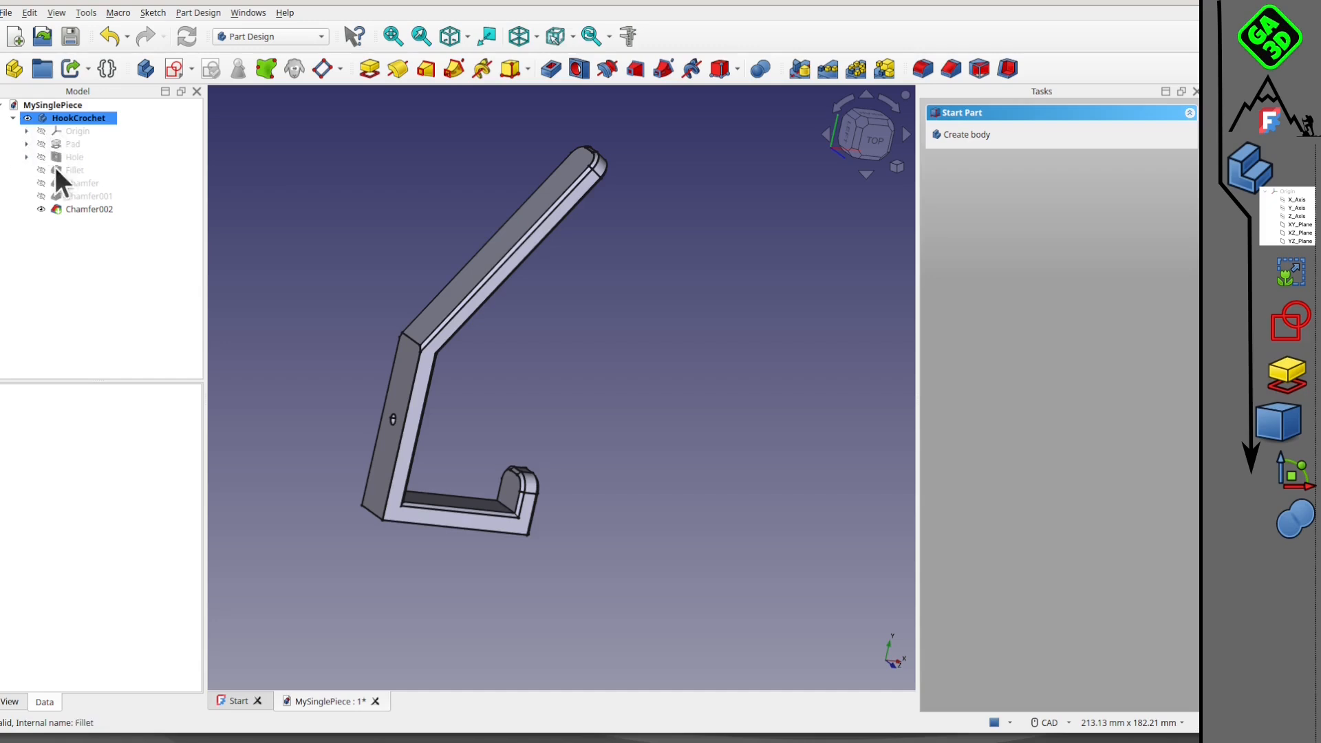
Step: Expand the Pad in the feature history to show its sketch, and review the hook against the list of features
click(25, 144)
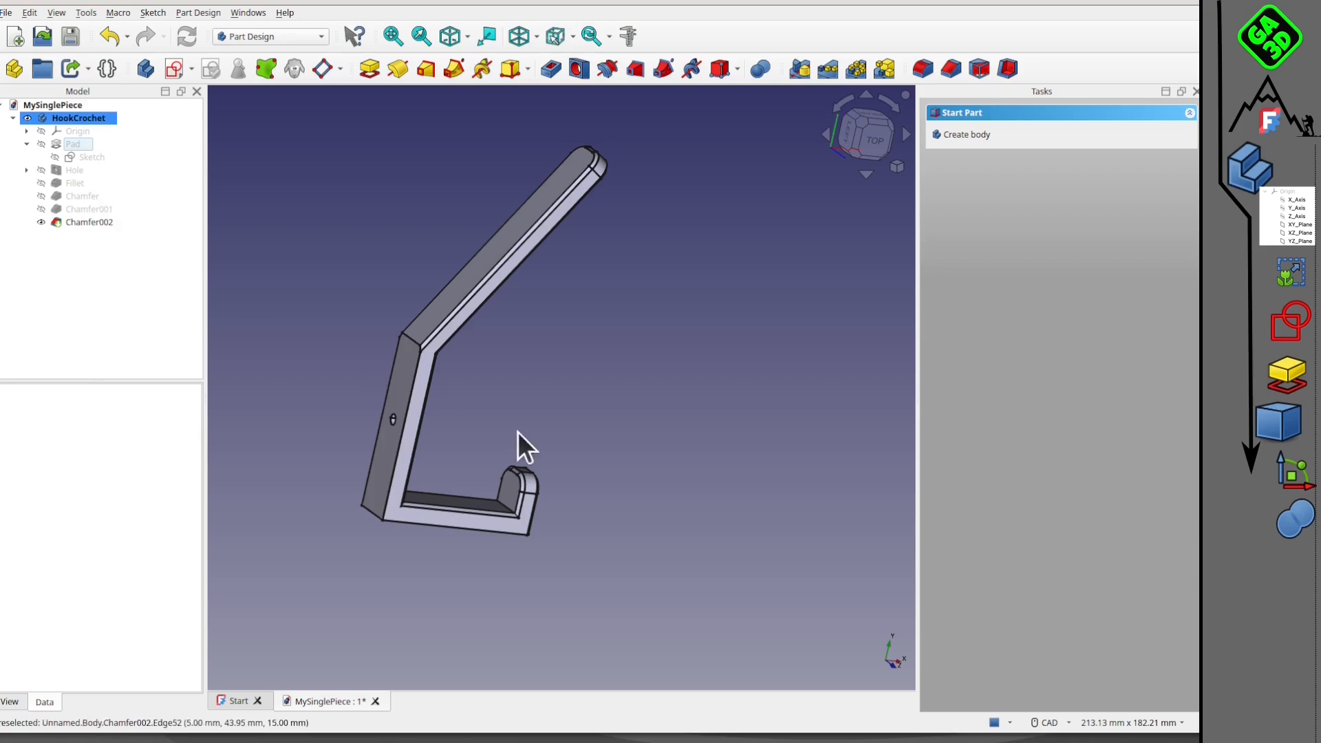
middle_drag(563, 422, 533, 362)
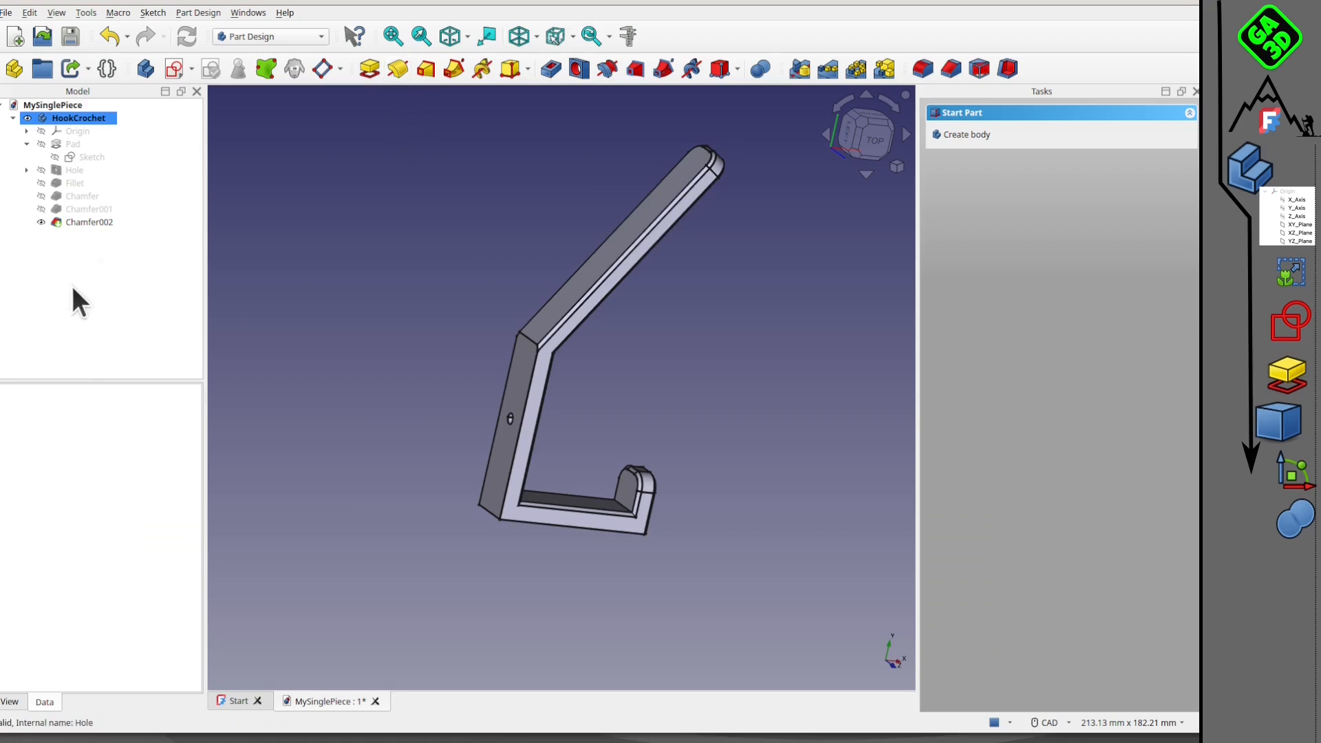
middle_drag(506, 407, 675, 362)
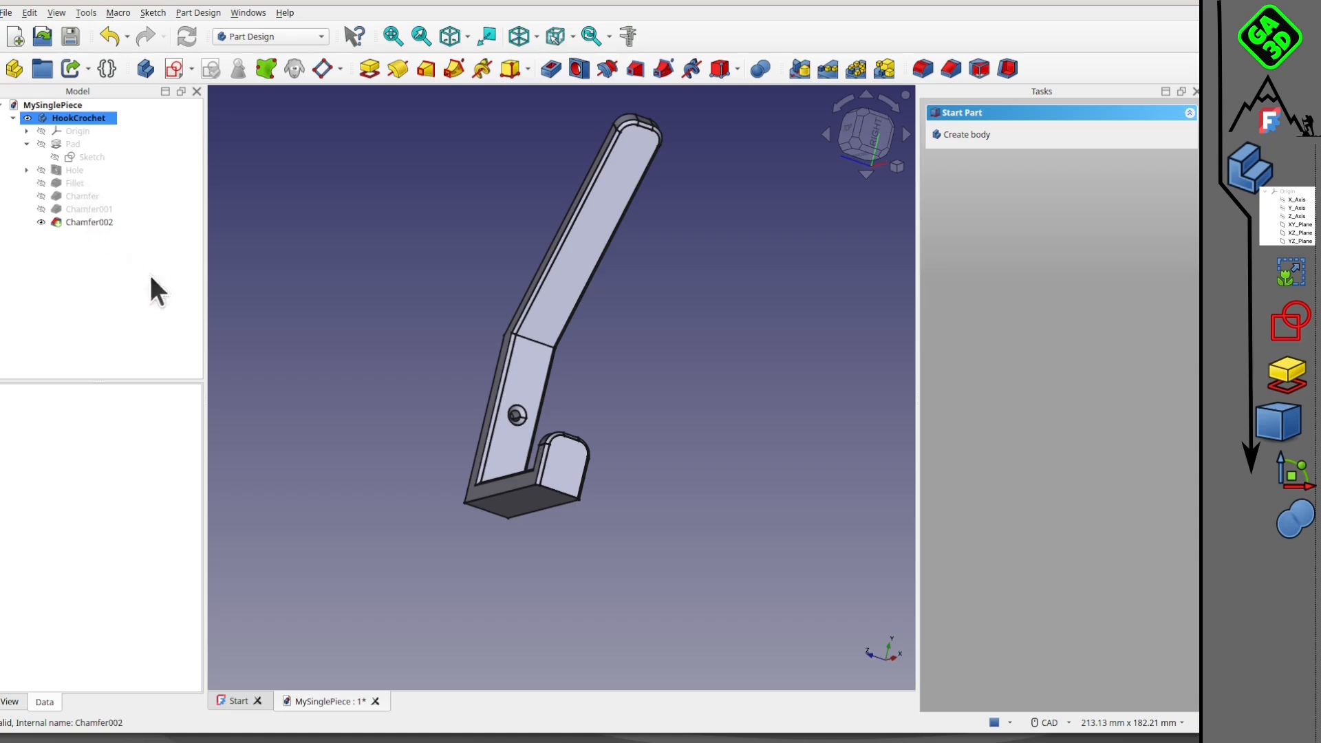
middle_drag(367, 307, 702, 403)
middle_drag(476, 405, 565, 439)
middle_drag(554, 390, 230, 221)
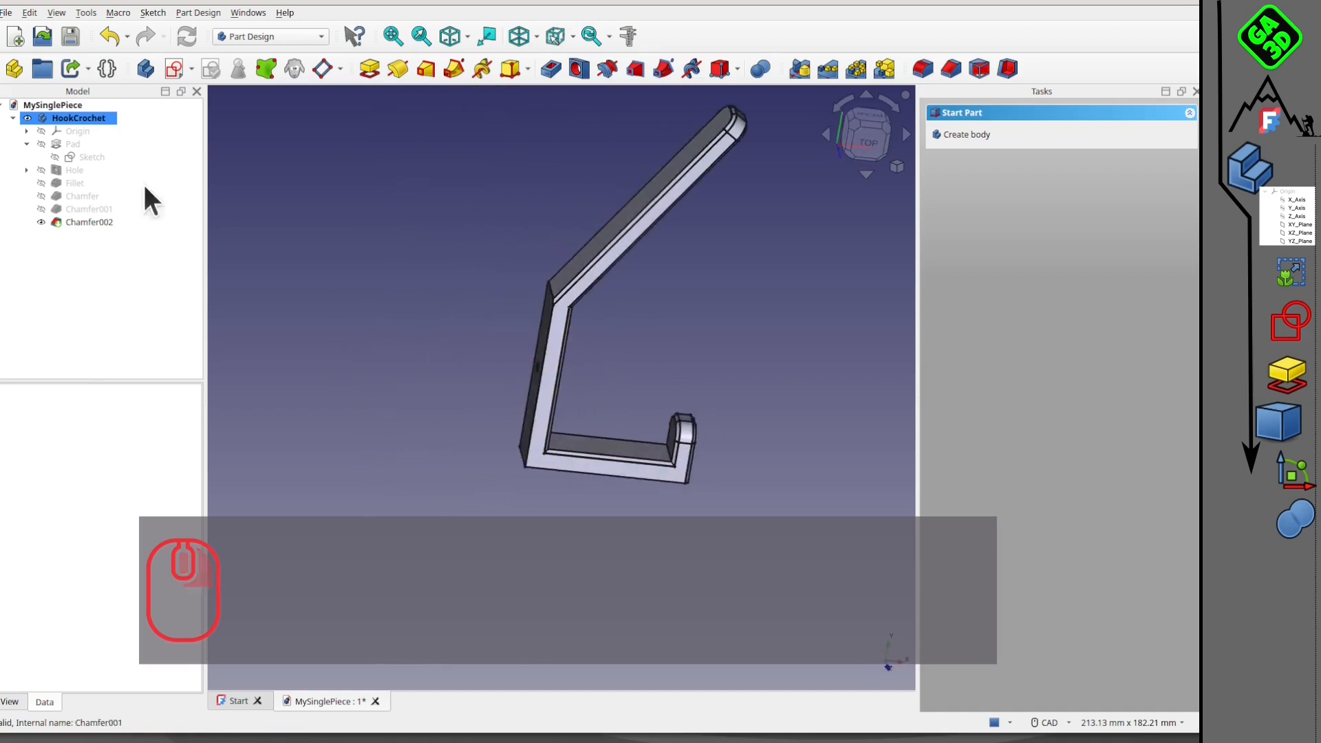
Step: Show the body's origin to check the hook's placement relative to it, and hide the origin again
click(42, 130)
scroll(455, 374, down, 4)
middle_drag(578, 402, 548, 402)
click(42, 132)
Step: Inspect the completed hook from all sides, including its countersunk hole, rounded ends and chamfered edges
scroll(493, 381, down, 3)
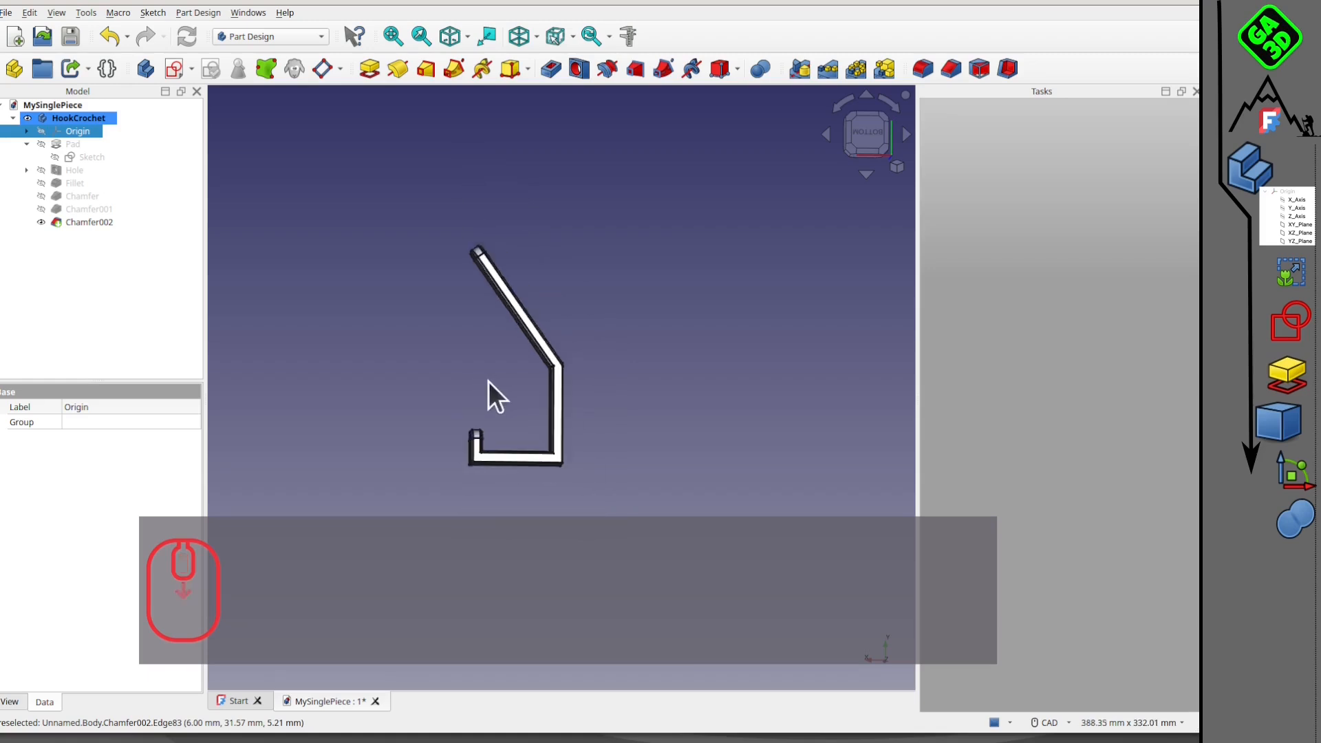
middle_drag(526, 416, 336, 382)
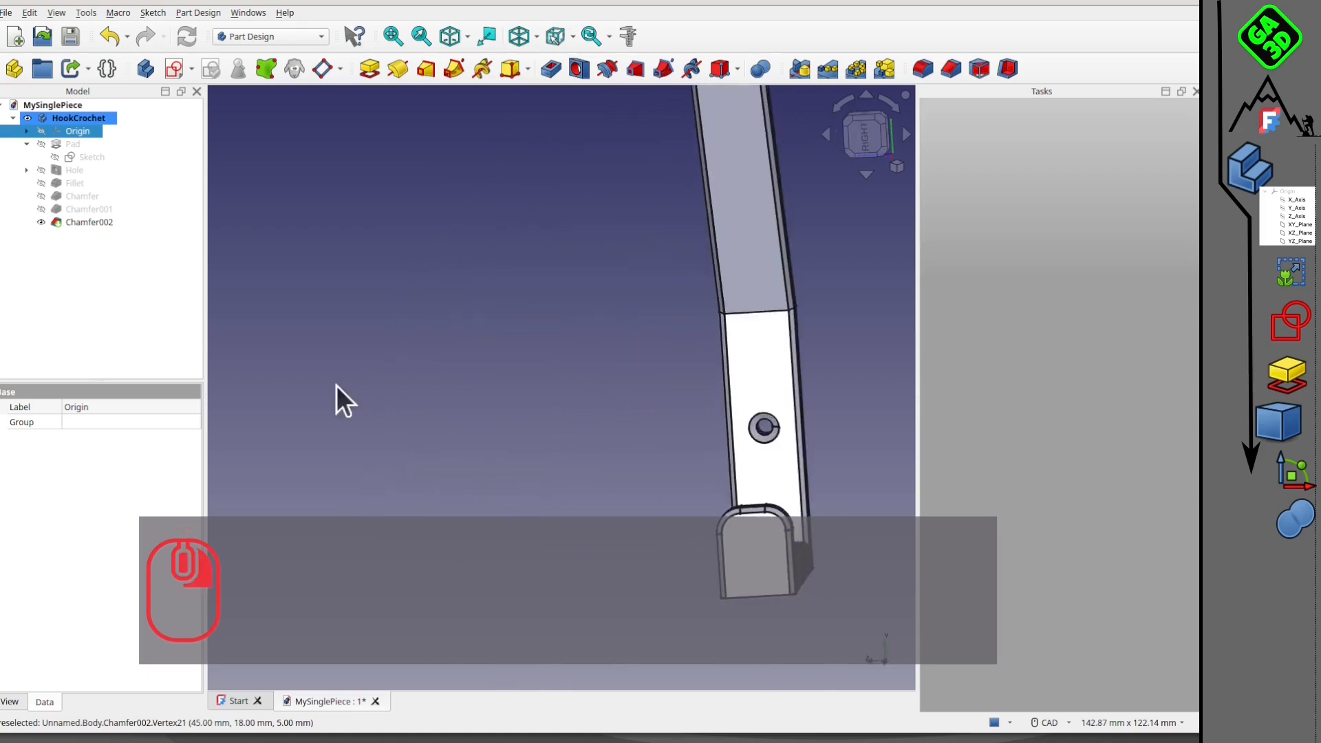
scroll(625, 381, down, 2)
middle_drag(677, 379, 412, 399)
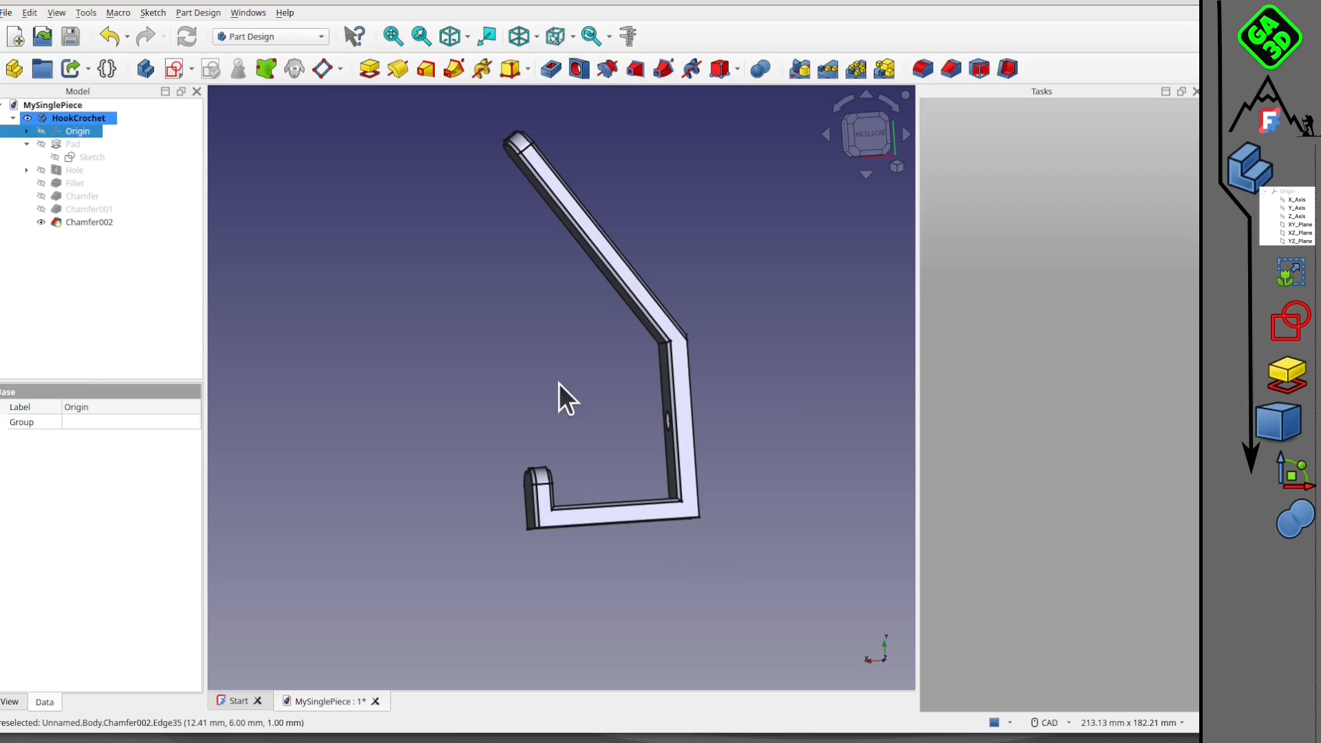
middle_drag(592, 383, 566, 446)
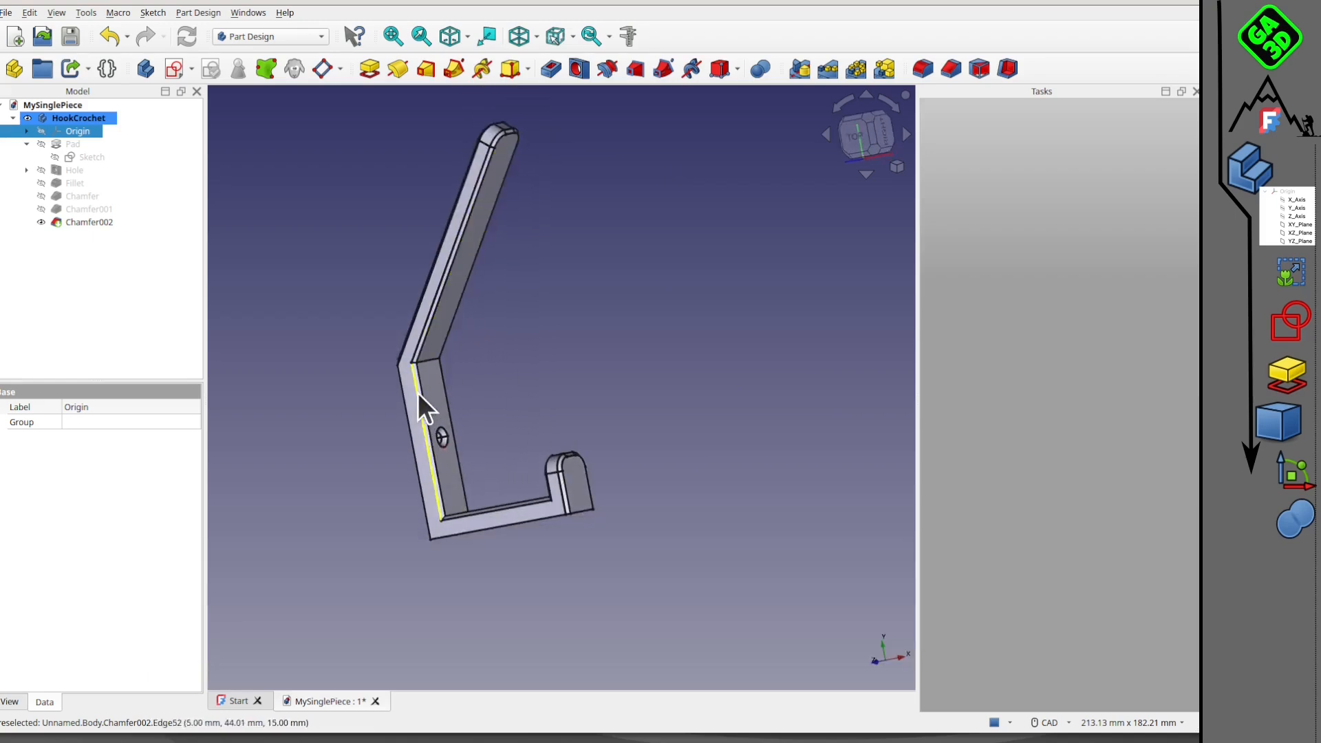
middle_drag(475, 377, 629, 389)
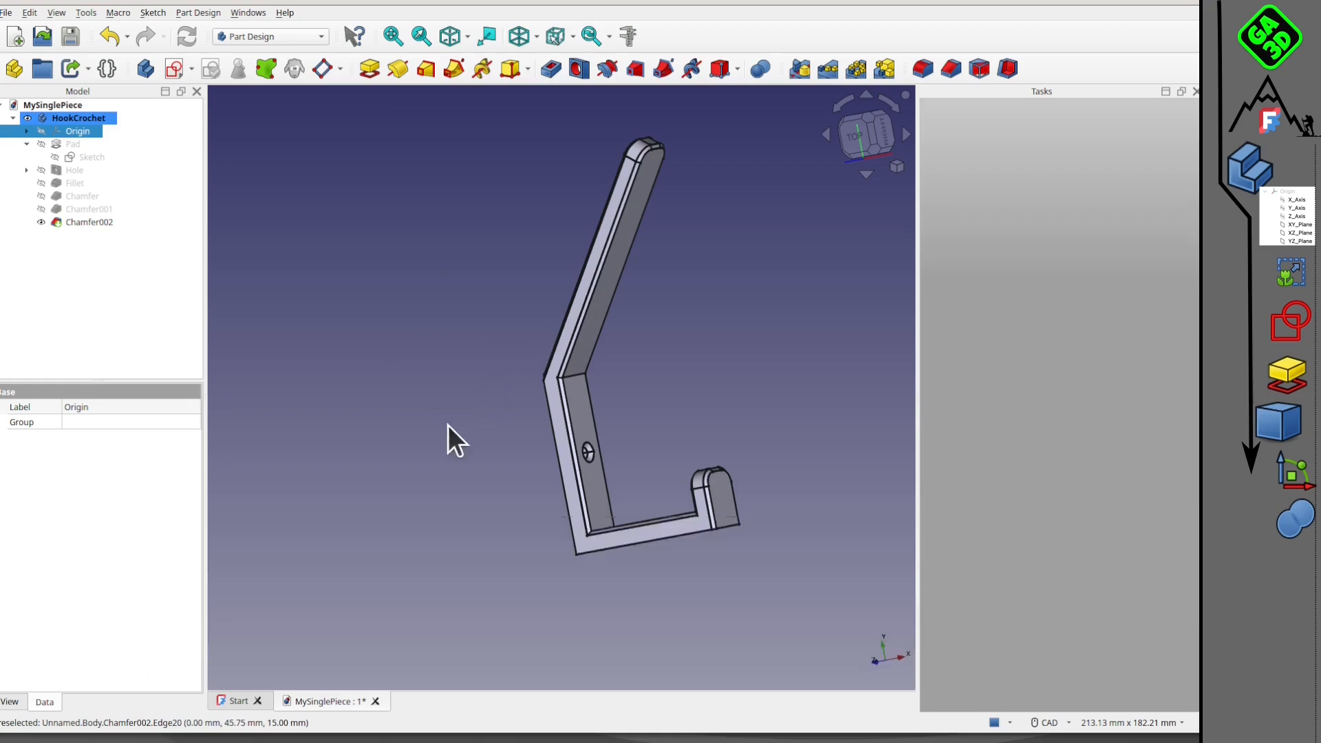
scroll(509, 400, down, 1)
middle_drag(374, 378, 430, 356)
middle_drag(604, 384, 435, 431)
middle_drag(470, 410, 608, 401)
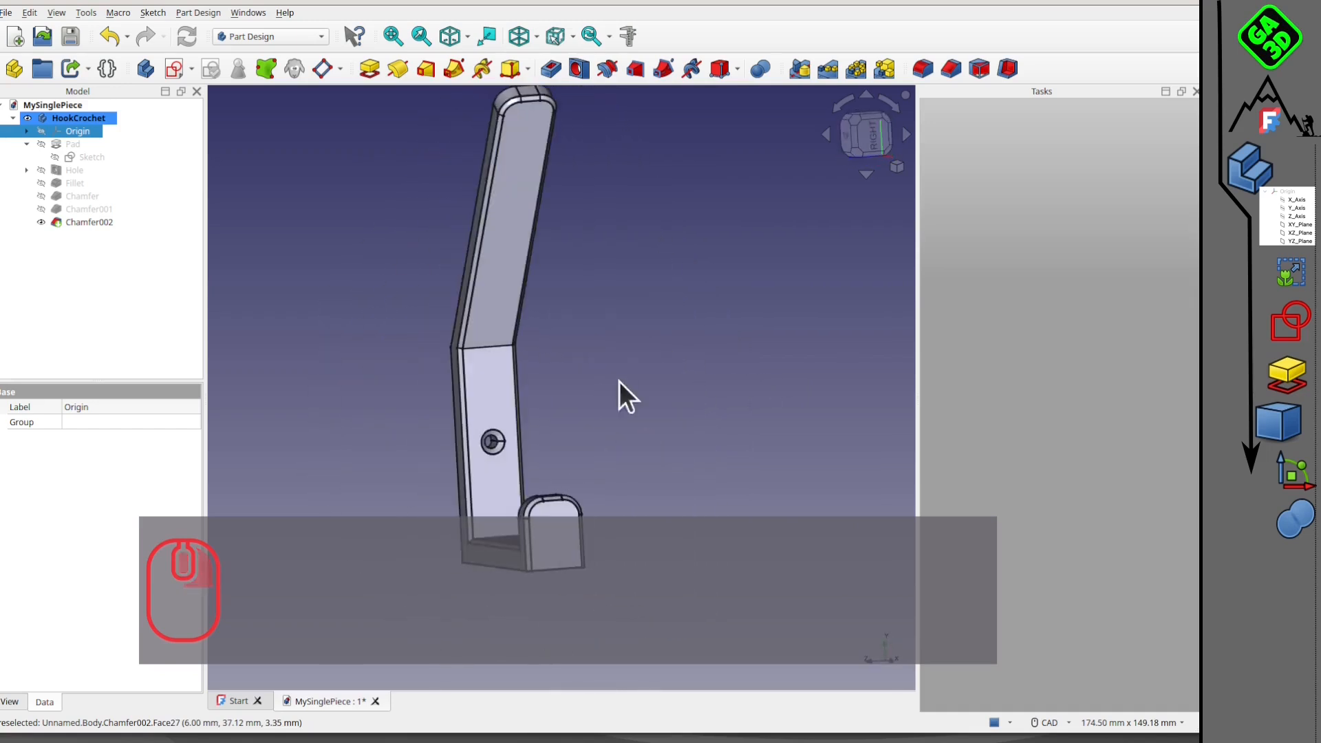